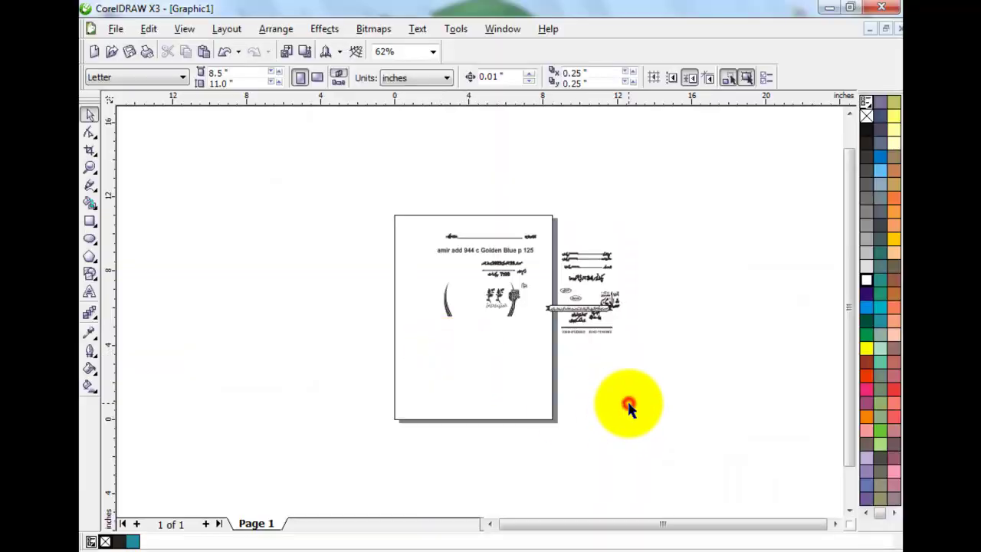
Step: Zoom to fit all objects in CorelDRAW, then bring the InPage Urdu names document forward
key(F4)
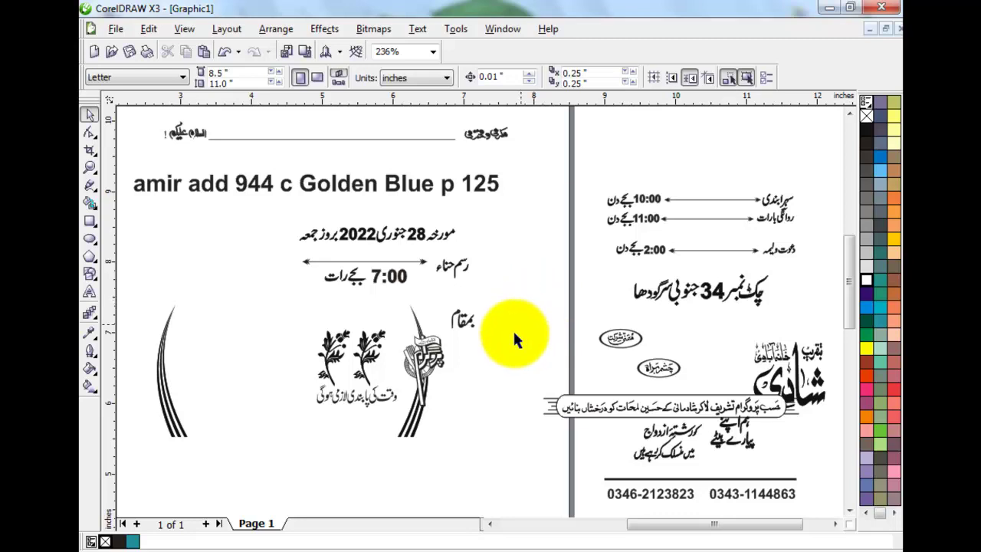
key(alt+Tab)
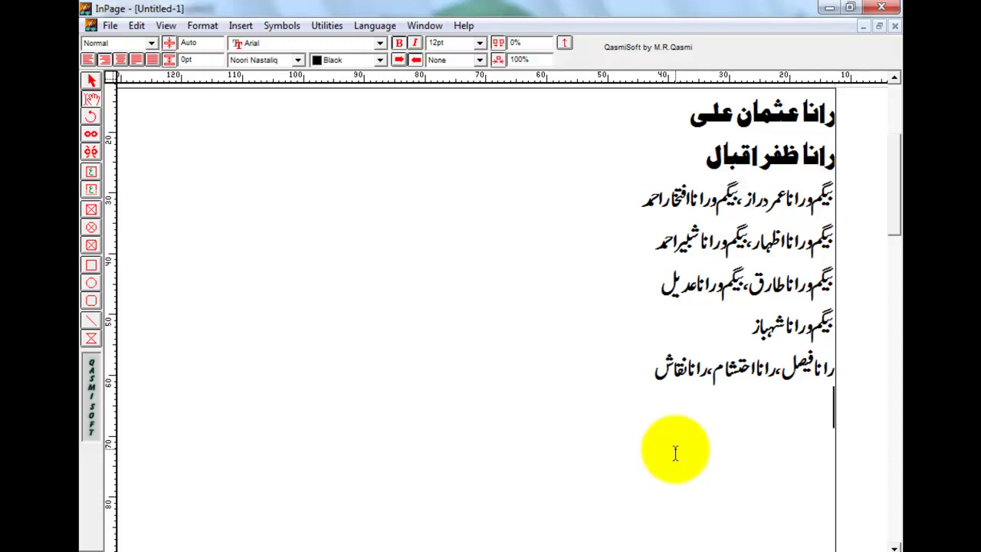
Step: Add three Urdu date lines: 25 January 2022 Tuesday, 26 Wednesday, 27 Thursday
text(مو)
text(رخہ)
text( 25 )
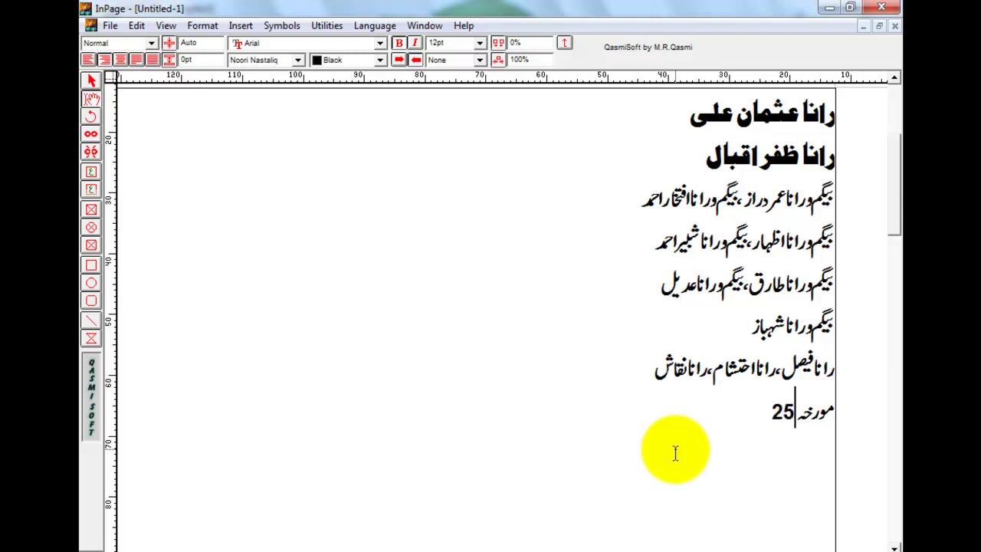
text(جنوری)
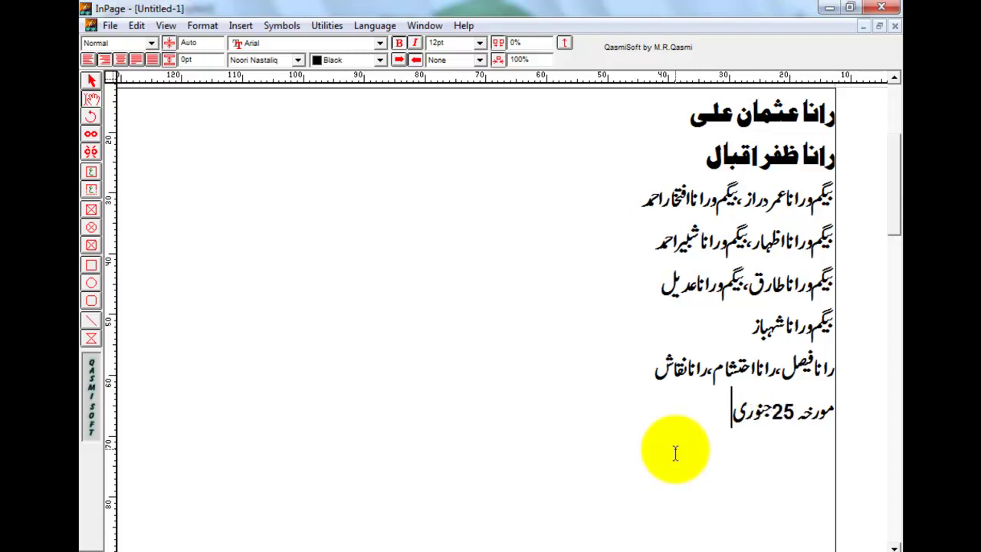
text( 2022 ب)
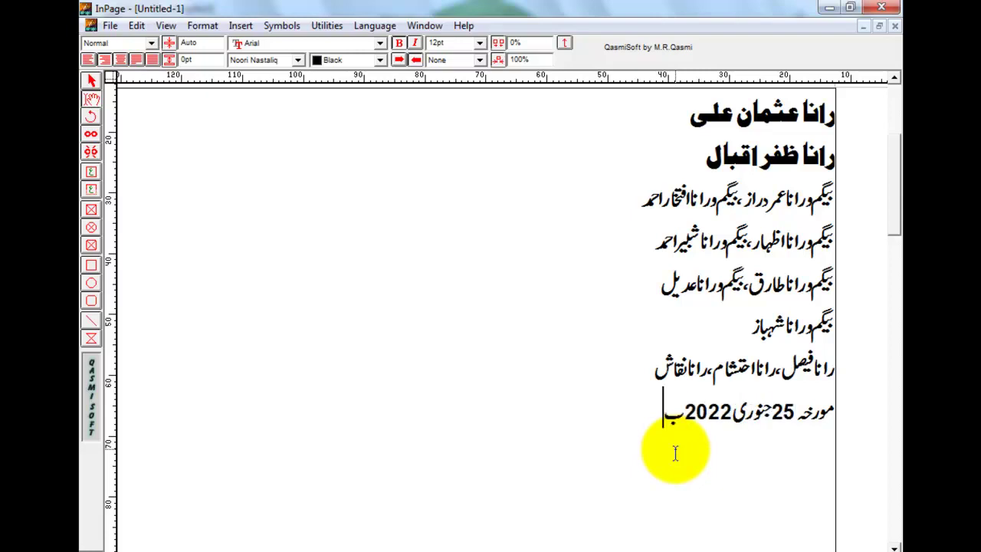
text(روز)
text(منگل)
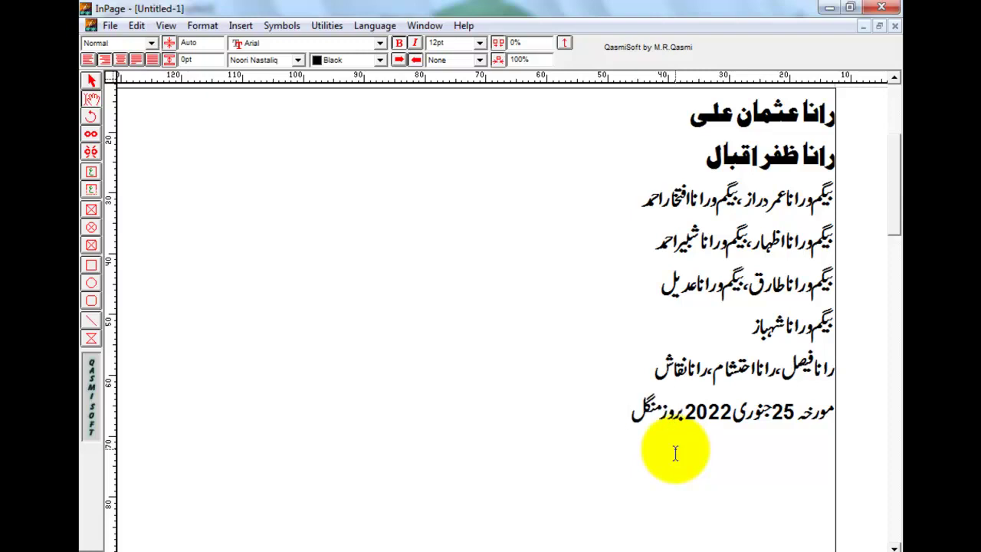
key(Return)
text(مورخ)
text(ہ )
text(26جنوری )
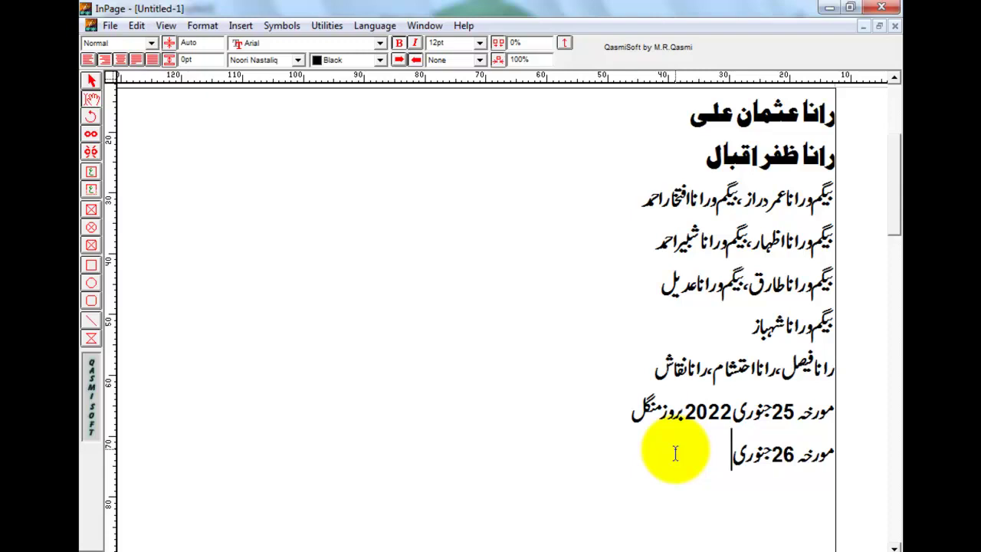
text(2022)
text(بروز ب)
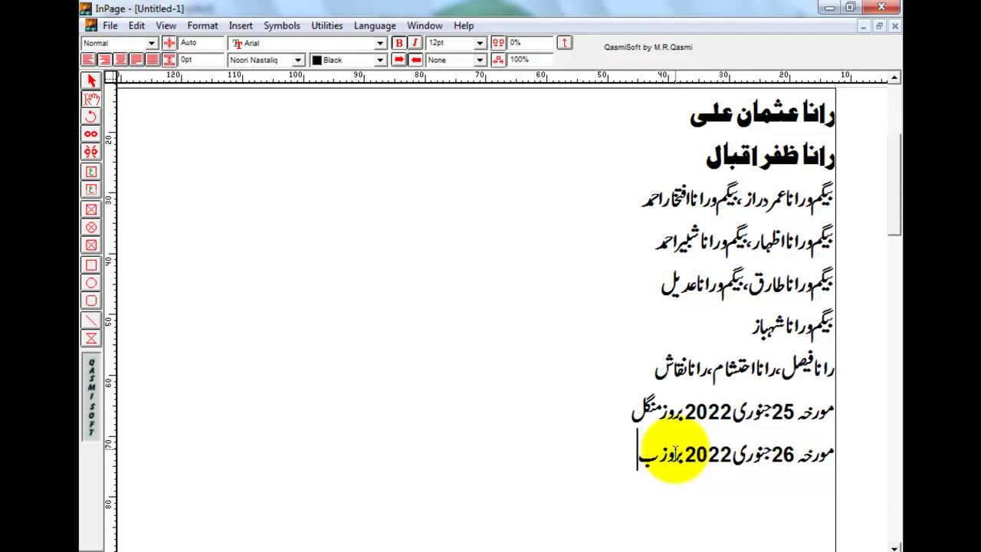
text(دھ)
key(Return)
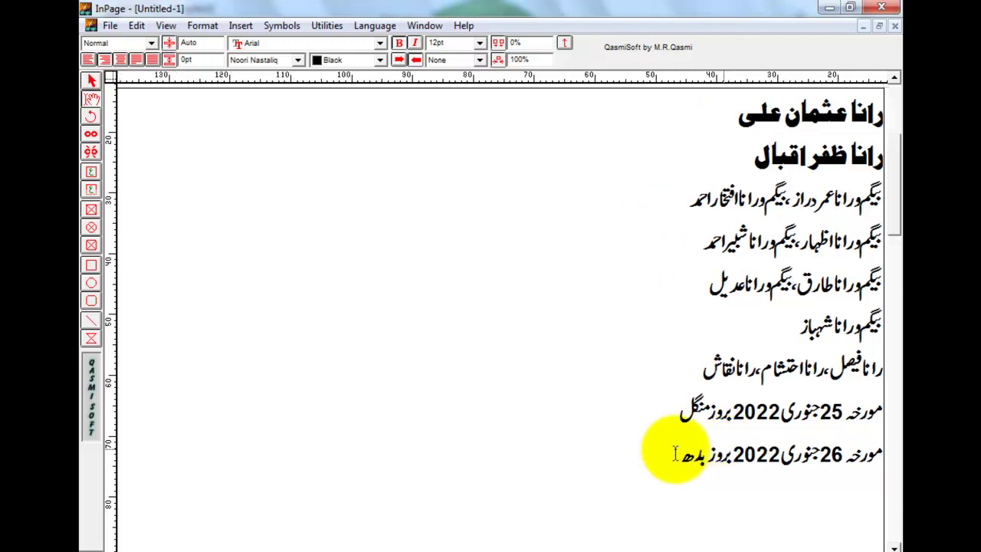
text(مور)
text(ک)
key(BackSpace)
text(خہ)
text( 27ج)
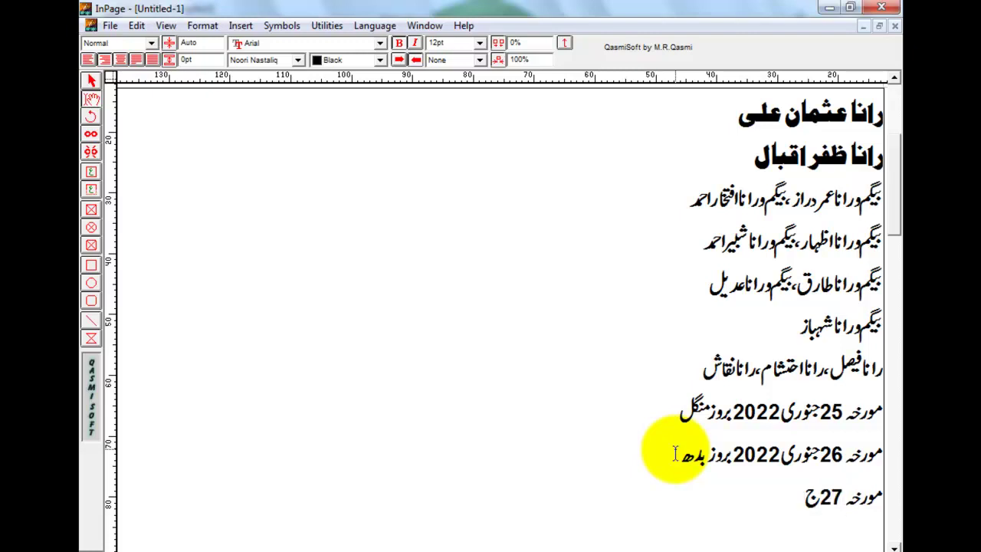
text(نوری)
text( 2022)
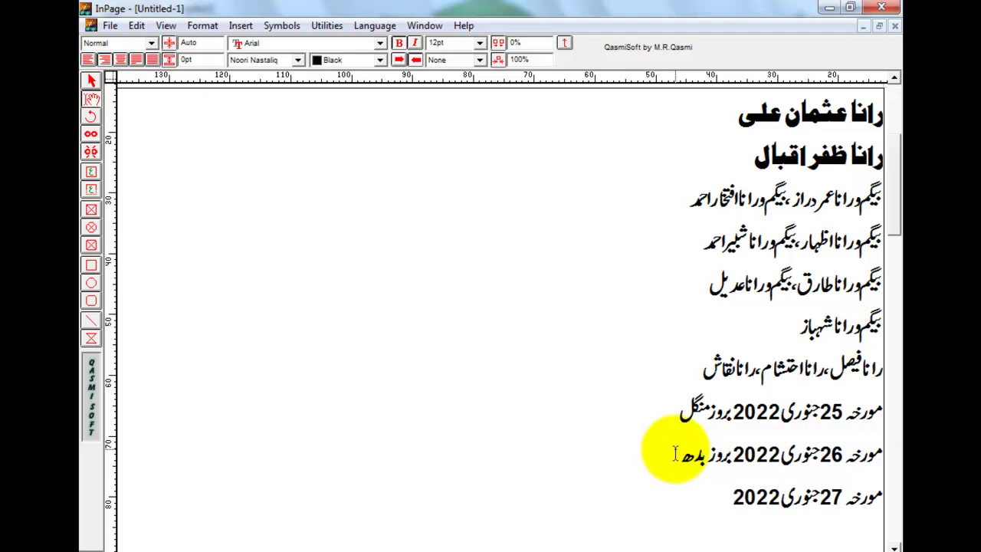
text( برو)
text(ز جمع)
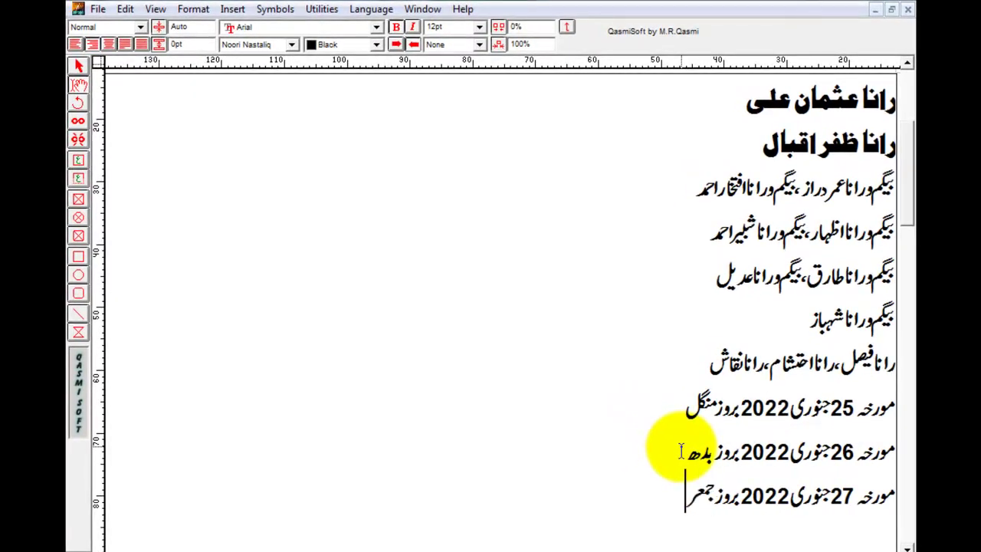
text(رات)
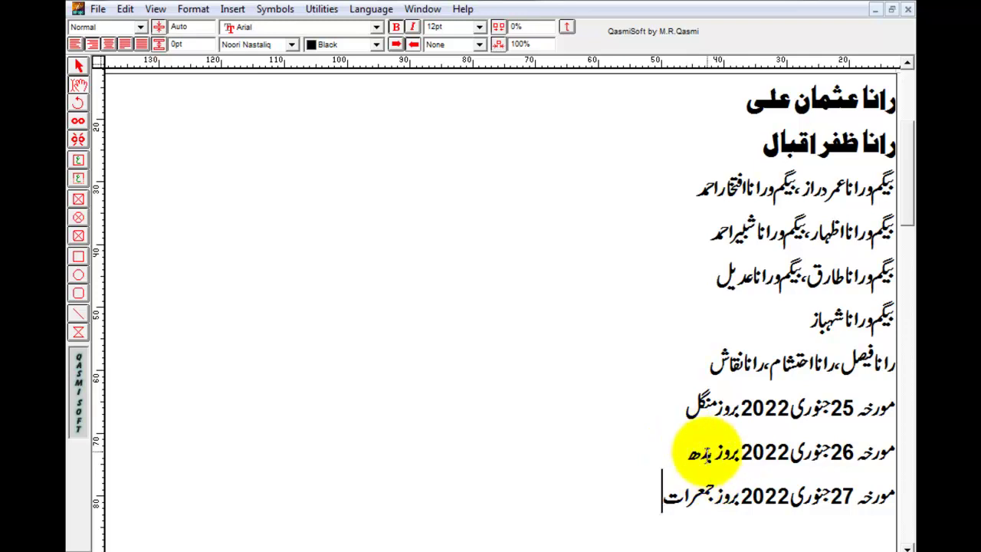
Step: Copy the InPage Urdu names-and-dates text frame and drag the colour-scheme warning aside
click(79, 66)
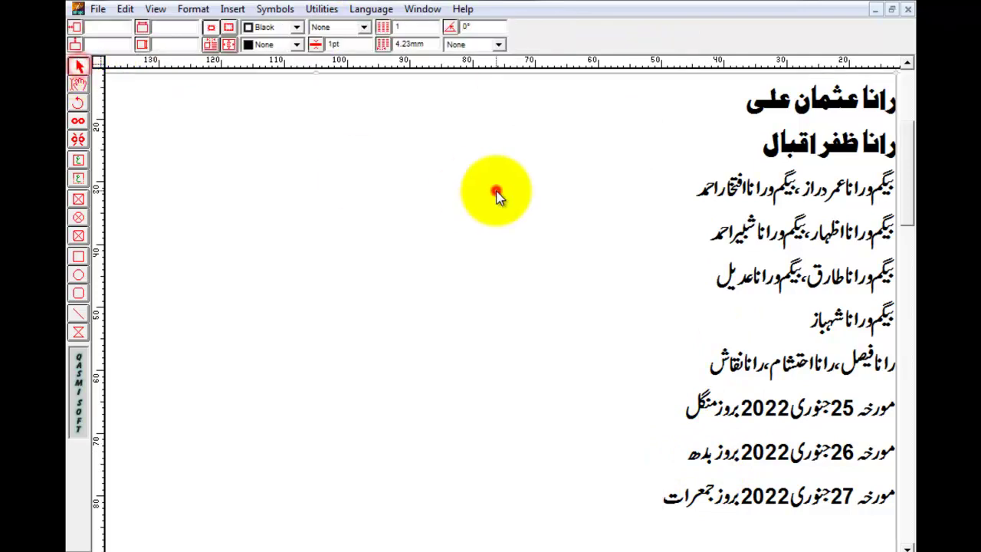
right_click(497, 195)
click(402, 246)
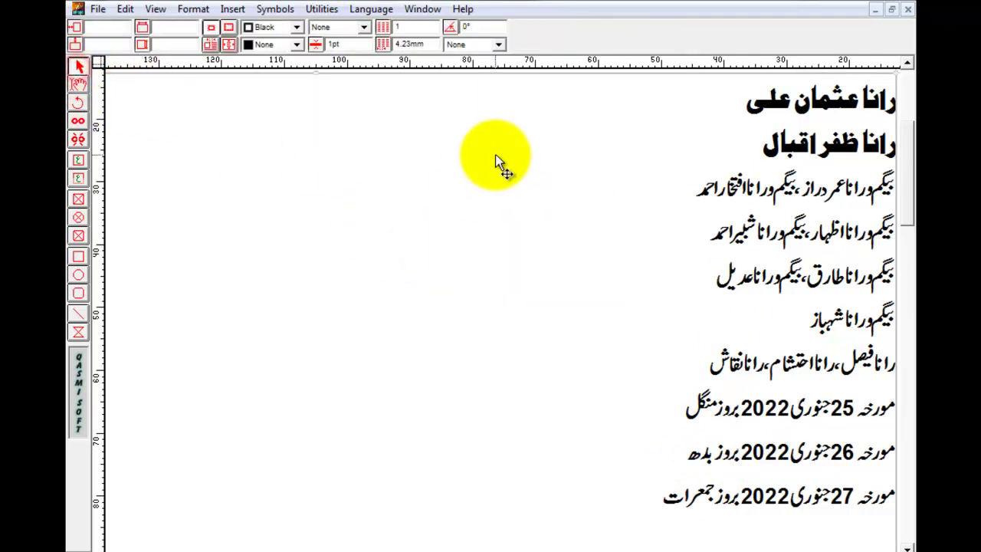
click(494, 156)
right_click(496, 157)
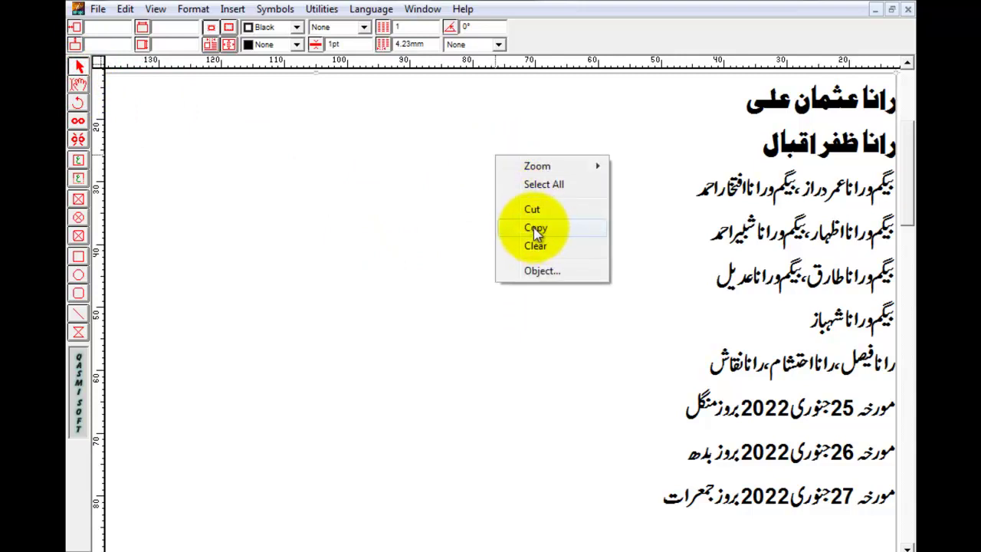
click(584, 438)
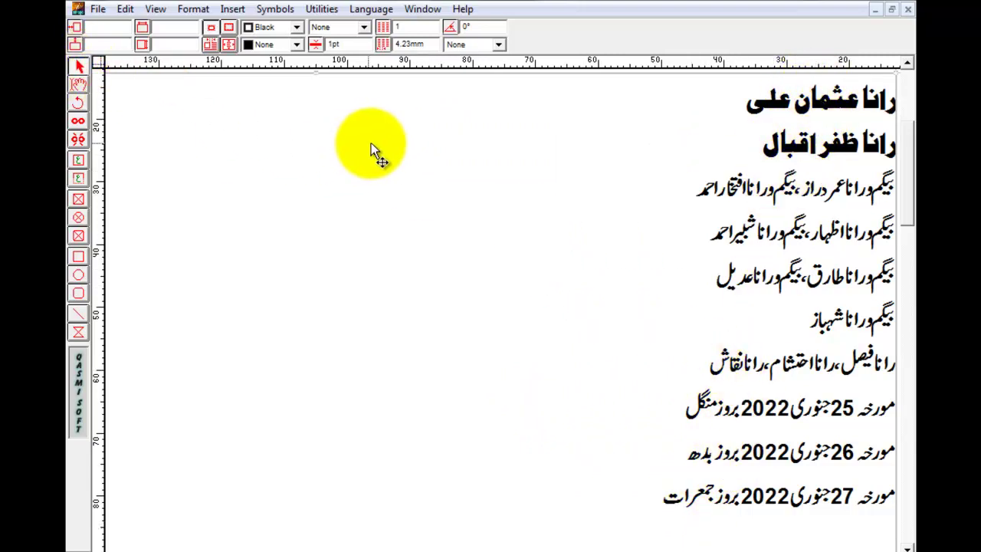
right_click(382, 143)
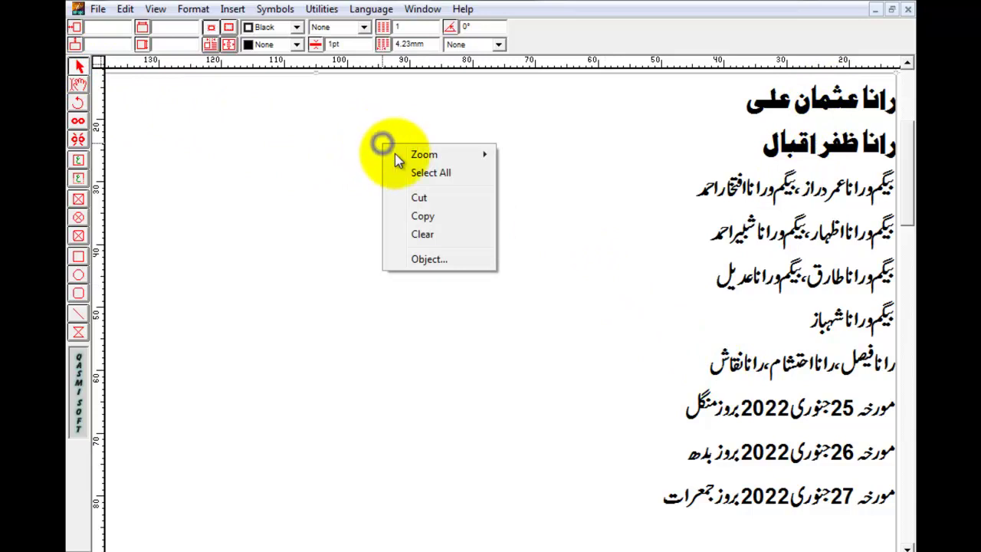
click(442, 219)
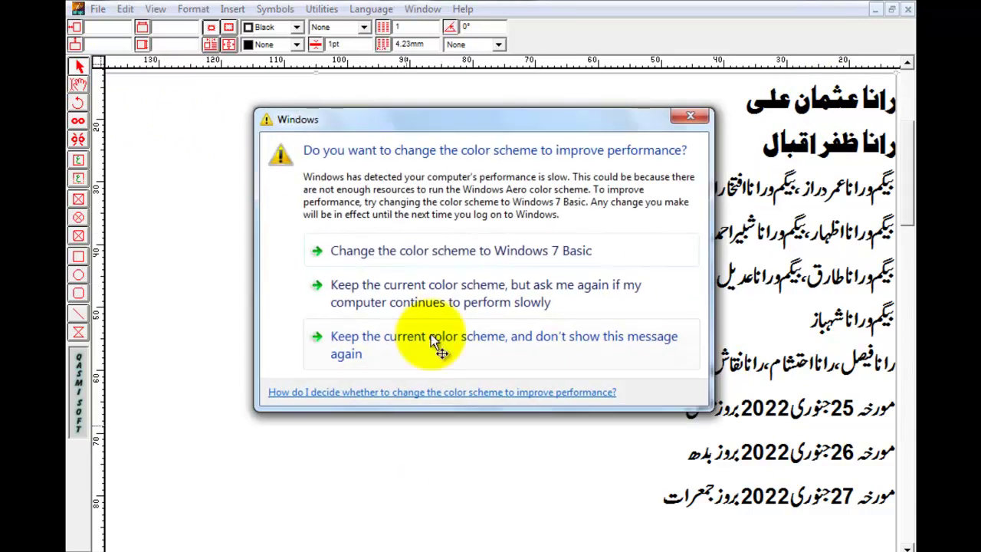
drag(504, 121, 597, 213)
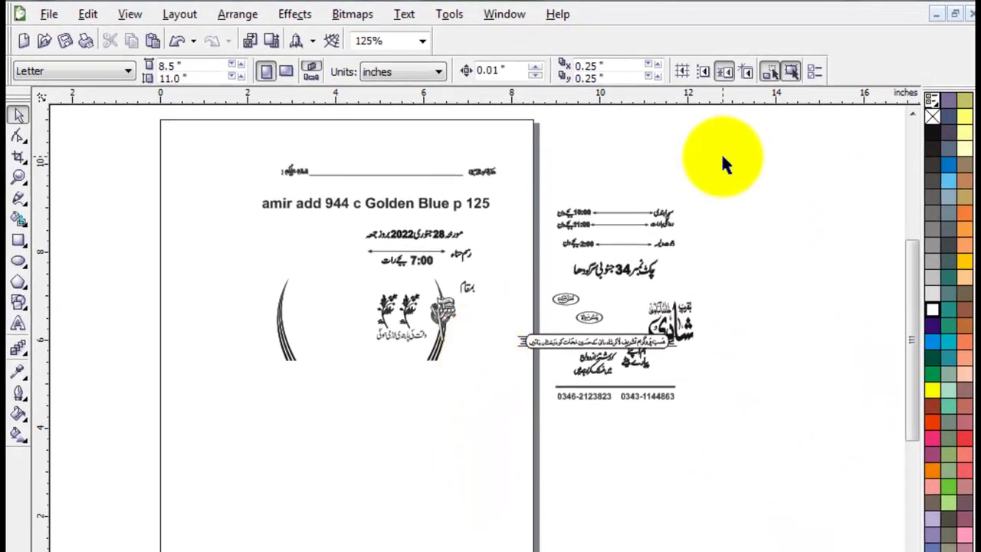
Step: Paste the Urdu block into CorelDRAW, shrink it to about 5.6%, and place it at the left edge
right_click(722, 156)
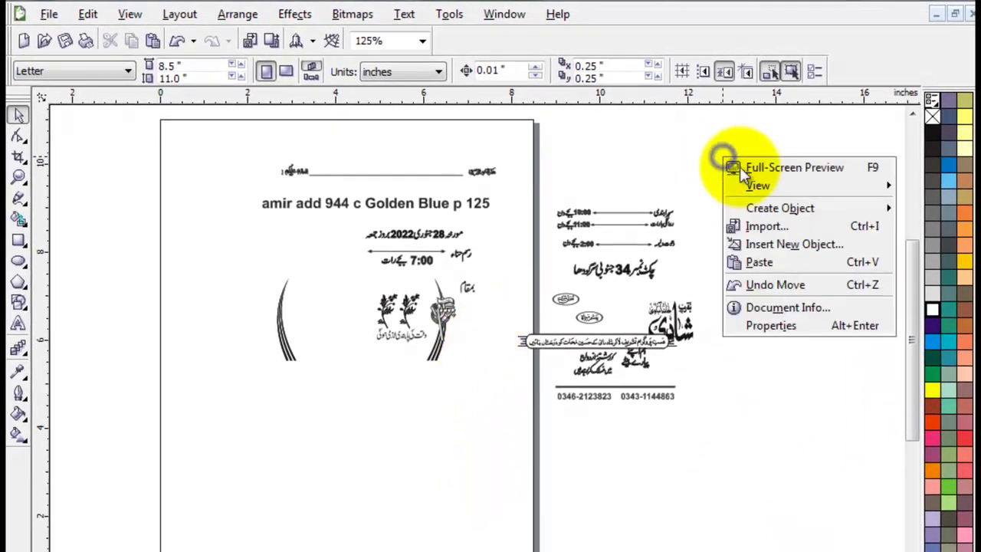
click(762, 263)
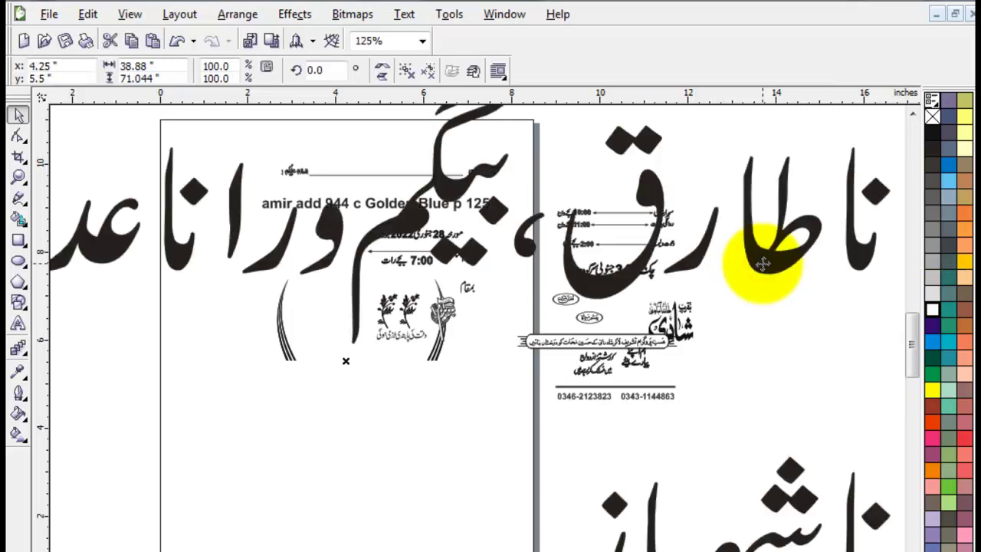
key(F4)
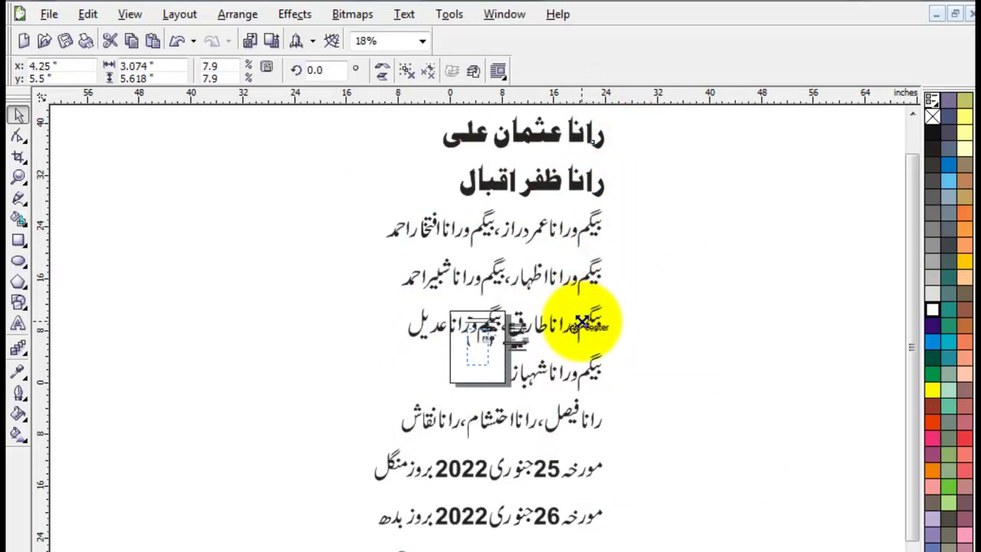
drag(609, 116, 570, 349)
key(shift+F2)
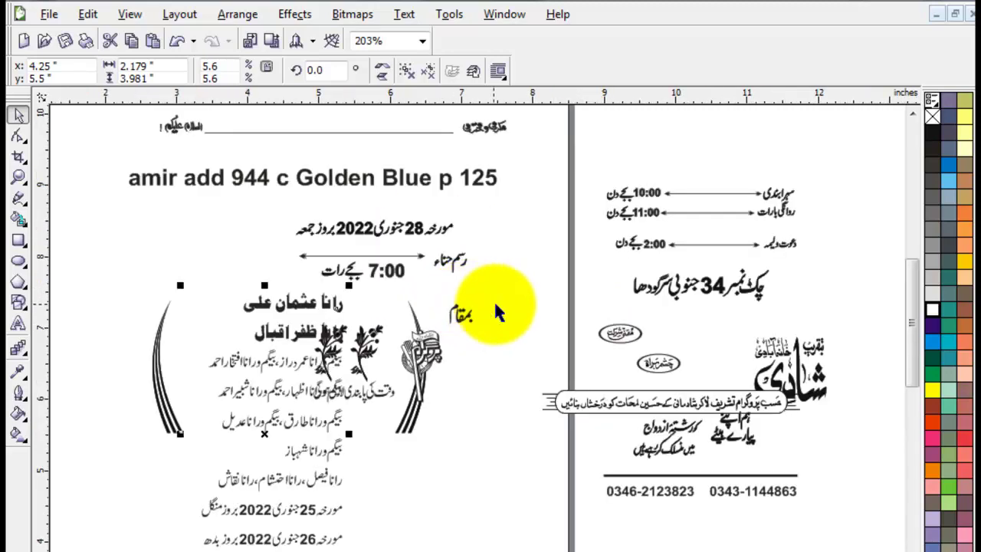
drag(316, 408, 102, 338)
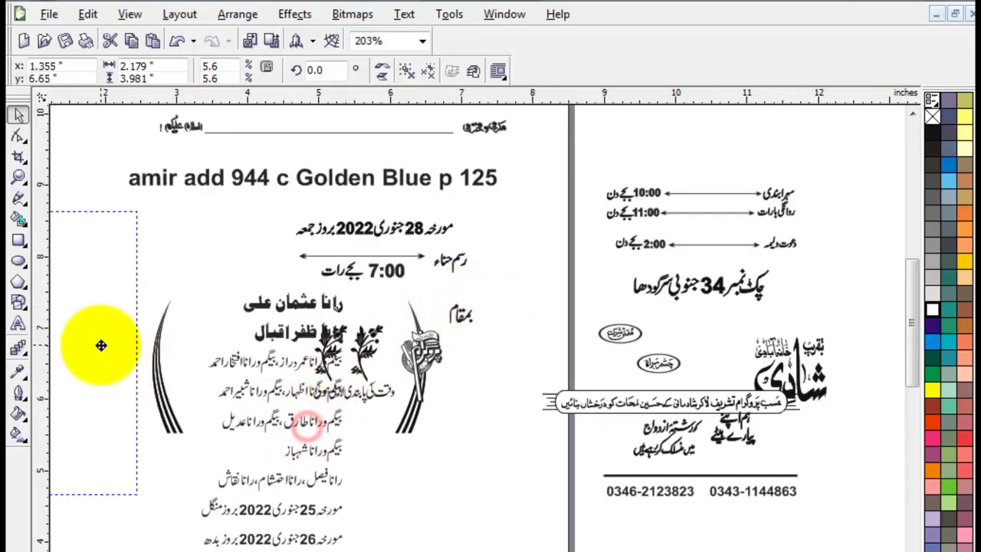
key(F4)
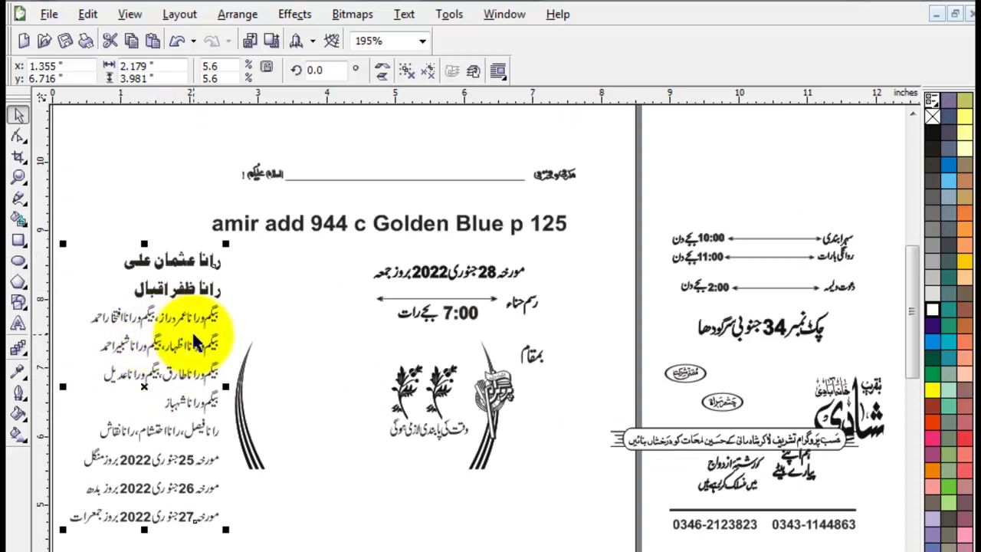
drag(178, 346, 155, 335)
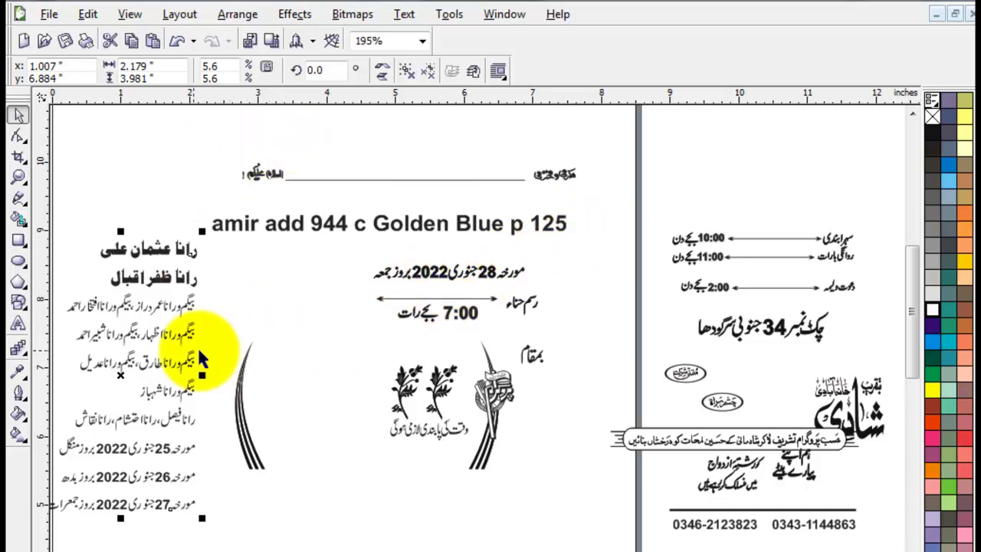
Step: Ungroup the pasted Urdu block and zoom in on the column of names
click(293, 322)
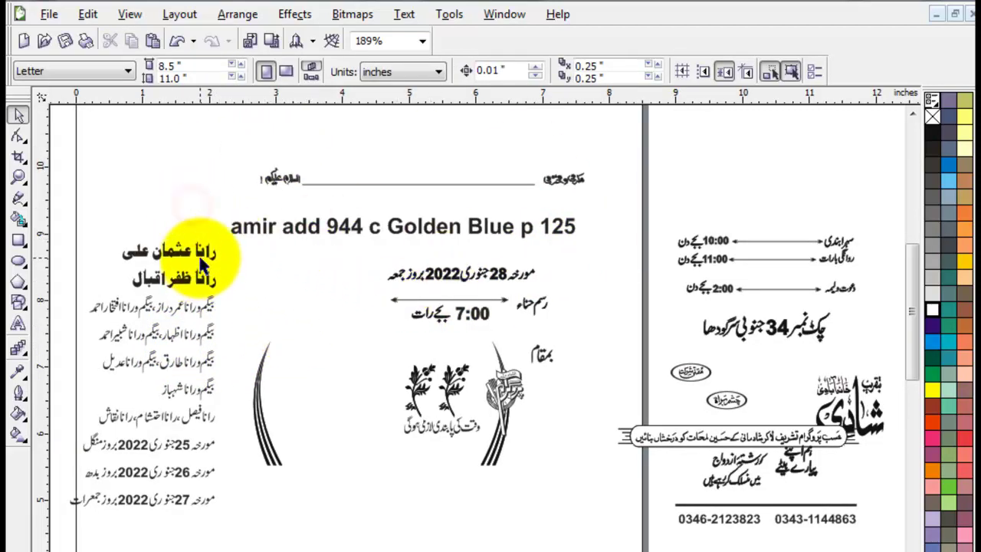
click(199, 255)
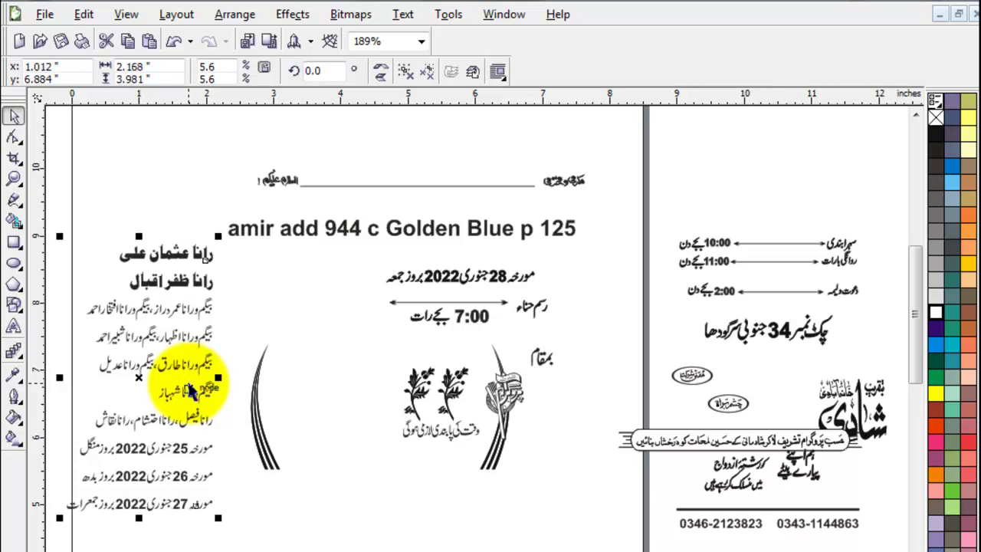
click(406, 71)
click(383, 143)
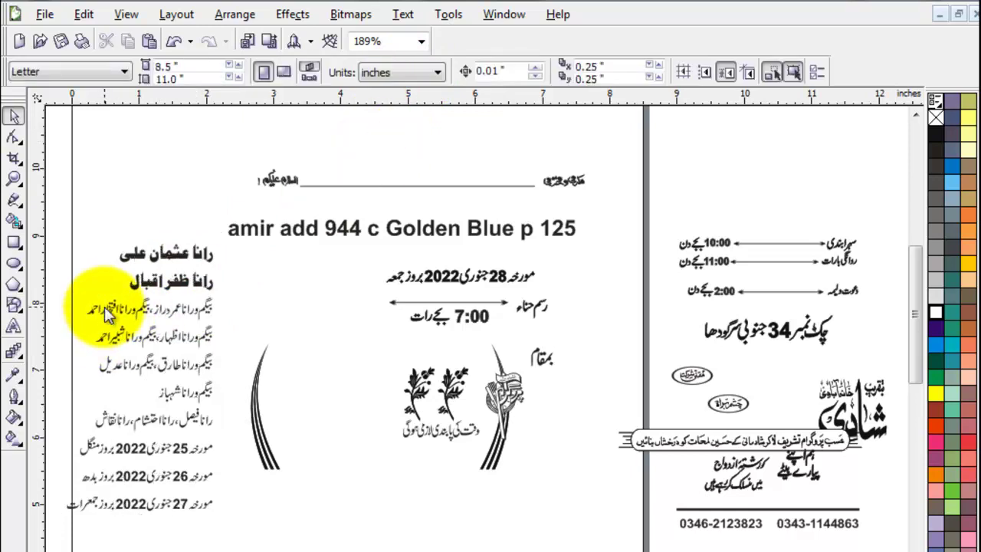
key(z)
drag(79, 236, 238, 350)
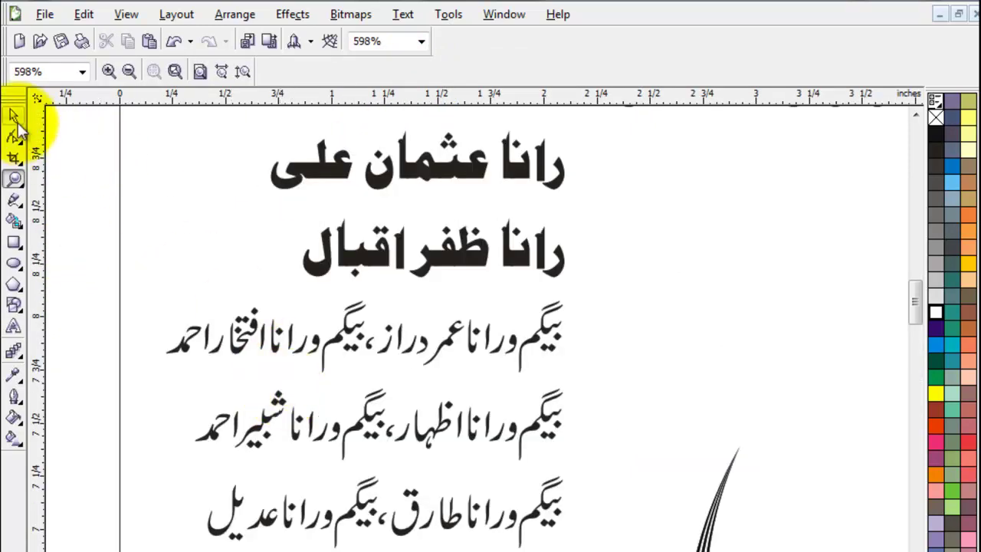
Step: Group the top name line and the second bold name line each into one object
click(13, 115)
drag(238, 210, 362, 107)
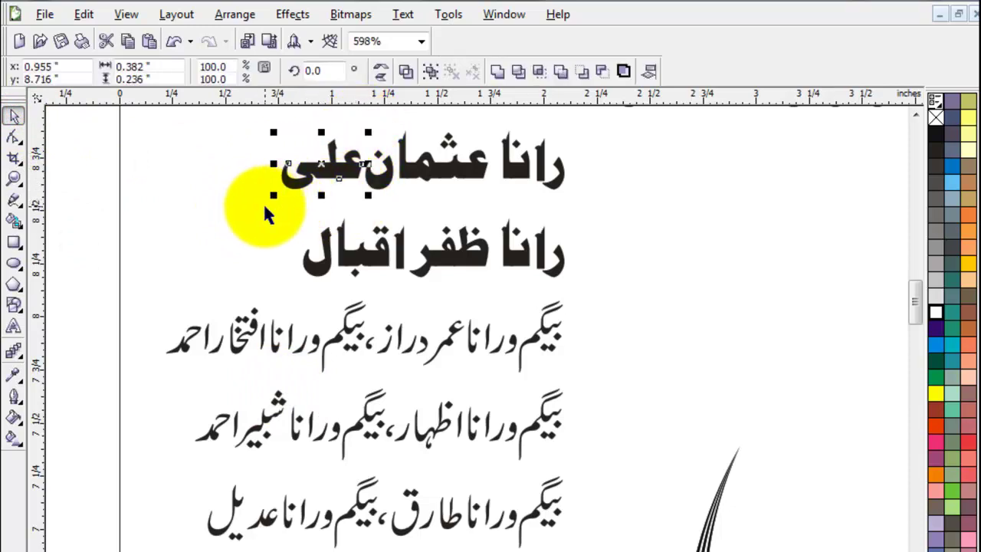
click(262, 203)
mouse_move(224, 207)
mouse_down()
mouse_move(502, 124)
mouse_move(526, 87)
mouse_up()
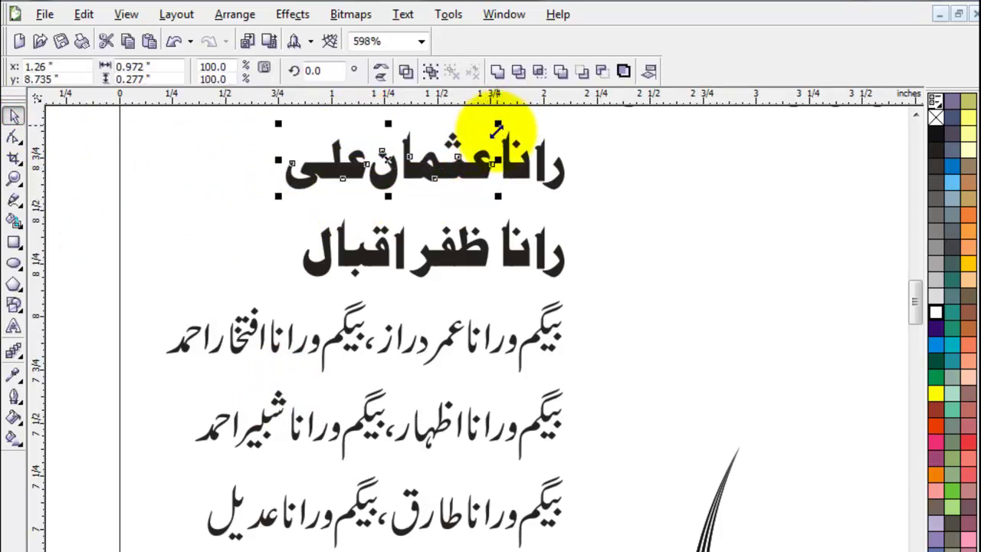
mouse_move(599, 203)
mouse_down()
mouse_move(239, 131)
mouse_move(230, 115)
mouse_up()
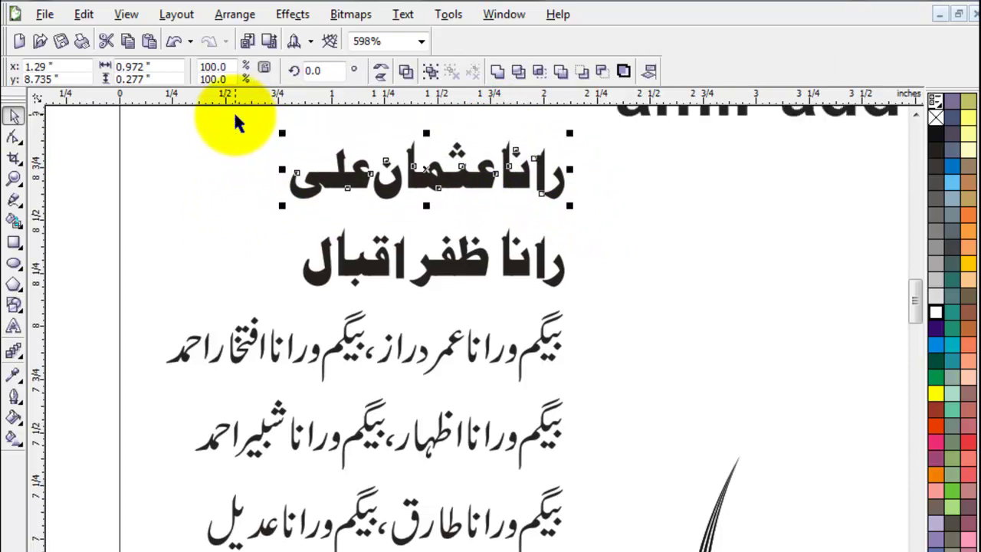
click(495, 70)
click(641, 261)
drag(603, 212, 245, 303)
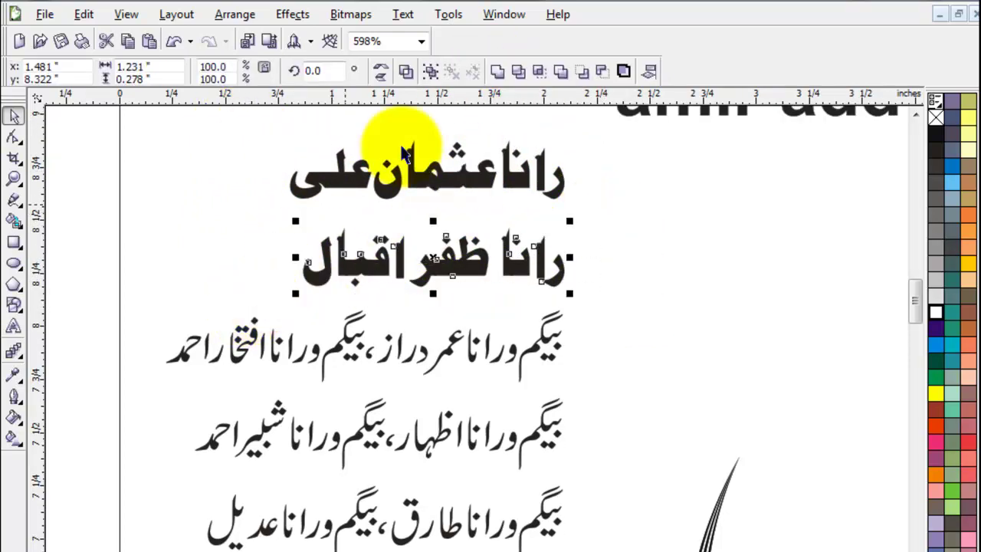
click(497, 71)
click(636, 298)
Step: Group the first and second Begum lines with Ctrl+G and select the third
drag(635, 292, 125, 388)
key(ctrl+g)
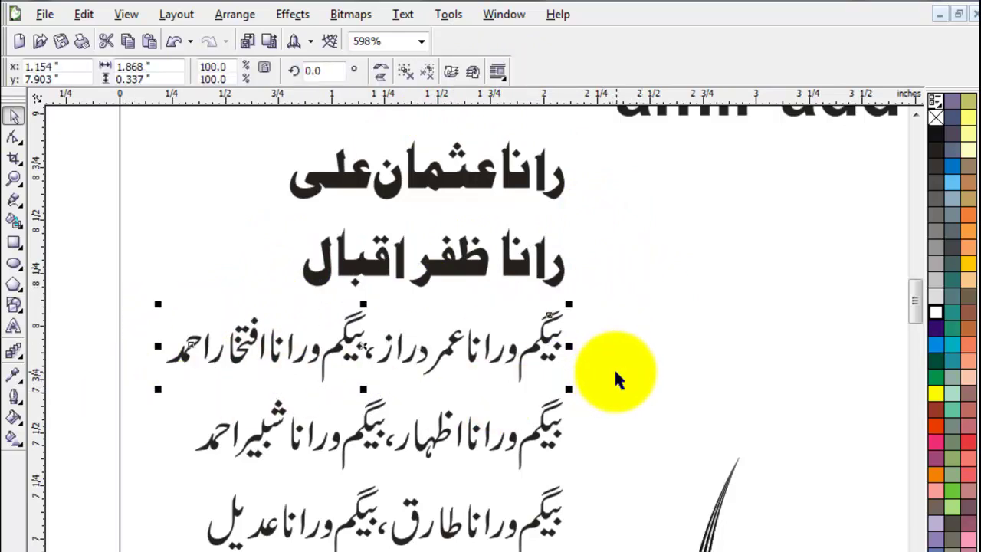
mouse_move(616, 368)
mouse_down()
mouse_move(140, 448)
mouse_move(131, 477)
mouse_up()
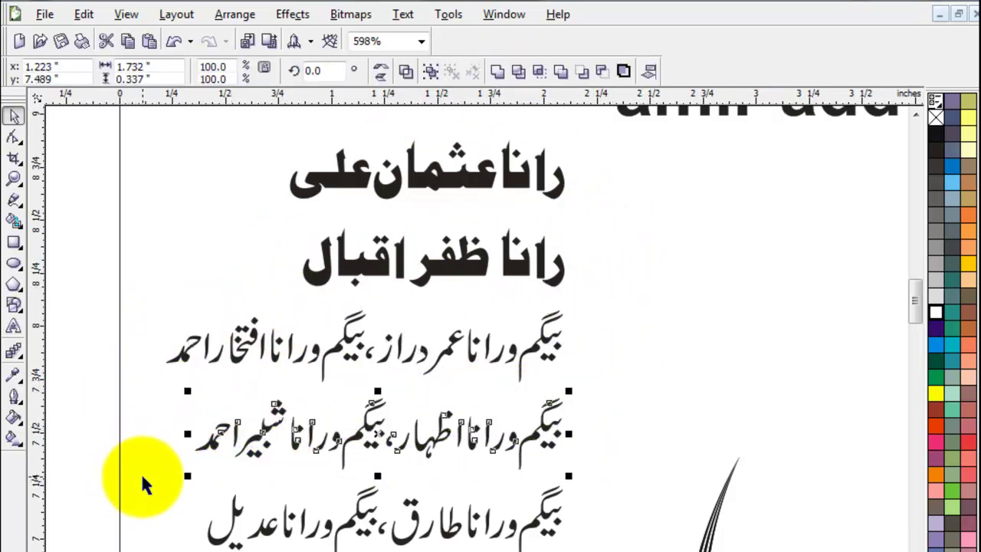
key(ctrl+g)
drag(604, 462, 143, 546)
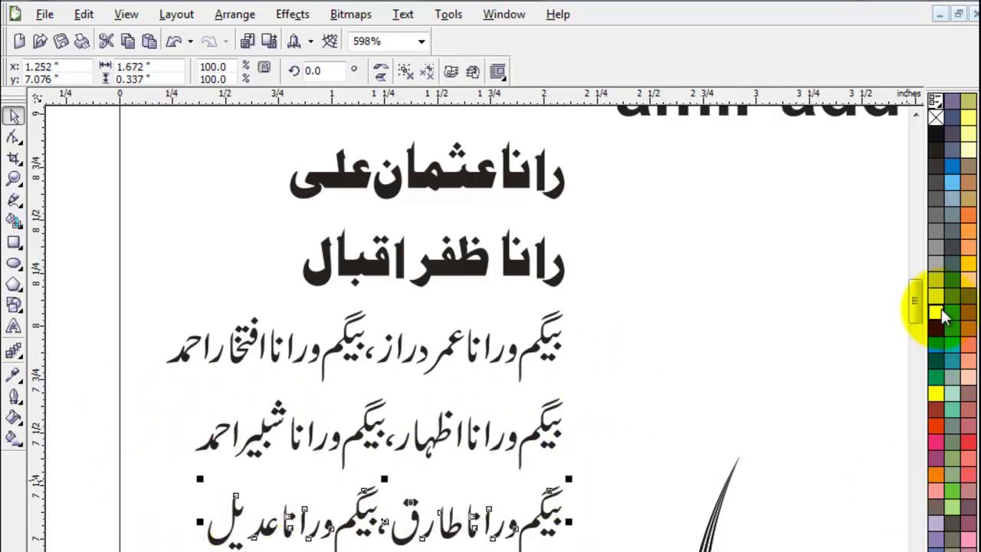
scroll(917, 310, down, 3)
drag(593, 404, 370, 499)
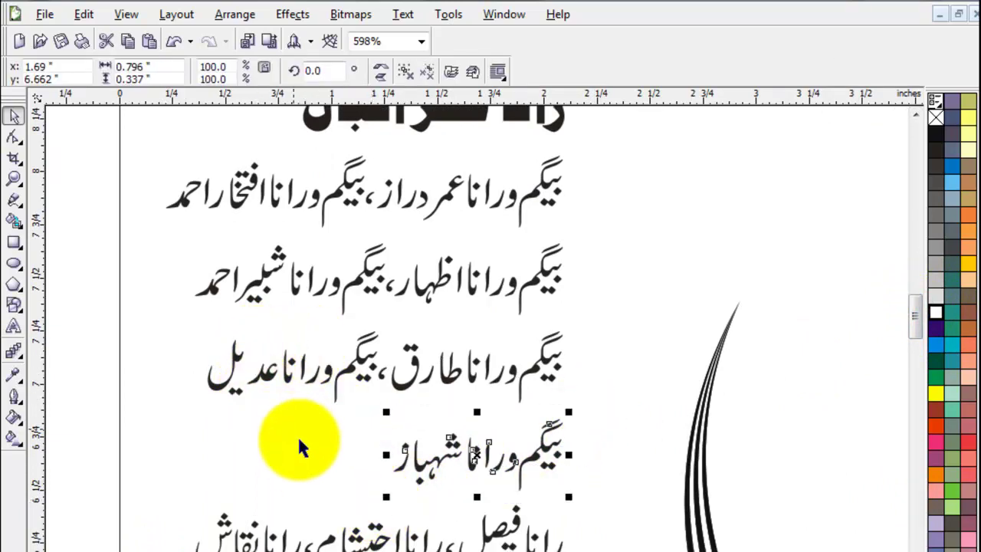
click(314, 465)
Step: Nudge the شہباز line and the lower Begum lines upward to stack them tightly
click(450, 457)
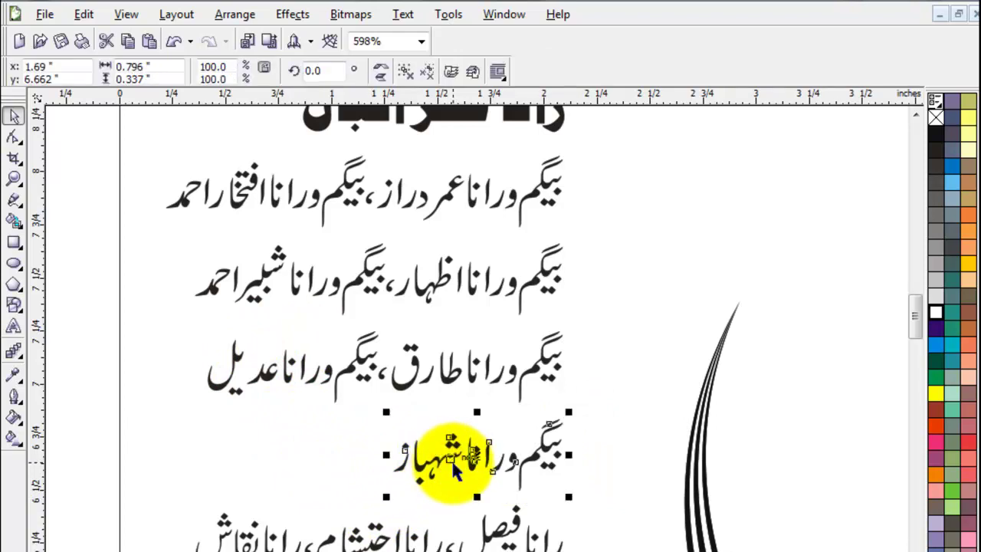
key(Up)
key(Up)
key(Up)
key(Up)
key(Up)
key(Up)
key(Up)
key(Up)
key(Up)
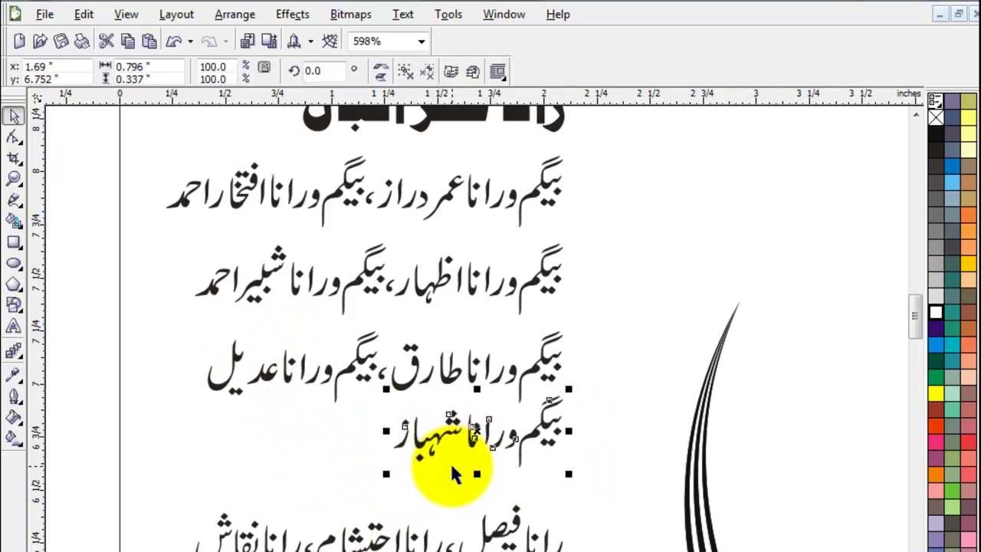
key(Up)
key(Up)
key(Up)
drag(607, 490, 150, 324)
key(Up)
key(Up)
key(Up)
key(Up)
key(Up)
key(Up)
key(Up)
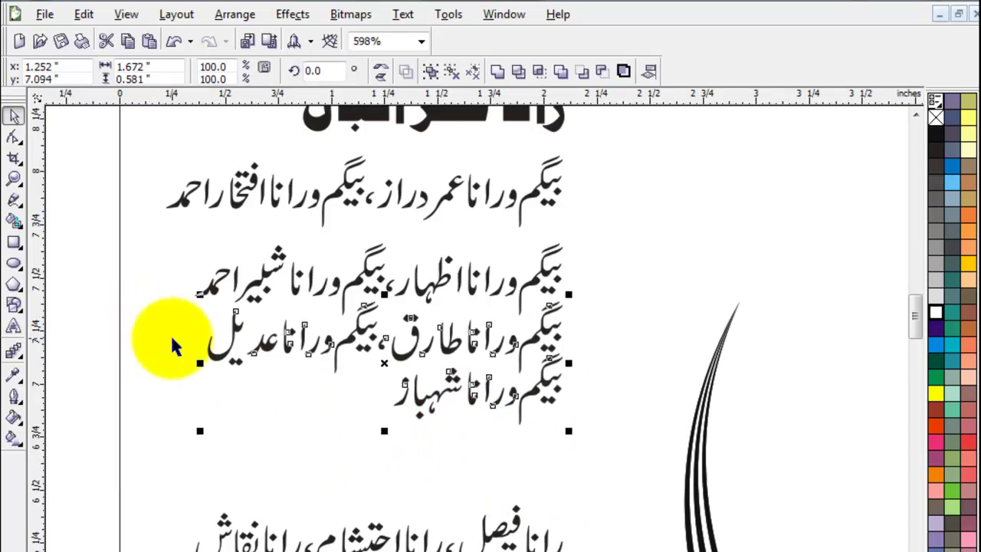
drag(164, 437, 609, 222)
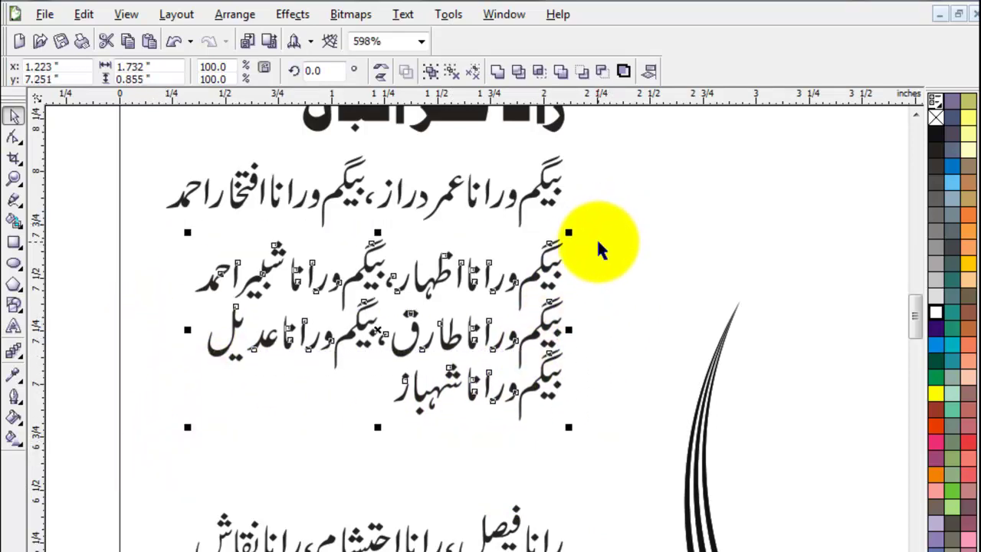
key(Up)
key(Up)
key(Up)
key(Up)
key(Up)
key(Up)
key(Up)
key(Up)
key(Up)
click(199, 439)
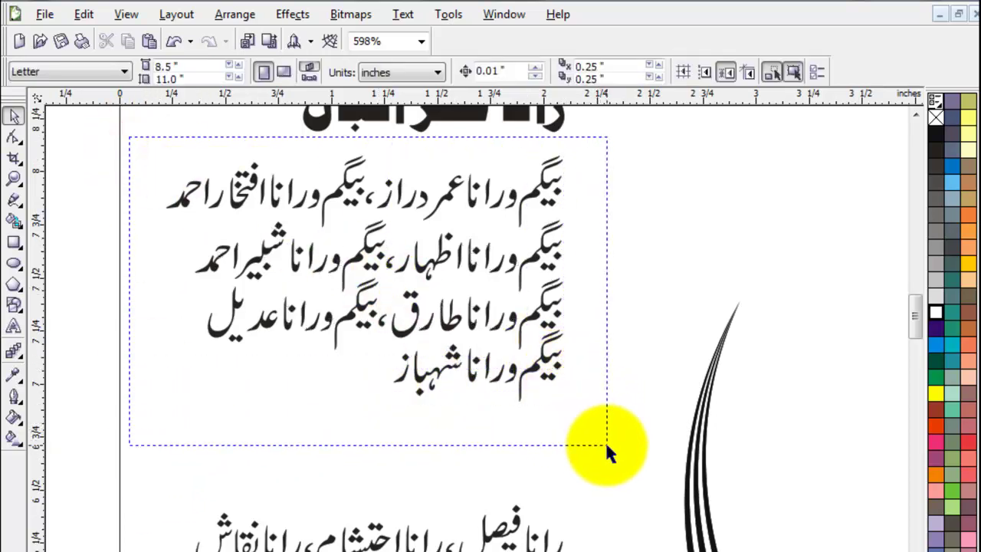
drag(149, 151, 605, 445)
Step: Reselect the شہباز and third Begum lines to check their spacing
click(536, 360)
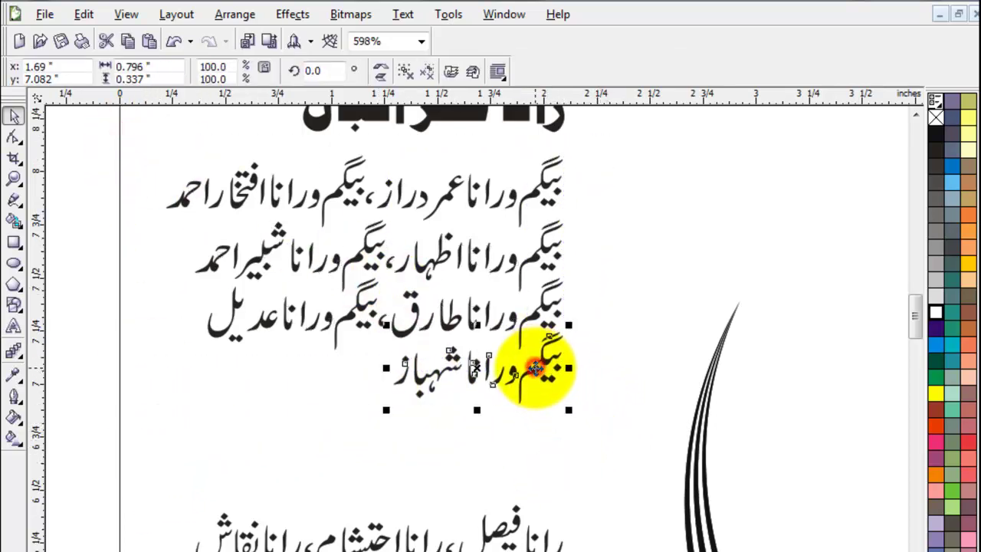
click(602, 308)
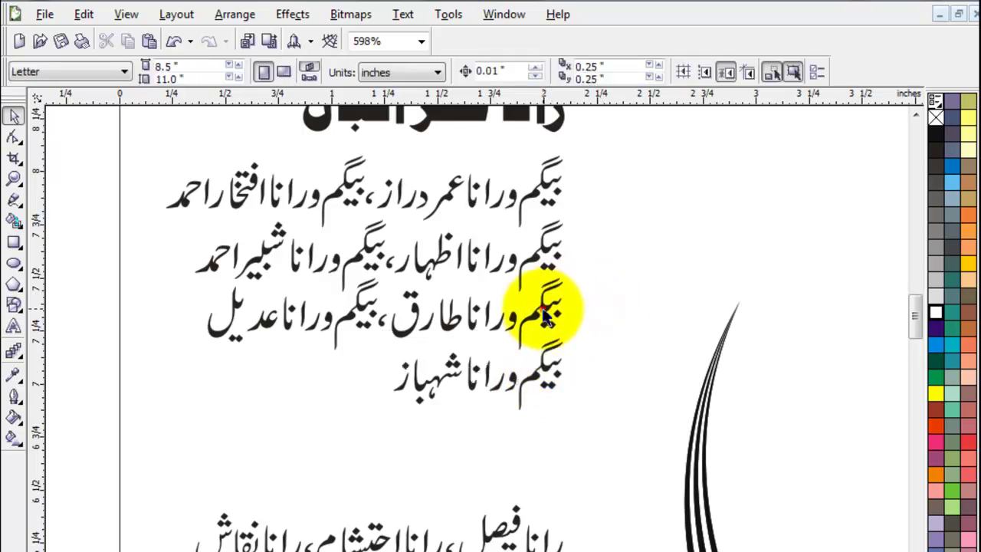
click(568, 310)
click(582, 393)
click(556, 366)
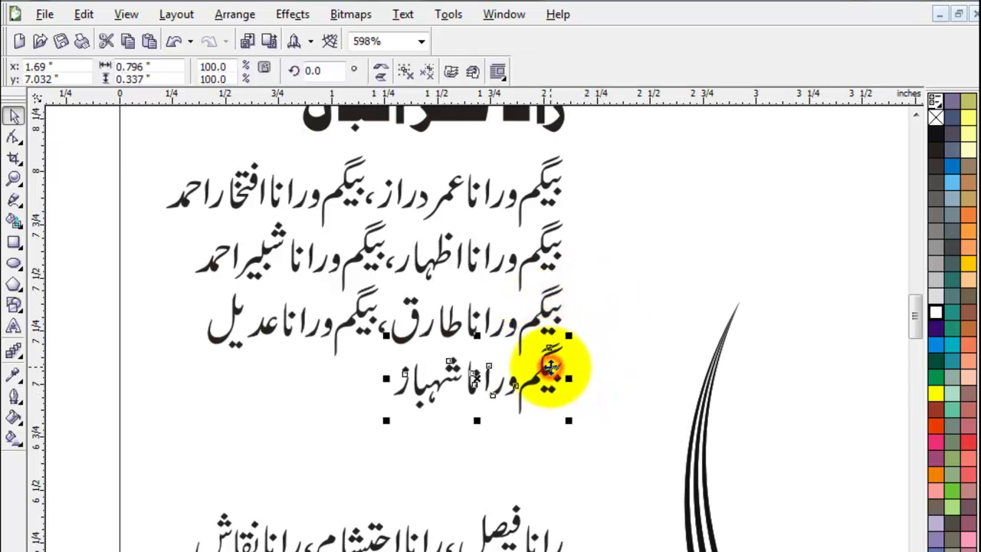
mouse_move(592, 143)
mouse_down()
mouse_move(507, 325)
mouse_move(133, 456)
mouse_up()
click(204, 458)
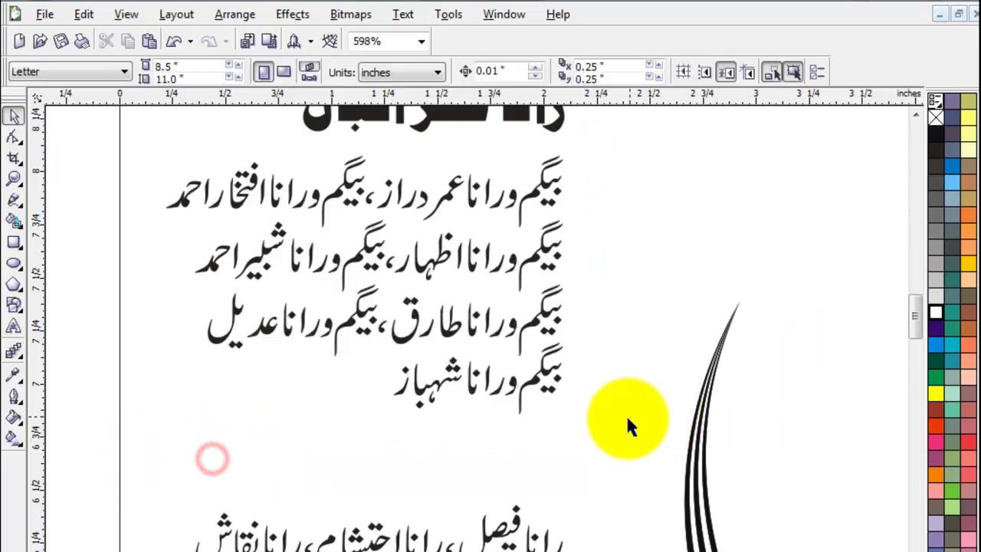
drag(916, 314, 904, 324)
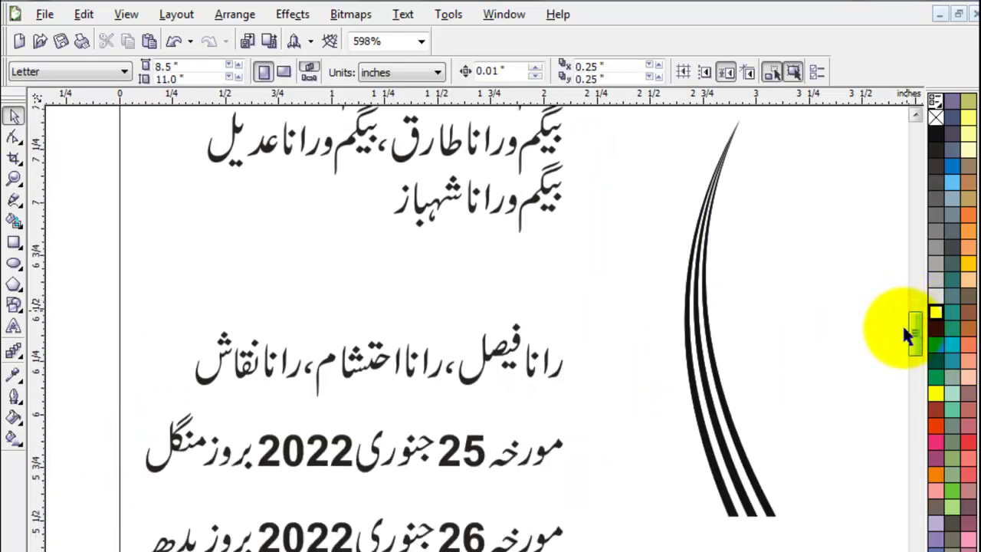
click(632, 330)
mouse_move(604, 289)
mouse_down()
mouse_move(376, 395)
mouse_move(151, 403)
mouse_up()
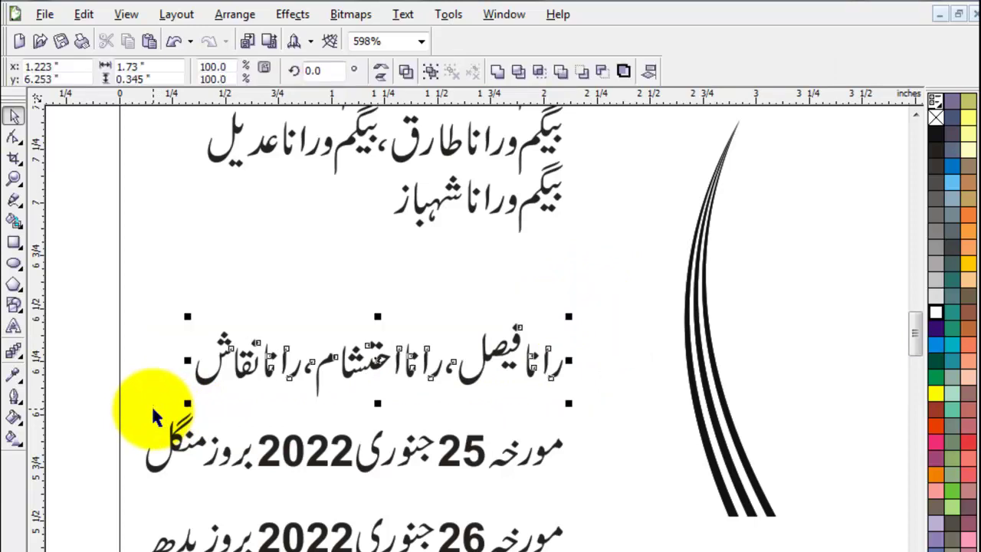
click(300, 417)
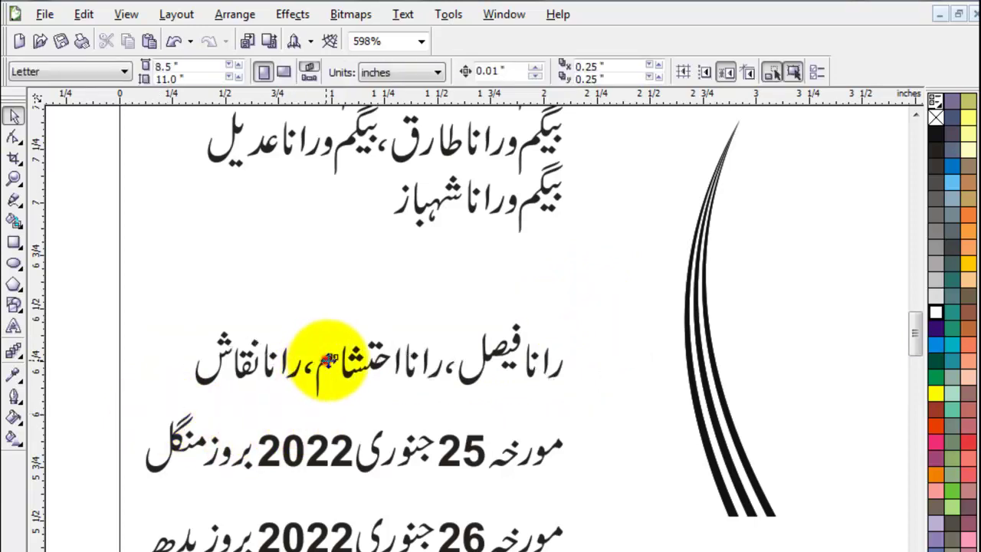
click(327, 360)
click(164, 350)
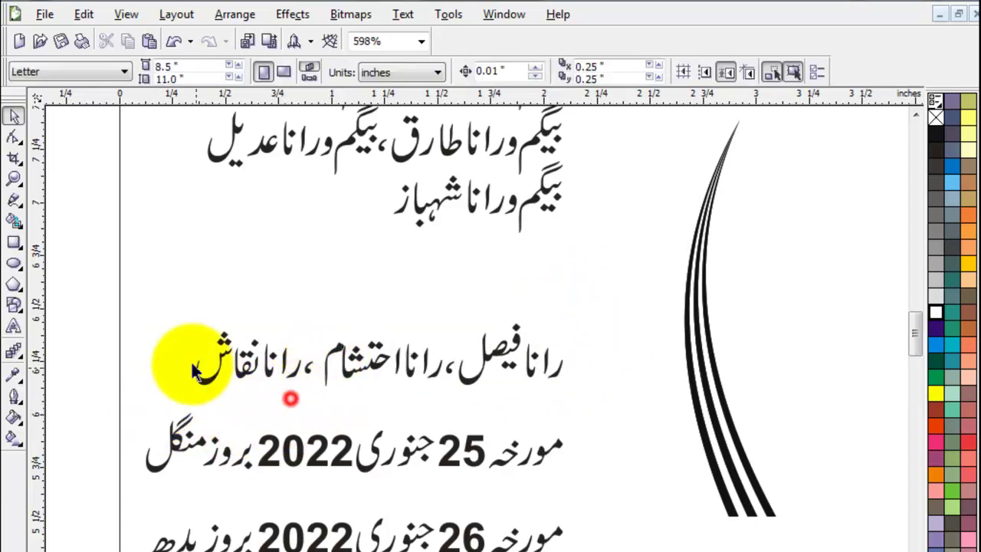
drag(136, 298, 320, 400)
drag(145, 293, 597, 403)
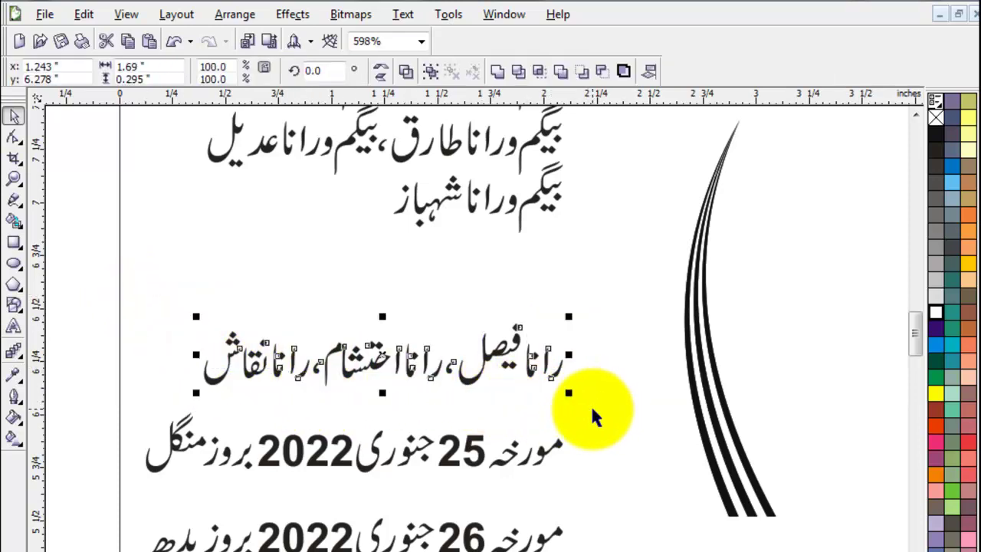
Step: Weld the 25 and 26 January 2022 date lines each into a single shape
click(273, 295)
drag(118, 397, 610, 507)
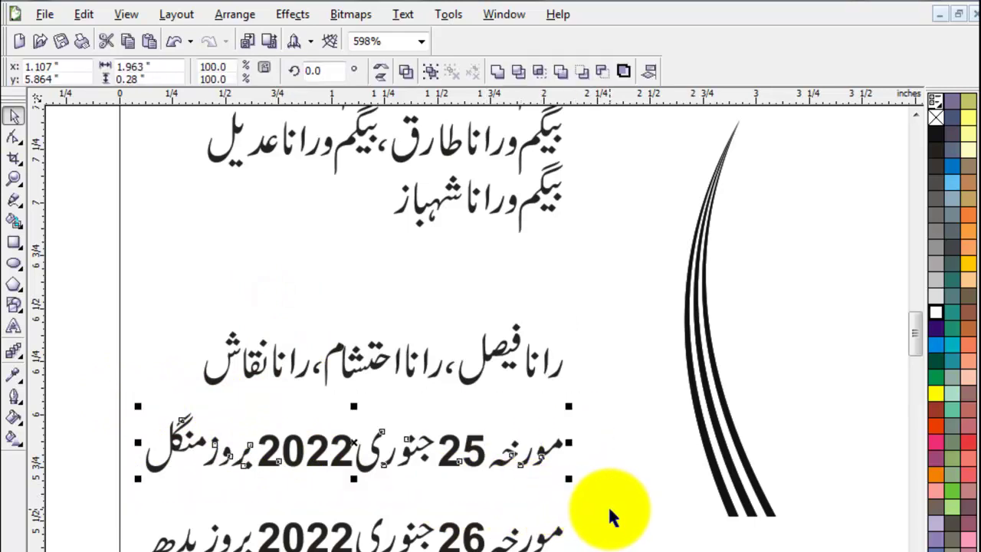
click(496, 71)
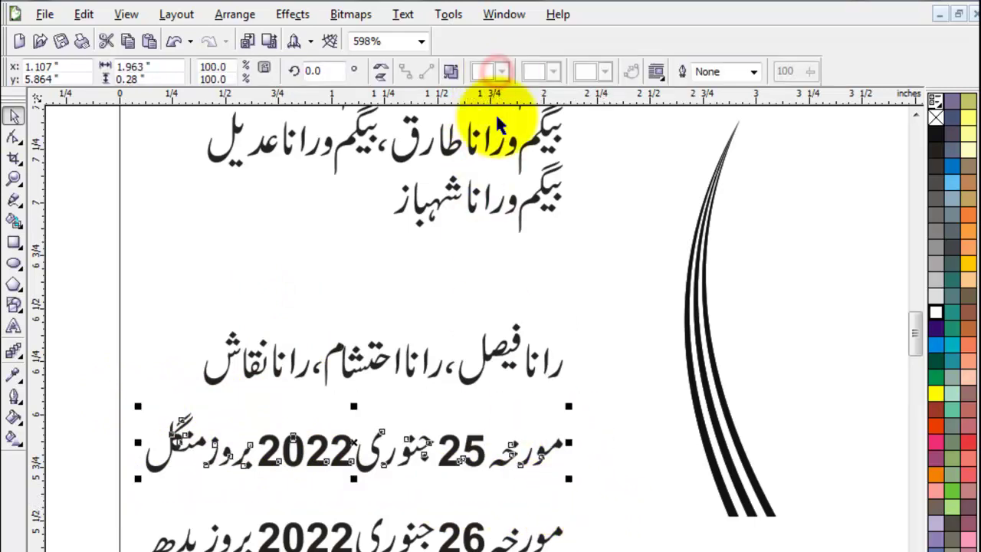
drag(913, 345, 914, 360)
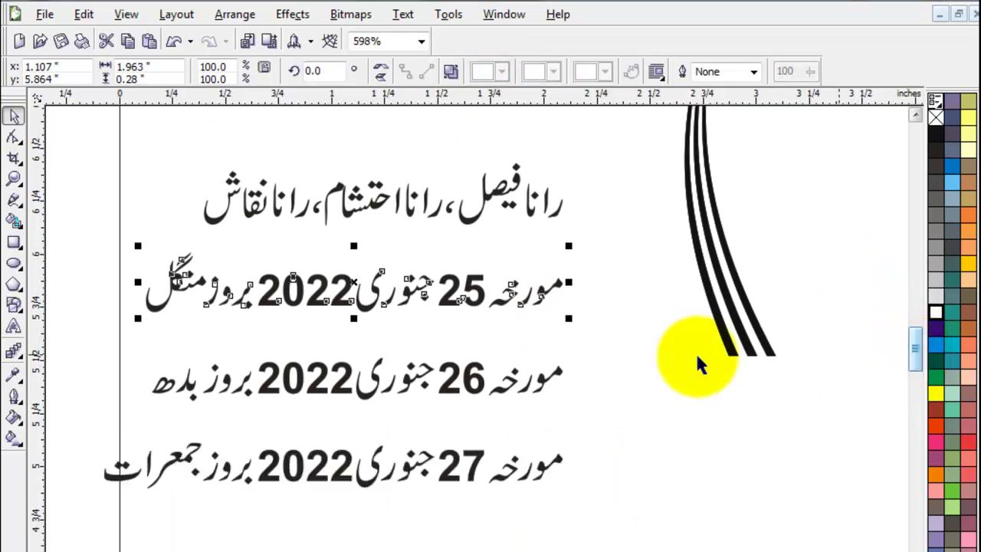
mouse_move(105, 326)
mouse_down()
mouse_move(429, 406)
mouse_move(604, 421)
mouse_up()
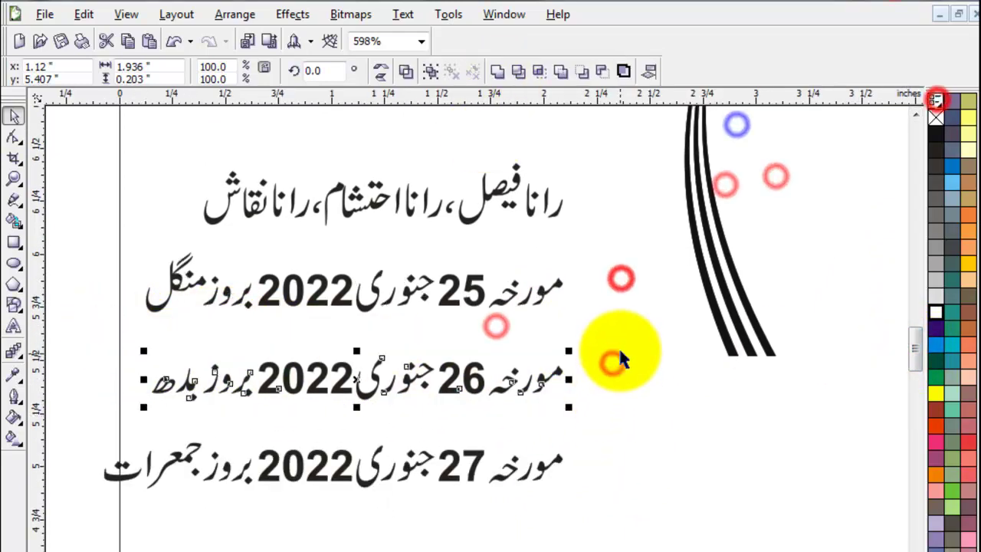
click(498, 71)
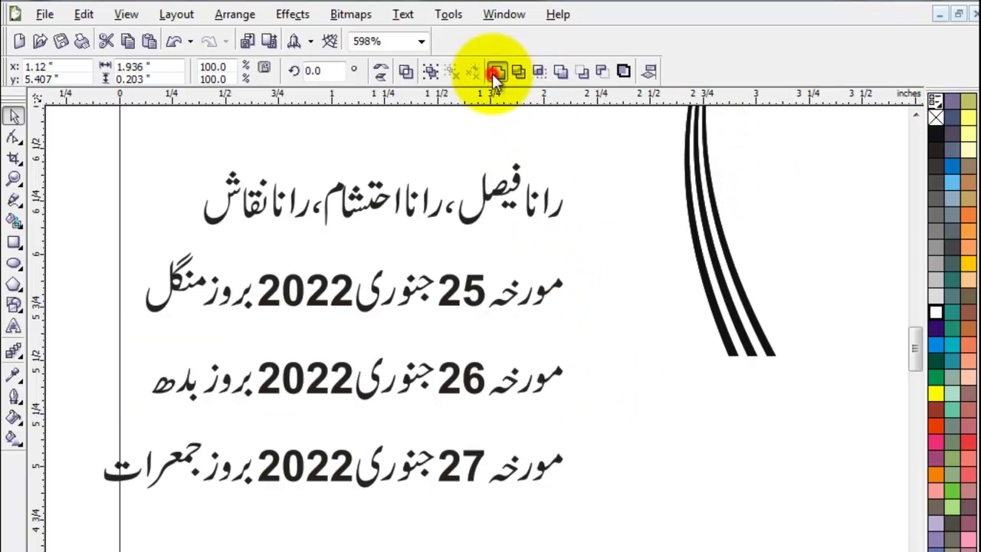
click(615, 438)
Step: Nudge مورخہ and the other 27 January words leftward to close the gaps
drag(587, 429, 473, 525)
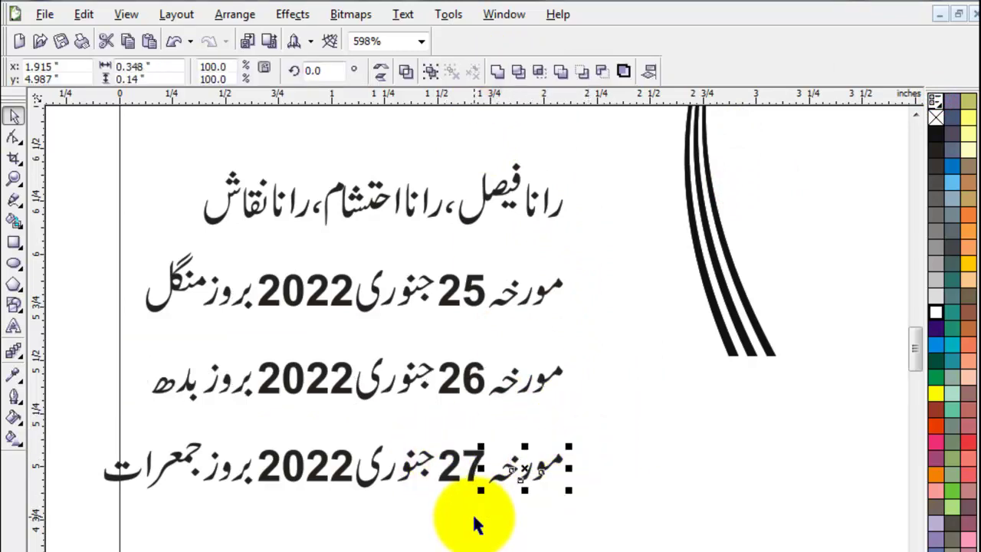
key(Left)
key(Left)
key(Left)
click(517, 504)
drag(569, 409, 202, 537)
key(Left)
key(Left)
key(Left)
click(138, 521)
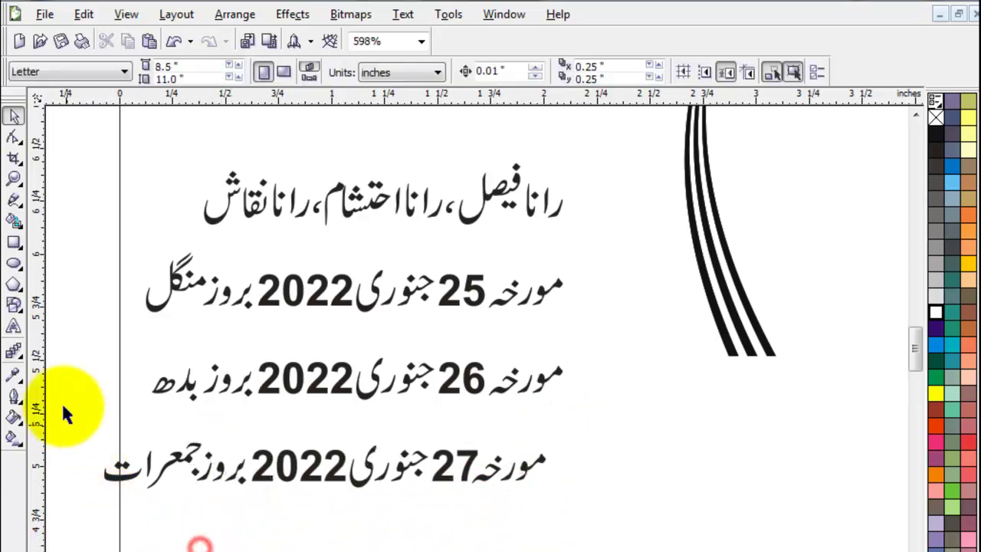
drag(66, 400, 165, 504)
click(164, 508)
drag(77, 416, 153, 530)
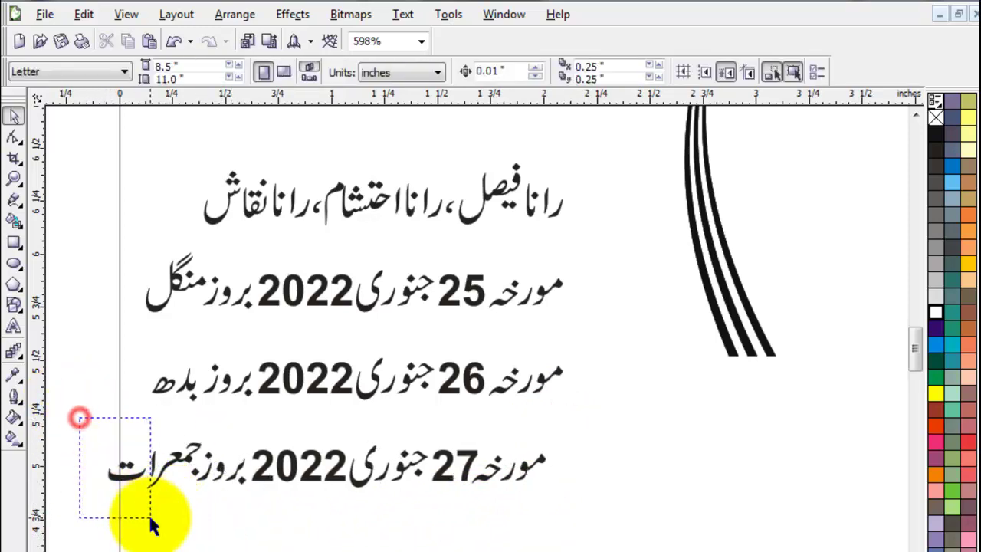
click(161, 530)
Step: Weld the whole 27 January line into one shape and zoom out
mouse_move(87, 416)
mouse_down()
mouse_move(241, 486)
mouse_move(582, 537)
mouse_up()
click(499, 72)
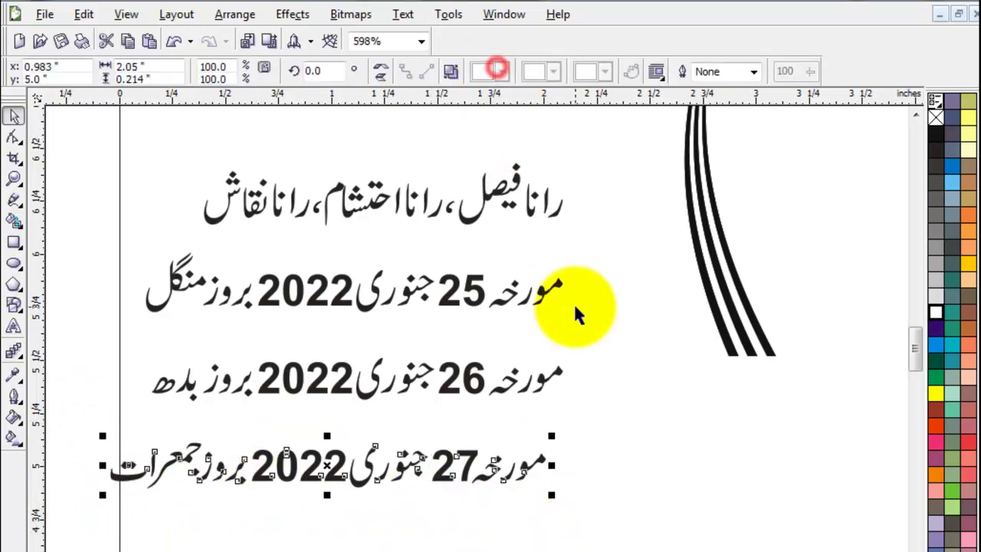
click(616, 398)
key(F3)
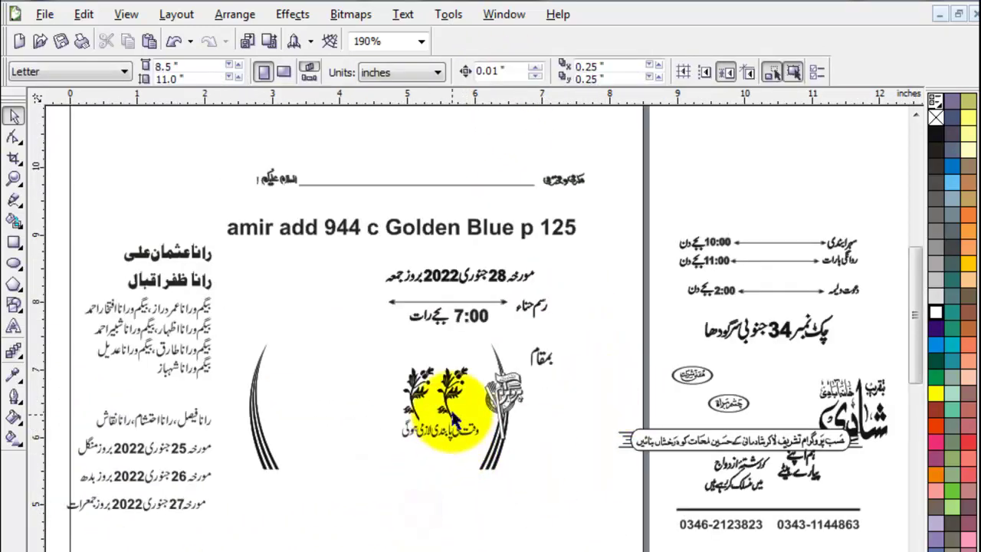
Step: Move the flower to the top left, and the flourish and tree emblem to the top right
click(449, 395)
drag(449, 394, 167, 172)
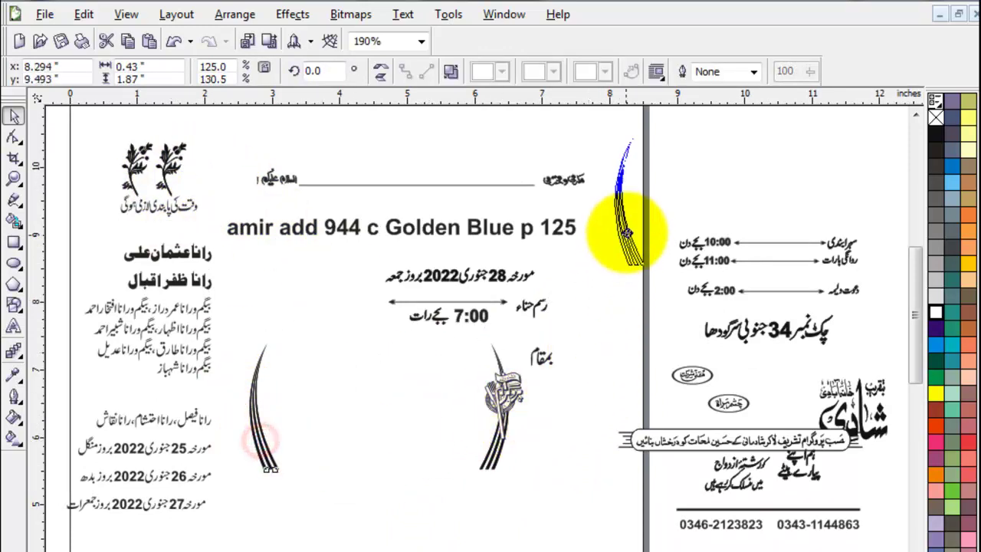
drag(260, 441, 638, 217)
drag(510, 425, 690, 142)
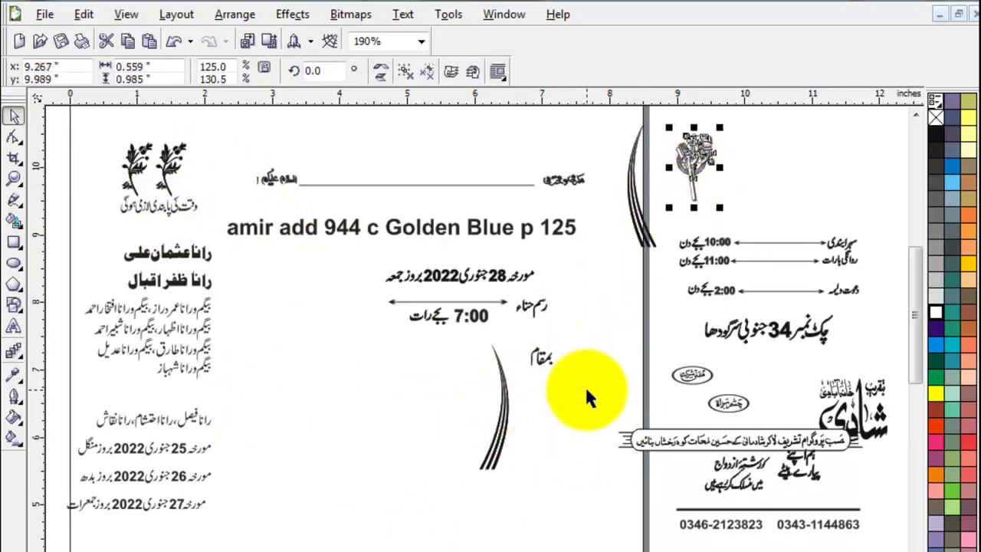
key(ctrl+z)
mouse_move(508, 379)
mouse_down()
mouse_move(685, 146)
mouse_move(723, 176)
mouse_up()
Step: Move the date and time text block to the top of the right panel
click(580, 416)
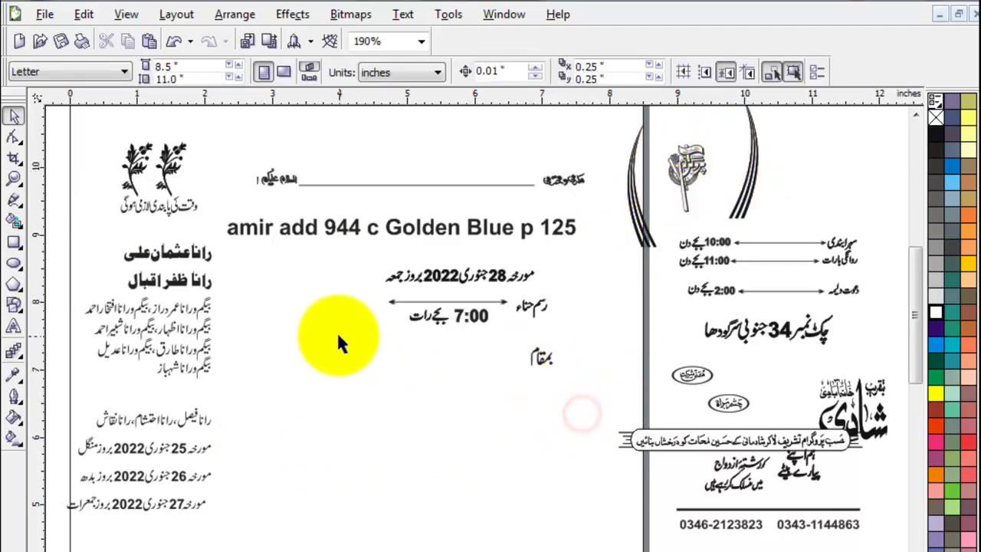
drag(335, 249, 598, 394)
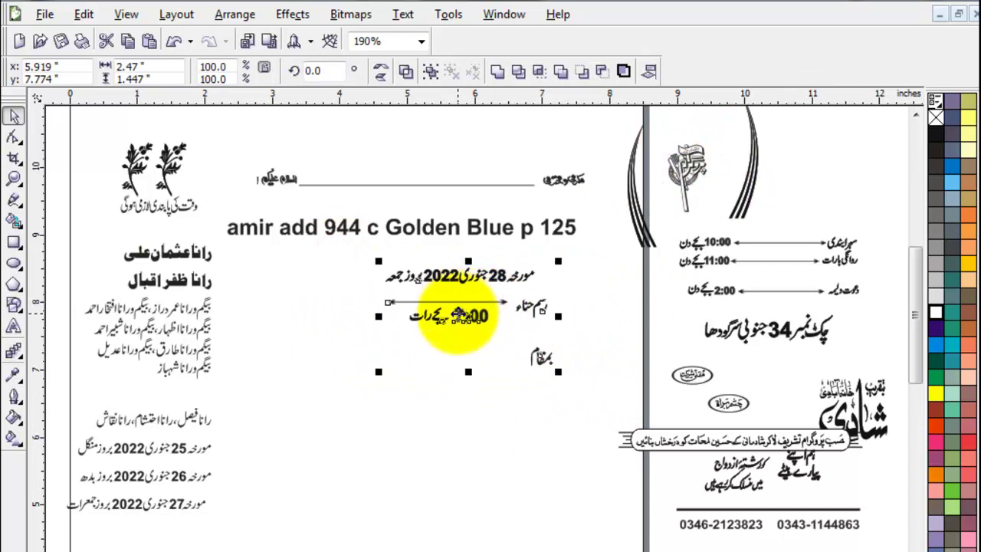
mouse_move(468, 314)
mouse_down()
mouse_move(747, 164)
mouse_move(783, 165)
mouse_up()
click(478, 494)
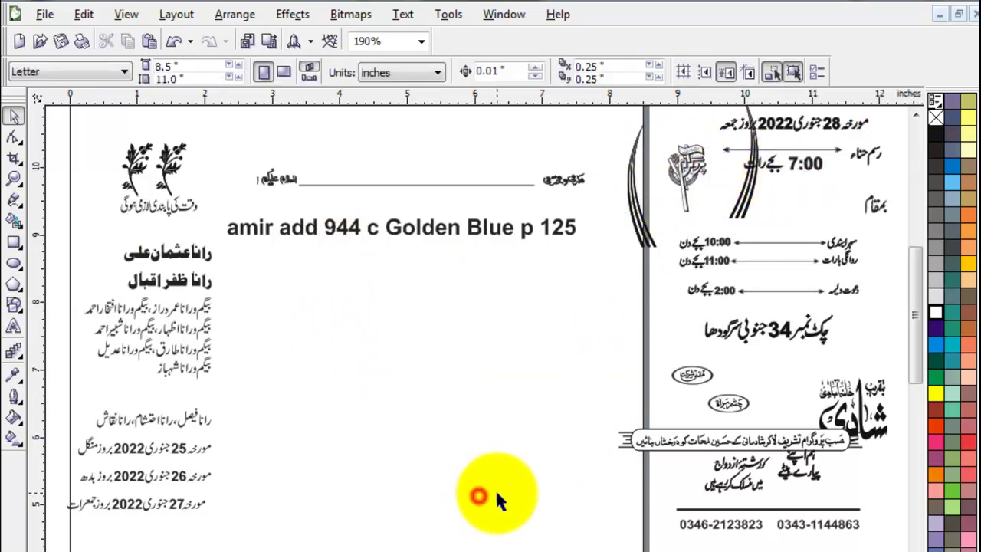
click(14, 243)
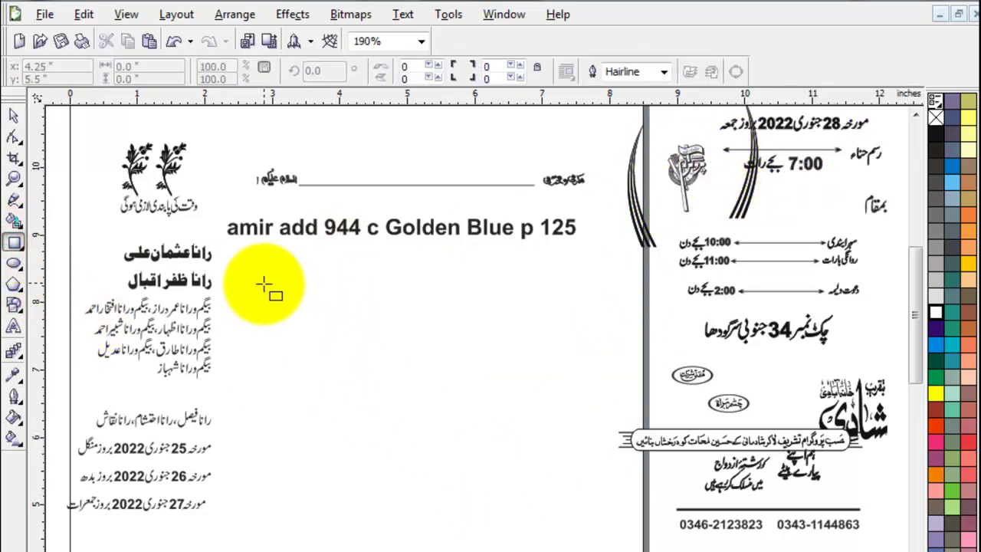
Step: Draw a rectangle across the page middle sized 9.0 by 3.5 inches
mouse_move(251, 278)
mouse_down()
mouse_move(412, 366)
mouse_move(598, 449)
mouse_up()
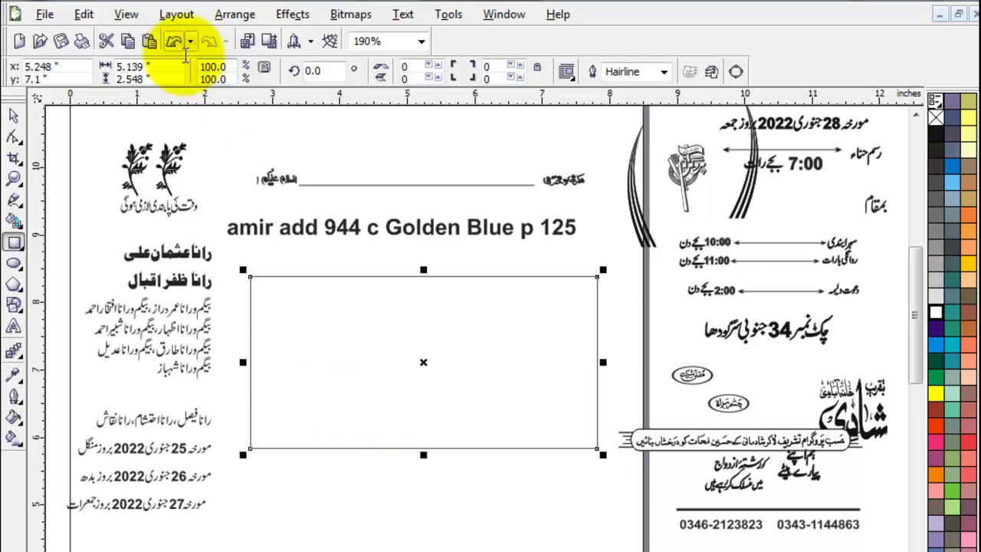
click(154, 67)
text(9)
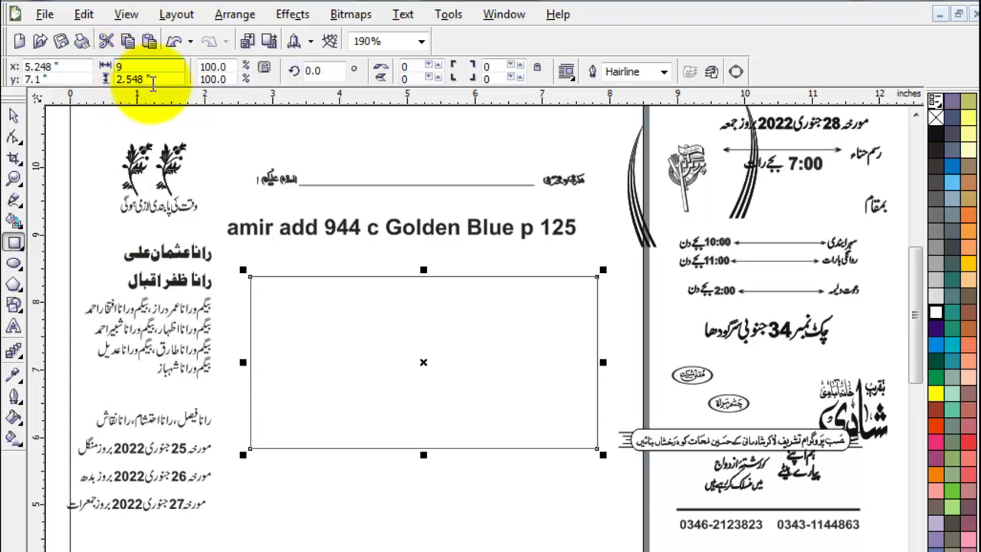
drag(158, 78, 111, 79)
text(3.5)
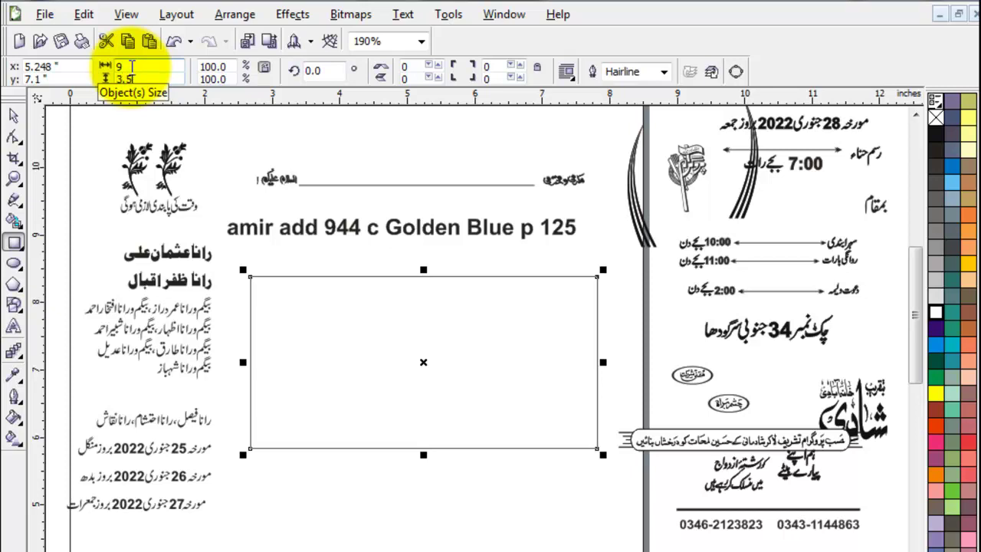
key(Return)
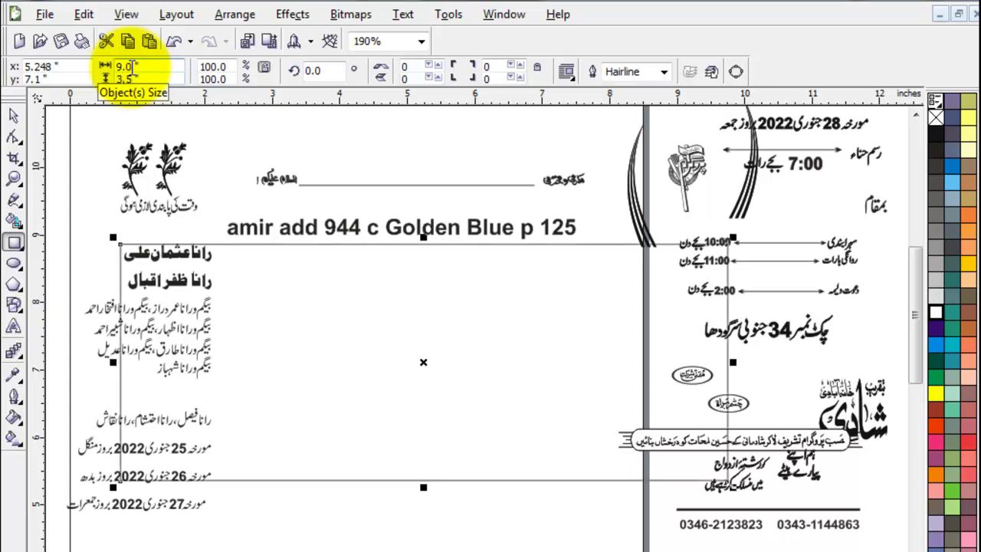
Step: Fill the rectangle white and move the left Urdu text out from under it
click(13, 115)
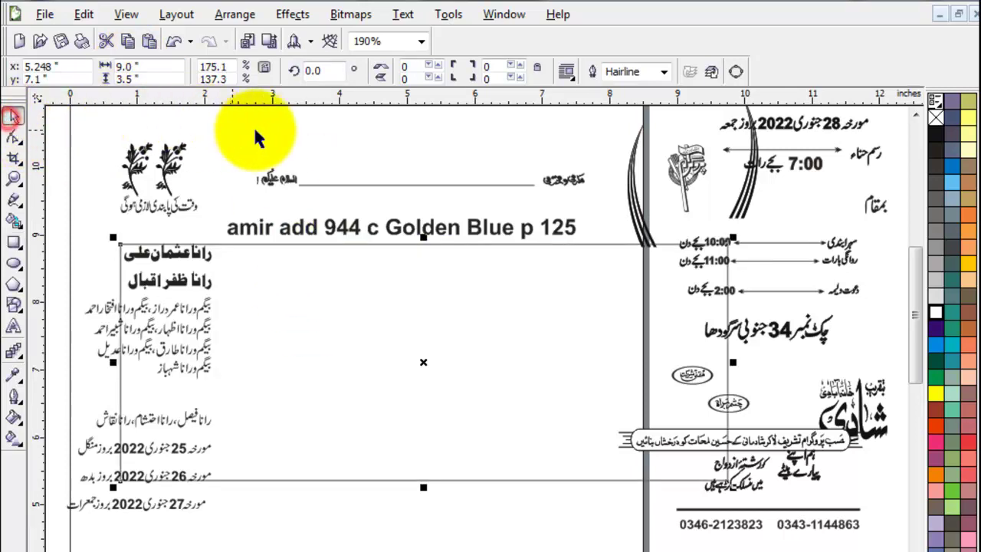
click(338, 135)
click(441, 299)
click(935, 310)
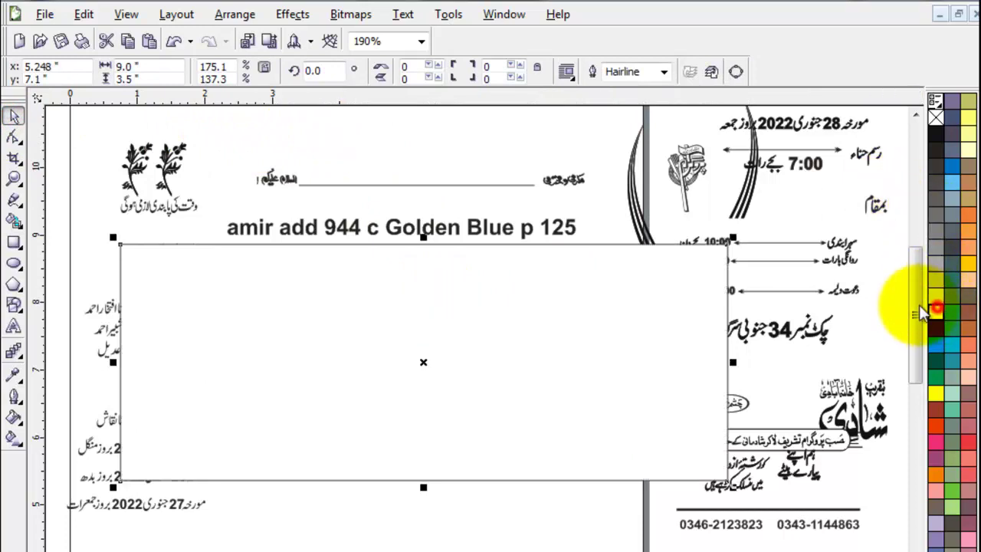
click(407, 505)
scroll(383, 519, up, 1)
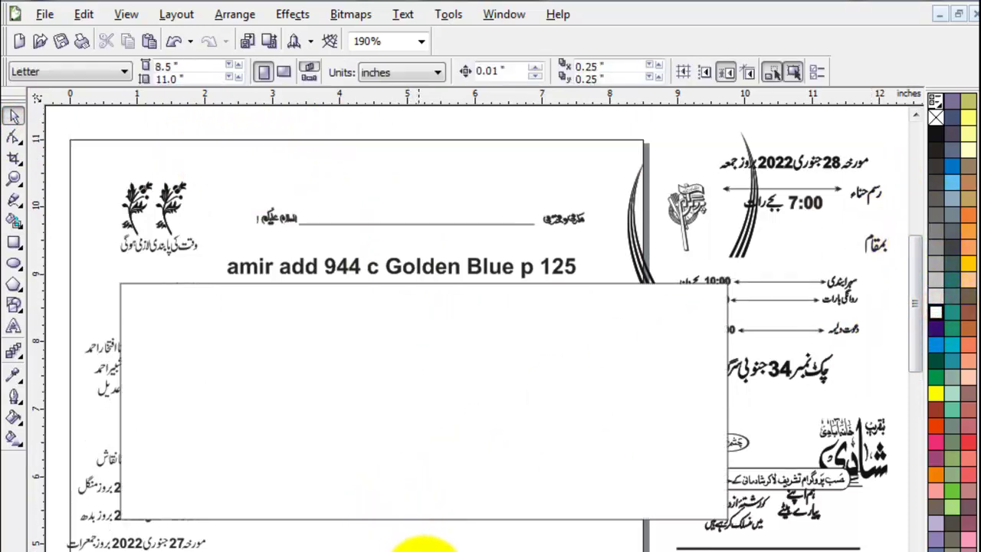
scroll(183, 400, left, 4)
drag(138, 285, 406, 526)
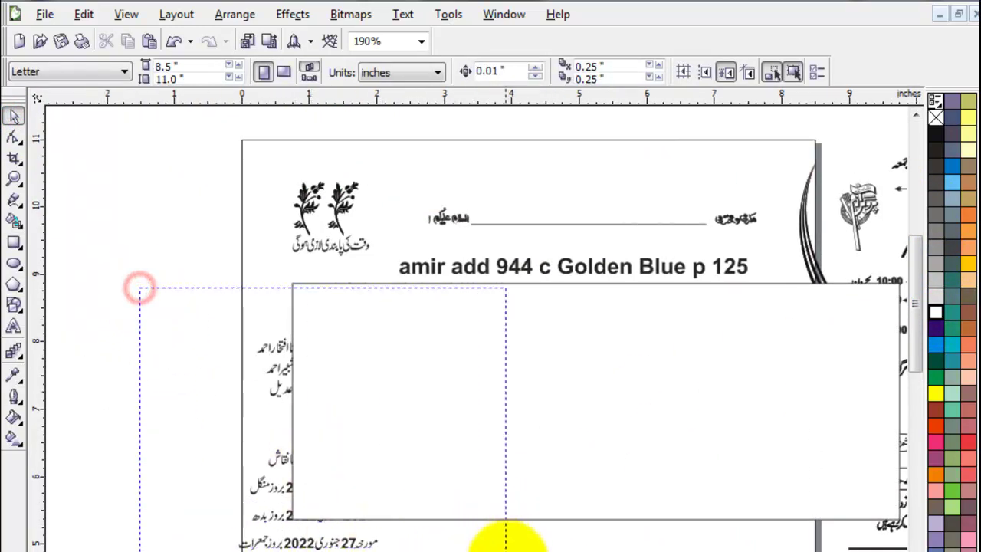
drag(311, 430, 156, 430)
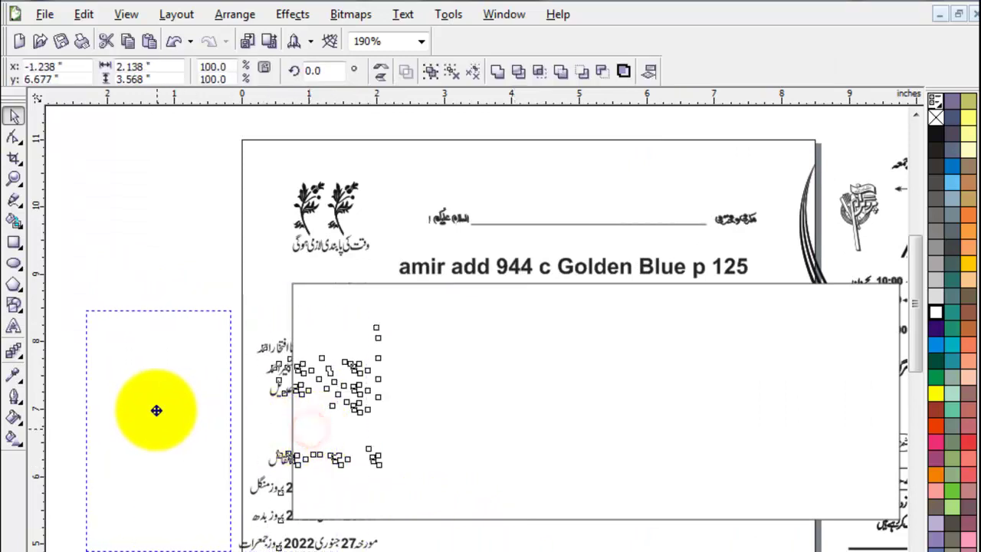
click(406, 527)
Step: Shift the right panel contents further right and nudge the white rectangle left
scroll(416, 536, down, 1)
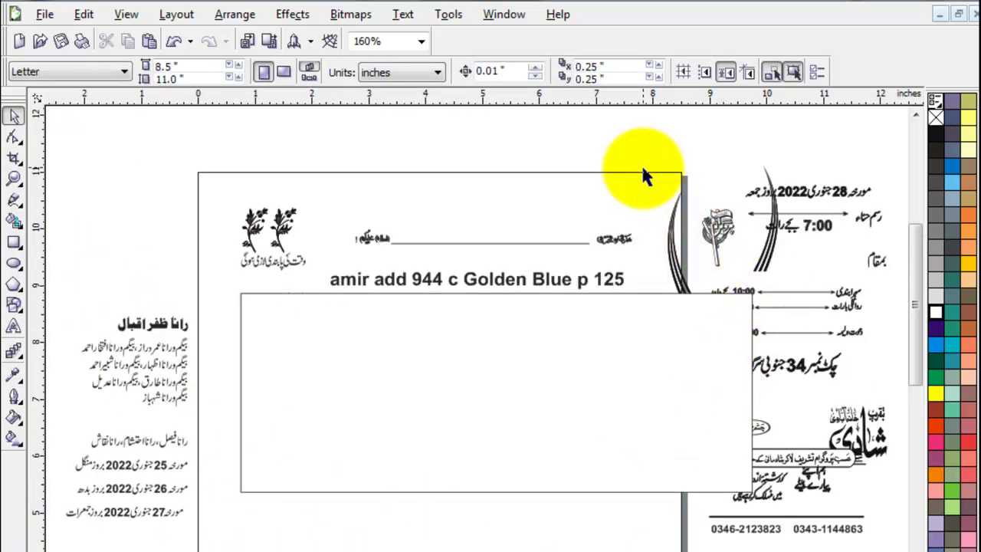
mouse_move(632, 144)
mouse_down()
mouse_move(802, 494)
mouse_move(864, 527)
mouse_up()
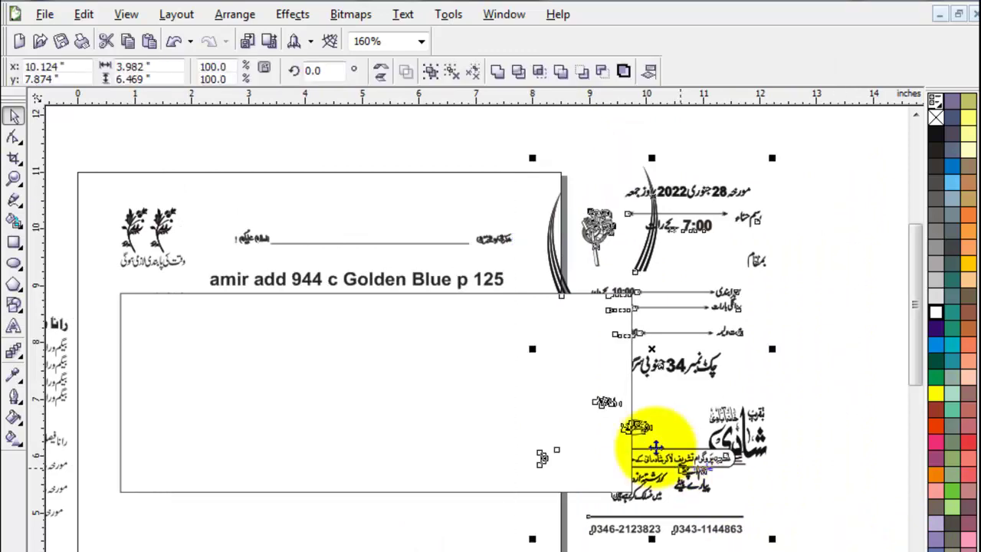
drag(656, 349, 747, 350)
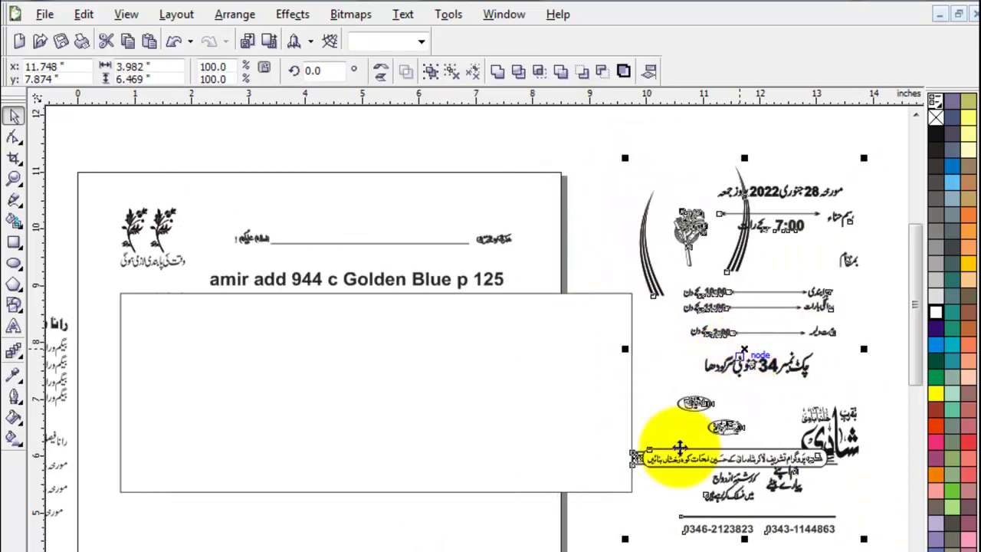
click(491, 547)
drag(469, 435, 431, 433)
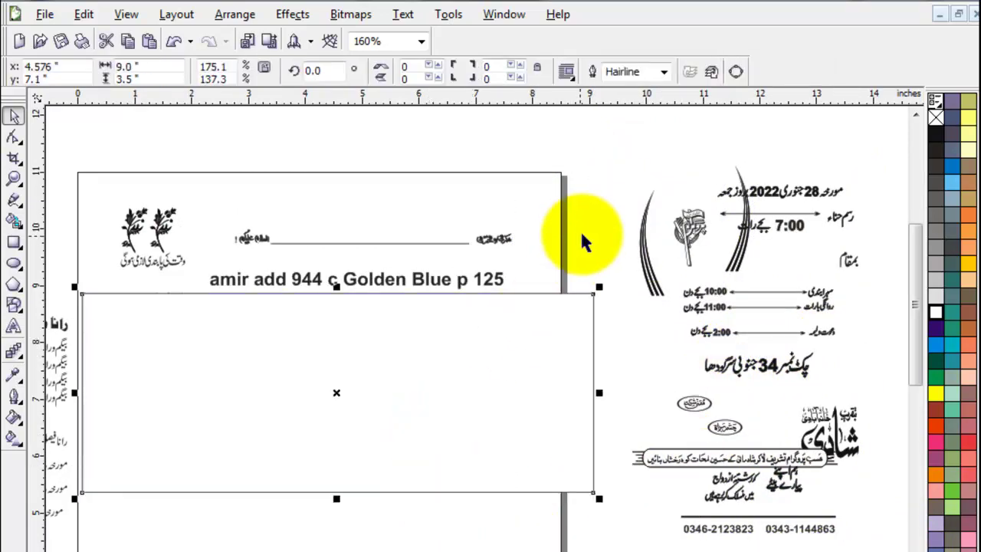
click(600, 224)
scroll(599, 225, down, 1)
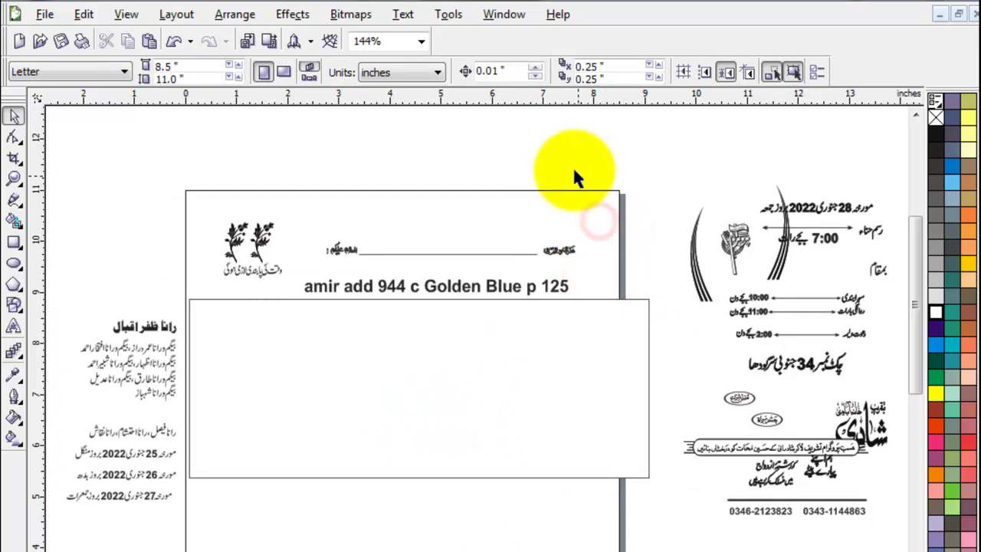
Step: Switch the page to landscape and move the rectangle down to reveal the text
click(284, 71)
click(476, 151)
scroll(482, 287, down, 2)
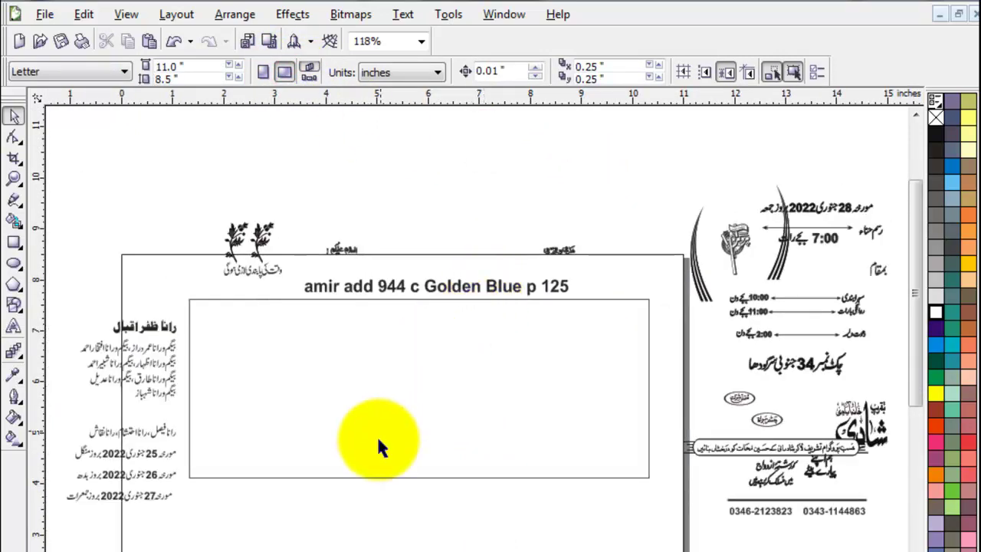
click(361, 508)
drag(916, 253, 915, 295)
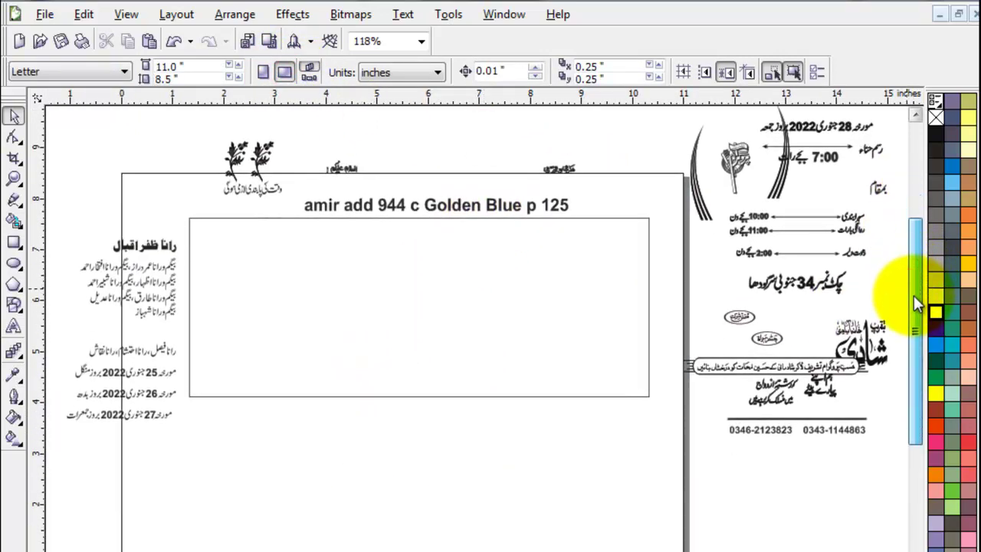
click(431, 508)
drag(416, 310, 416, 345)
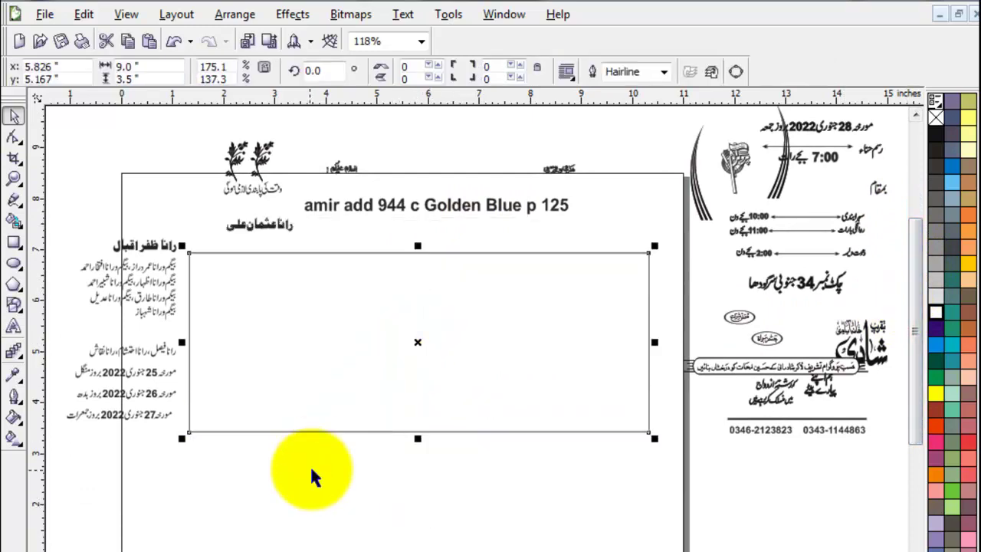
click(298, 485)
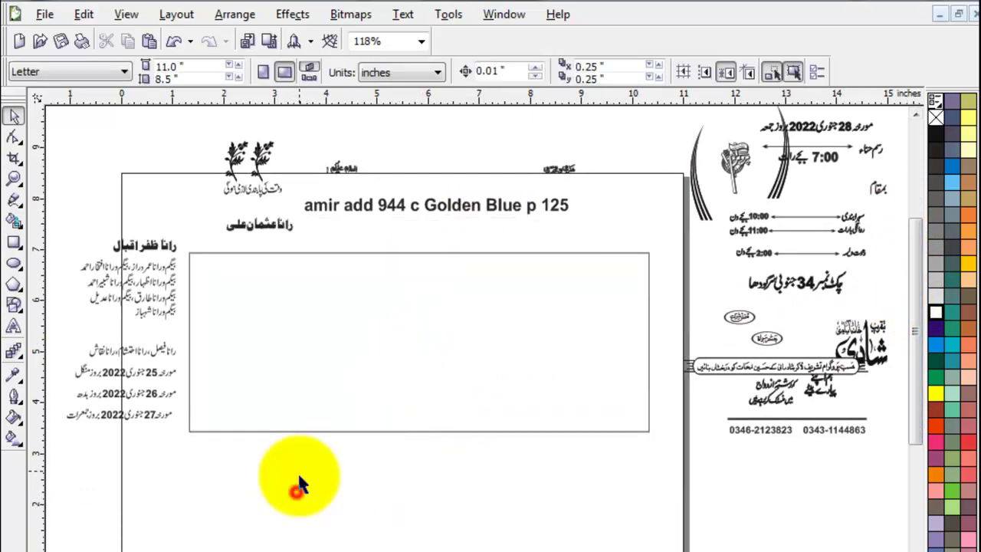
Step: Move the salutation line down inside the rectangle
click(352, 496)
click(628, 134)
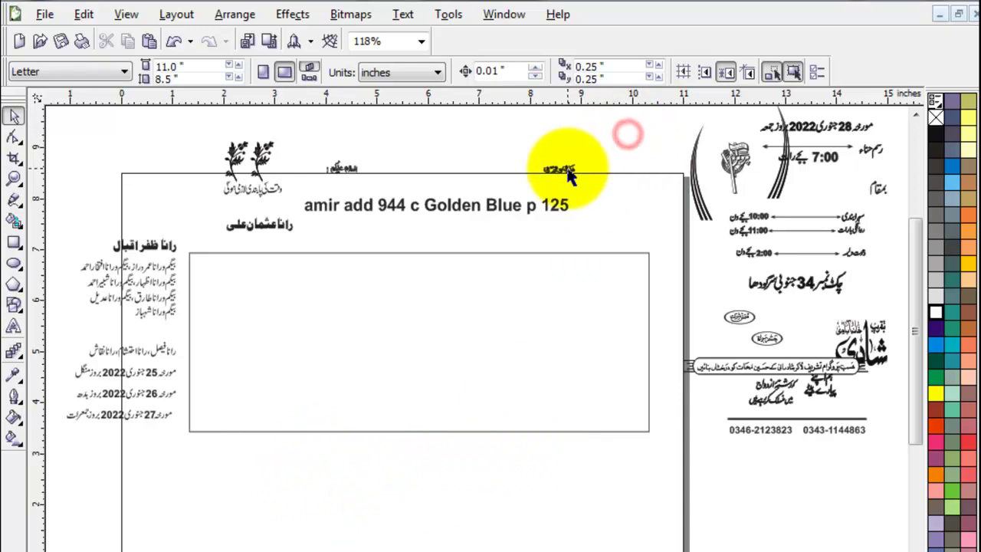
drag(568, 175, 580, 285)
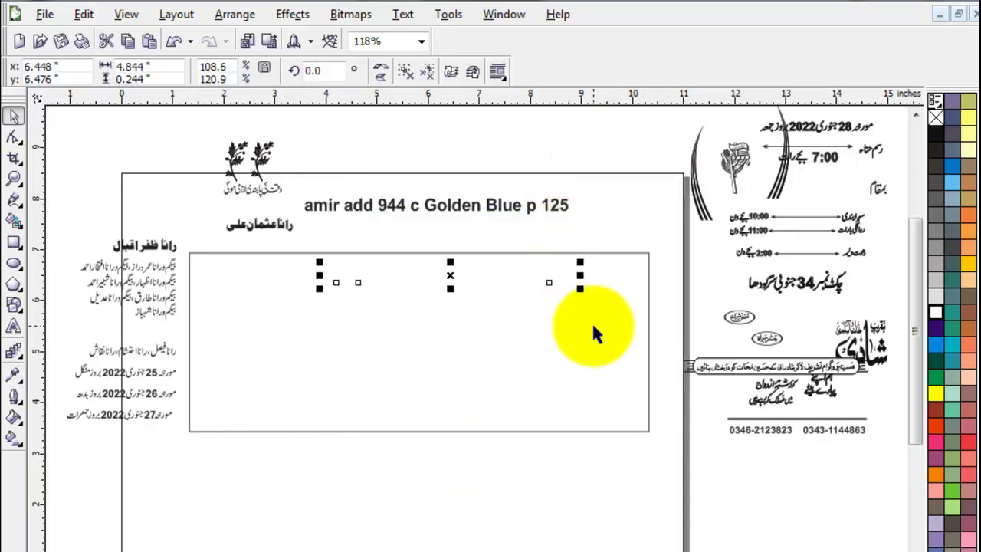
Step: Centre the salutation line group horizontally on the inner rectangle
click(571, 358)
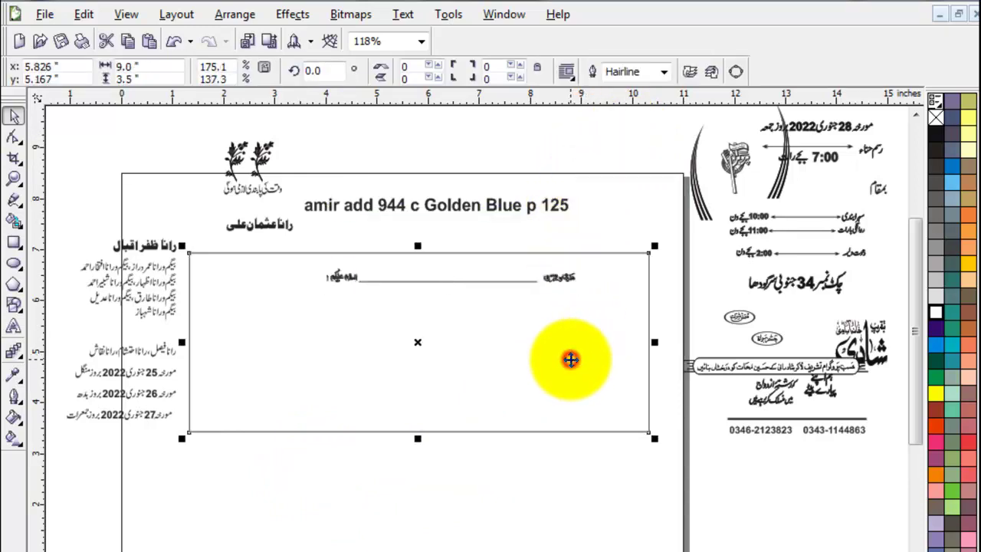
click(542, 494)
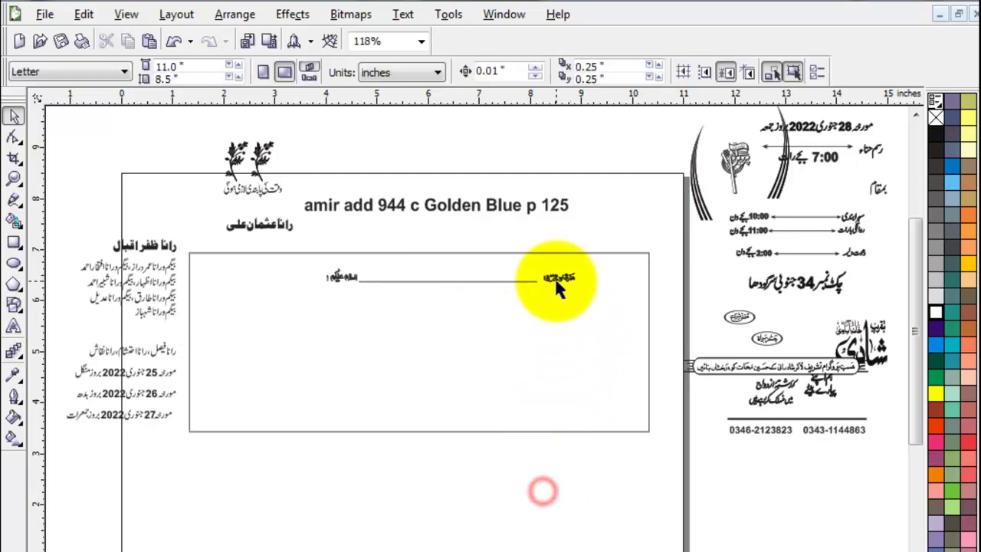
click(567, 279)
shift+click(594, 330)
key(e)
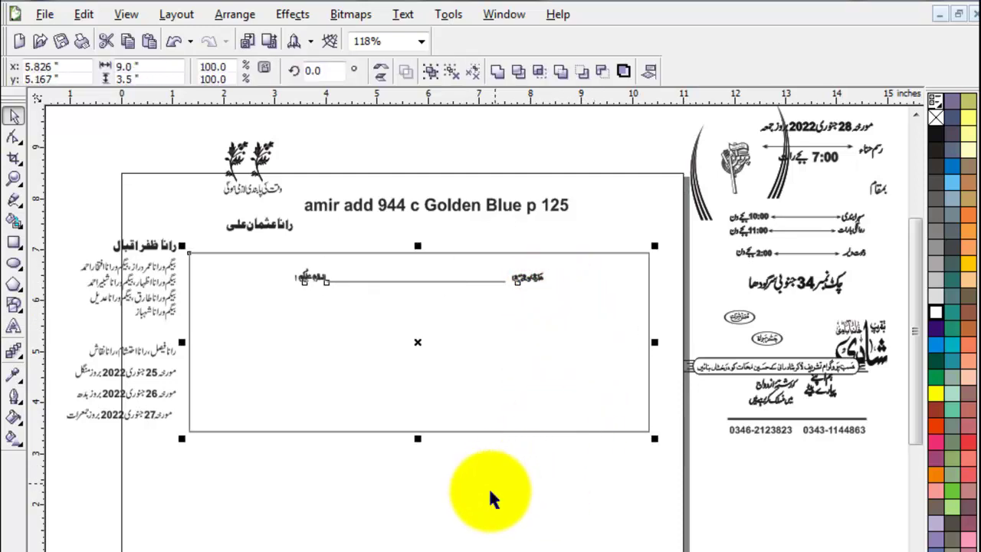
click(481, 502)
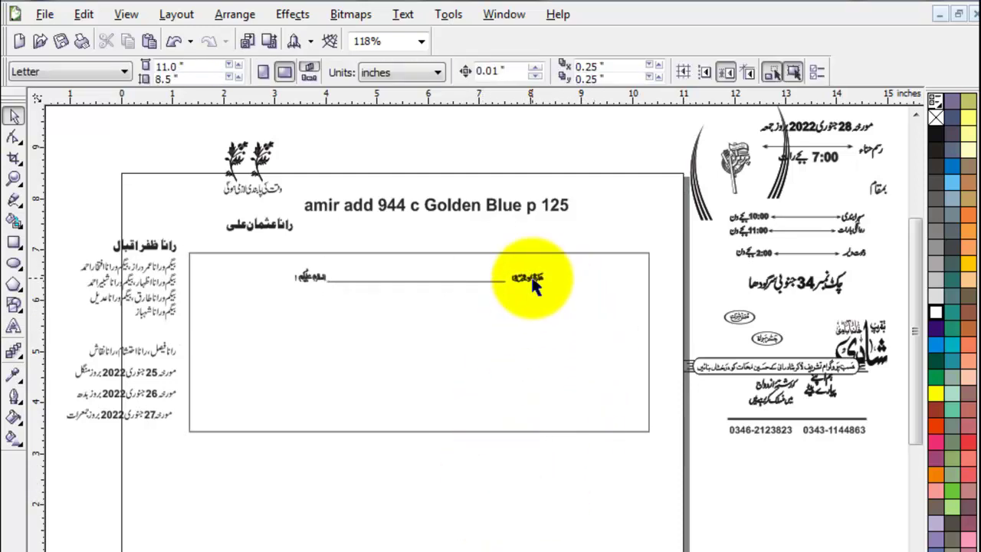
Step: Check the salutation group and rectangle selections, then deselect the host name text
click(534, 283)
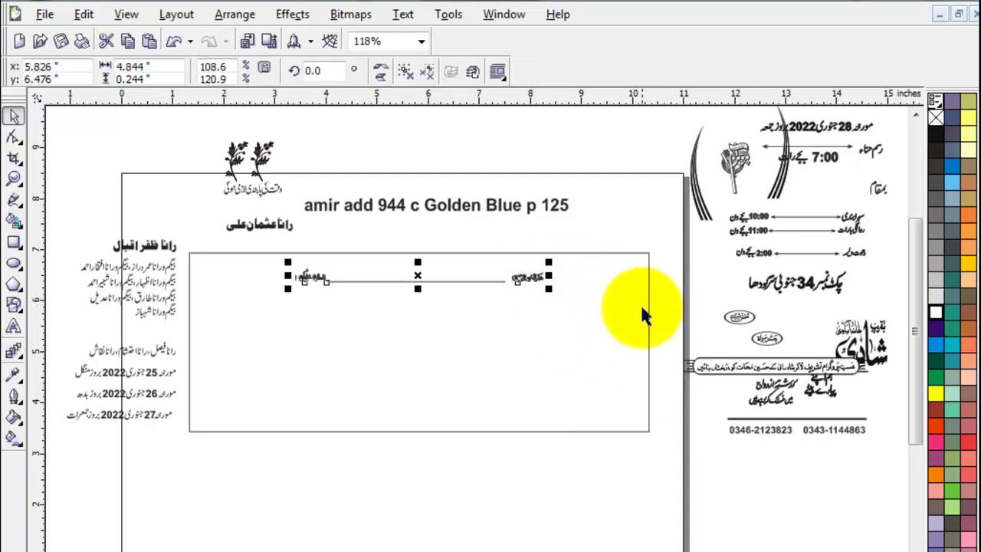
click(639, 326)
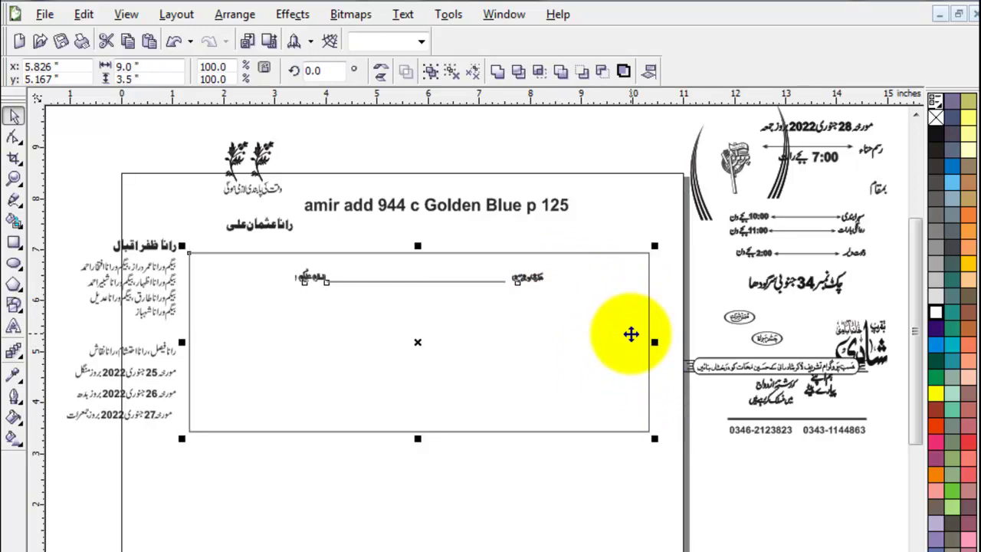
click(514, 531)
click(523, 278)
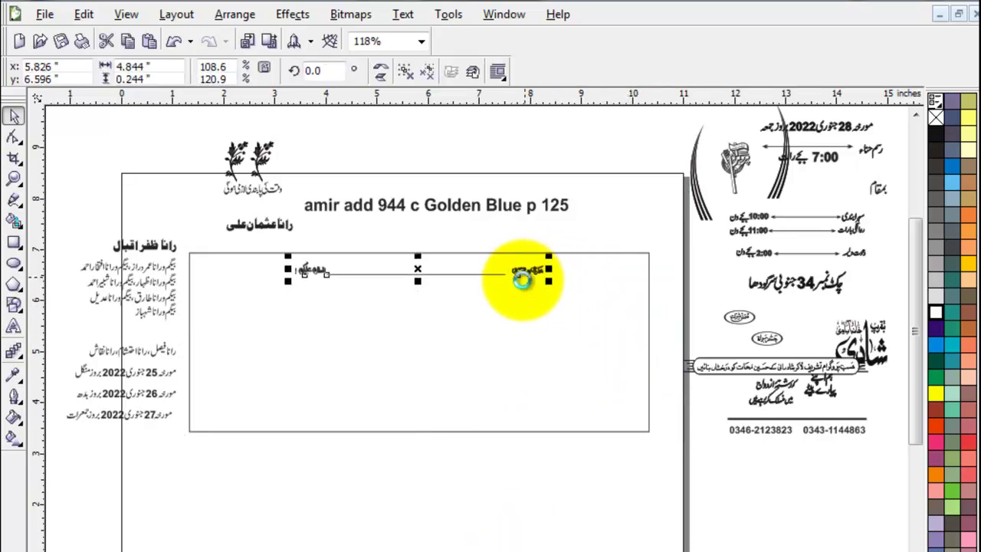
click(427, 528)
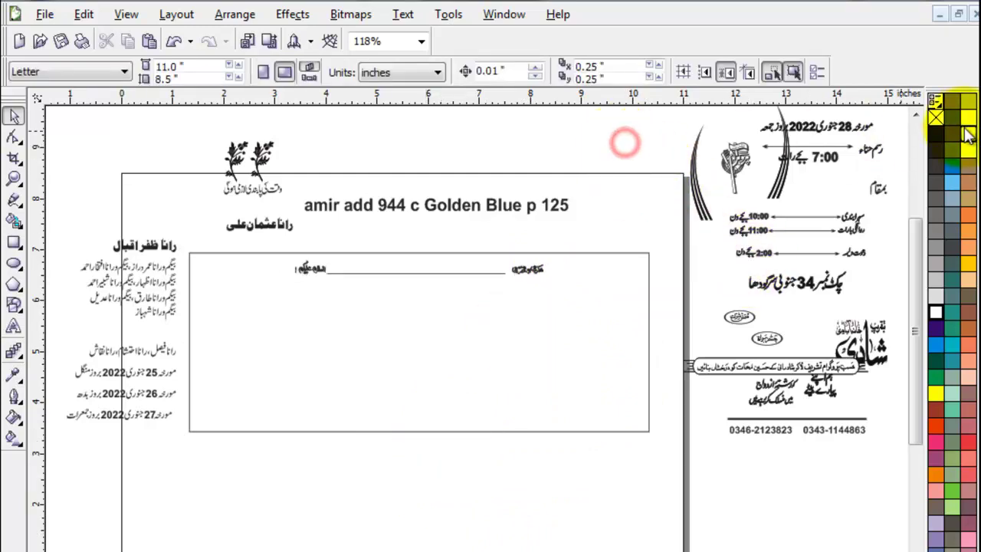
click(916, 114)
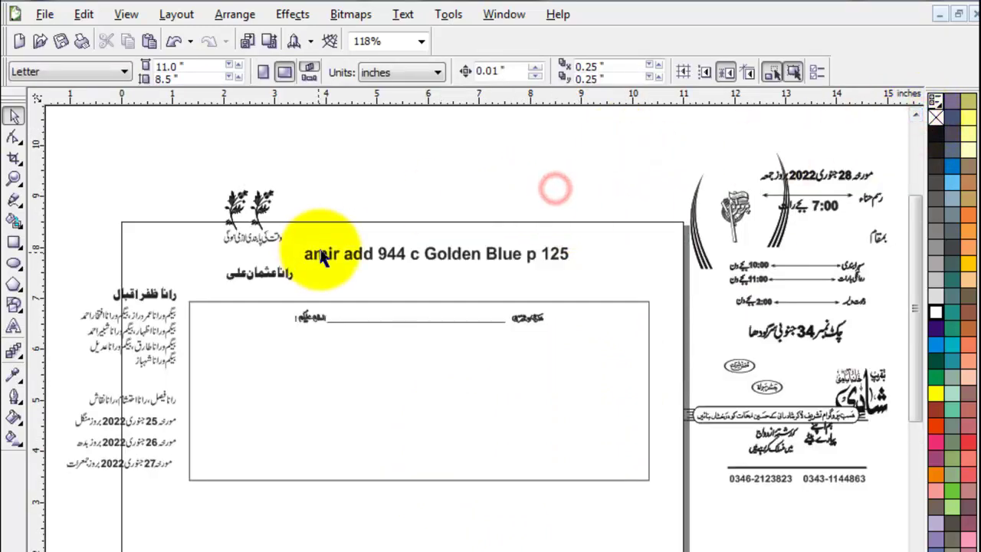
click(385, 188)
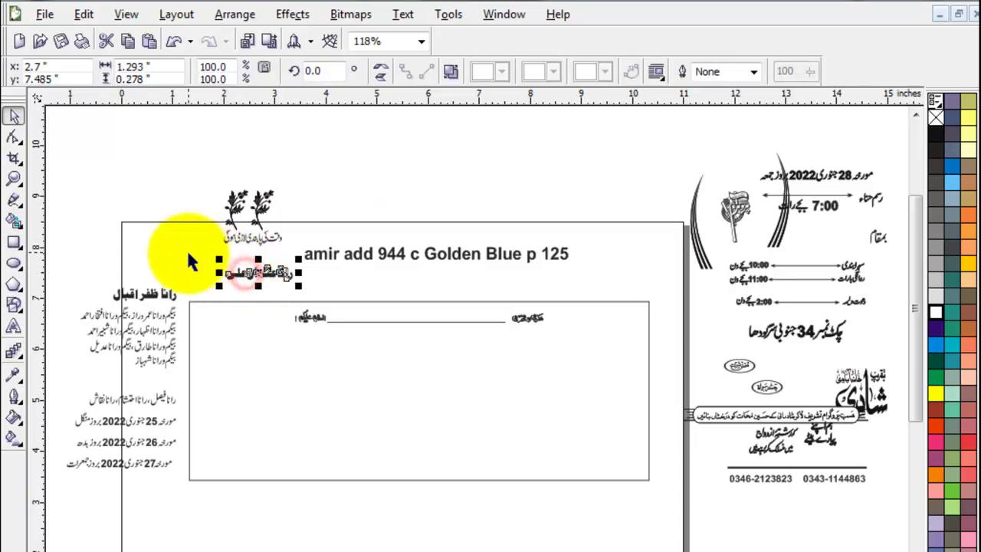
click(188, 252)
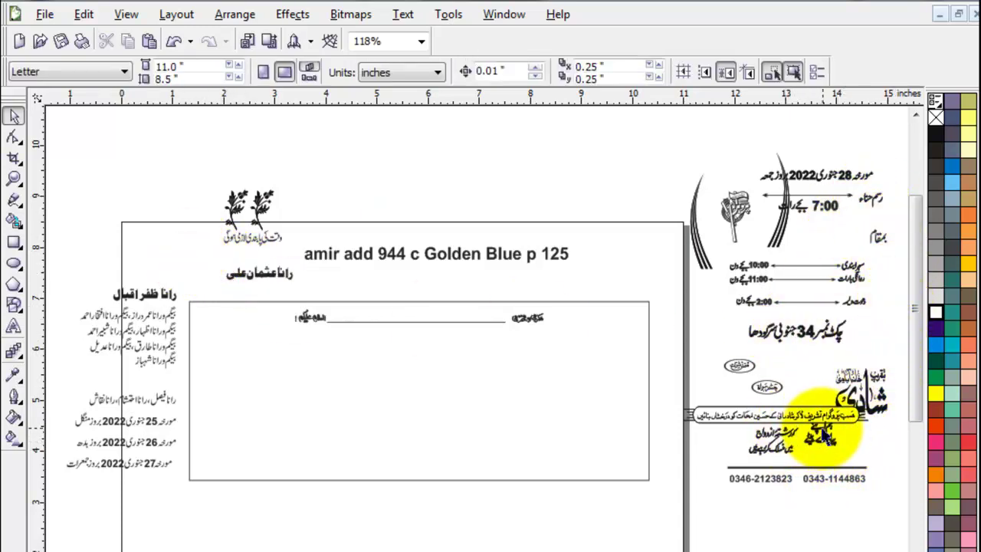
Step: Copy two short Urdu phrases into the rectangle, one on each side
drag(824, 432, 524, 348)
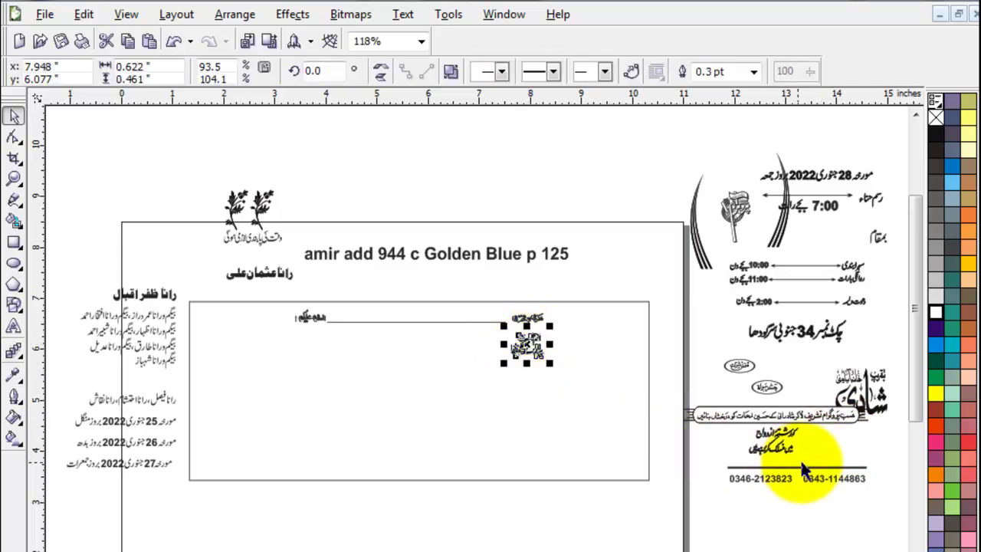
drag(782, 433, 314, 343)
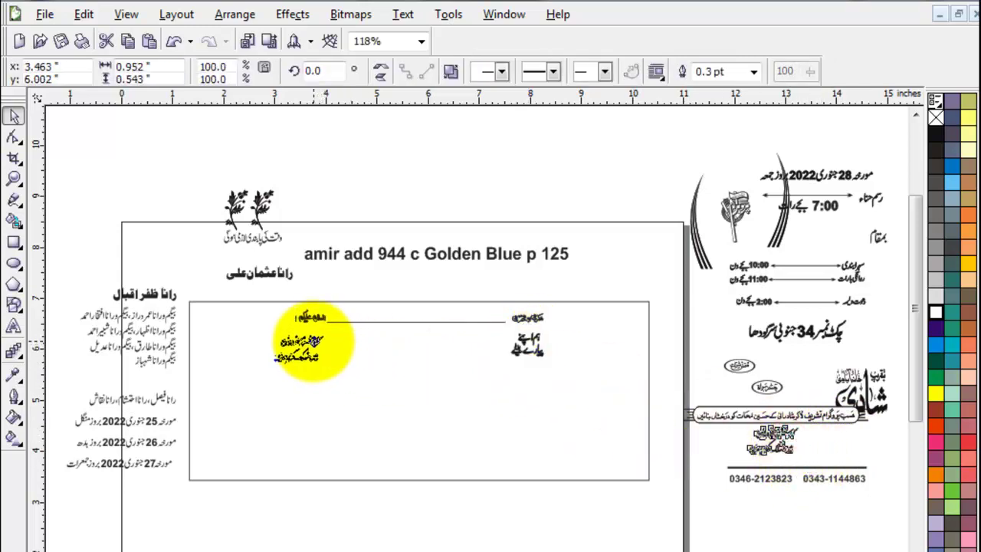
shift+click(528, 341)
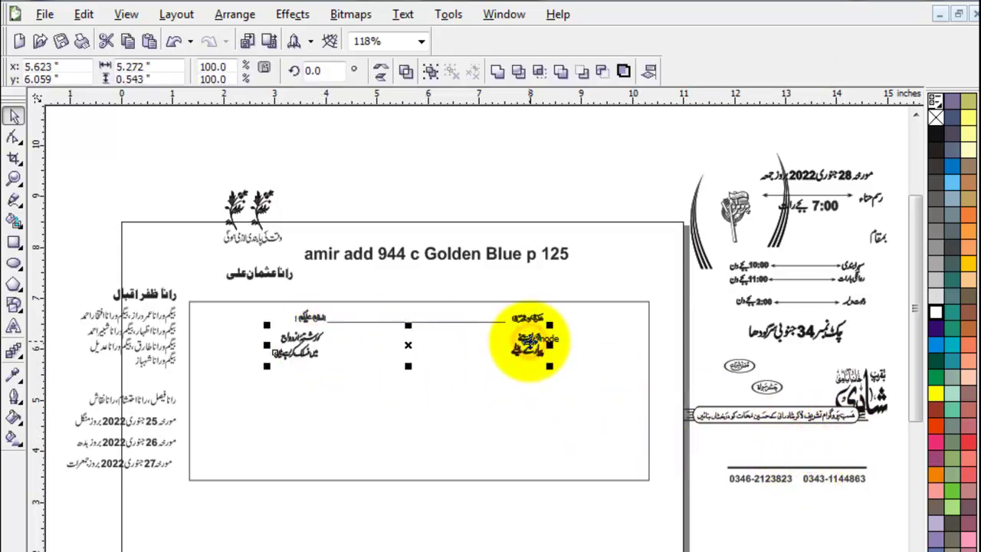
click(560, 178)
click(424, 197)
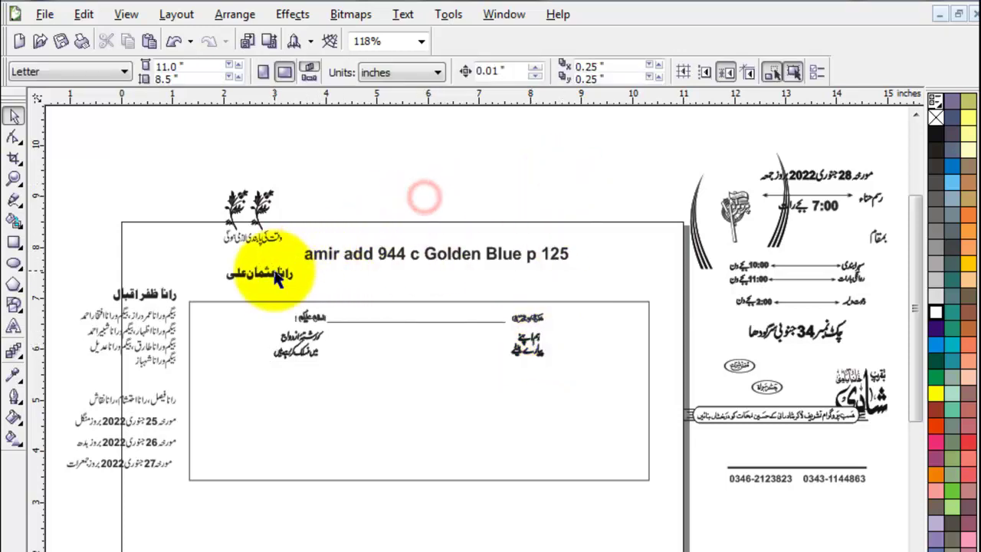
Step: Move the host name to the box centre and enlarge it to about 257%
drag(277, 279, 422, 352)
click(466, 438)
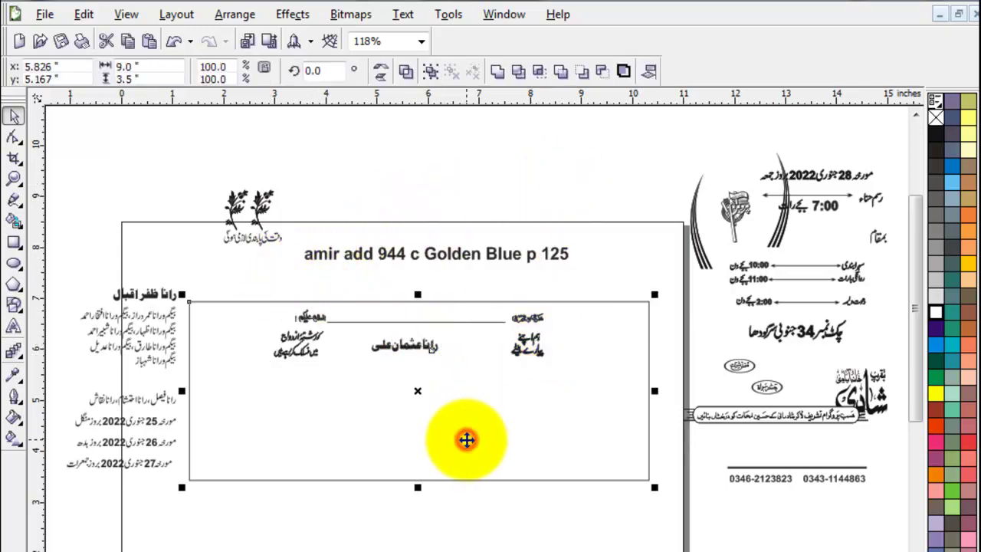
click(455, 516)
key(z)
drag(158, 280, 669, 523)
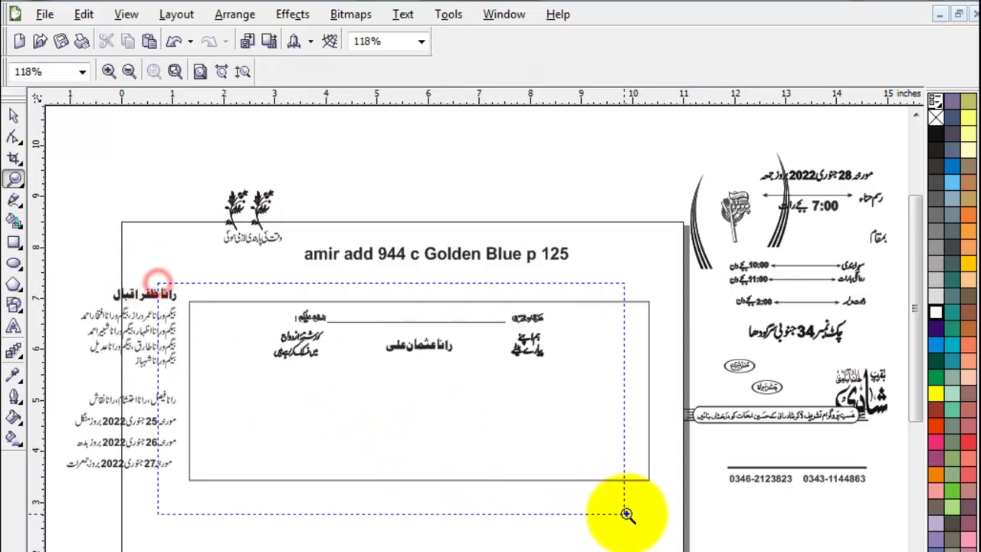
click(14, 115)
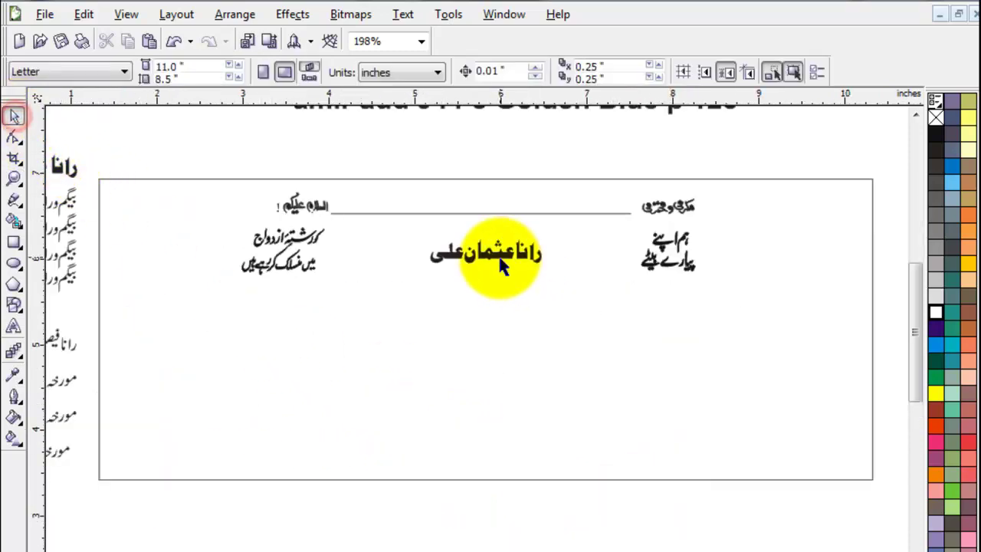
click(498, 255)
drag(549, 270, 638, 290)
click(431, 136)
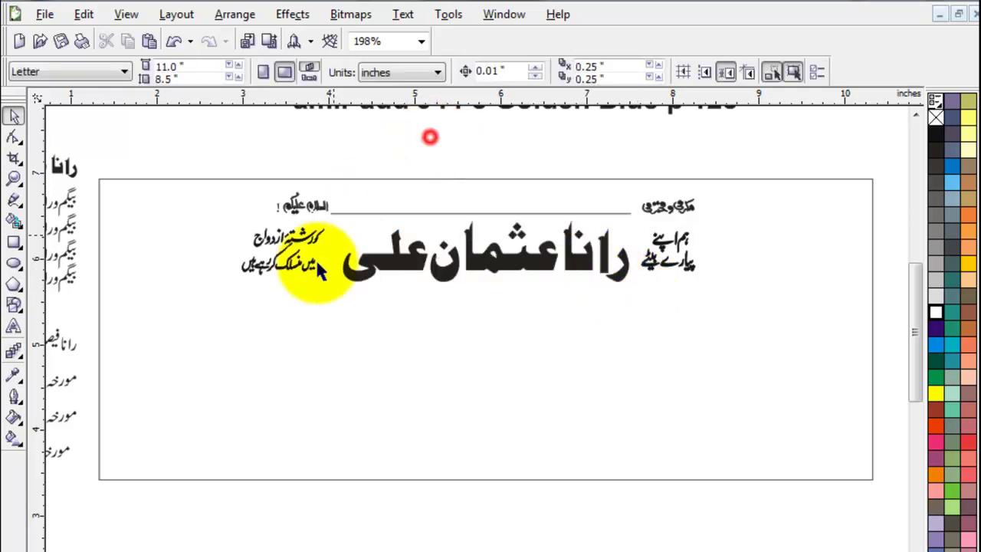
Step: Enlarge the left and right Urdu phrases slightly
click(299, 237)
shift+click(407, 265)
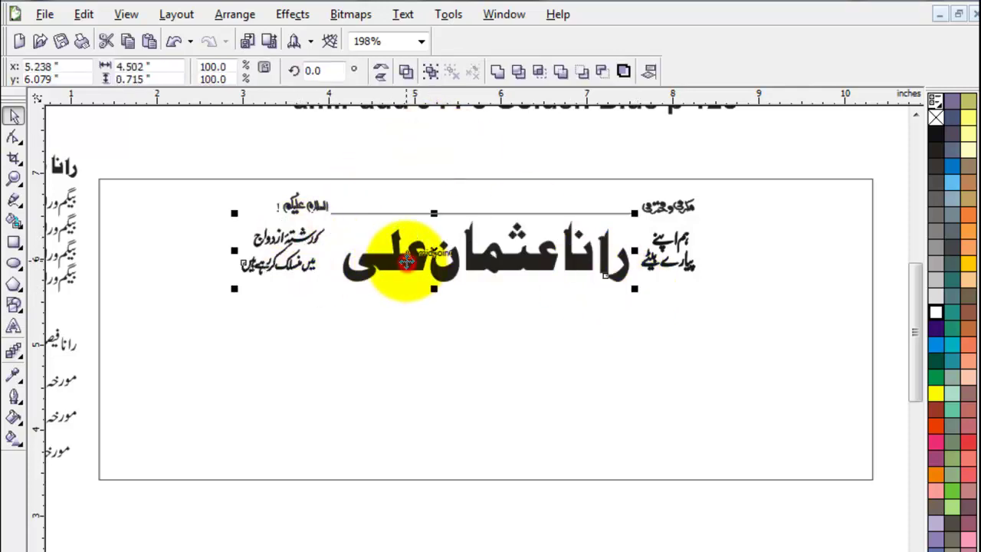
click(371, 150)
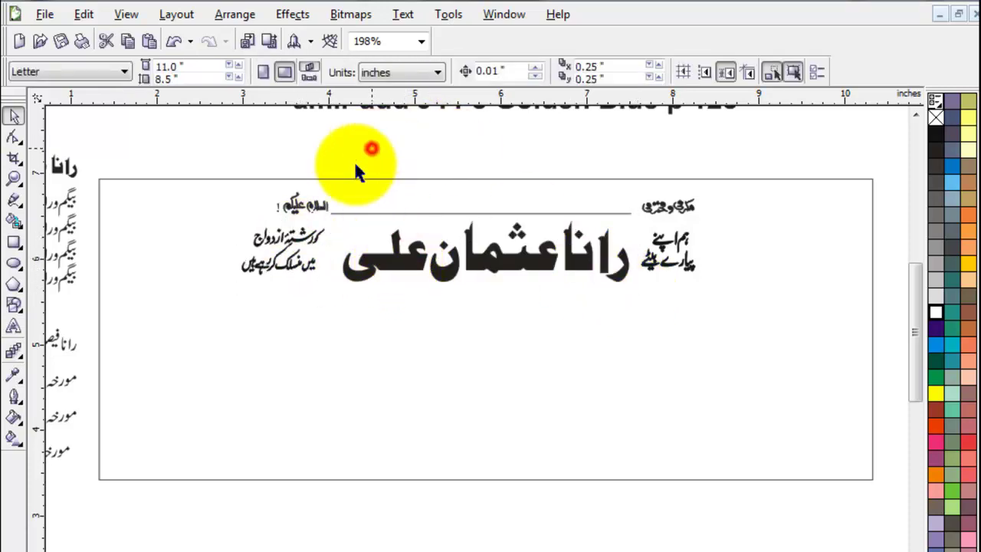
click(295, 237)
drag(235, 282, 226, 281)
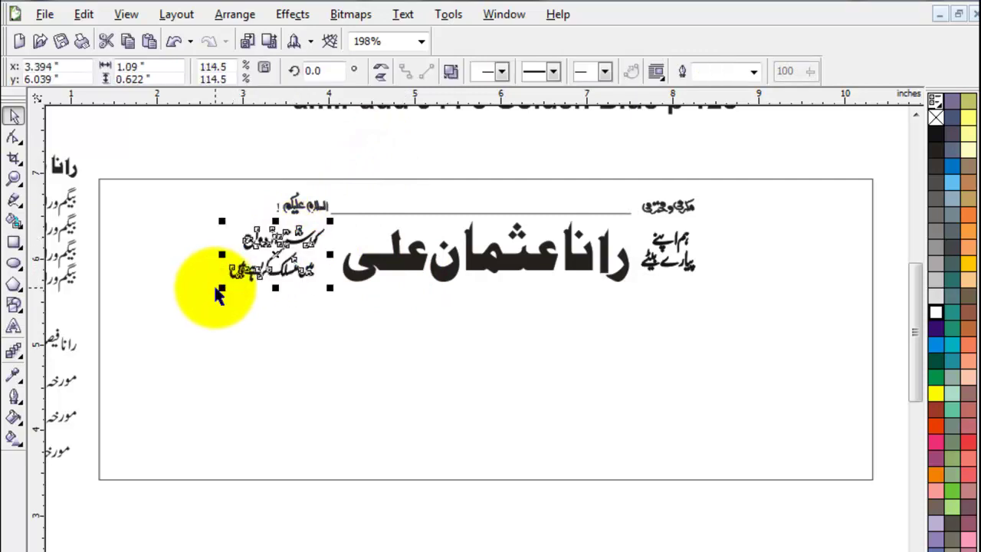
click(679, 237)
drag(680, 237, 683, 247)
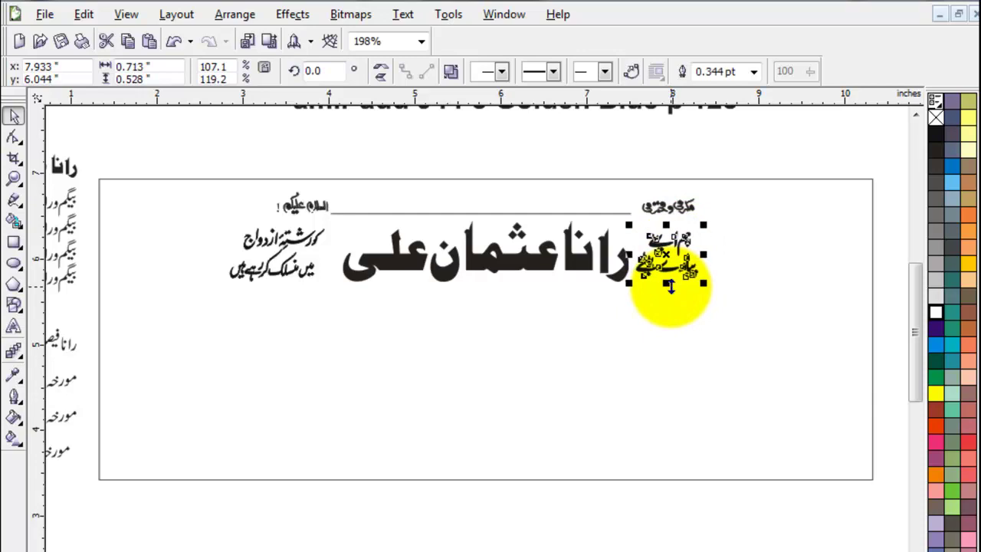
click(565, 173)
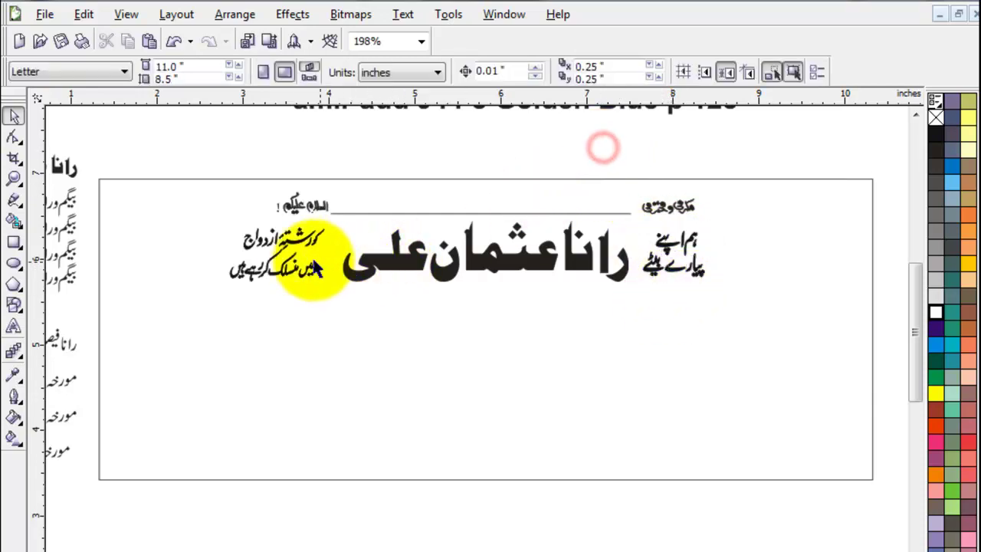
Step: Nudge the left phrase right and centre the name with both phrases on the page
drag(296, 231, 308, 247)
shift+click(534, 266)
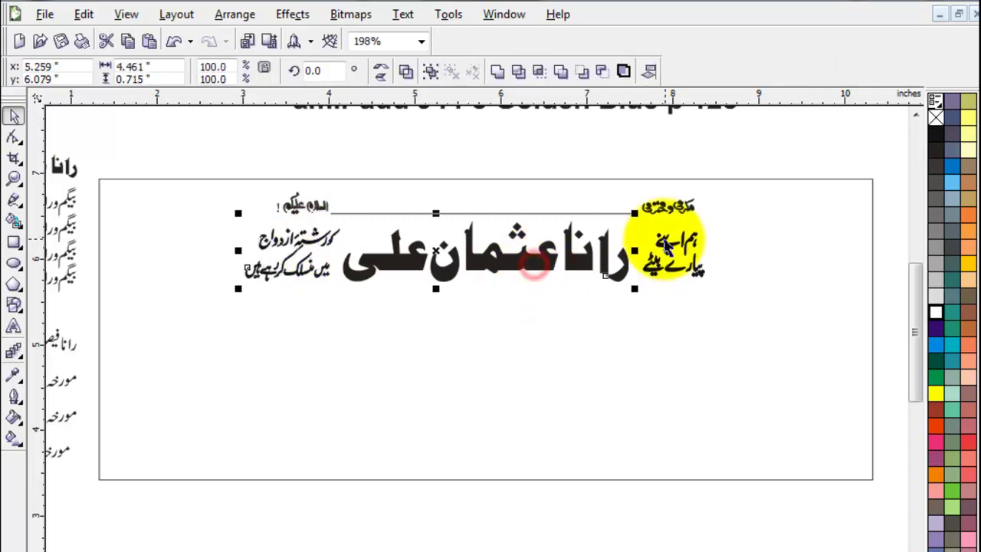
shift+click(679, 205)
key(p)
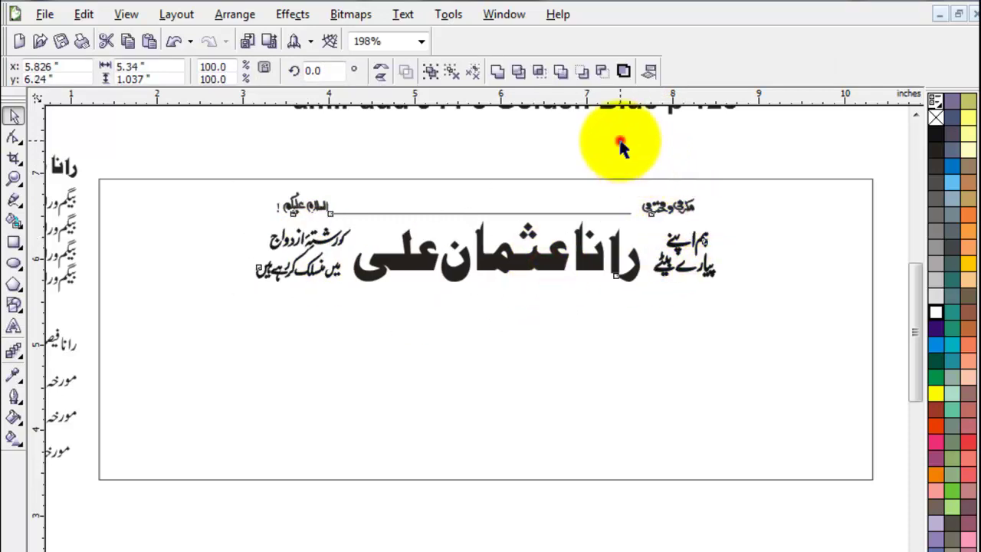
click(620, 142)
key(F3)
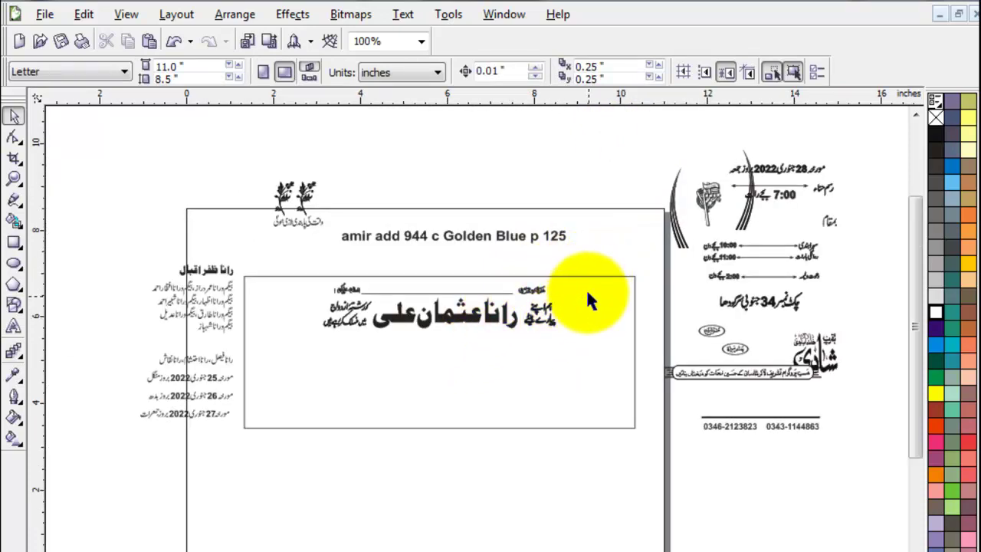
Step: Move the Urdu banner line into the inner frame beneath the host name
click(624, 238)
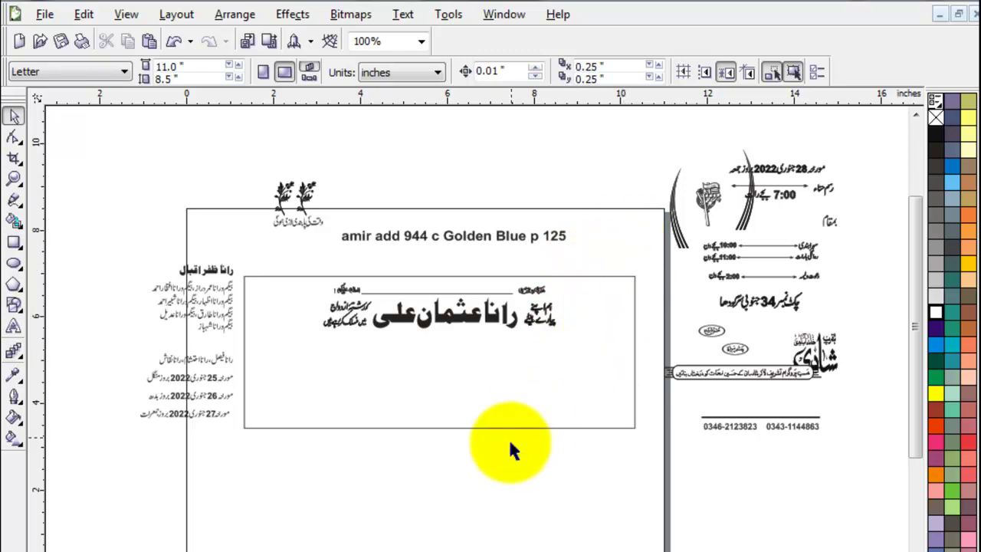
click(502, 464)
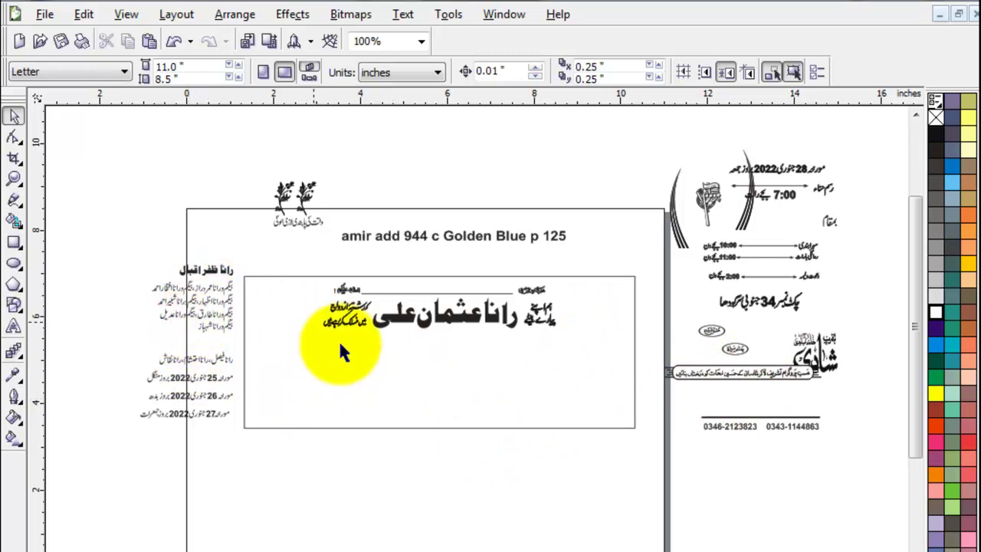
drag(782, 374, 479, 347)
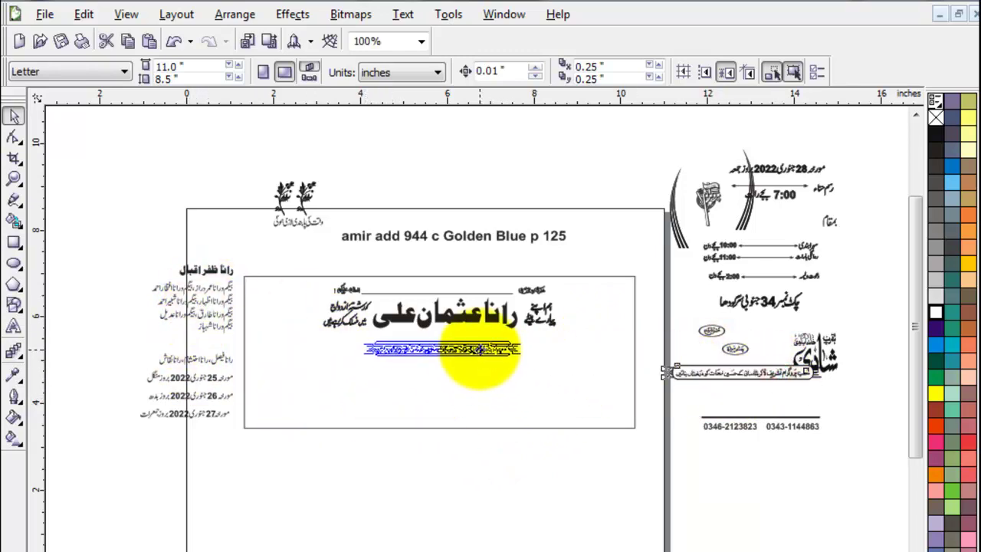
shift+click(482, 319)
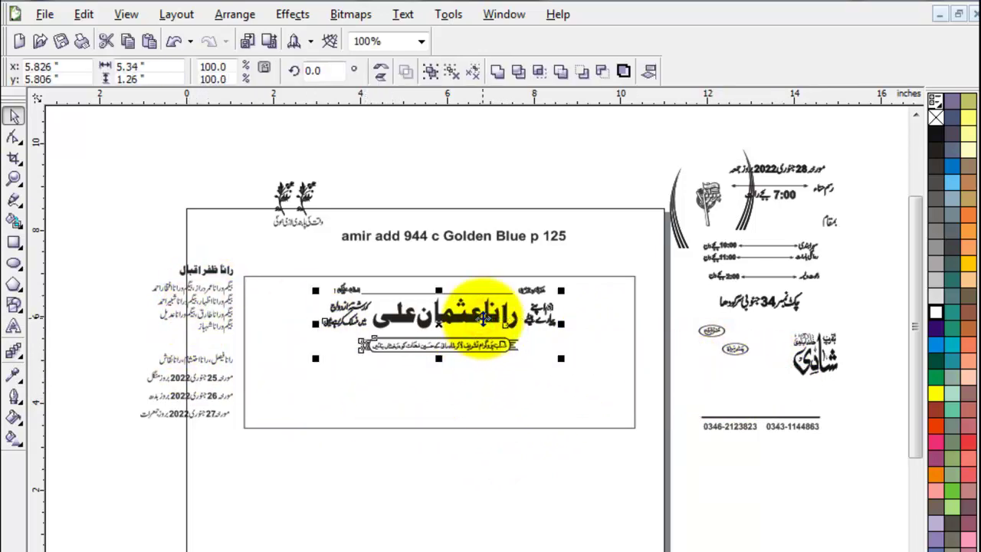
Step: Enlarge the banner to about 114% and nudge it slightly upward
click(459, 477)
key(z)
drag(296, 304, 608, 378)
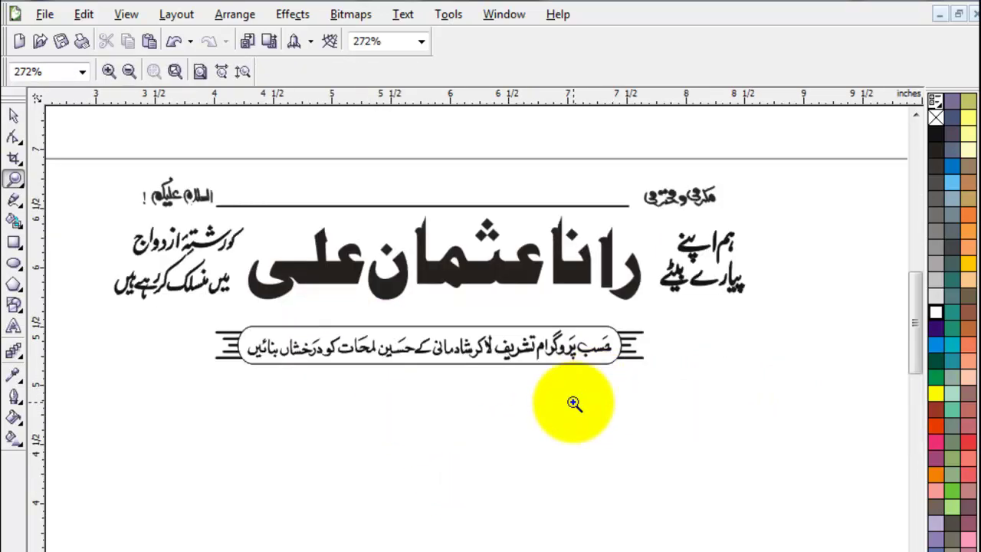
click(13, 115)
click(542, 337)
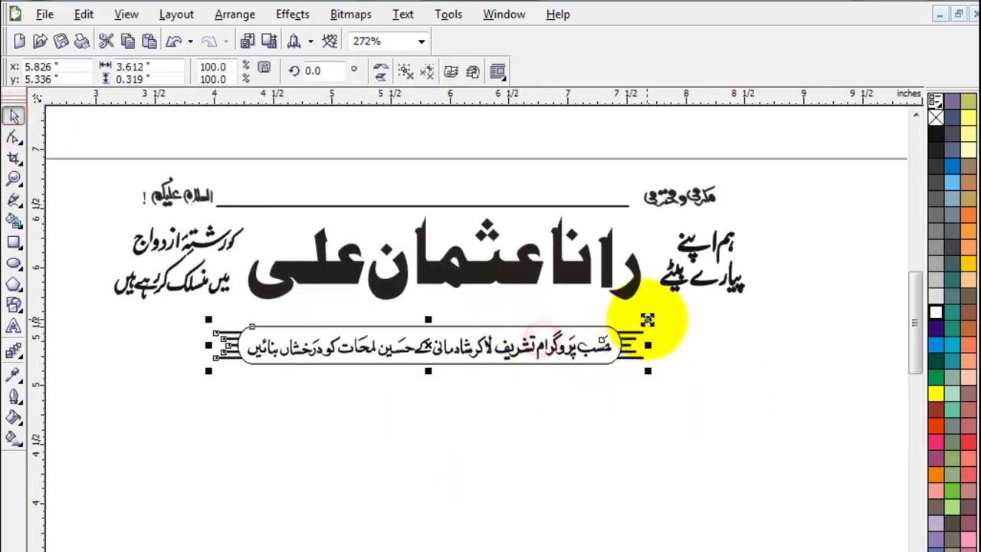
drag(647, 319, 678, 315)
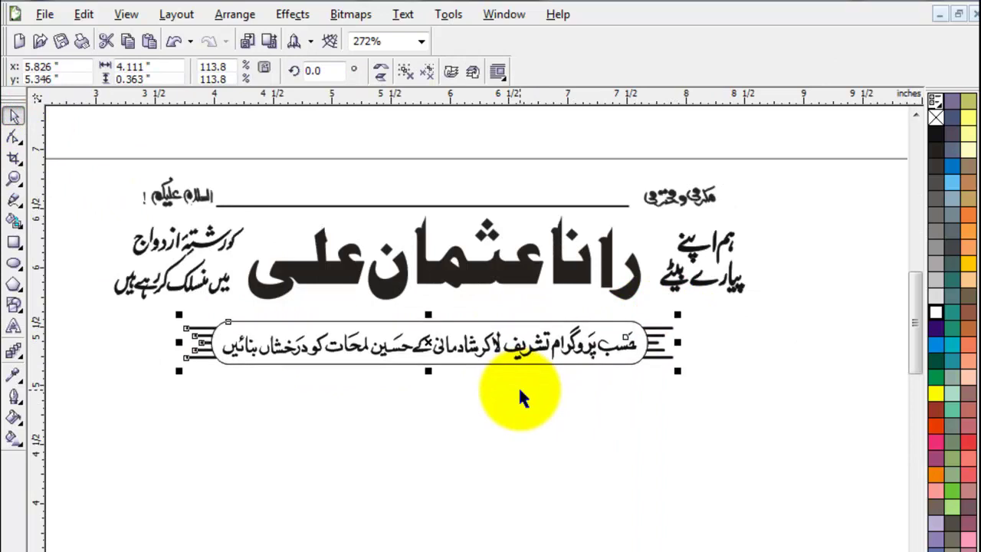
key(Up)
key(Up)
key(Up)
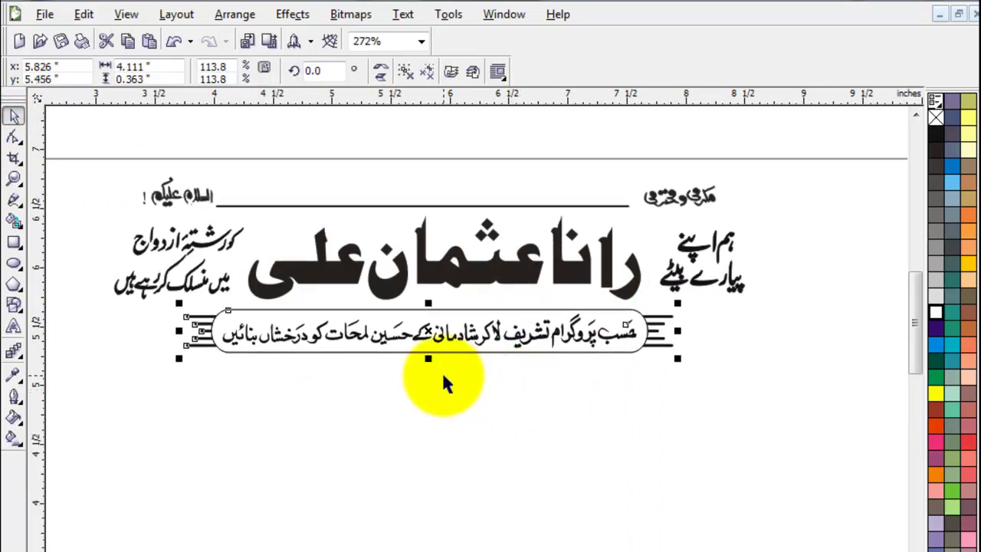
scroll(498, 307, down, 3)
Step: Bring a curved arc from the right card into the frame's lower left
click(581, 220)
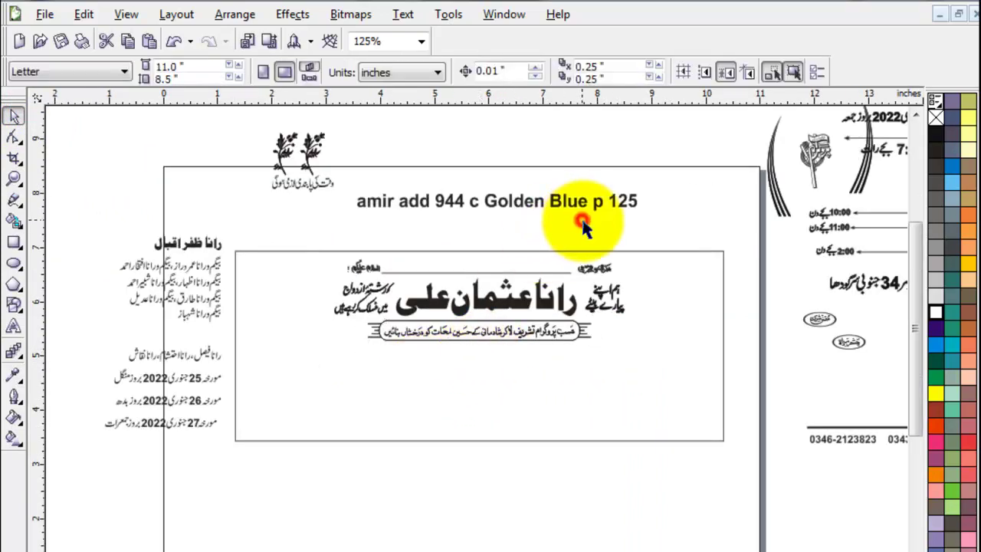
drag(770, 169, 379, 392)
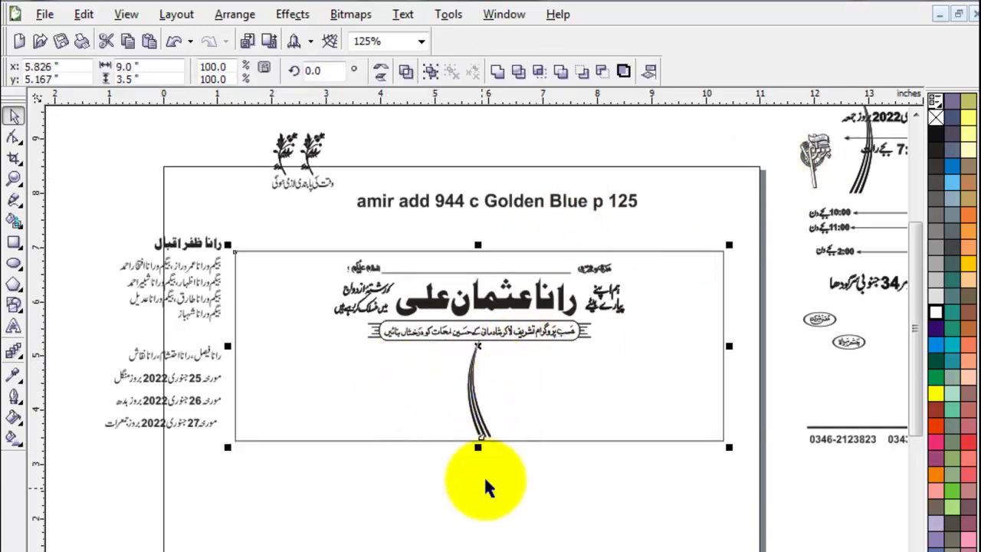
click(467, 528)
drag(475, 403, 375, 407)
click(531, 421)
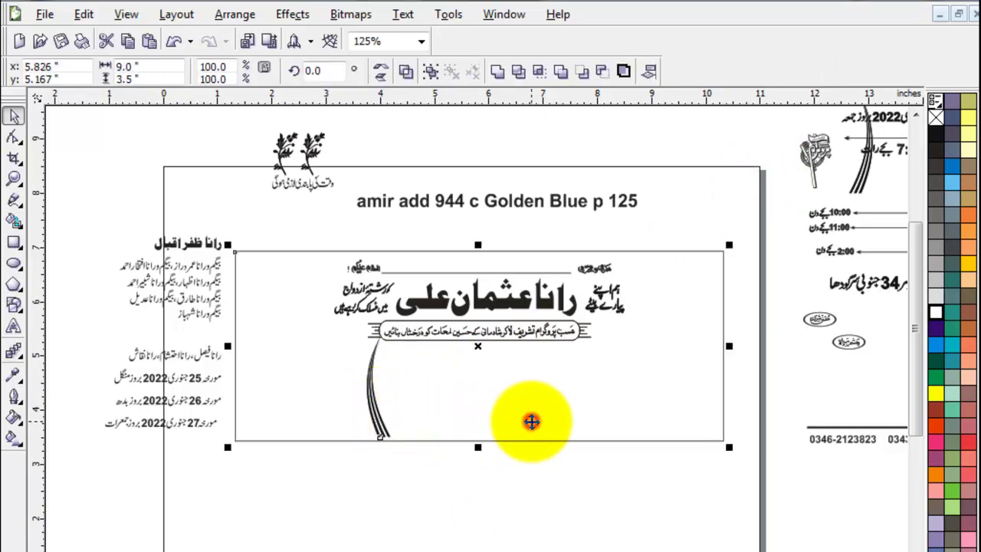
click(470, 514)
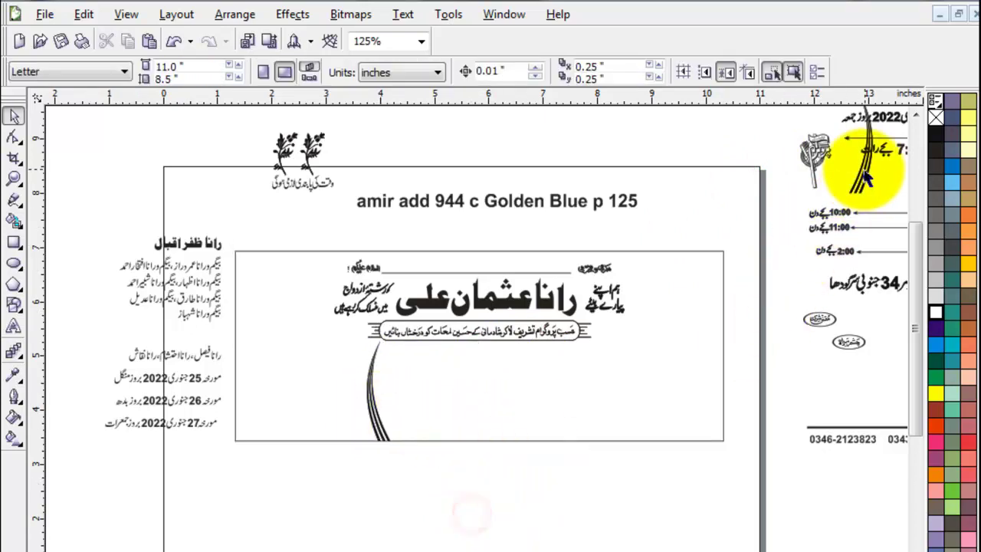
Step: Add a second arc on the frame's right side and fine-tune both arcs' positions
mouse_move(858, 164)
mouse_down()
mouse_move(722, 372)
mouse_move(615, 431)
mouse_move(598, 410)
mouse_up()
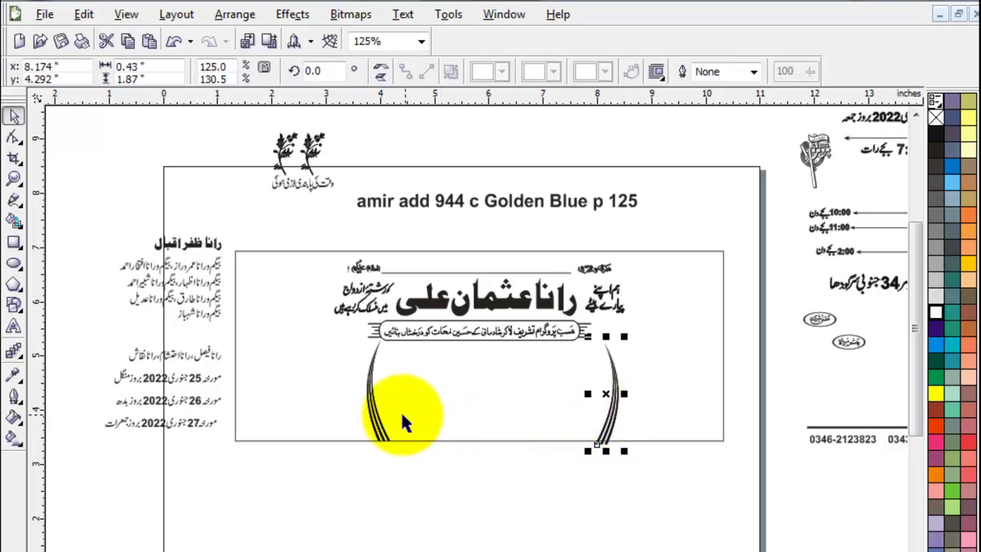
shift+click(374, 417)
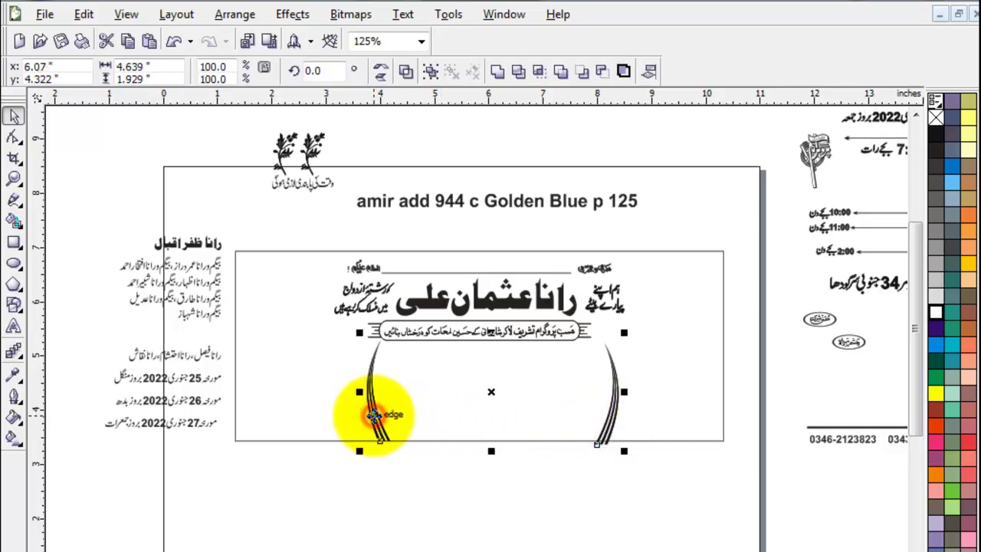
click(500, 523)
drag(610, 403, 607, 405)
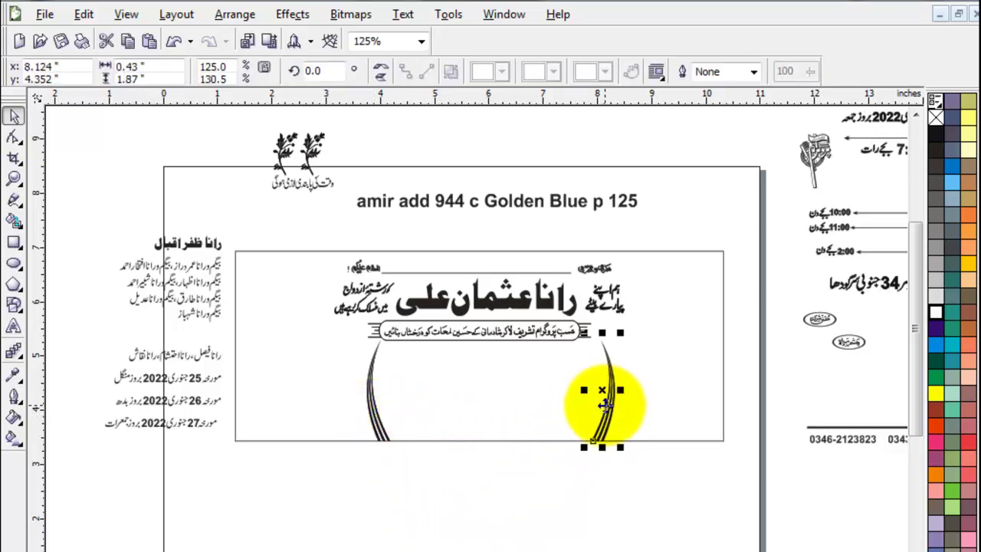
key(Left)
key(Left)
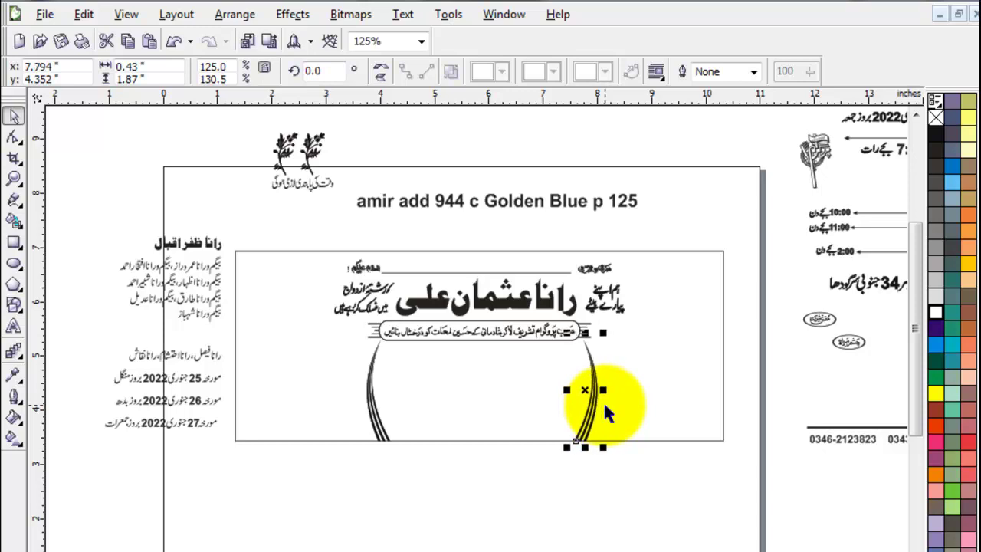
key(Left)
key(Left)
key(Left)
key(Left)
key(Left)
key(Left)
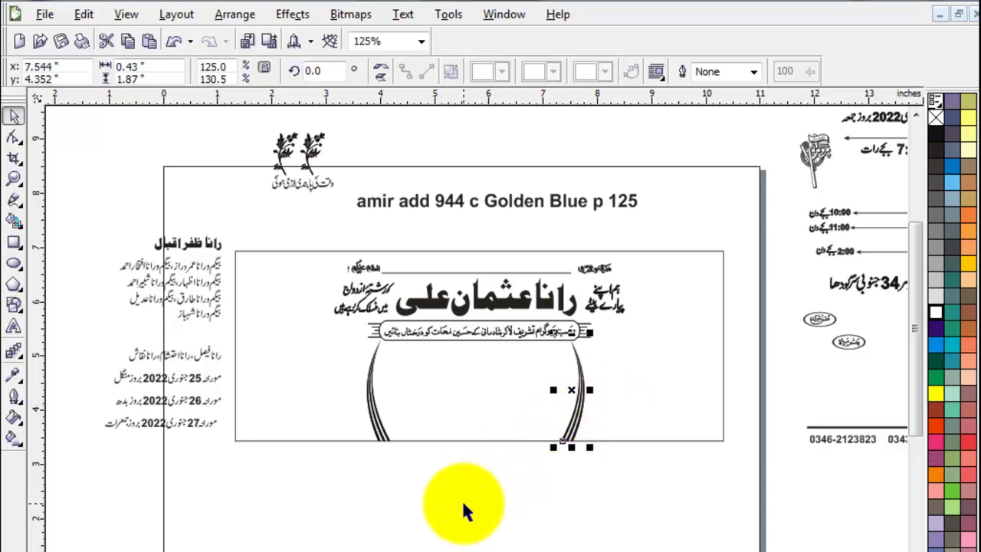
click(462, 503)
click(368, 392)
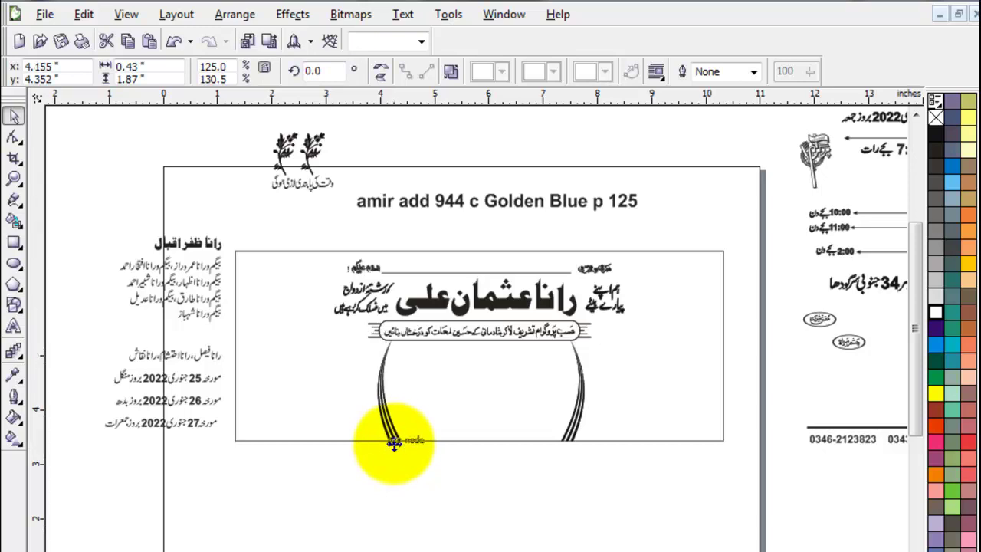
drag(393, 442, 399, 445)
click(417, 482)
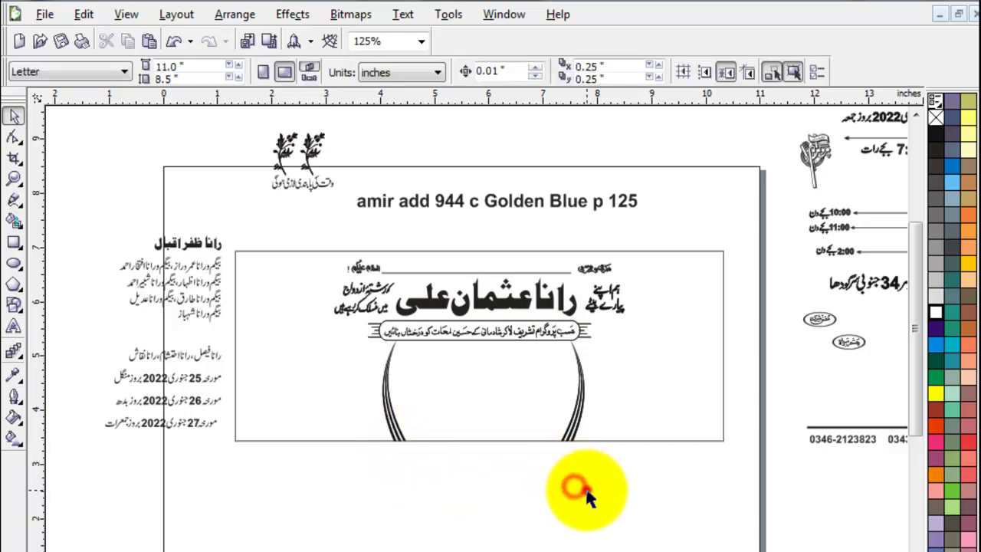
Step: Place the floral emblem on the right arc and enlarge it to about 170%
drag(812, 150, 582, 383)
key(z)
drag(628, 332, 481, 512)
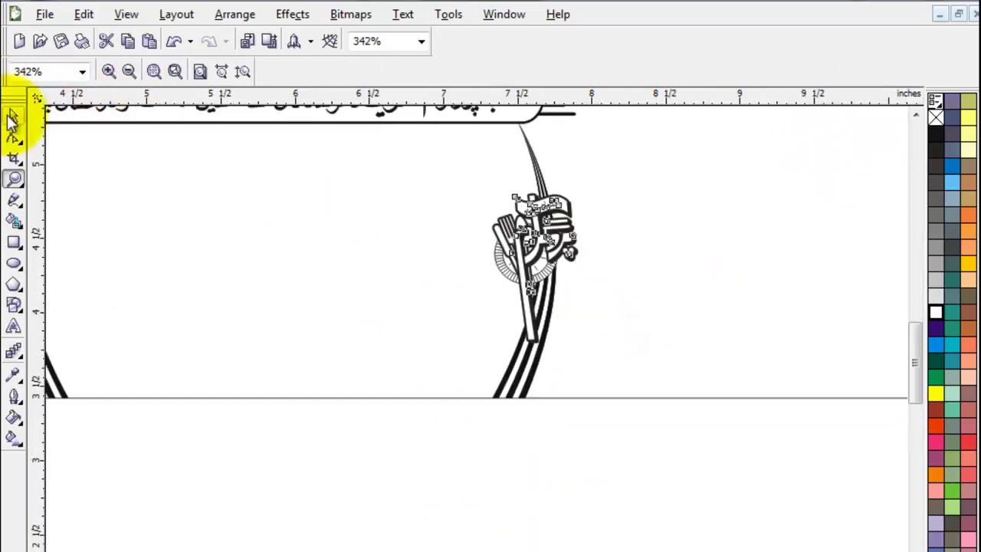
click(13, 117)
drag(580, 189, 618, 160)
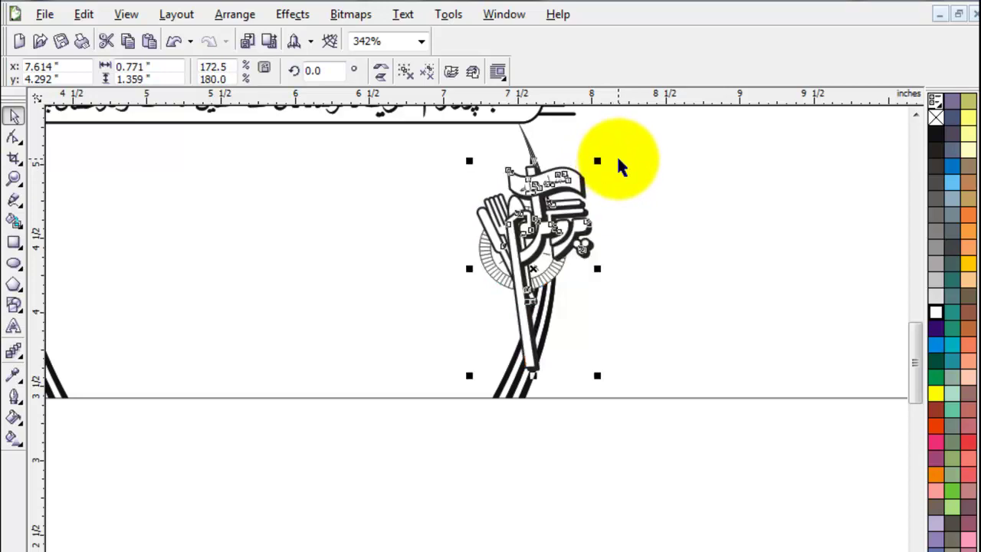
click(574, 423)
click(525, 222)
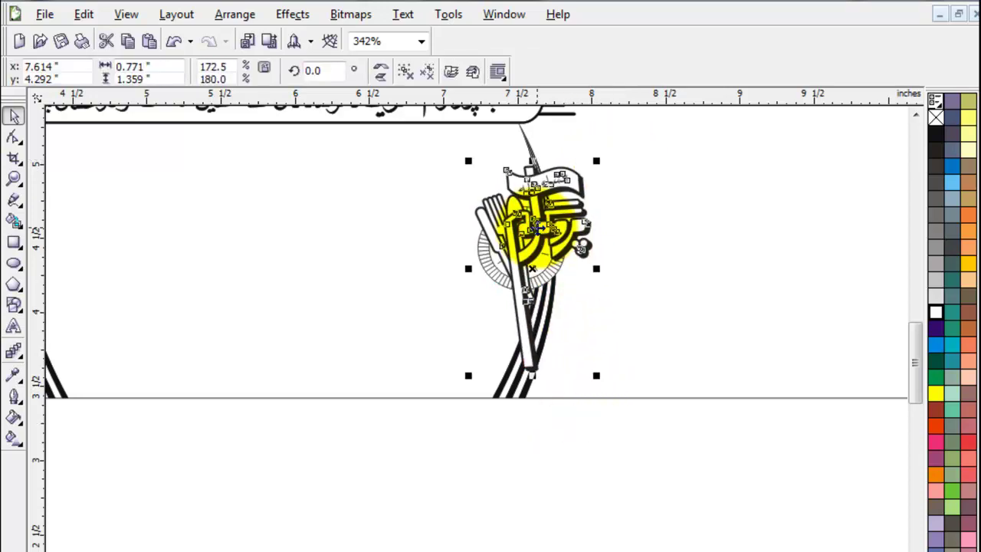
click(539, 453)
Step: Move the line above the phone numbers onto the card
scroll(528, 444, down, 3)
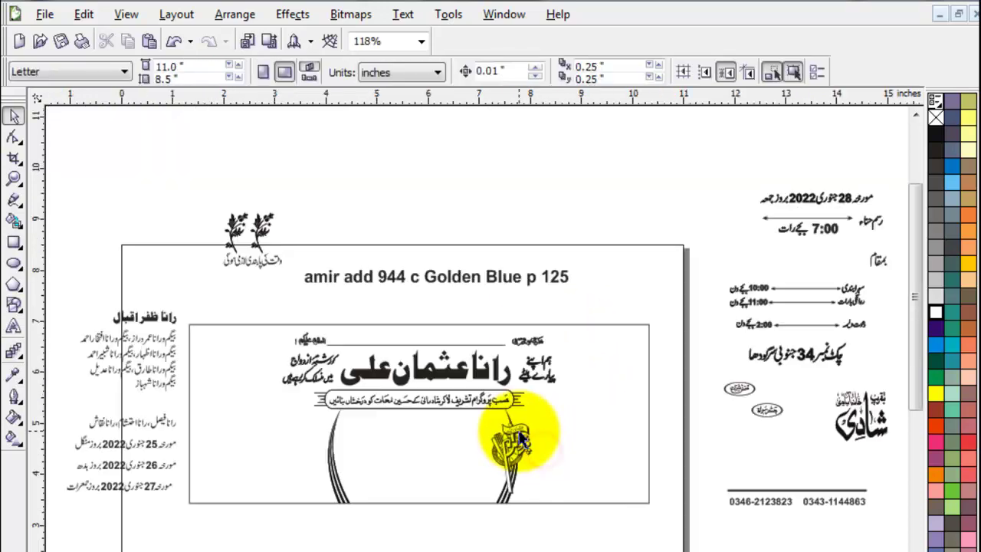
click(499, 530)
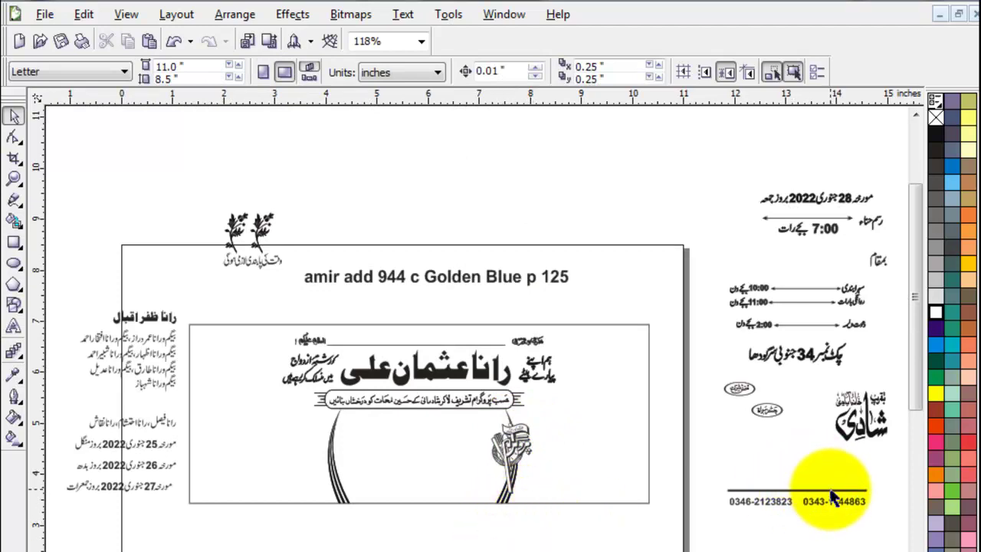
drag(831, 491, 448, 479)
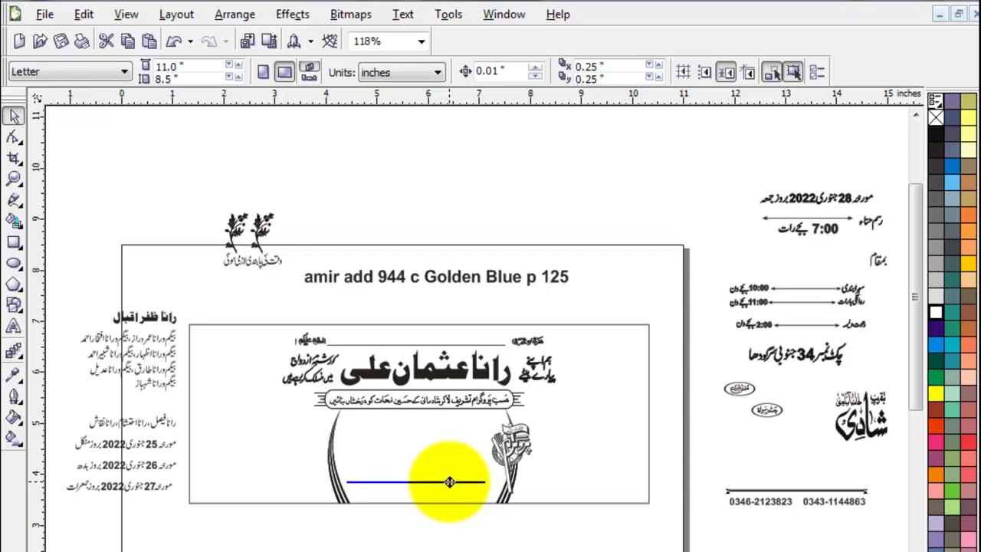
Step: Lay line segments along the bottom of the frame, left and right
mouse_move(450, 481)
mouse_down()
mouse_move(361, 467)
mouse_move(289, 475)
mouse_up()
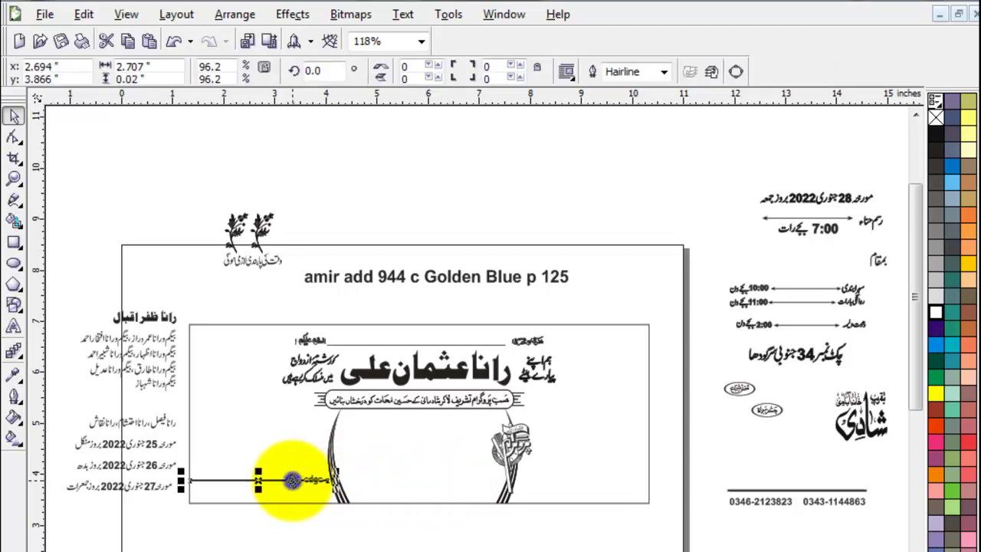
click(278, 534)
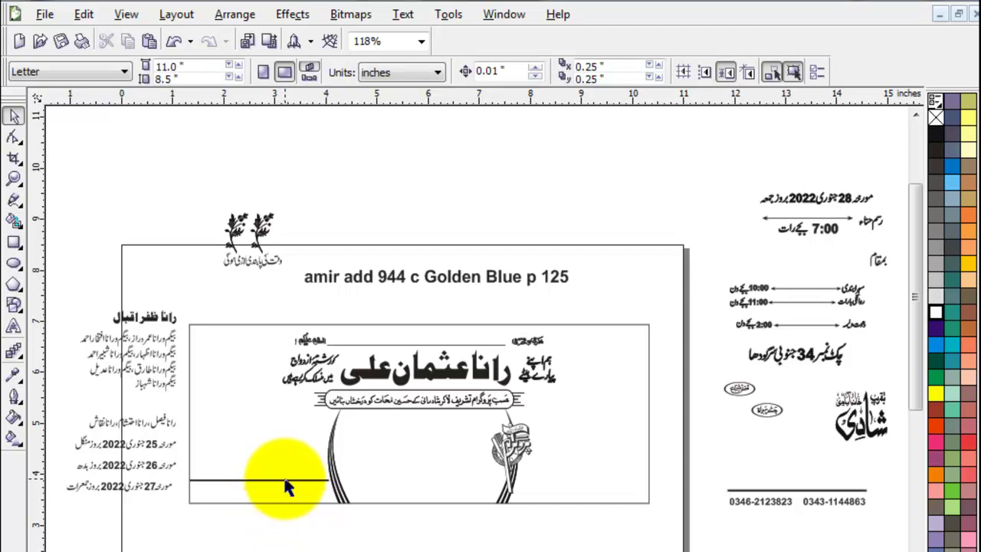
drag(278, 481, 582, 490)
click(528, 538)
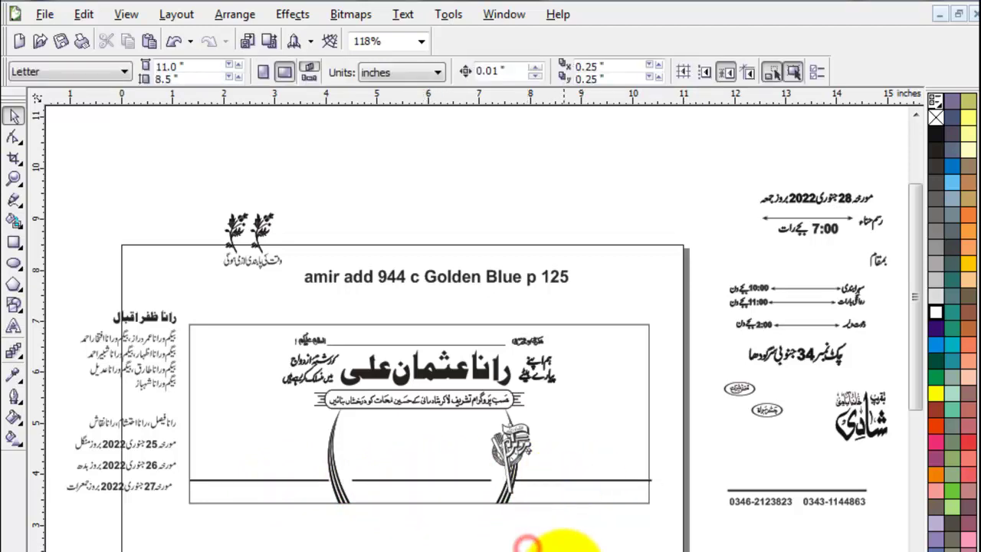
Step: Shift the emblem and curved ornament group slightly right over the bottom line
drag(564, 548, 298, 412)
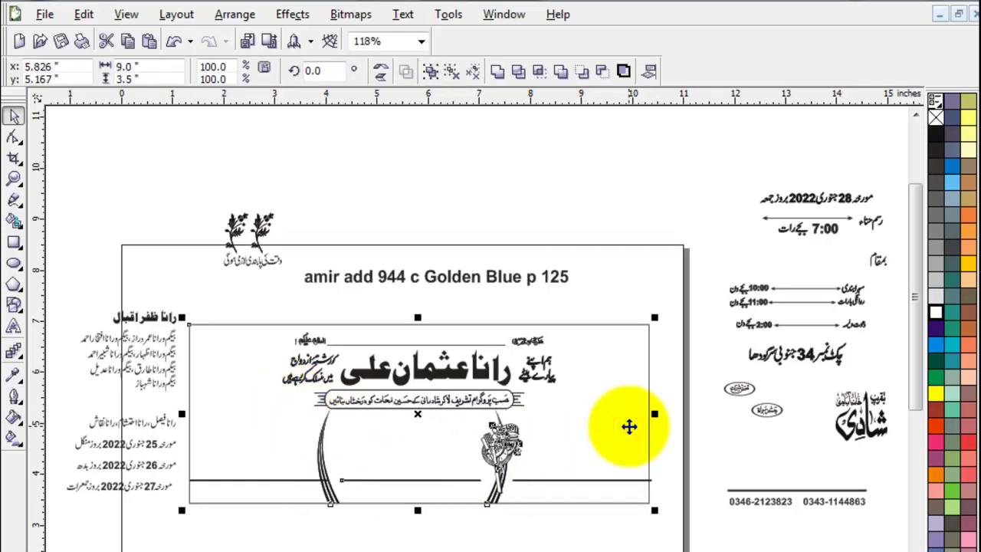
click(451, 536)
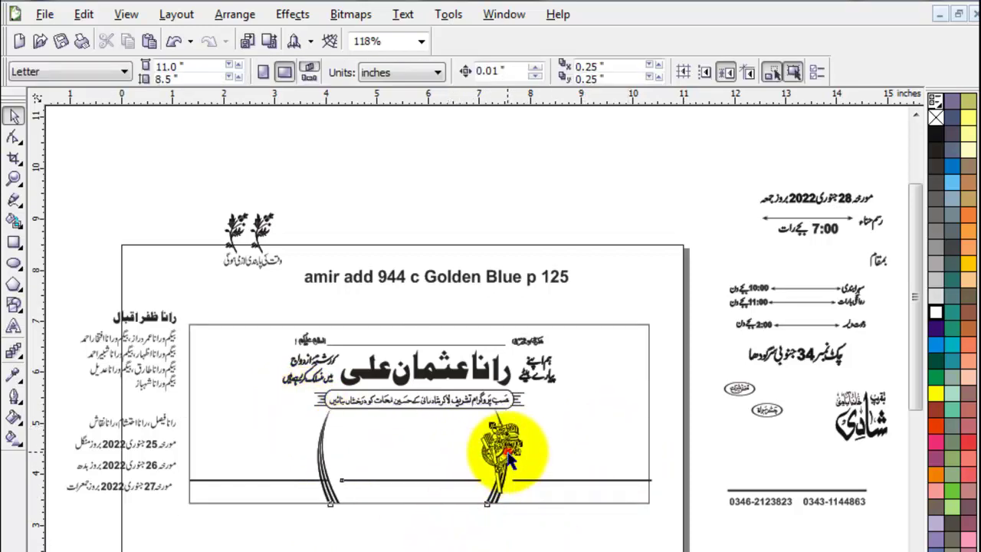
click(508, 458)
drag(509, 450, 515, 451)
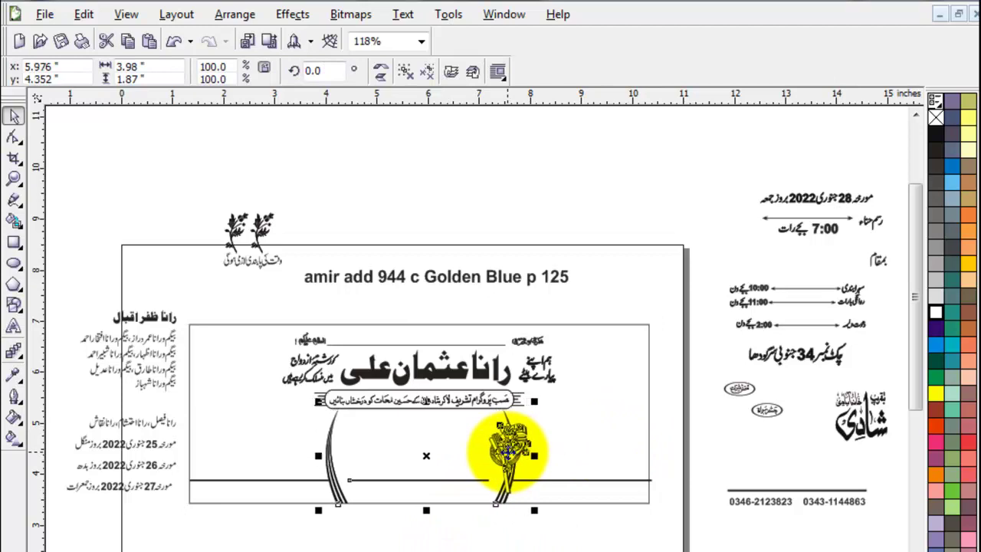
click(524, 544)
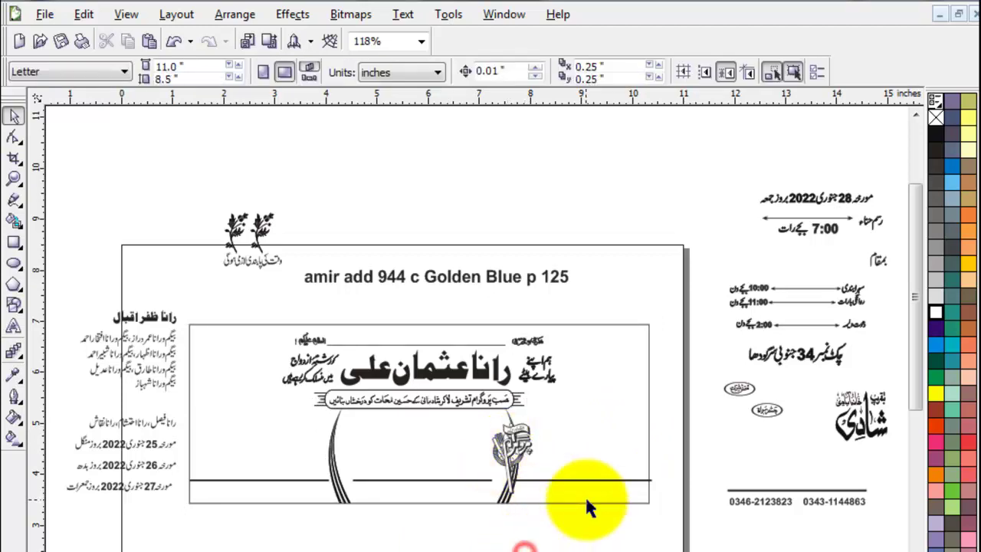
click(331, 447)
click(390, 531)
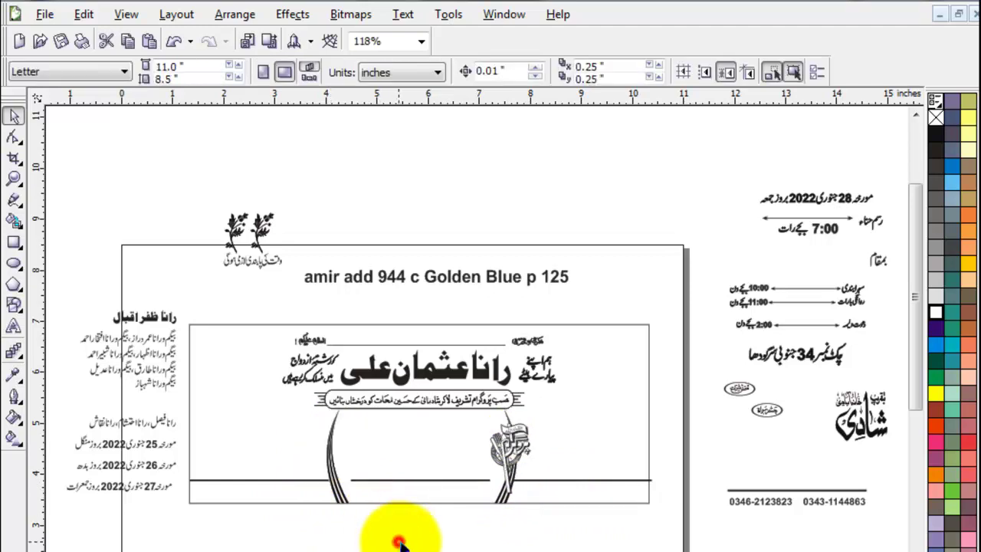
click(457, 480)
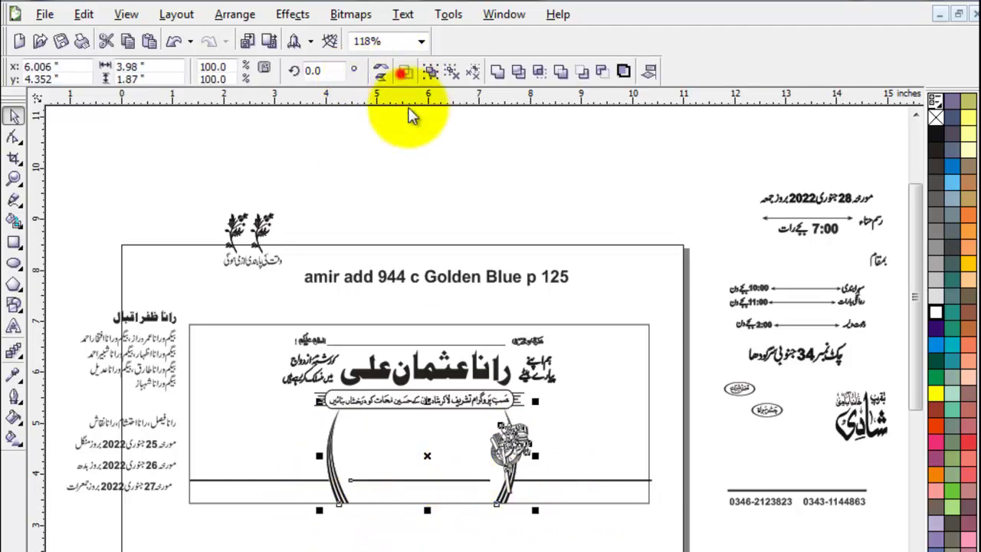
click(433, 152)
click(460, 544)
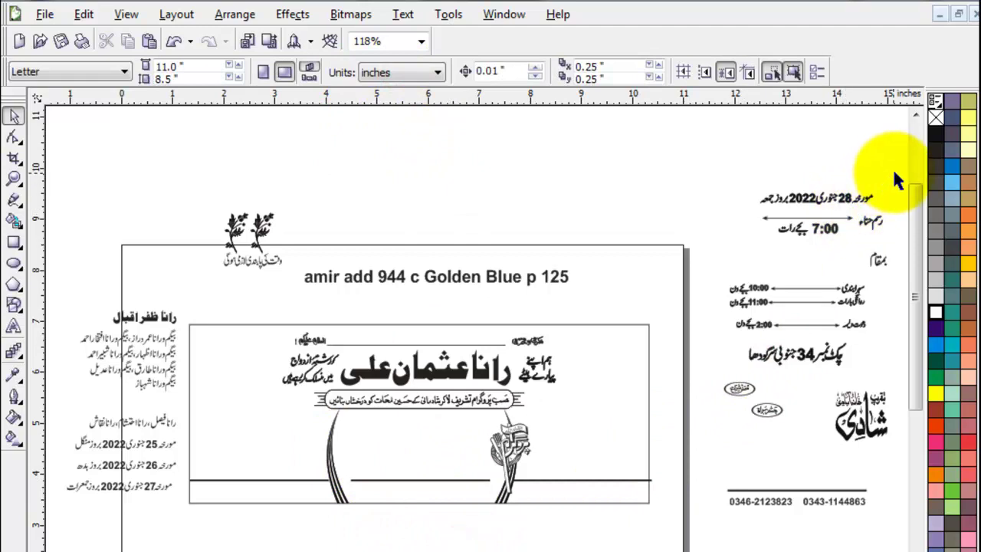
Step: Bring the 7:00 time group, the بمقام word and the venue text onto the card
drag(856, 197, 847, 167)
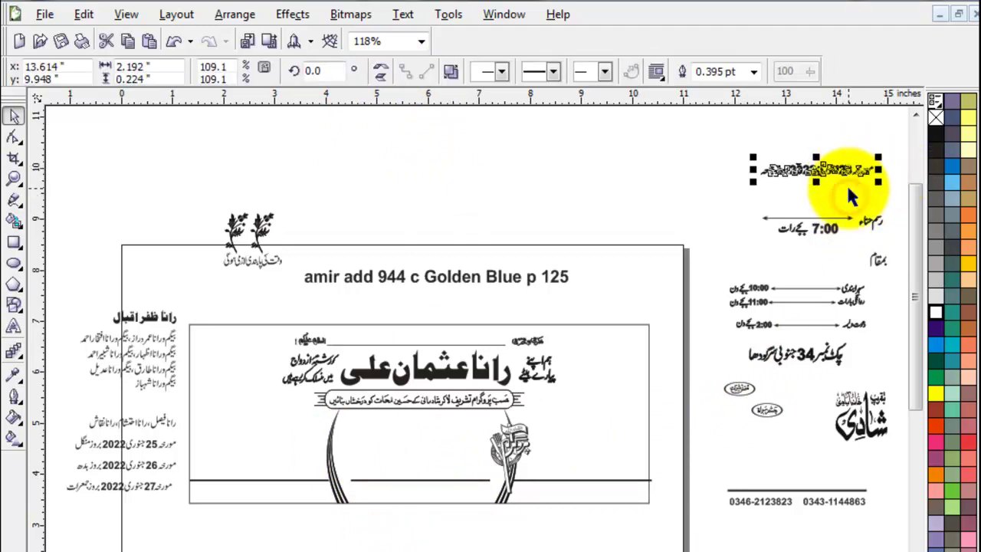
drag(896, 187, 734, 253)
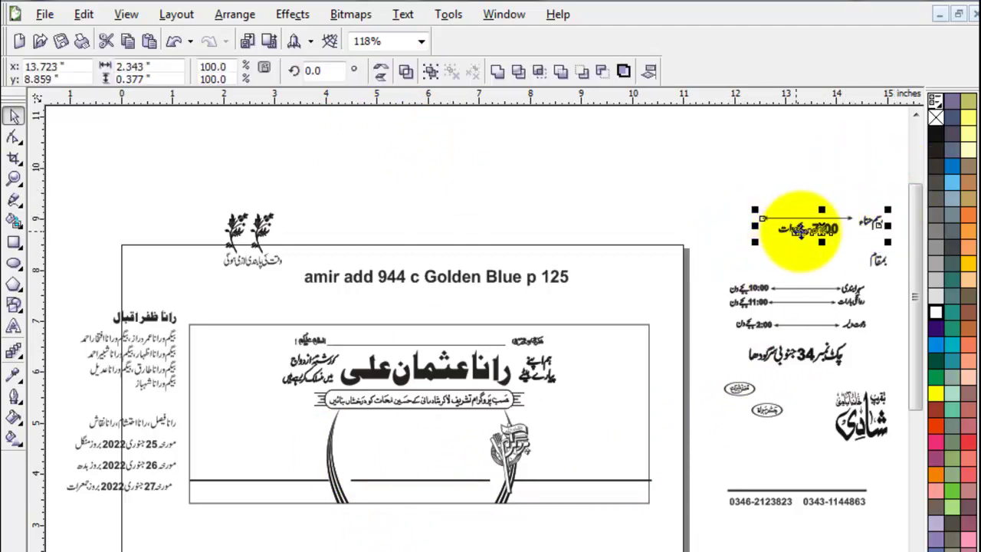
drag(815, 222, 428, 459)
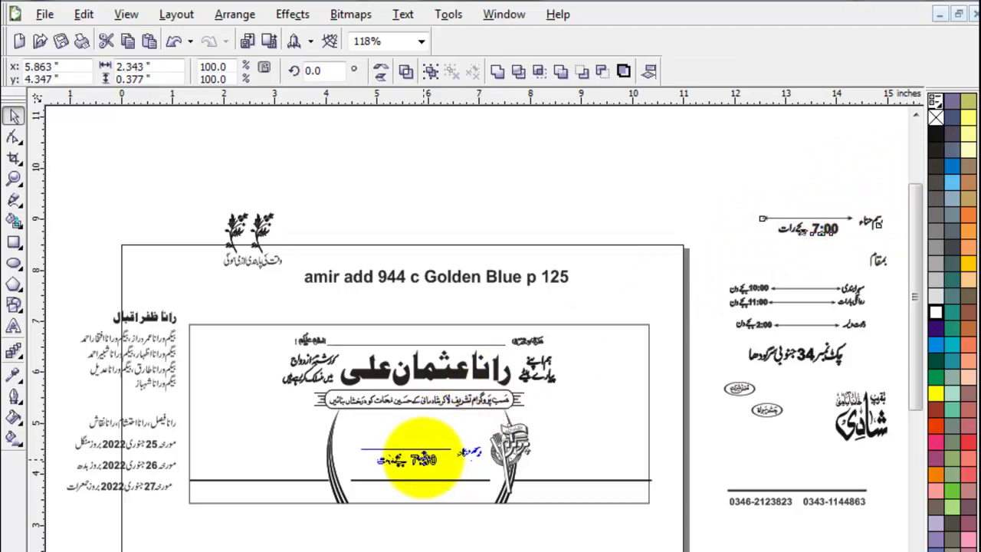
drag(875, 261, 487, 489)
mouse_move(831, 356)
mouse_down()
mouse_move(429, 507)
mouse_move(441, 492)
mouse_up()
Step: Position the venue text on the card's bottom line
key(z)
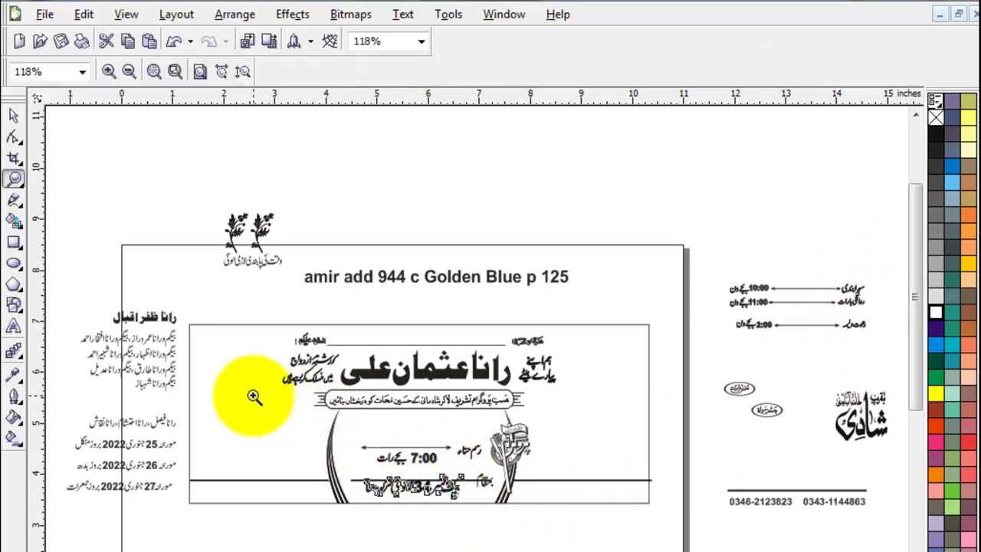
drag(301, 414, 532, 514)
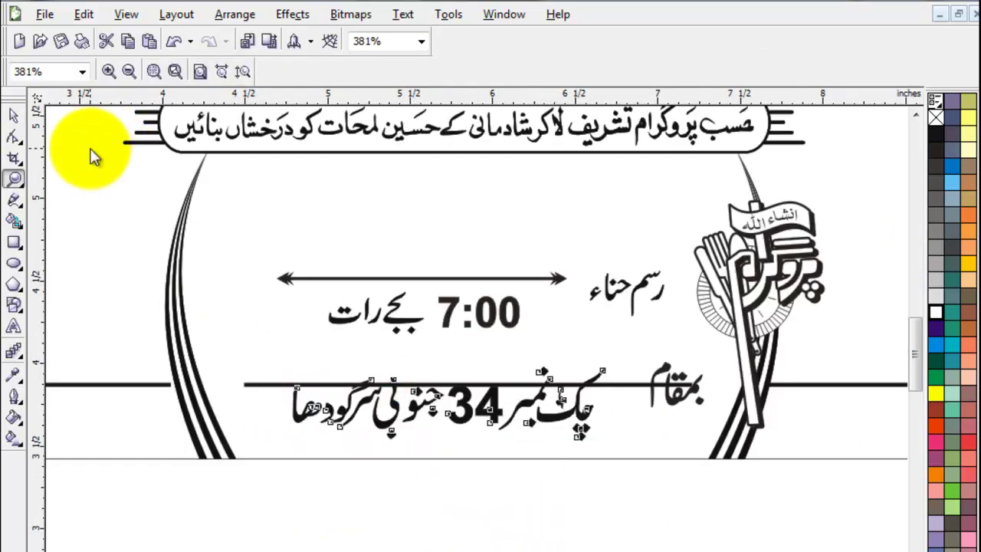
click(11, 115)
click(540, 417)
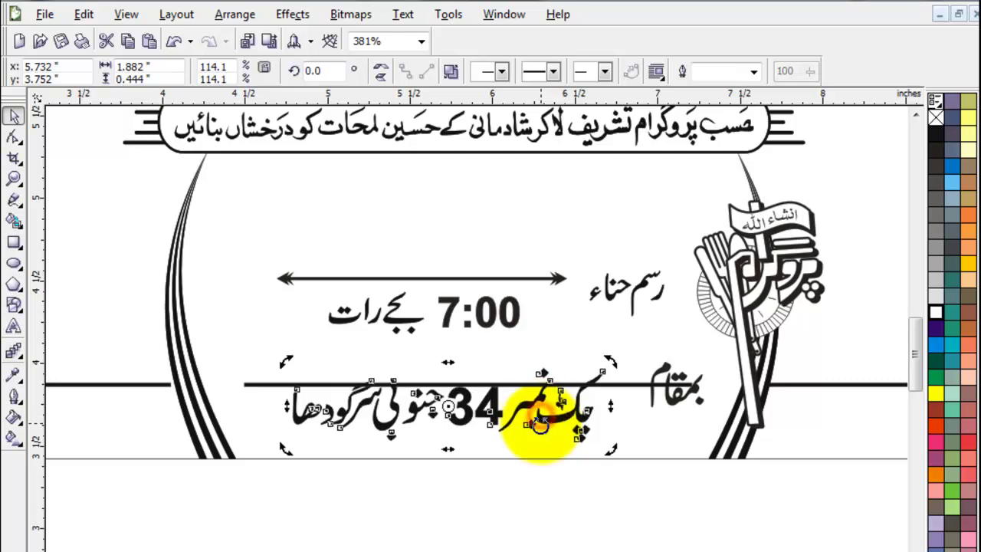
key(Down)
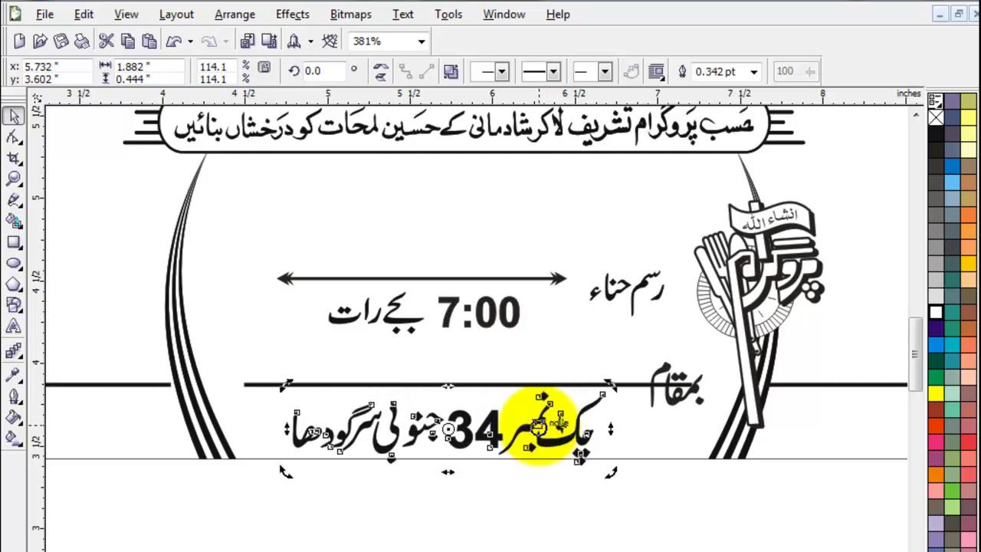
click(574, 528)
mouse_move(587, 470)
mouse_down()
mouse_move(584, 479)
mouse_move(583, 465)
mouse_up()
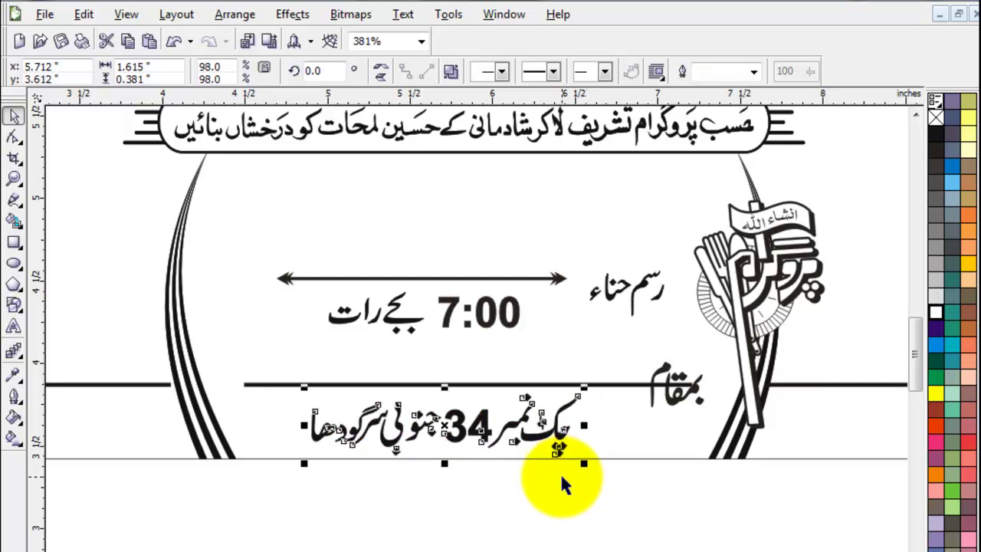
key(Left)
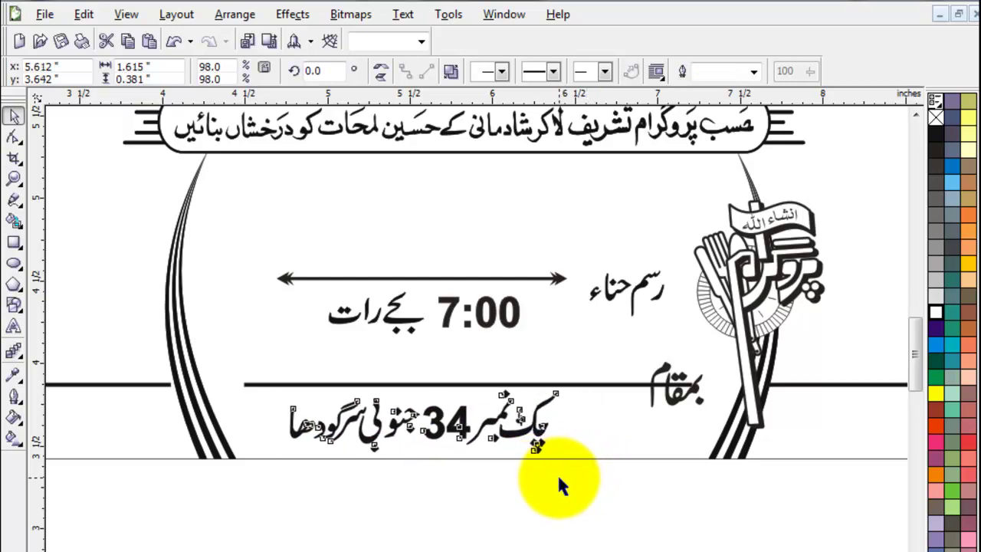
drag(557, 472, 517, 508)
click(514, 508)
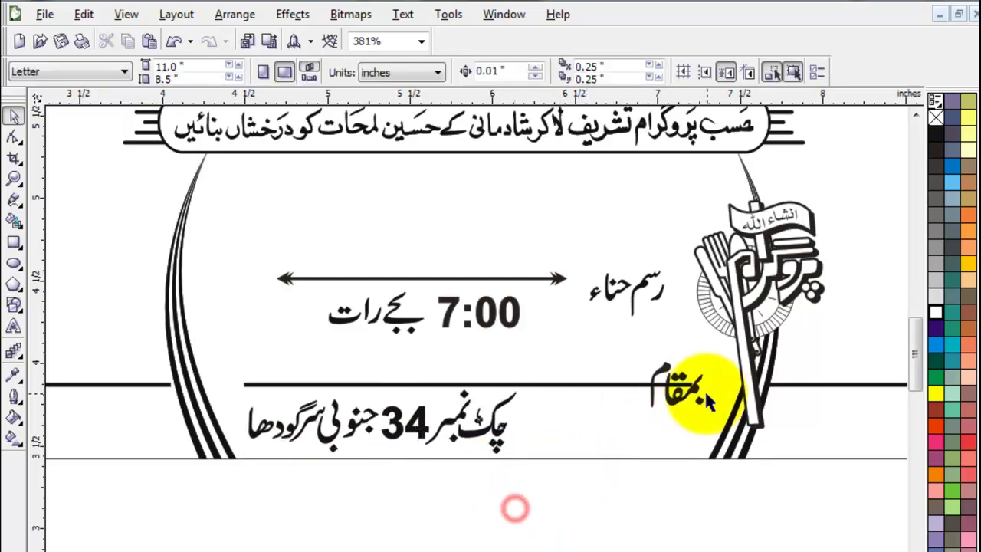
Step: Set the بمقام word onto the line and nudge the venue text right beside it
drag(698, 396, 693, 432)
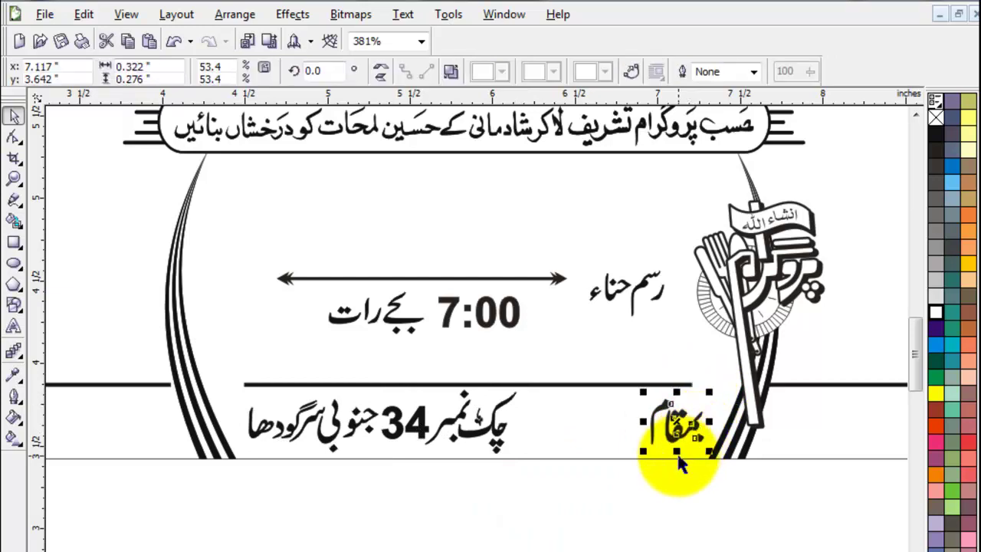
key(Left)
key(Left)
key(Left)
key(Left)
key(Left)
key(Left)
click(574, 508)
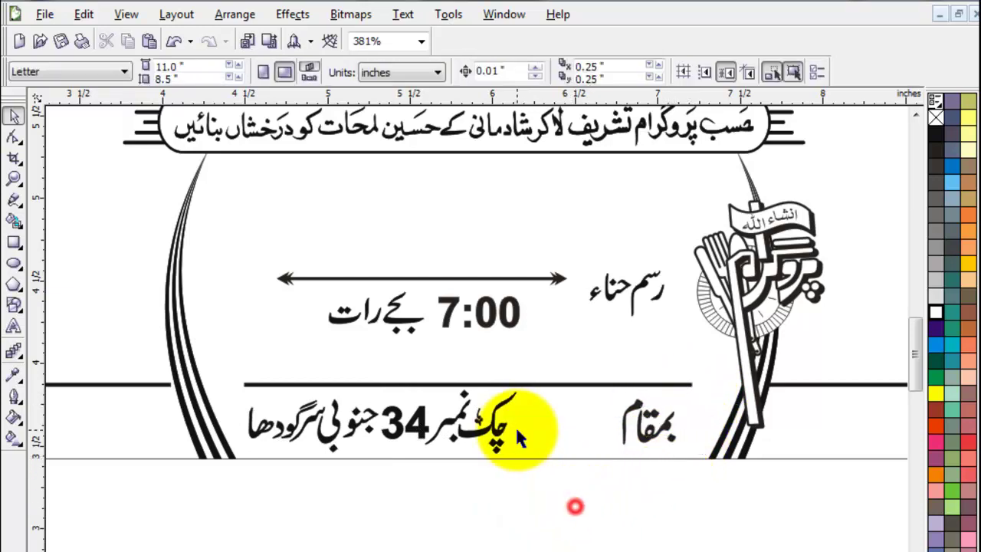
click(492, 427)
key(Right)
key(Right)
key(Right)
key(Right)
key(Right)
key(Right)
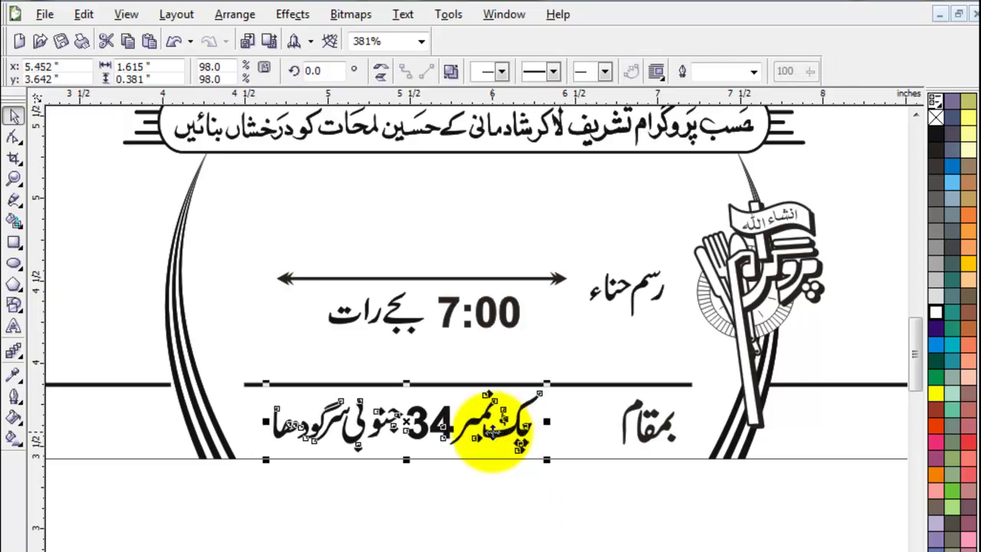
key(Right)
key(Right)
key(Right)
key(Right)
key(Right)
key(Right)
click(558, 518)
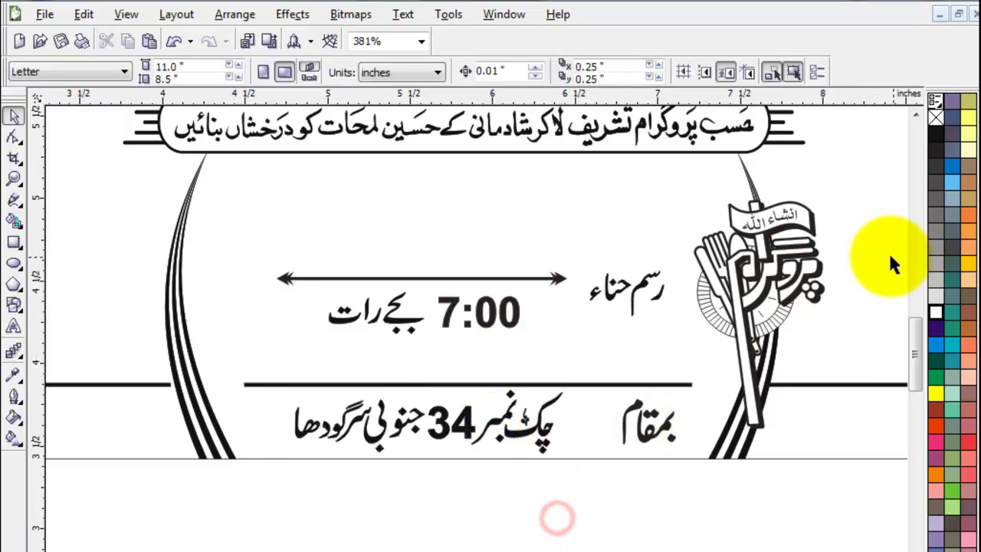
Step: Enlarge the 7:00 and بجے رات time text together and lower it
click(917, 114)
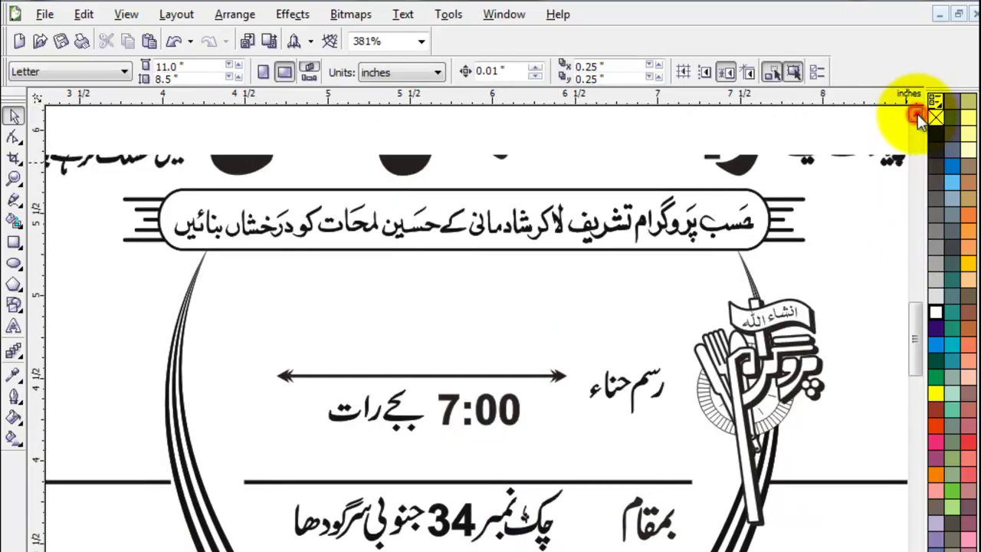
click(467, 318)
click(469, 408)
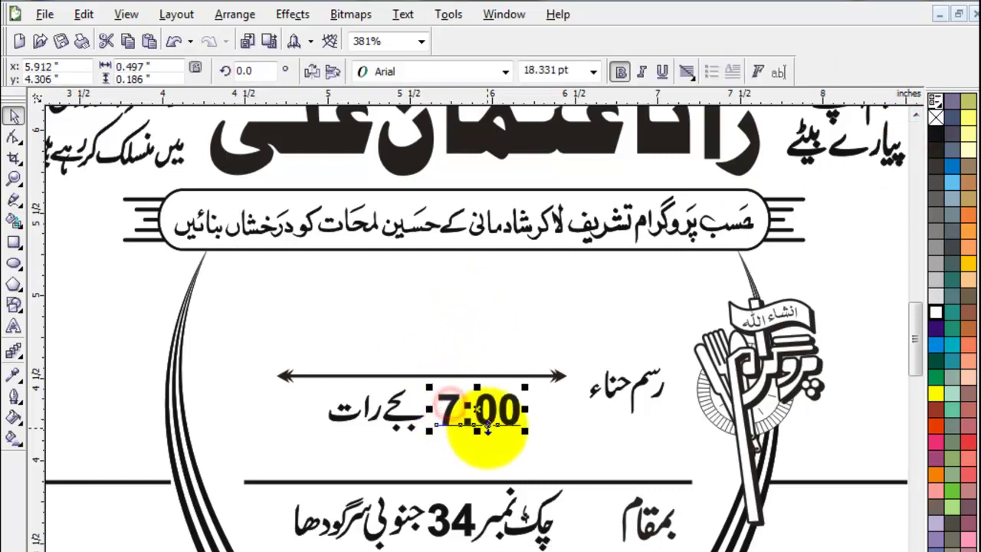
shift+click(397, 427)
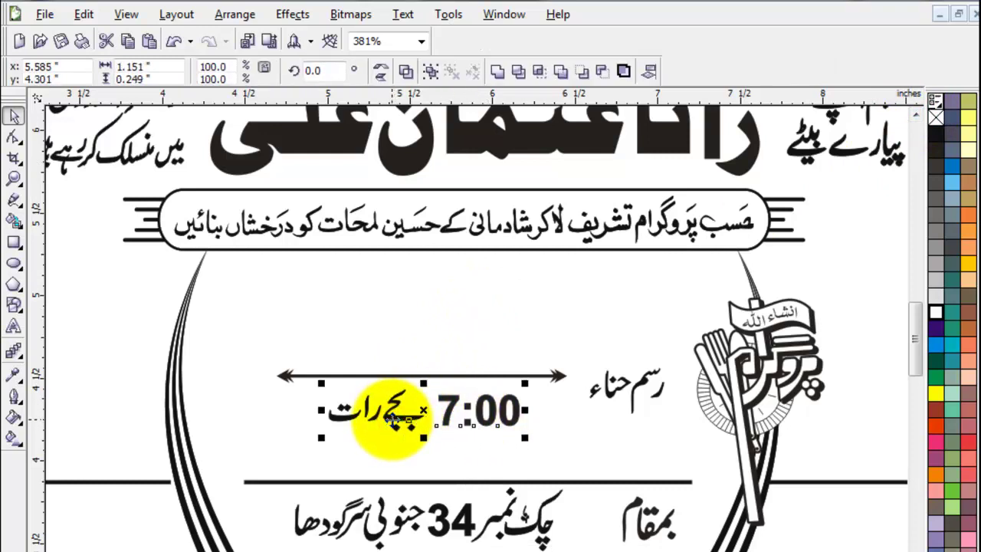
drag(526, 435, 540, 441)
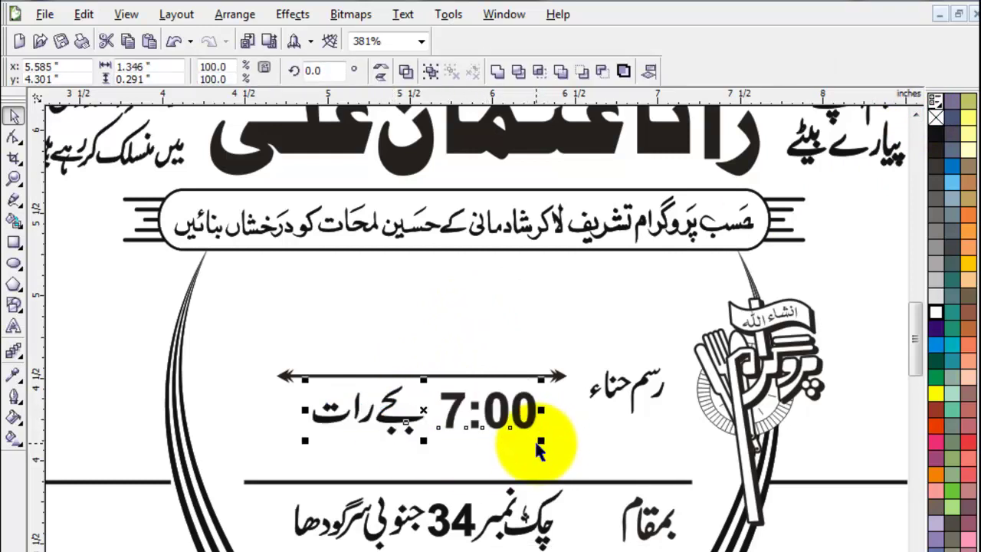
key(Down)
key(Down)
key(Down)
key(Down)
key(Down)
key(Down)
Step: Lower the arrow line and enlarge the رسم حناء label, nudging it right
key(Down)
key(Down)
key(Down)
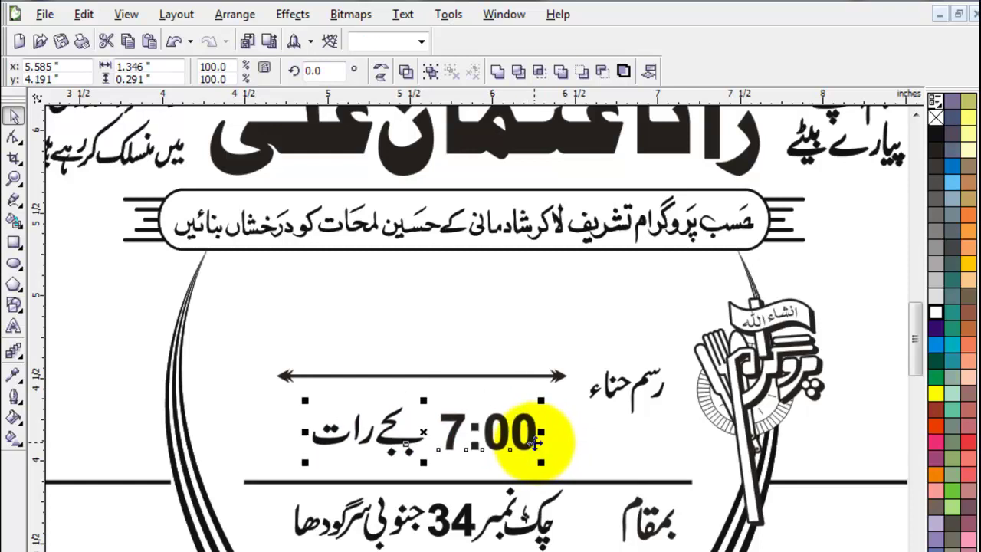
key(Down)
key(Down)
key(Down)
click(521, 376)
key(Down)
key(Down)
key(Down)
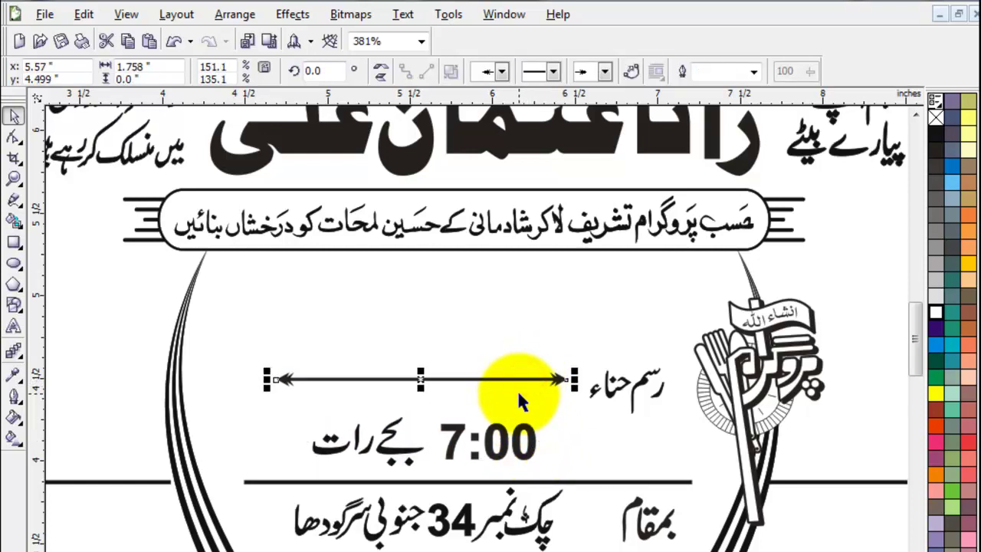
key(Down)
key(Down)
key(Down)
key(Down)
key(Down)
key(Down)
drag(621, 383, 612, 399)
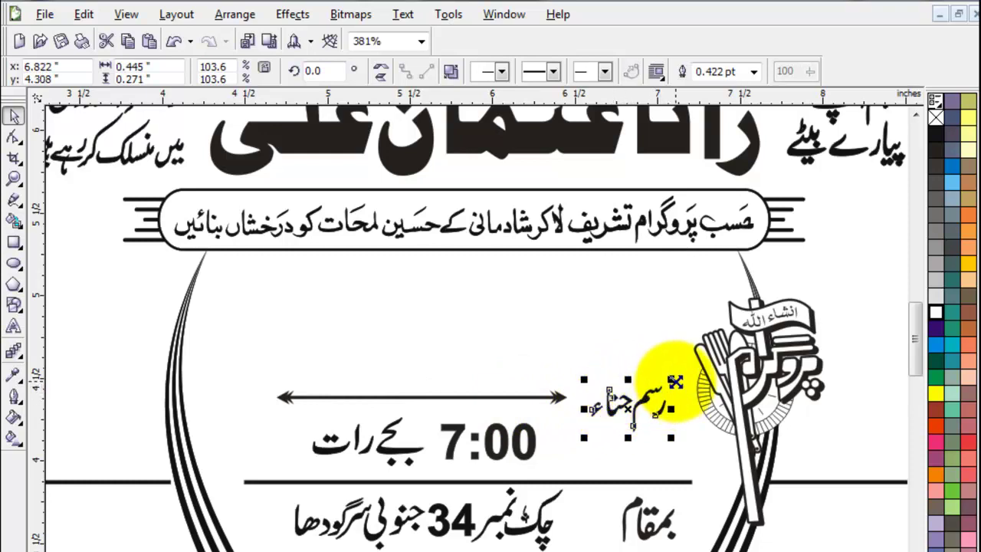
drag(672, 378, 685, 373)
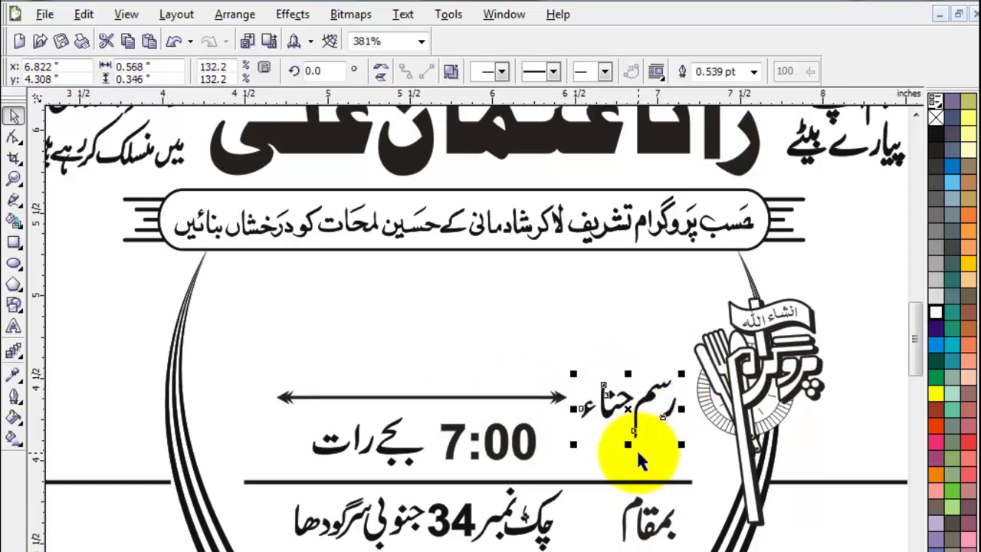
key(Right)
key(Right)
key(Right)
key(Right)
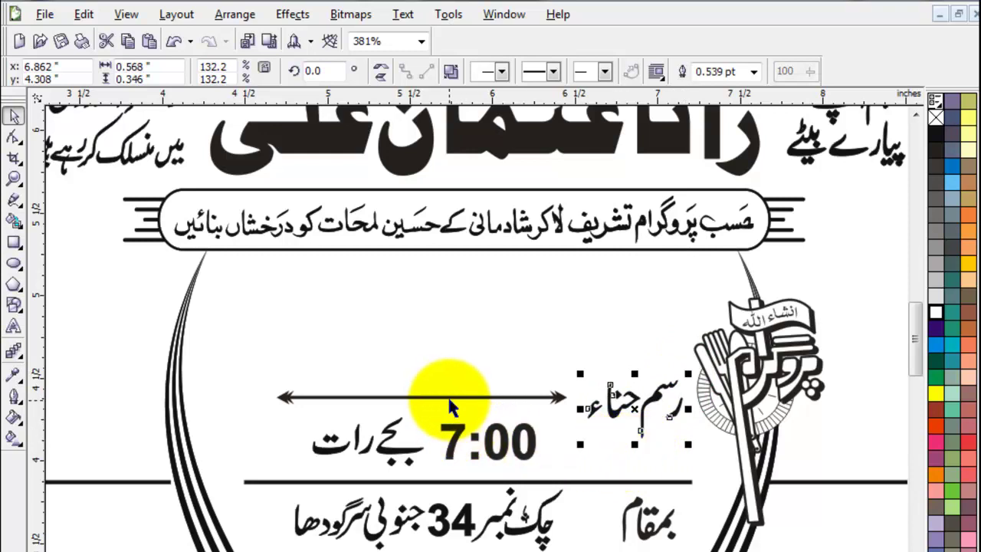
Step: Fine-tune the double-arrow line to sit just above the 7:00 time text
click(451, 397)
key(Up)
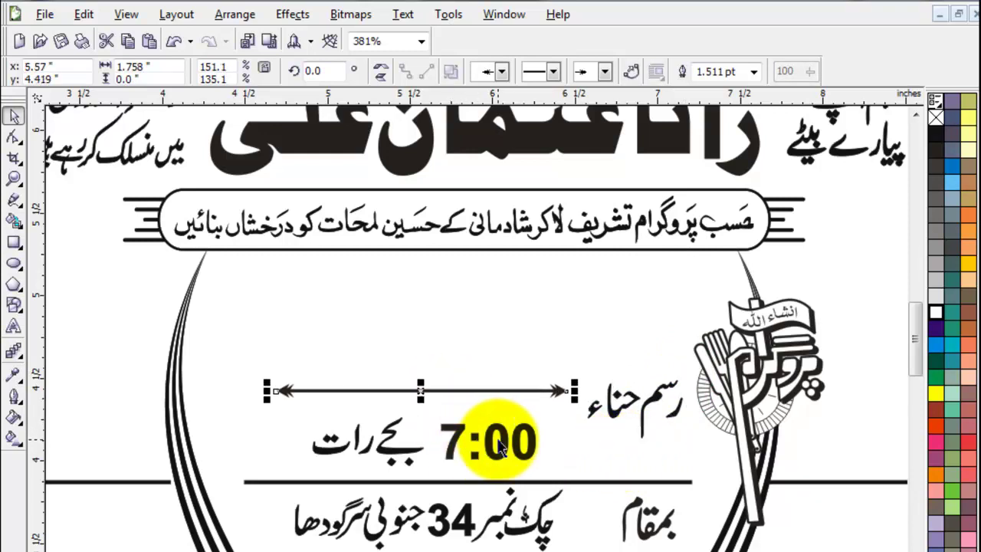
click(494, 442)
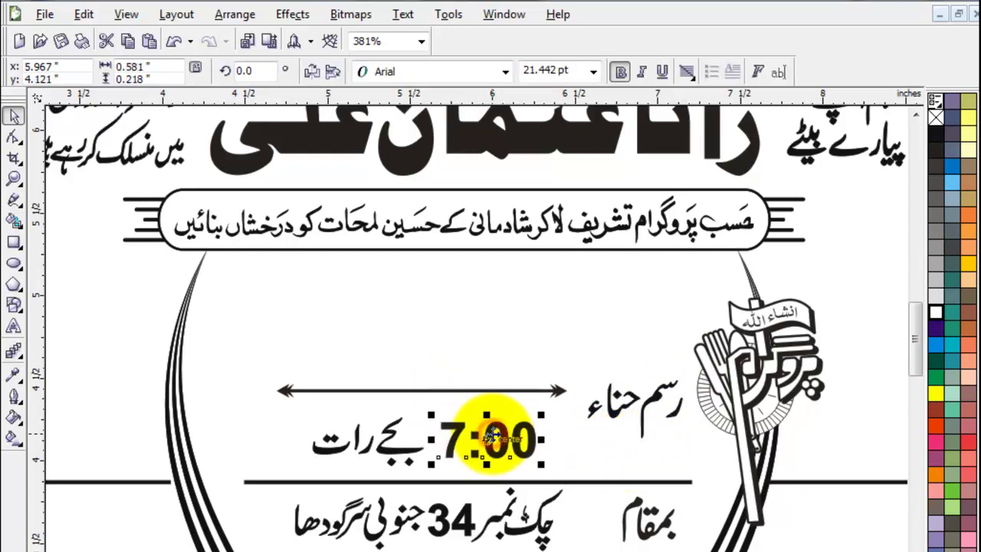
click(494, 393)
key(Down)
key(Down)
key(Down)
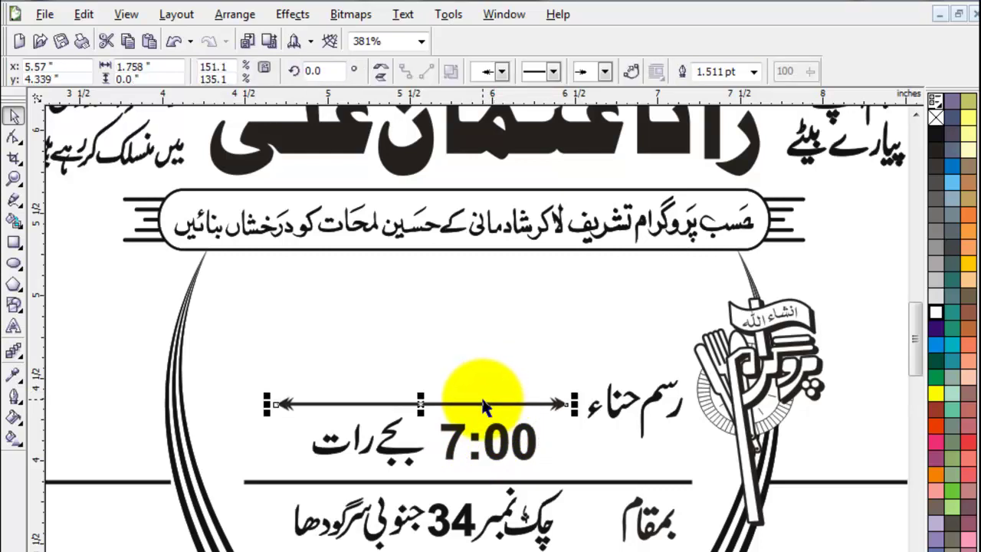
scroll(484, 406, down, 2)
scroll(471, 285, down, 2)
click(322, 470)
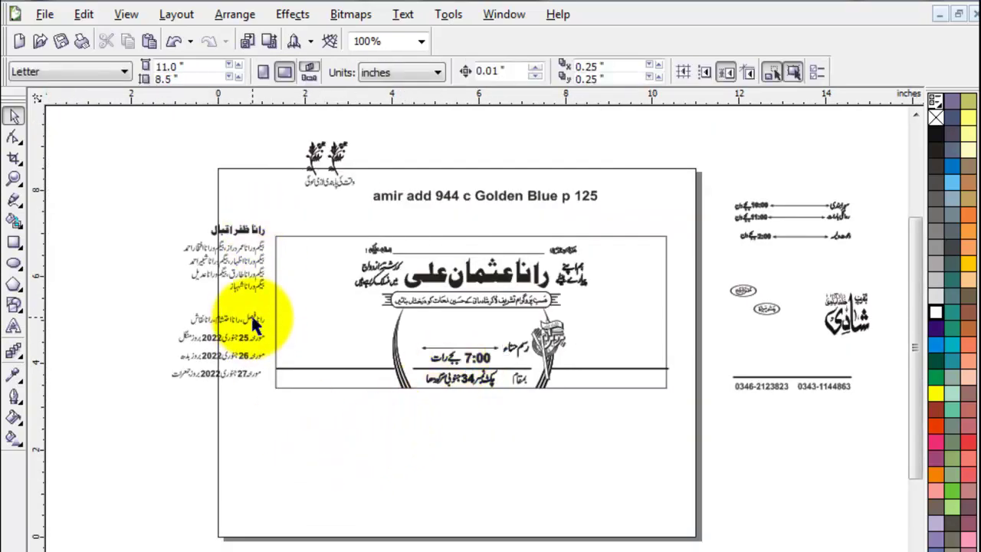
Step: Move the date line from the margin into the card, just above the arrow
drag(246, 343, 479, 332)
key(z)
drag(372, 307, 571, 374)
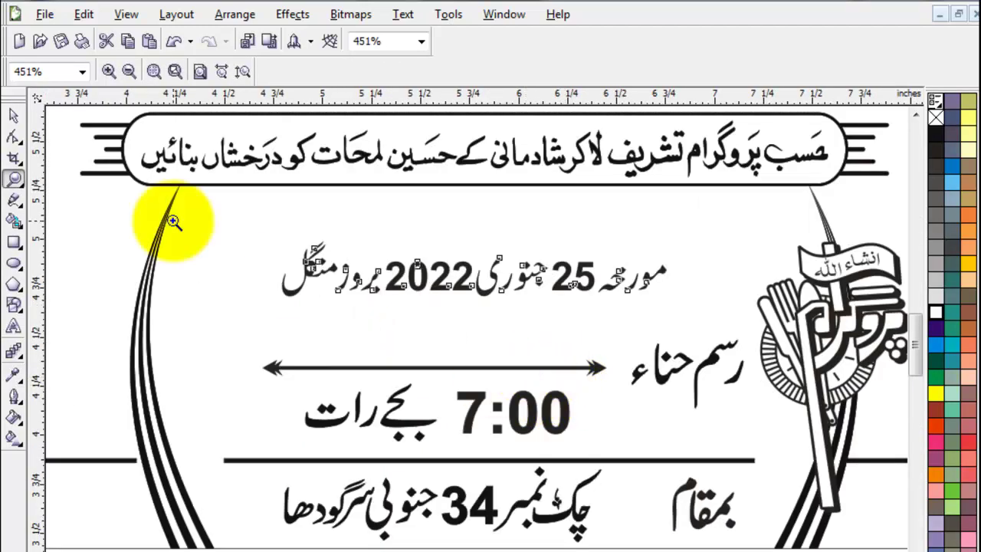
click(12, 115)
drag(502, 287, 476, 328)
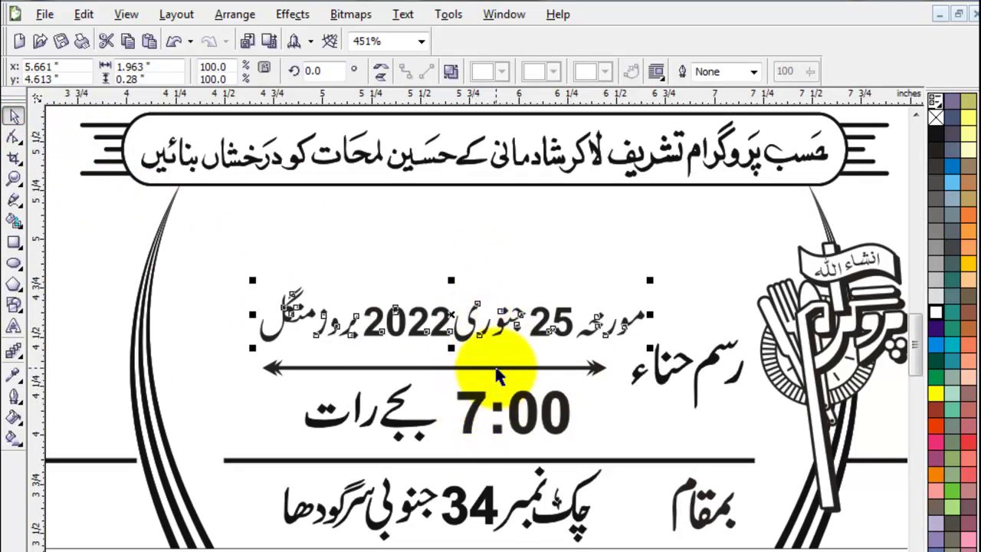
Step: Shrink the 7:00 and بجے رات texts to about 82% and bring the arrow closer
click(474, 404)
shift+click(390, 421)
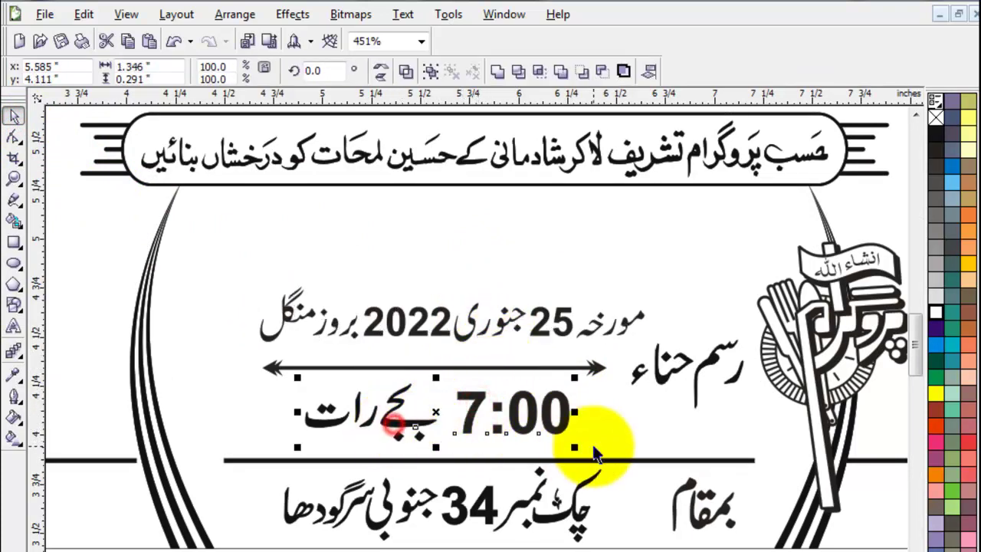
drag(575, 448, 536, 464)
key(Down)
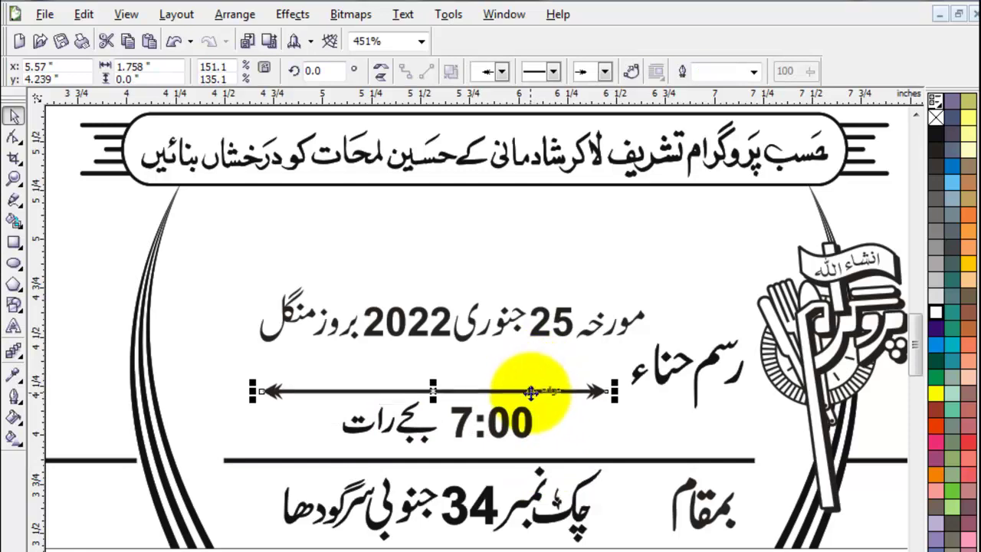
drag(537, 376, 547, 403)
Step: Rescale the date line to about 95.3% and centre it above the double arrow
click(503, 328)
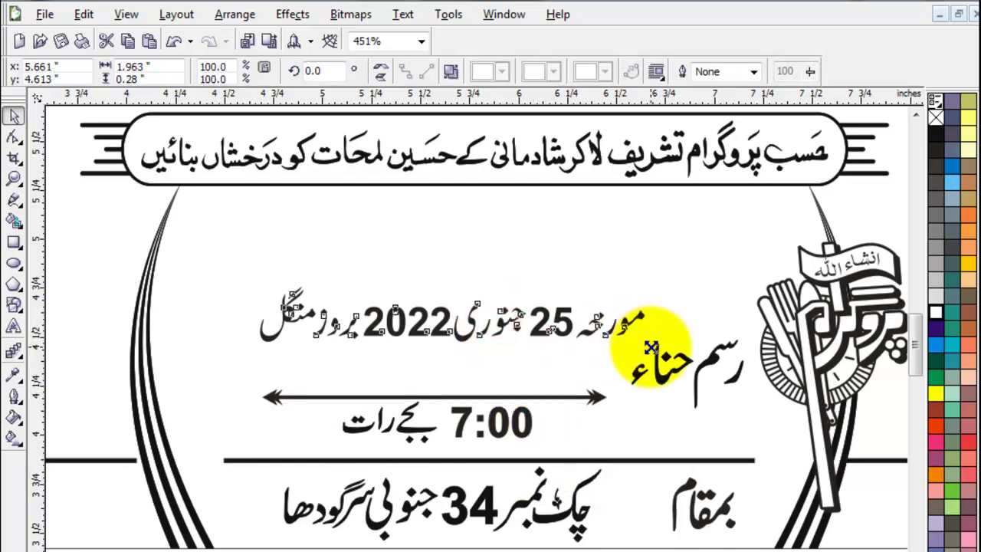
shift+drag(649, 348, 587, 361)
mouse_move(449, 317)
mouse_down()
mouse_move(456, 353)
mouse_move(449, 339)
mouse_up()
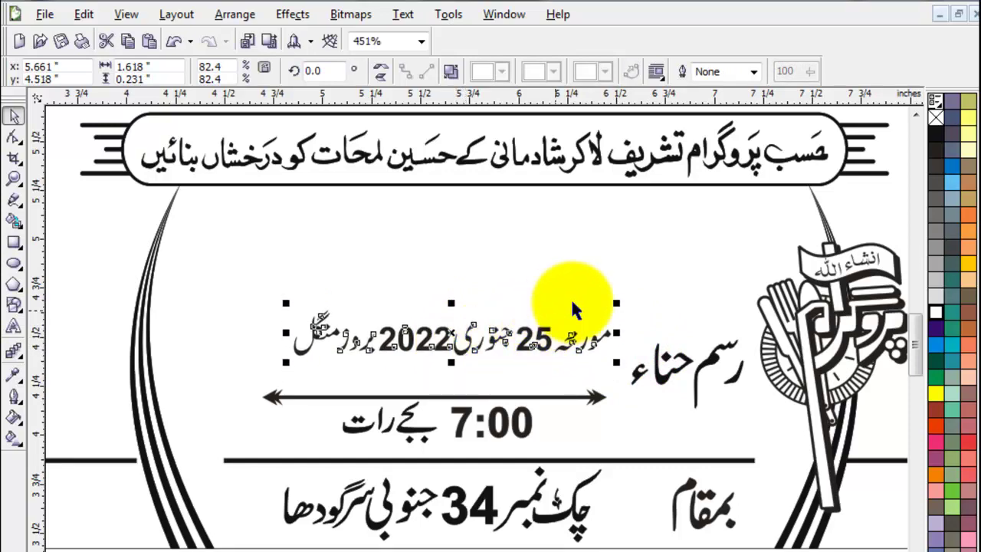
drag(612, 301, 636, 296)
drag(466, 351, 491, 328)
Step: Give the date line a 0.5 pt rounded outline, behind fill and scaling with the text
click(755, 71)
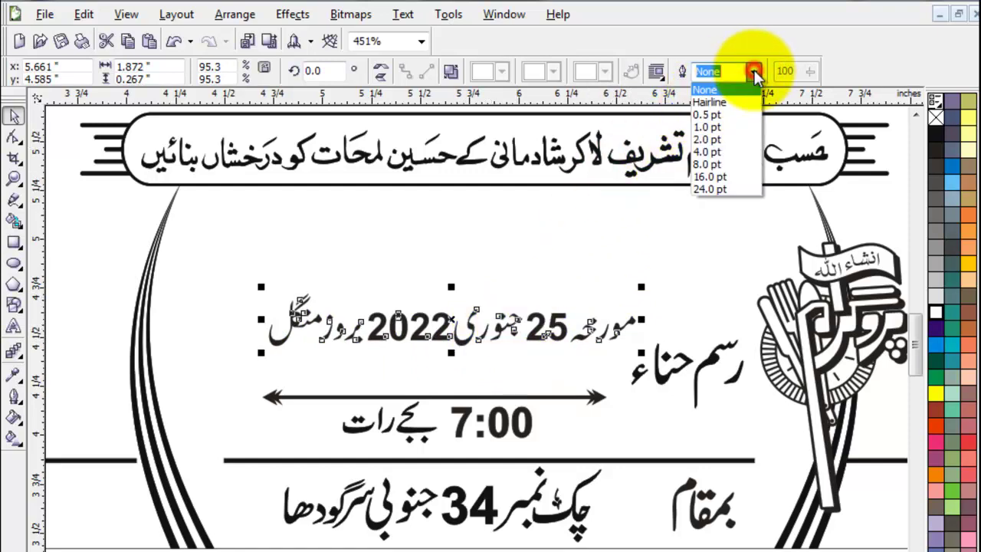
click(706, 114)
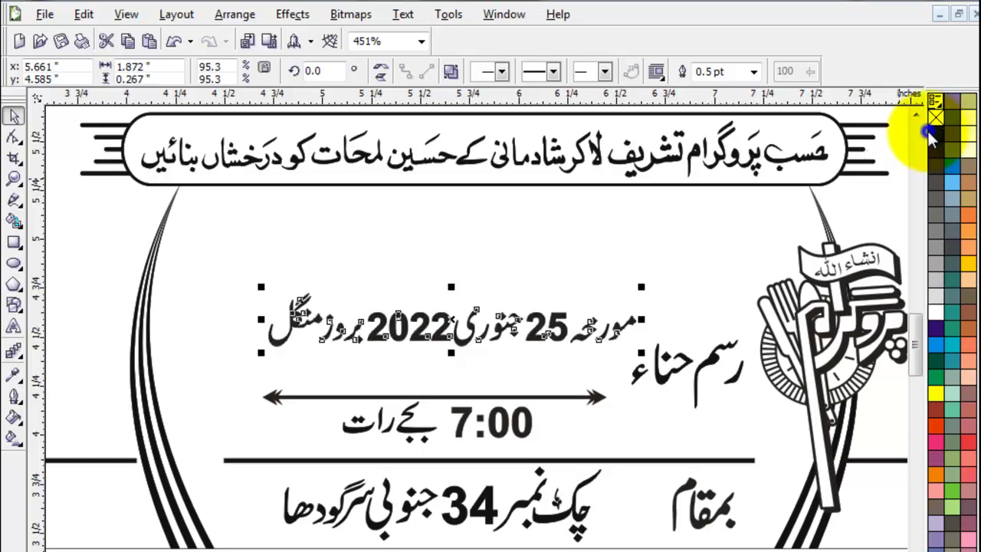
key(F12)
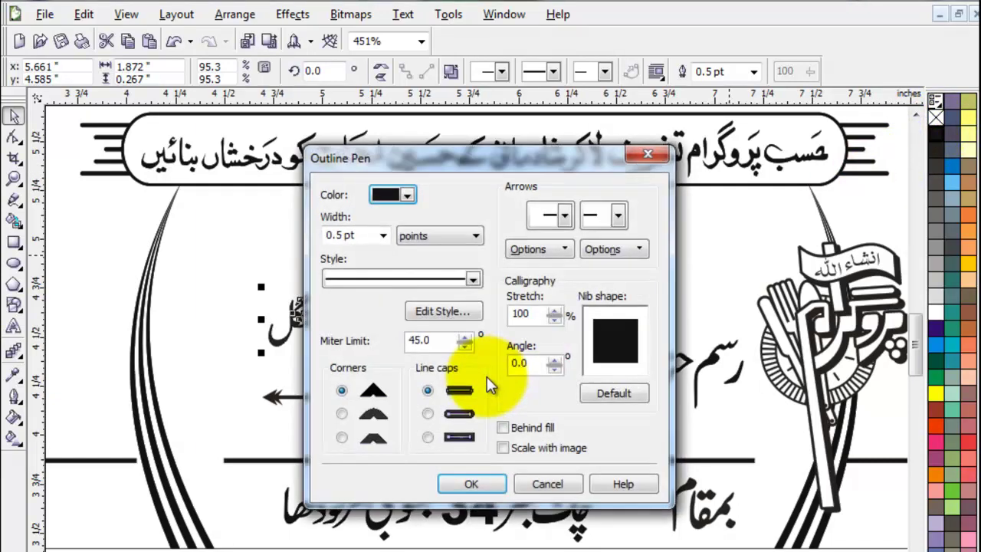
click(503, 426)
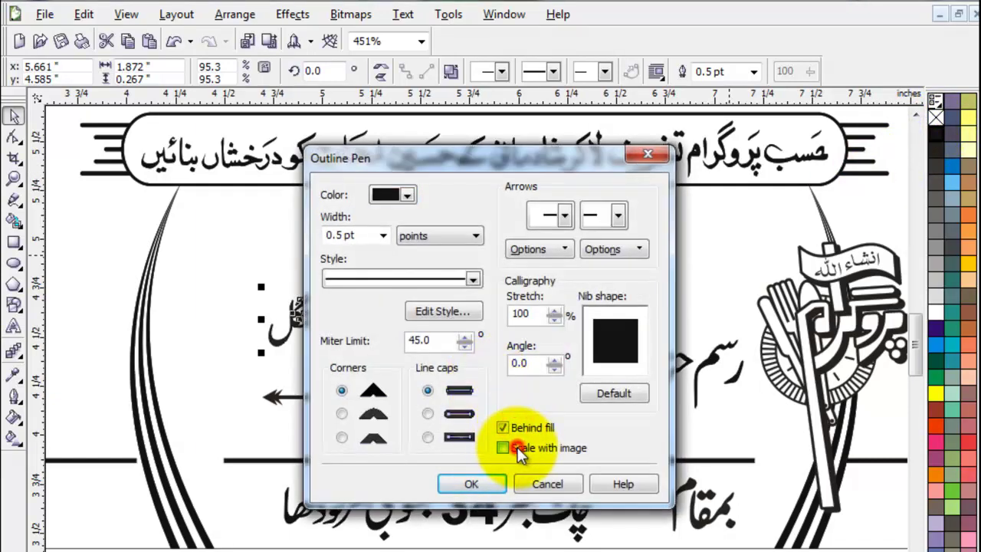
click(517, 446)
click(428, 413)
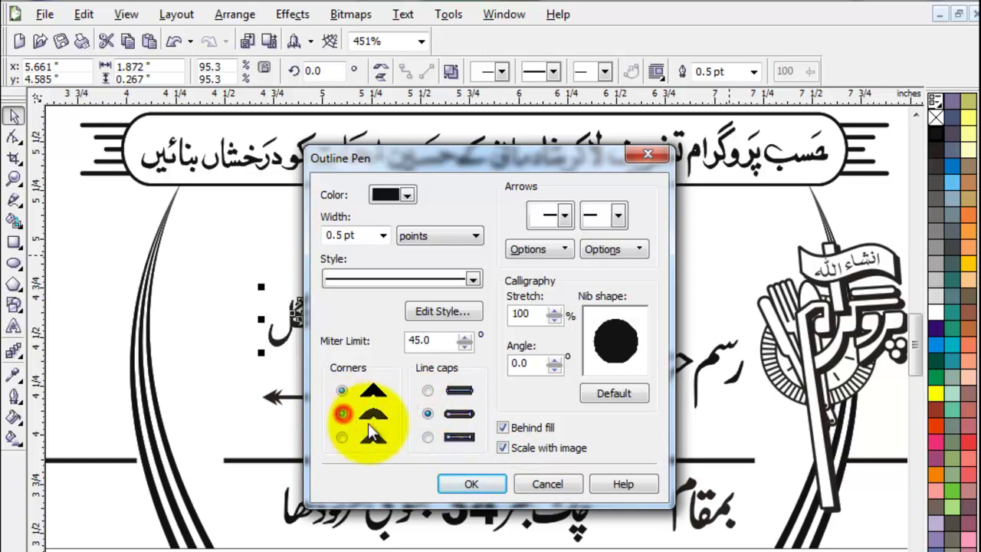
click(471, 483)
click(461, 365)
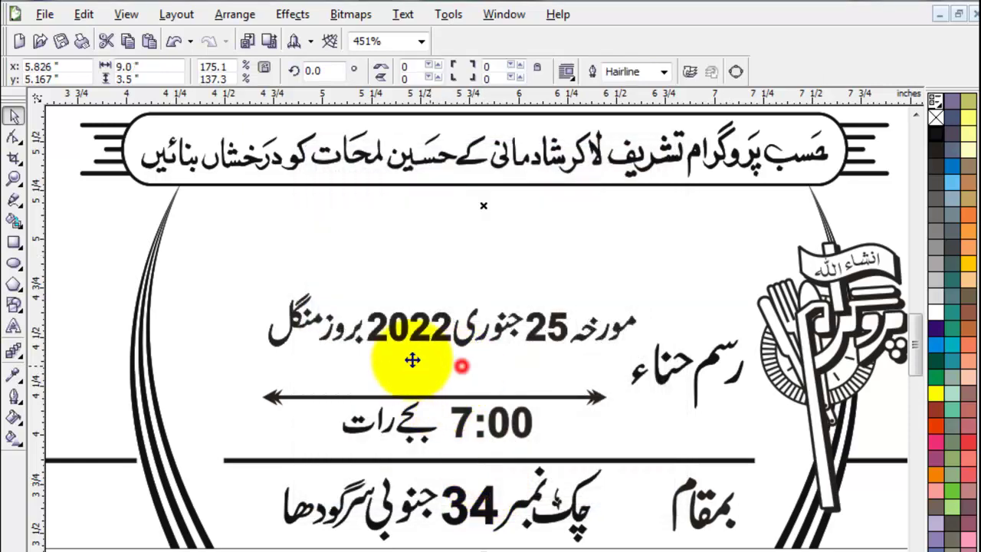
drag(462, 345, 457, 335)
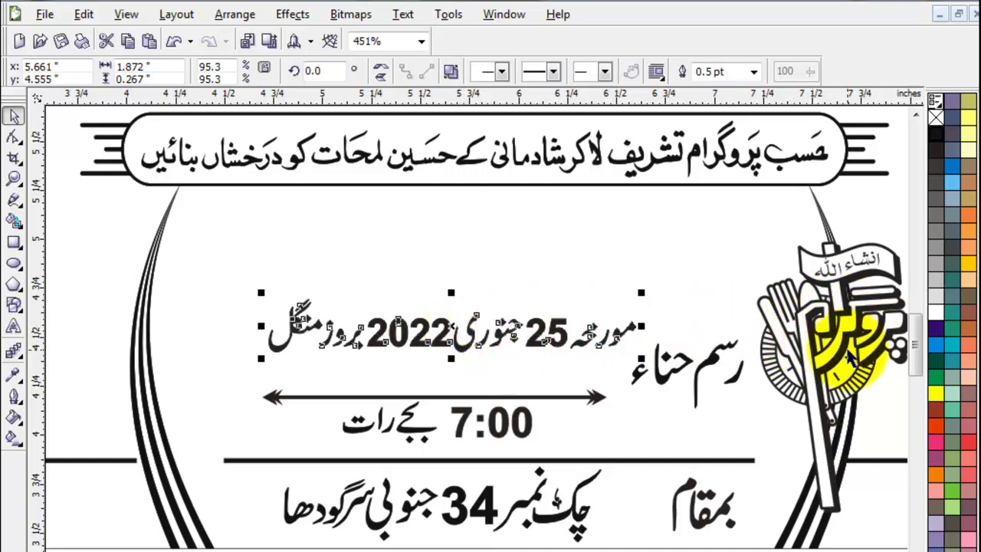
Step: Delete the emblem and vertically centre رسم حناء with the arrow and time
click(843, 333)
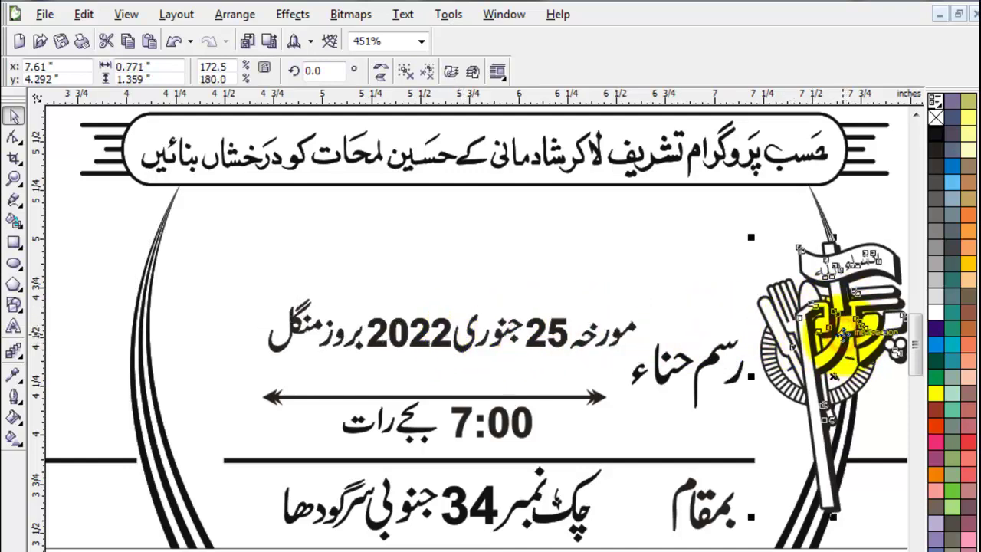
key(Delete)
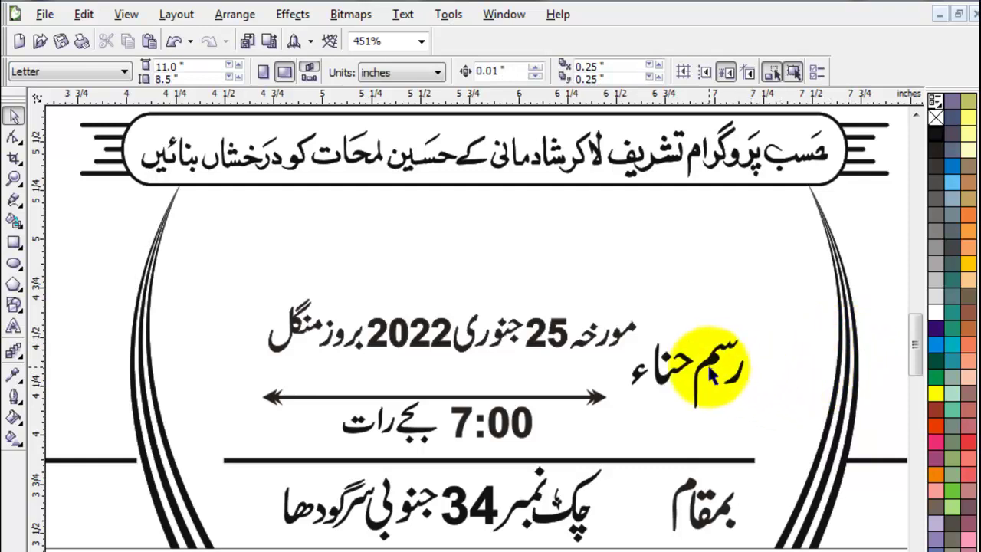
click(713, 360)
shift+click(601, 399)
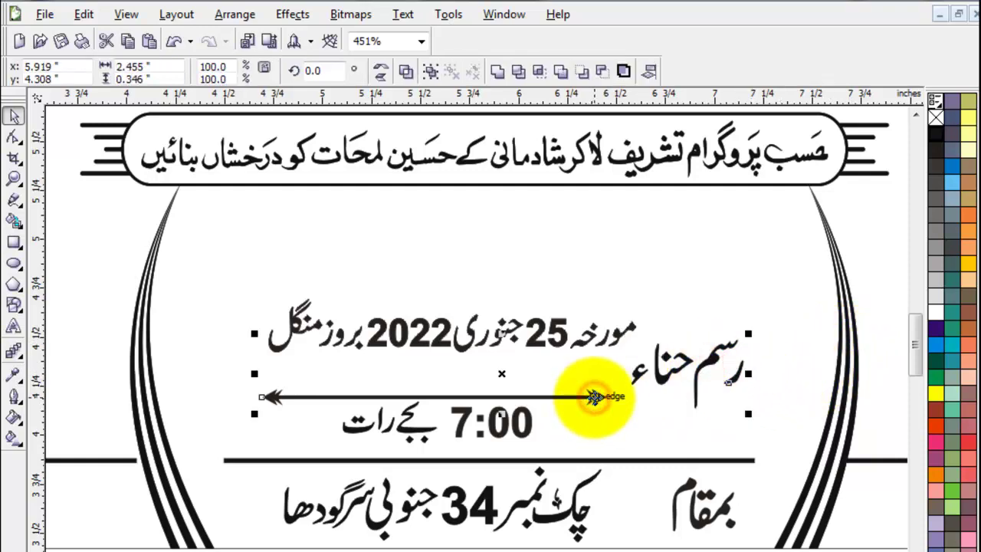
key(e)
click(751, 333)
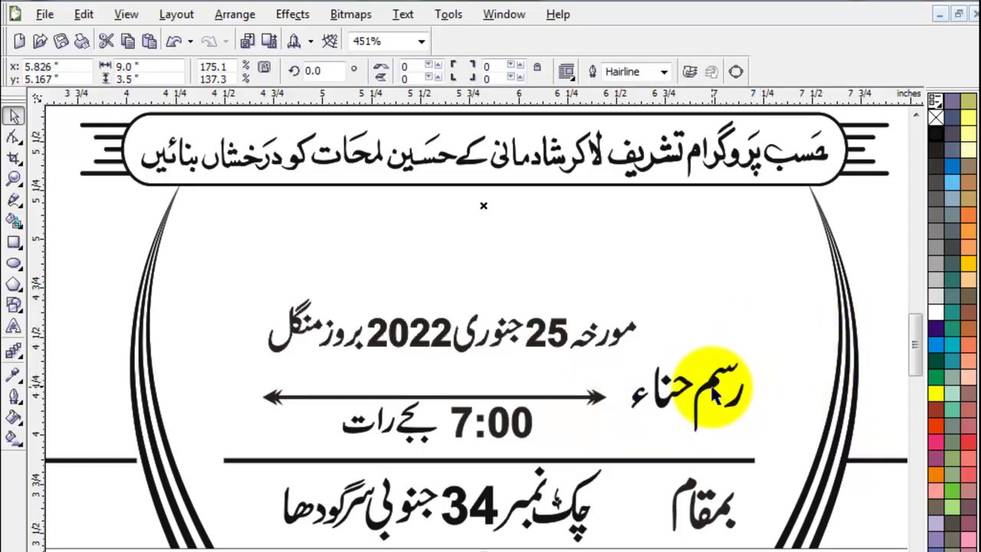
drag(713, 393, 737, 388)
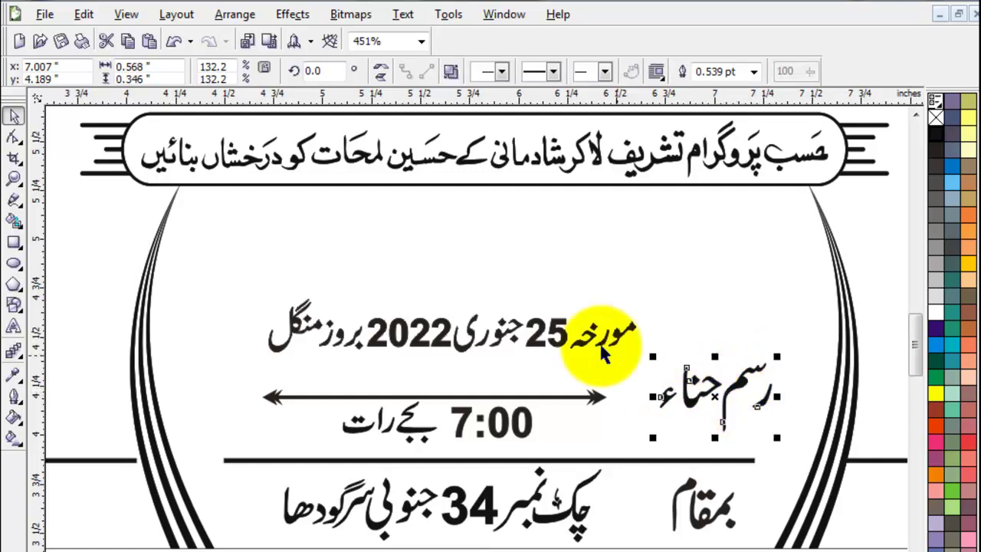
Step: Enlarge the date line slightly to about 101.3%, then bring up the Import browser
click(553, 329)
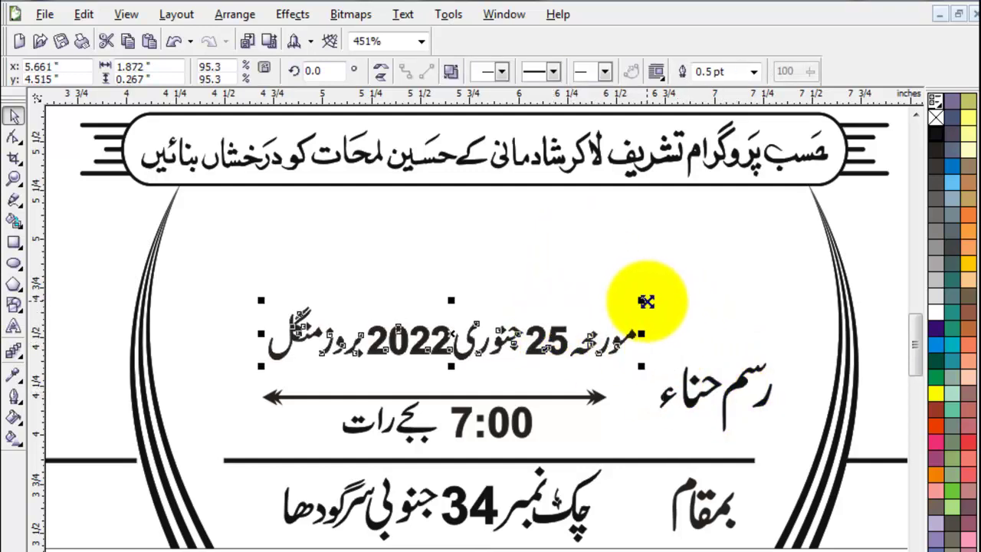
drag(644, 296, 653, 300)
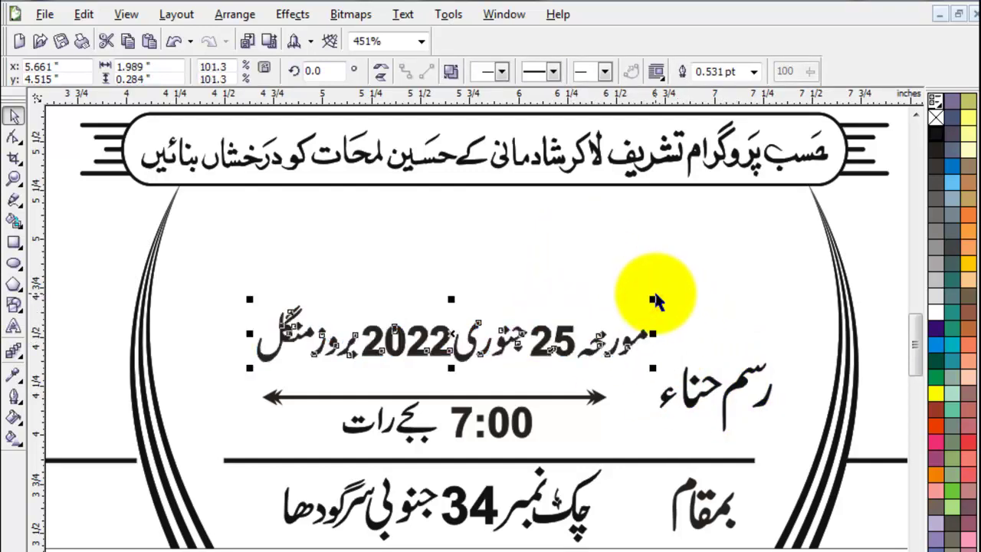
key(ctrl+i)
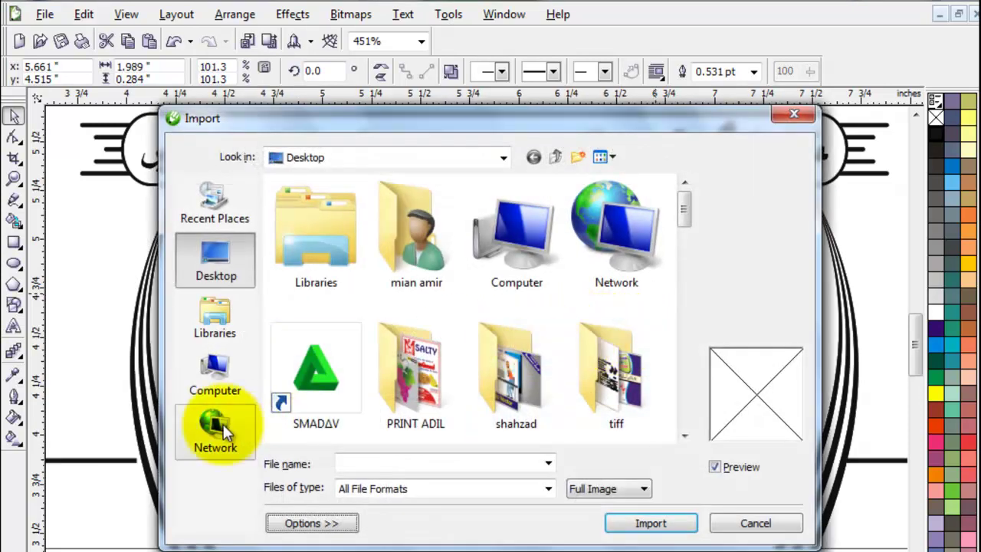
Step: Import 501 c blue from the shadi card 30 folder on the project flex (D:) drive
click(215, 376)
double_click(360, 268)
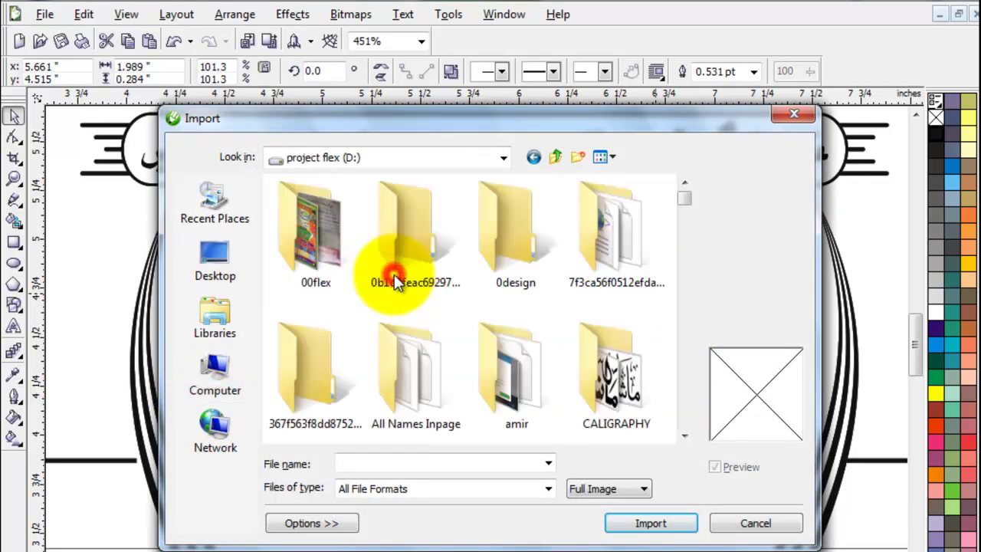
click(684, 435)
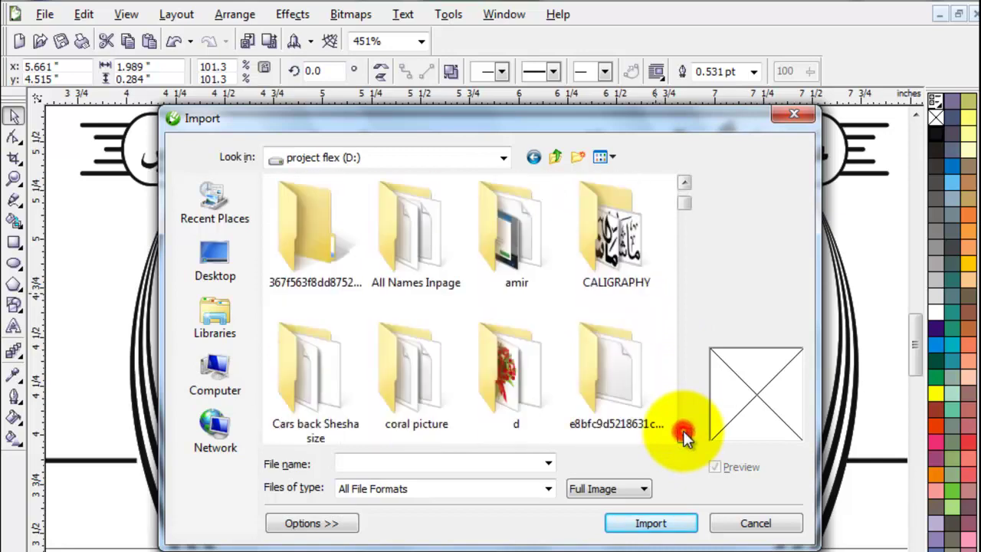
click(684, 435)
click(684, 436)
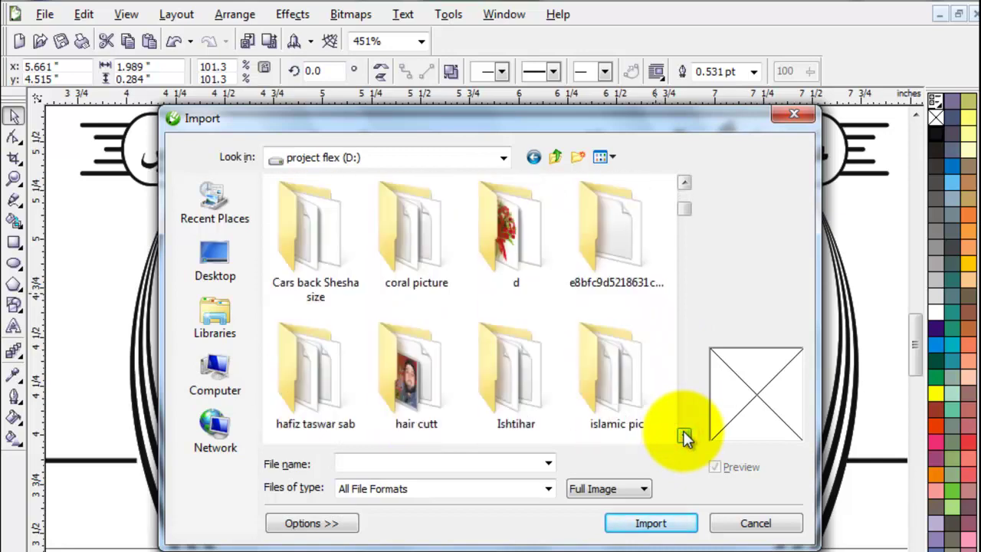
click(684, 435)
click(684, 435)
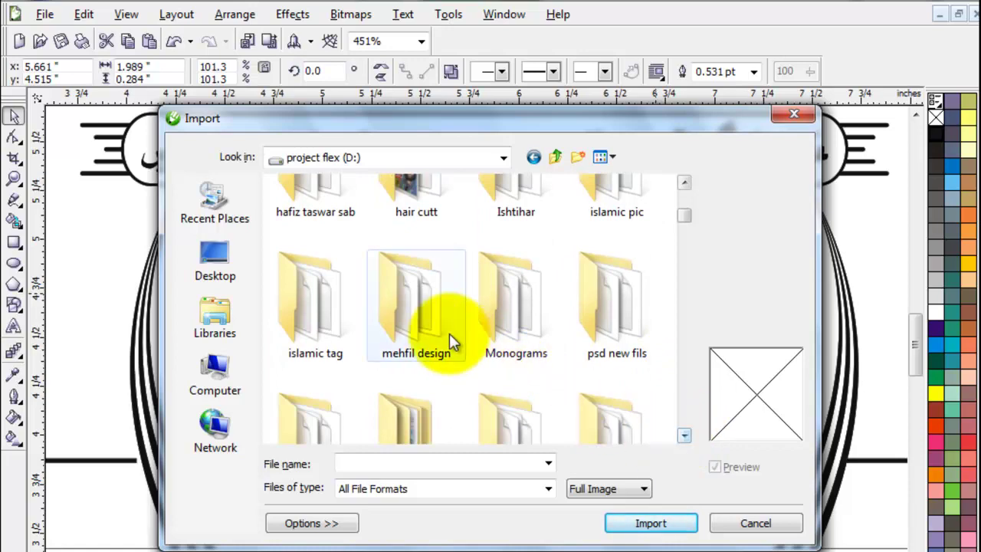
click(684, 434)
click(684, 434)
double_click(554, 310)
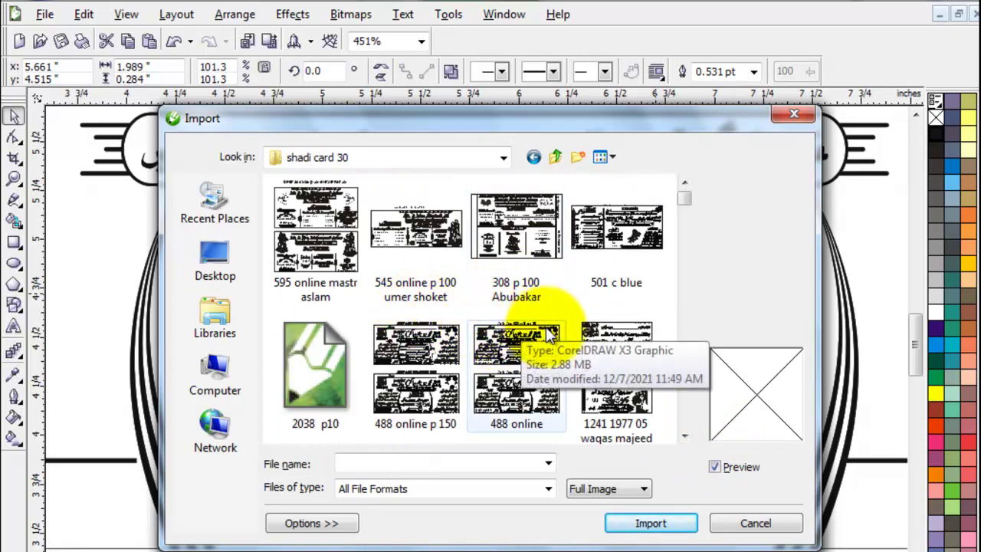
click(600, 220)
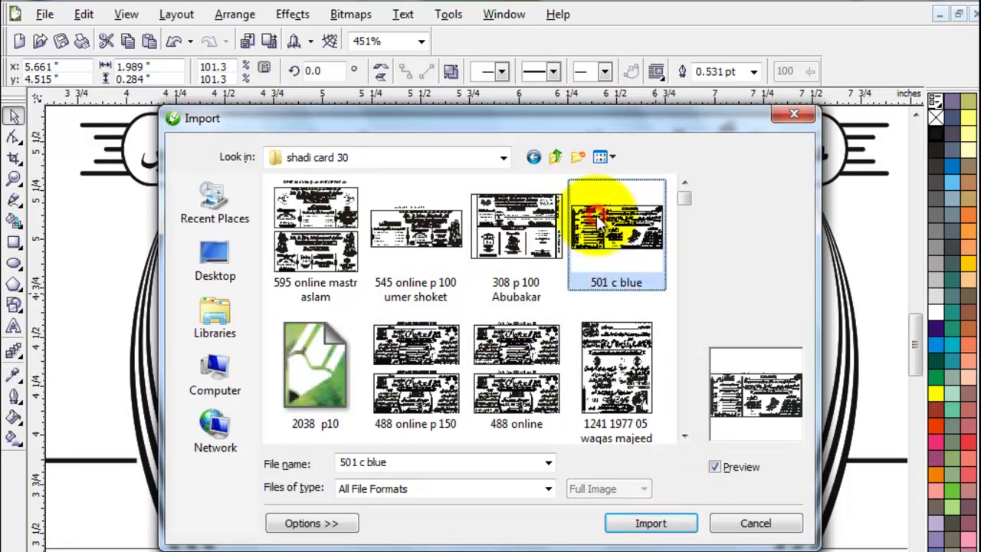
click(665, 527)
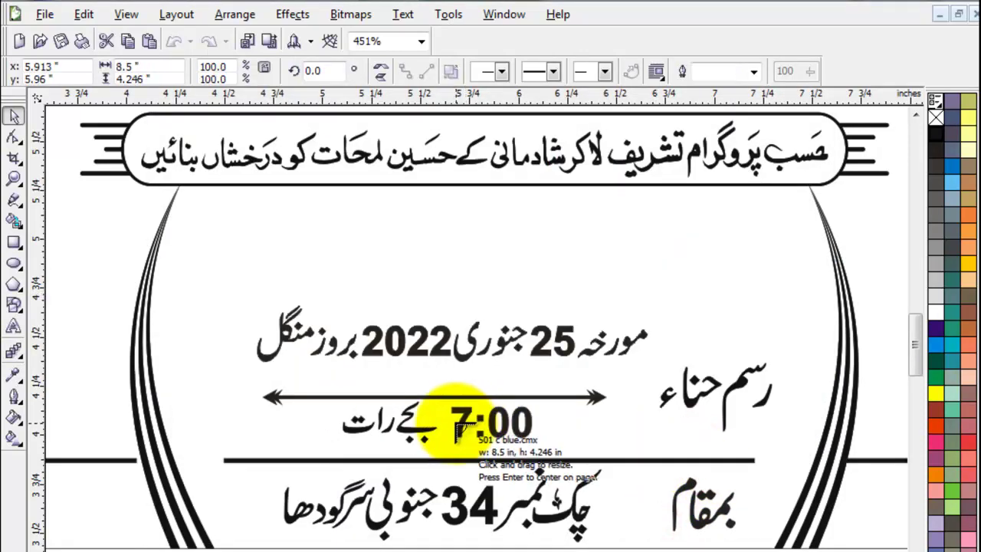
Step: Place the imported card below the page and move its program emblem onto the panel
scroll(475, 356, down, 2)
click(584, 481)
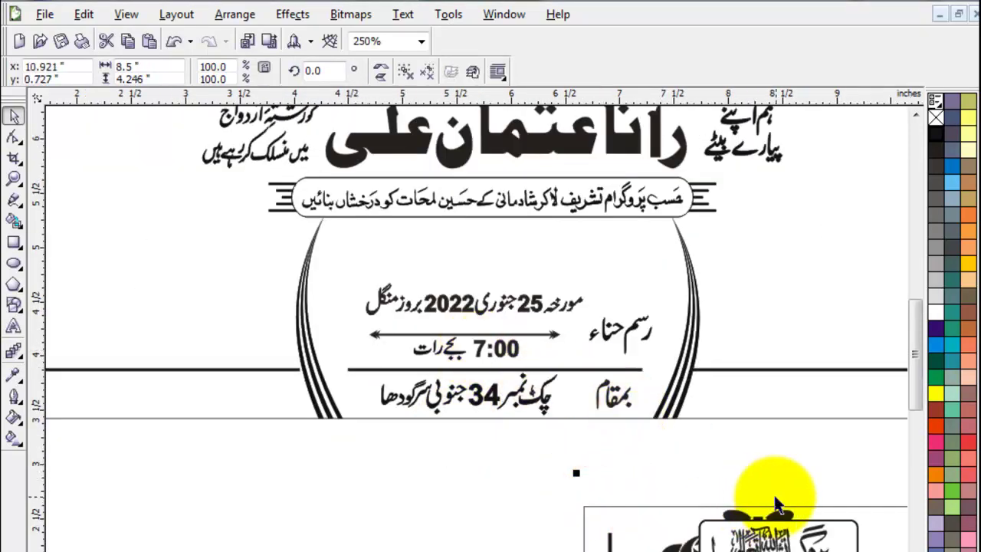
scroll(892, 352, down, 2)
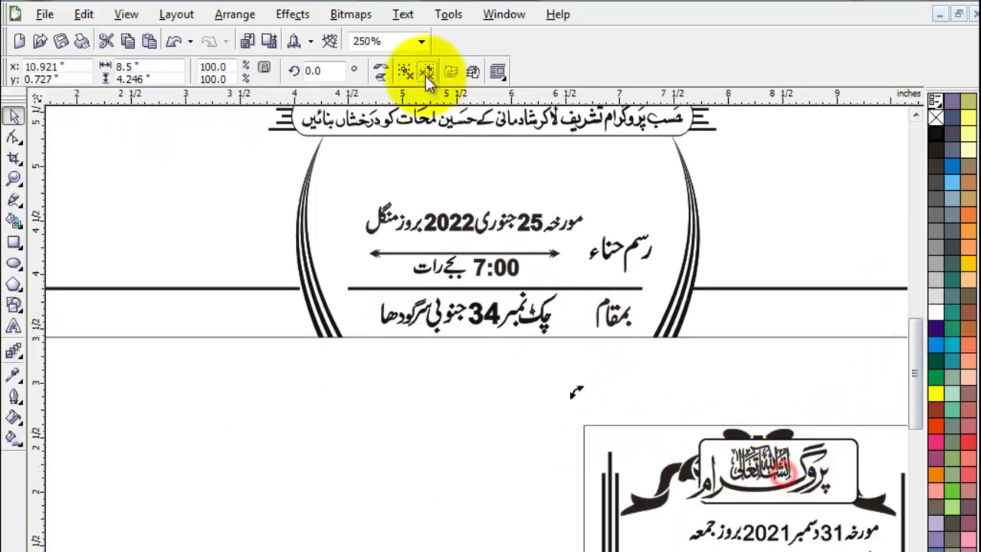
click(434, 491)
mouse_move(766, 467)
mouse_down()
mouse_move(463, 195)
mouse_move(469, 167)
mouse_up()
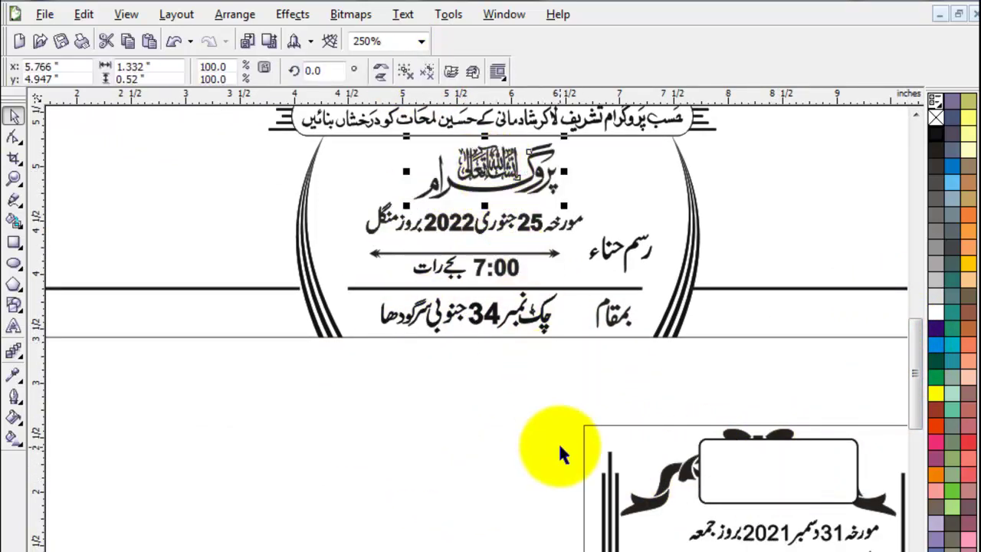
click(519, 459)
Step: Delete the program list from the imported card
scroll(506, 429, down, 2)
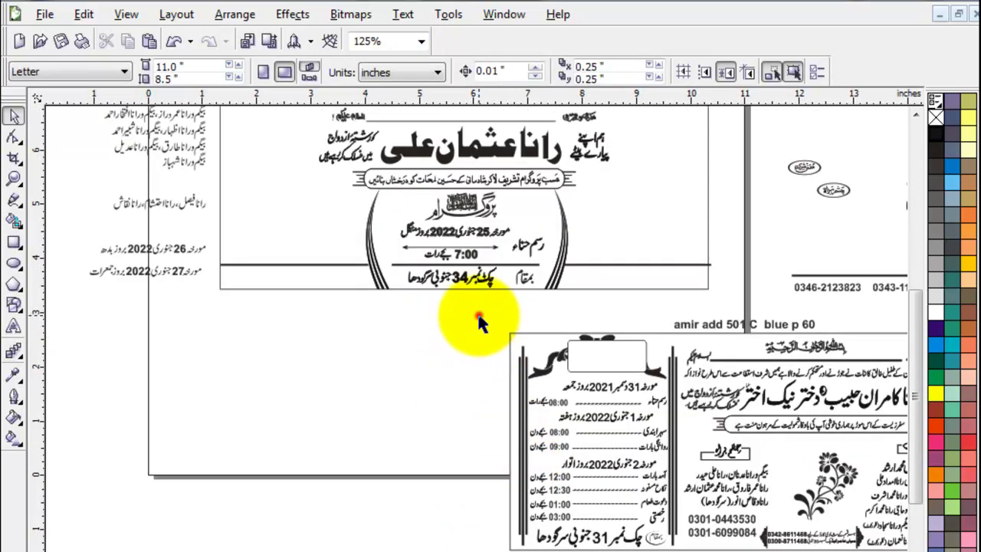
drag(478, 322, 667, 546)
key(Delete)
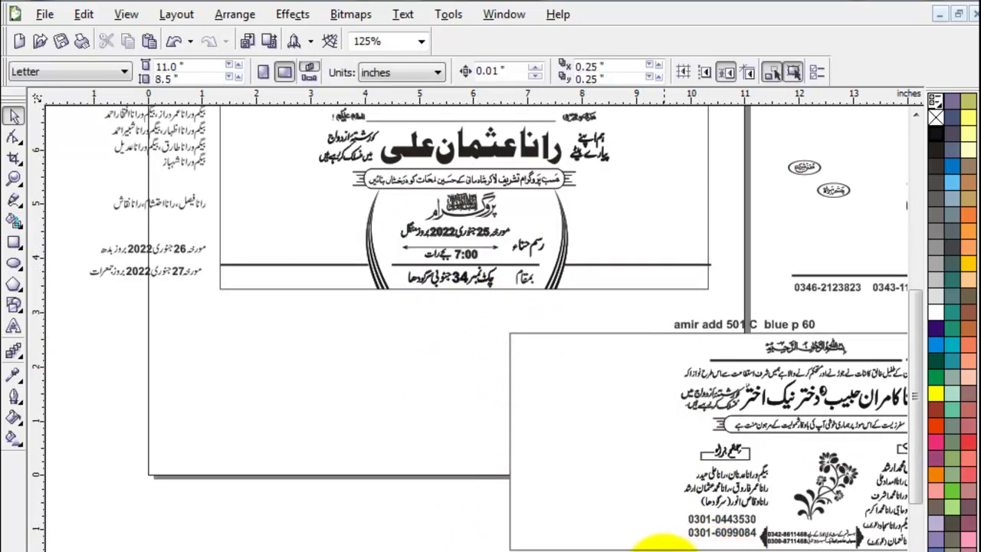
scroll(659, 545, down, 2)
drag(292, 428, 766, 218)
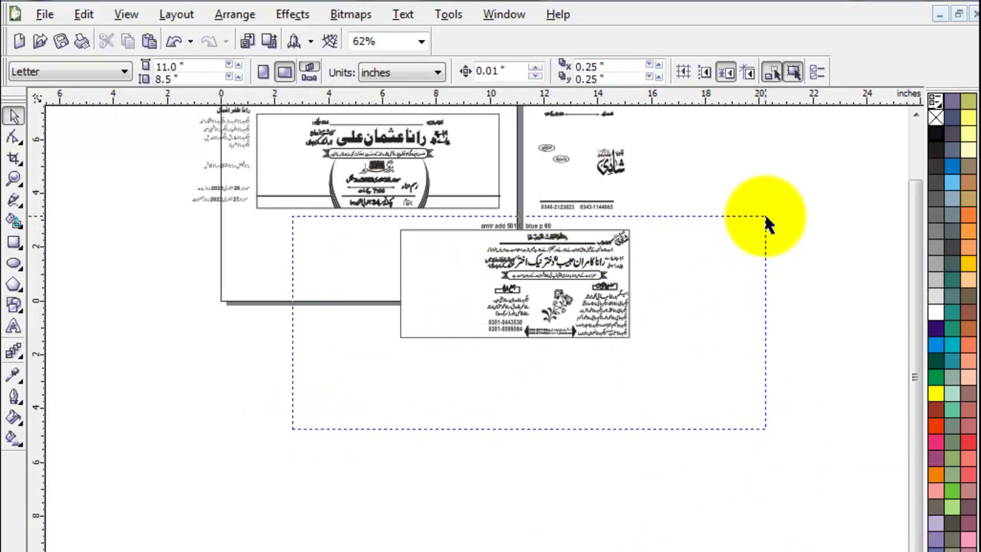
click(662, 430)
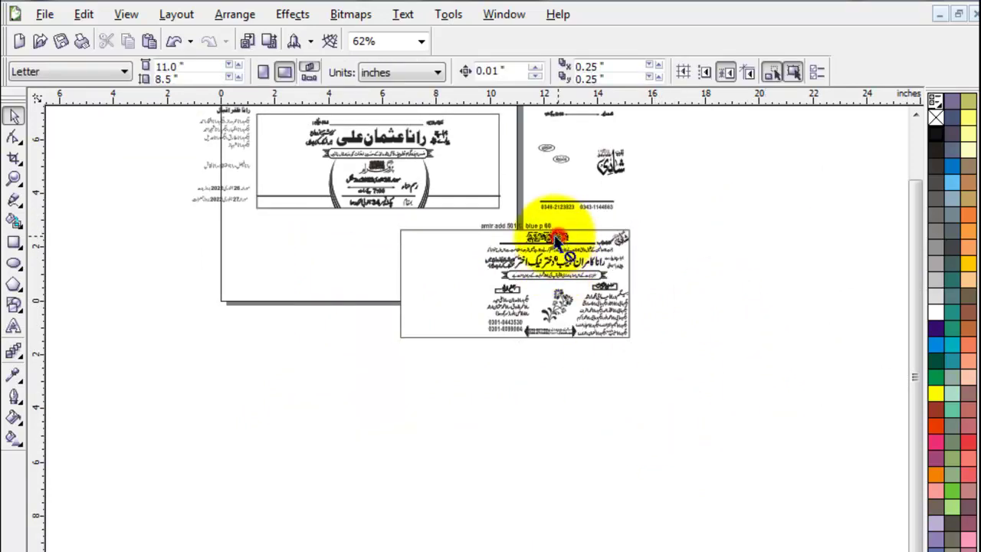
Step: Move the Bismillah calligraphy onto the page, undoing an accidental card deletion
drag(558, 239, 340, 258)
mouse_move(379, 404)
mouse_down()
mouse_move(679, 259)
mouse_move(700, 212)
mouse_up()
key(Delete)
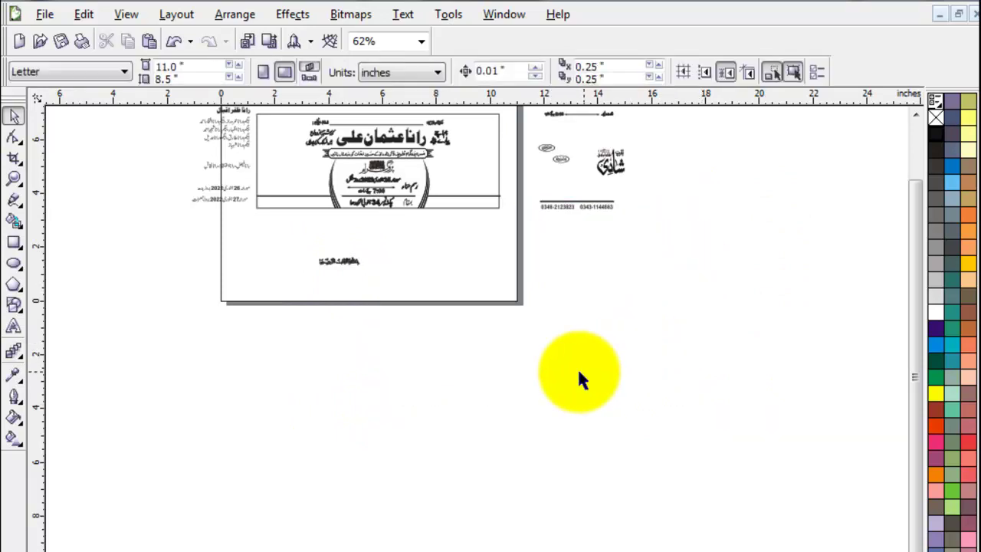
key(ctrl+z)
click(583, 481)
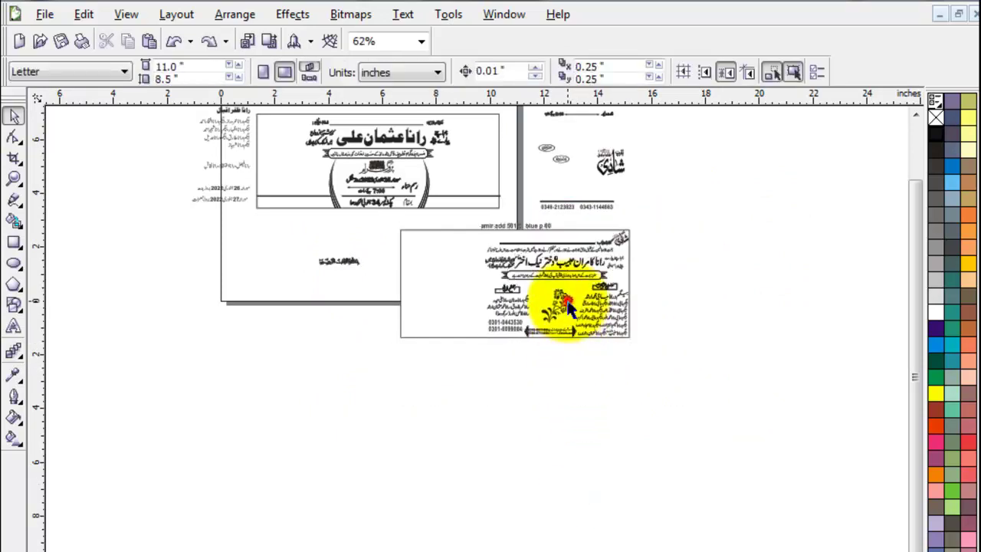
Step: Set the flower and a boxed label aside, then delete the leftover imported card
drag(567, 307, 705, 193)
mouse_move(653, 217)
mouse_down()
mouse_move(404, 356)
mouse_move(393, 347)
mouse_up()
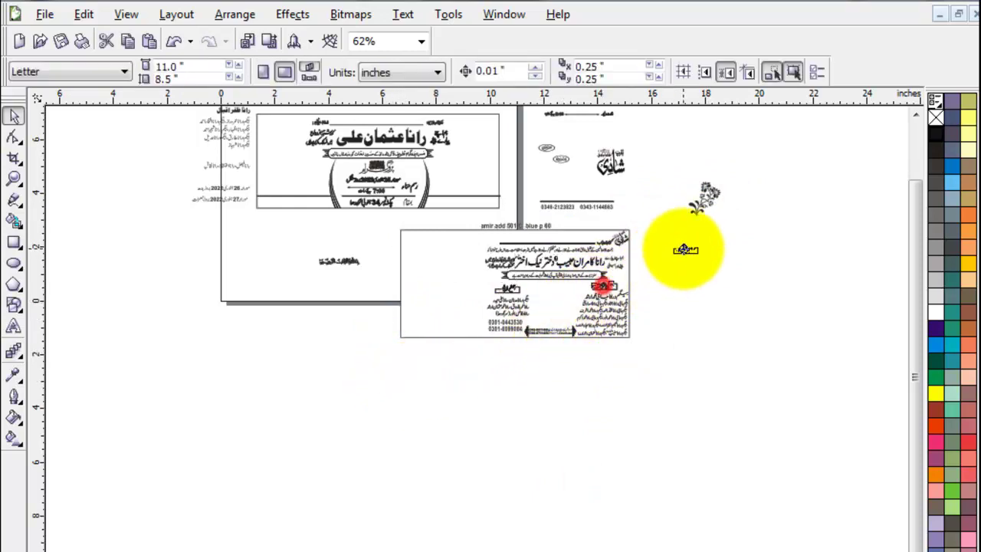
drag(502, 281, 726, 259)
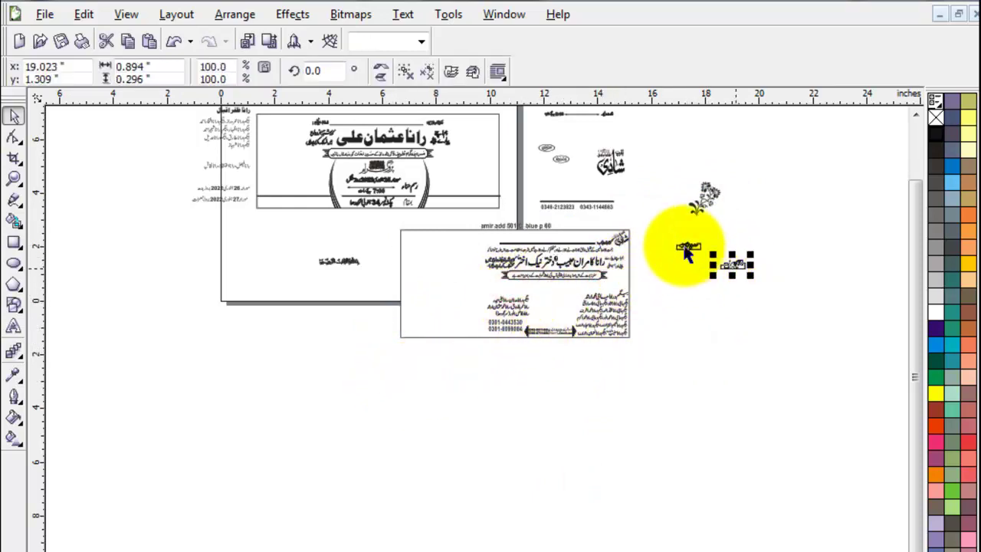
drag(641, 219, 563, 291)
drag(380, 356, 380, 356)
key(Delete)
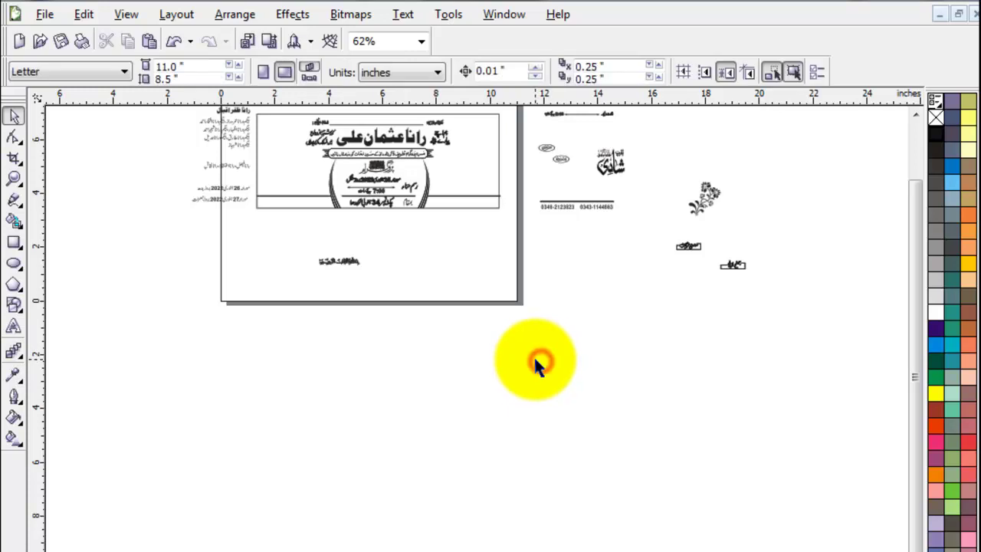
Step: Place two boxed labels beside the phone numbers and the Bismillah above the top border
scroll(541, 360, up, 2)
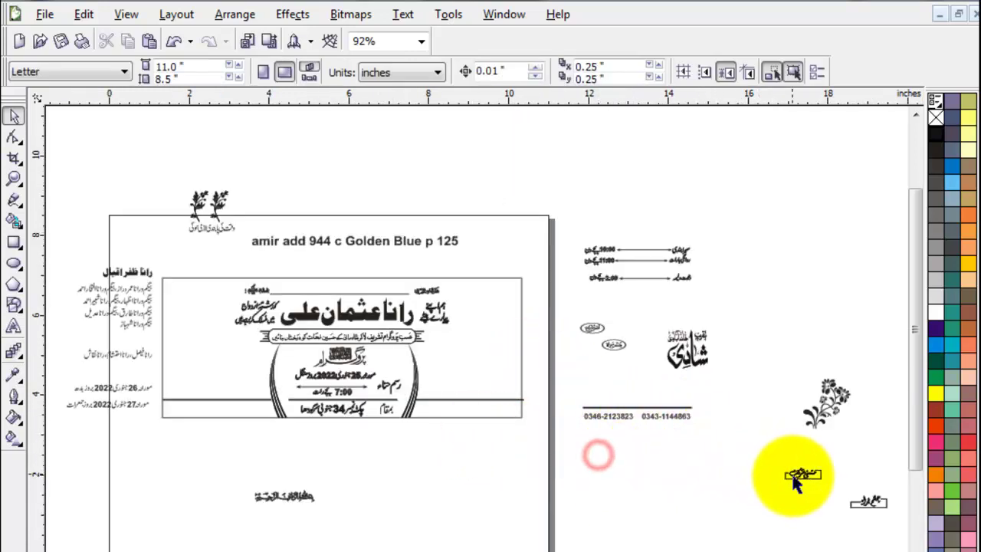
drag(800, 473, 580, 371)
click(691, 479)
drag(864, 499, 551, 352)
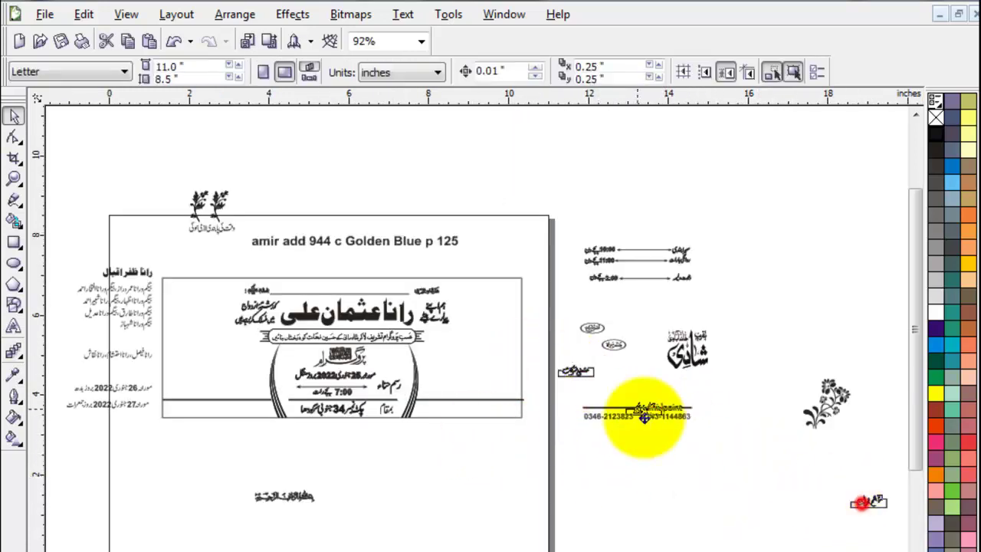
drag(282, 497, 344, 277)
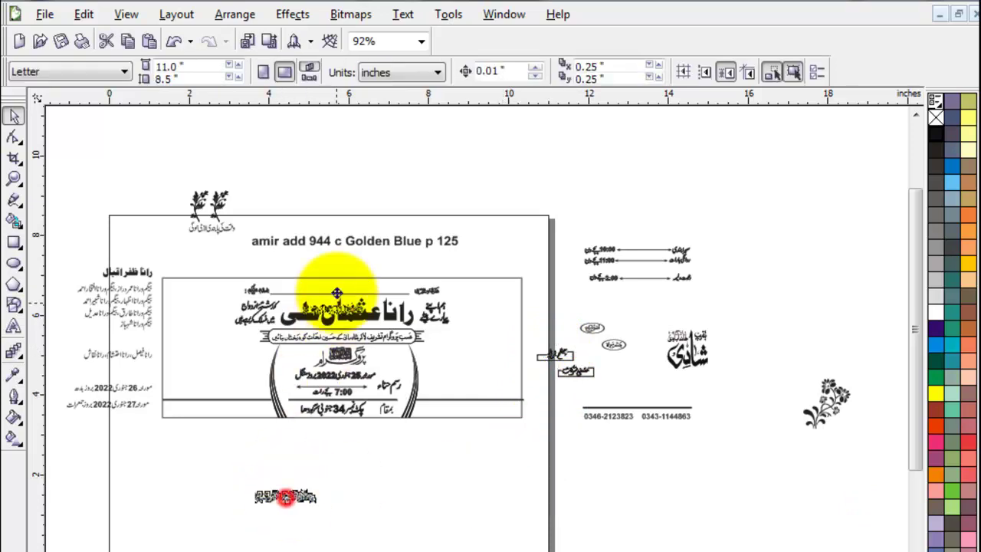
drag(262, 263, 449, 332)
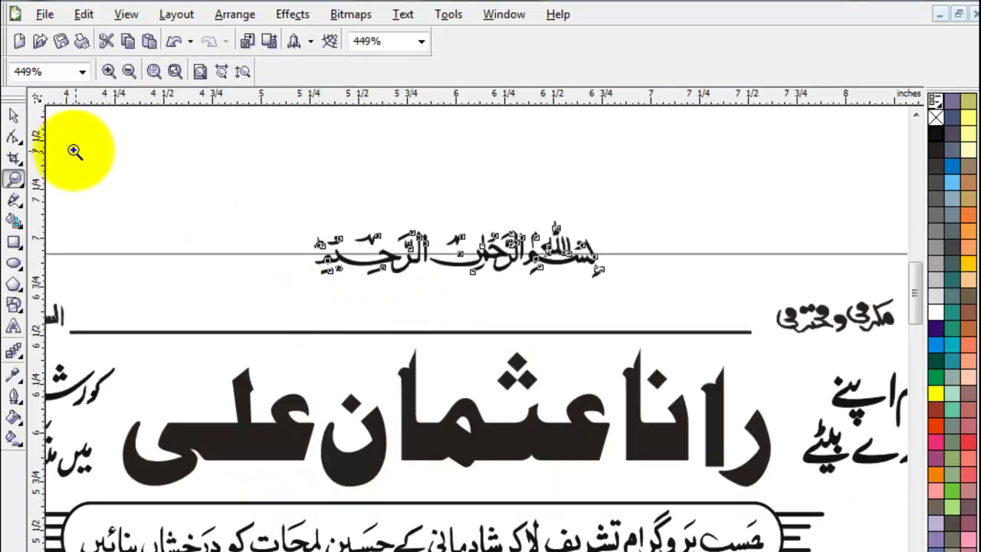
Step: Scale the Bismillah heading down and nudge it just beneath the card's top rule
click(13, 115)
click(490, 264)
mouse_move(606, 284)
mouse_down()
mouse_move(573, 286)
mouse_move(573, 275)
mouse_up()
click(643, 258)
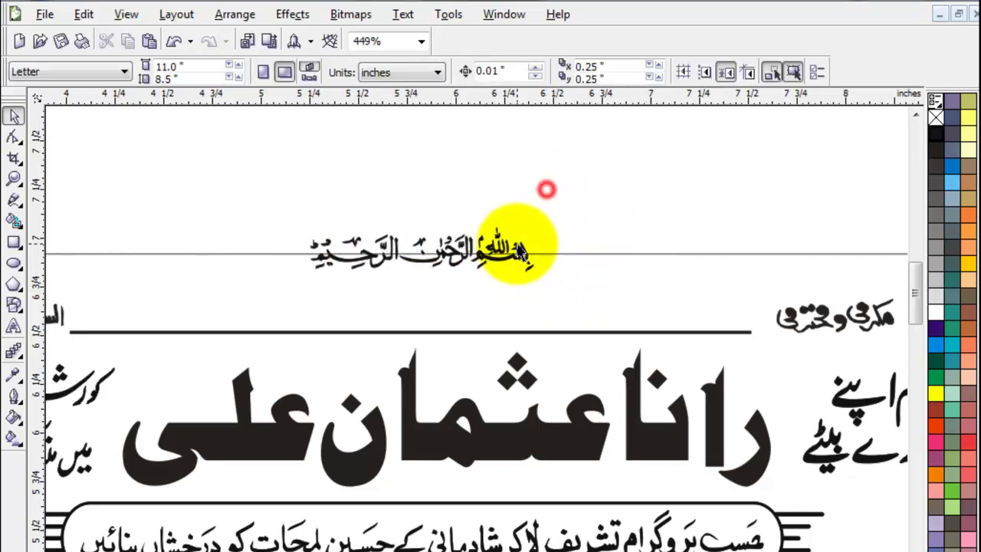
click(484, 259)
key(Down)
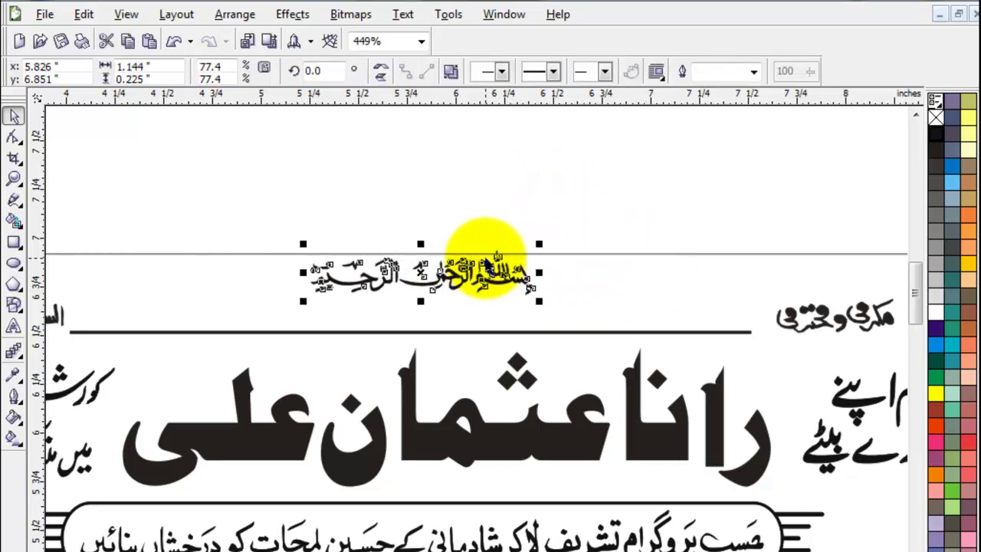
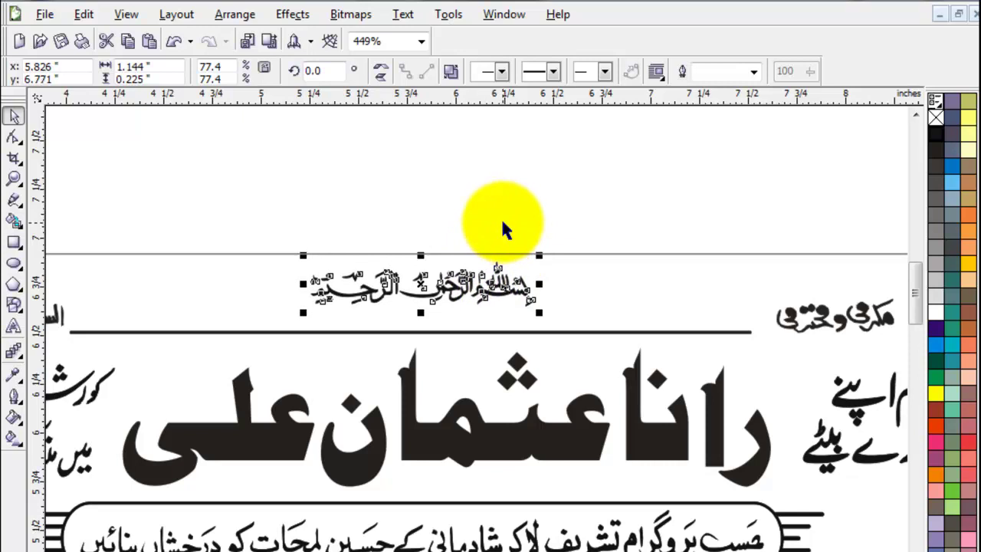
Step: Zoom into the card's programme section and nudge the date line slightly down
click(502, 222)
key(F4)
click(599, 209)
key(z)
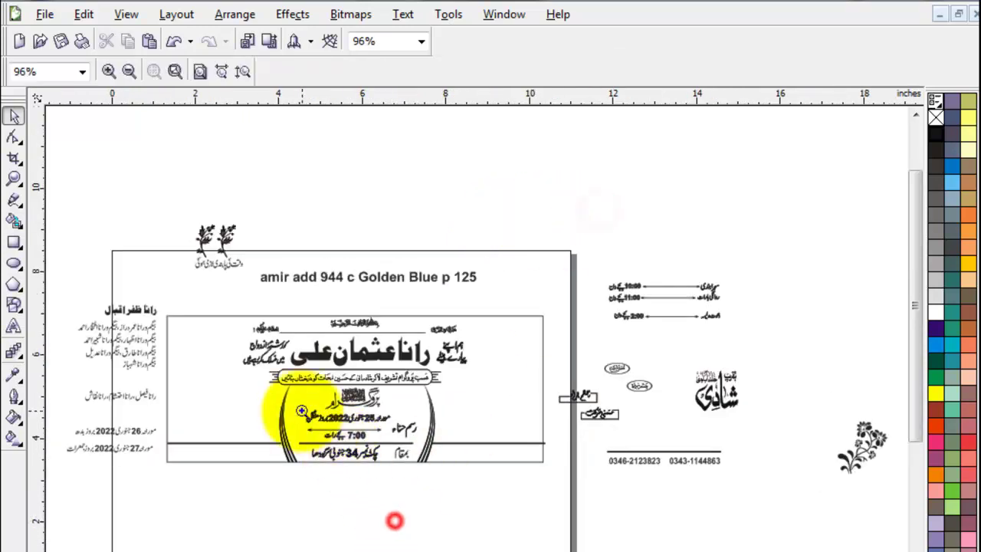
drag(258, 369, 470, 514)
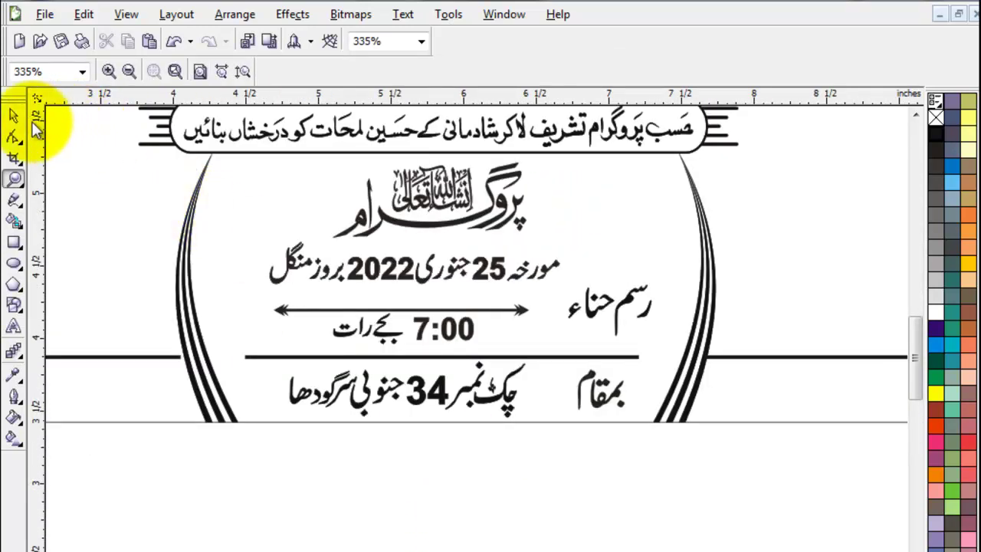
click(13, 115)
click(491, 218)
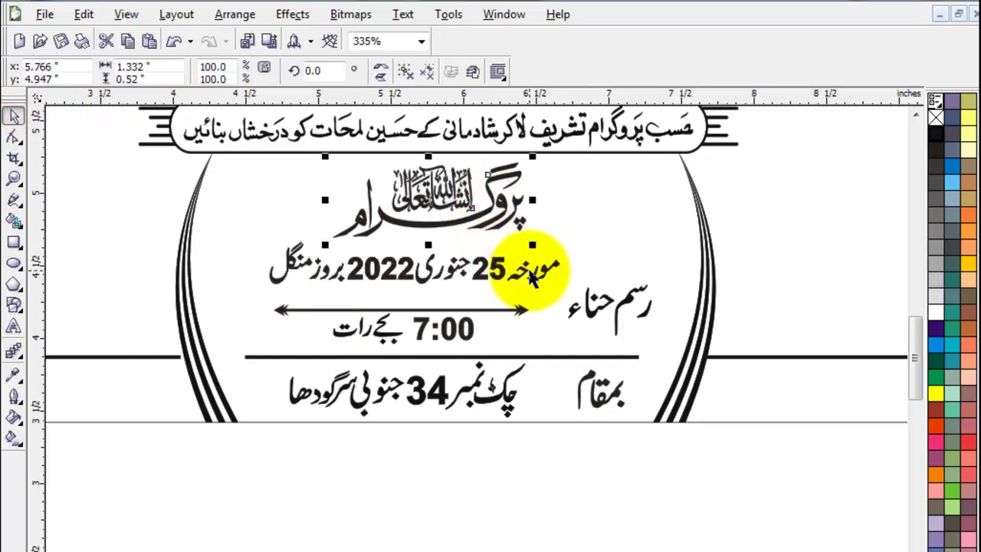
drag(526, 270, 520, 243)
Step: Enlarge the پروگرام calligraphy to about 94% and centre it above the date line
click(490, 219)
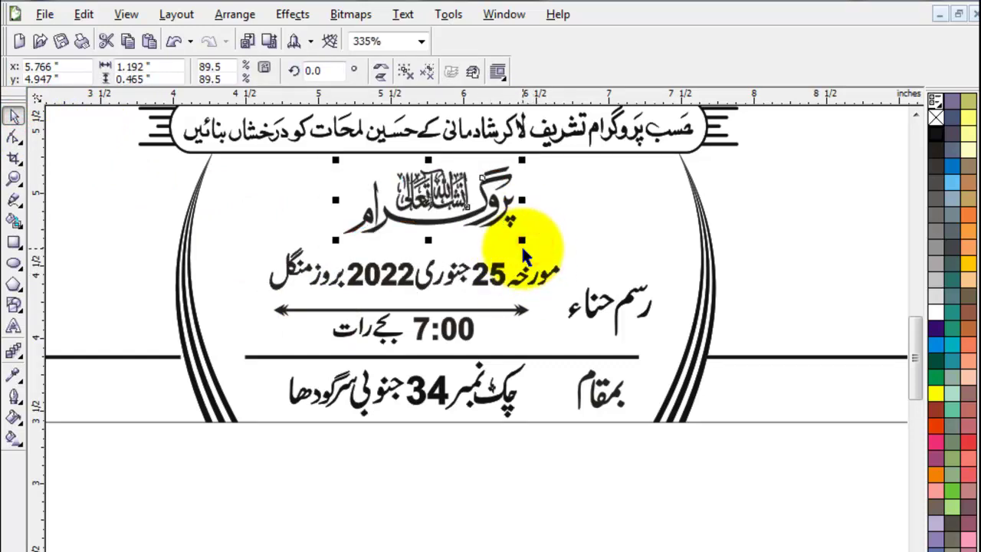
drag(523, 160, 545, 162)
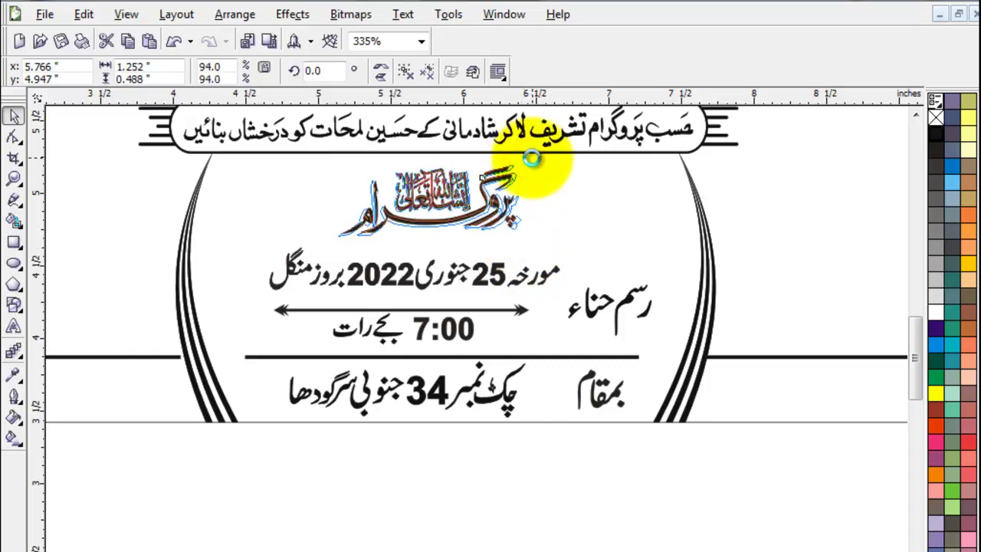
click(483, 491)
click(461, 219)
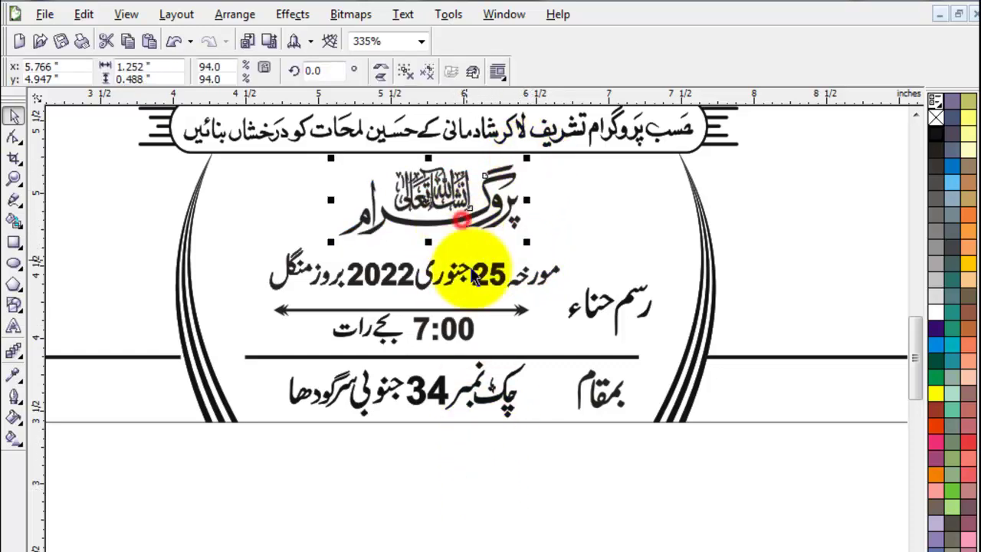
shift+click(492, 276)
key(c)
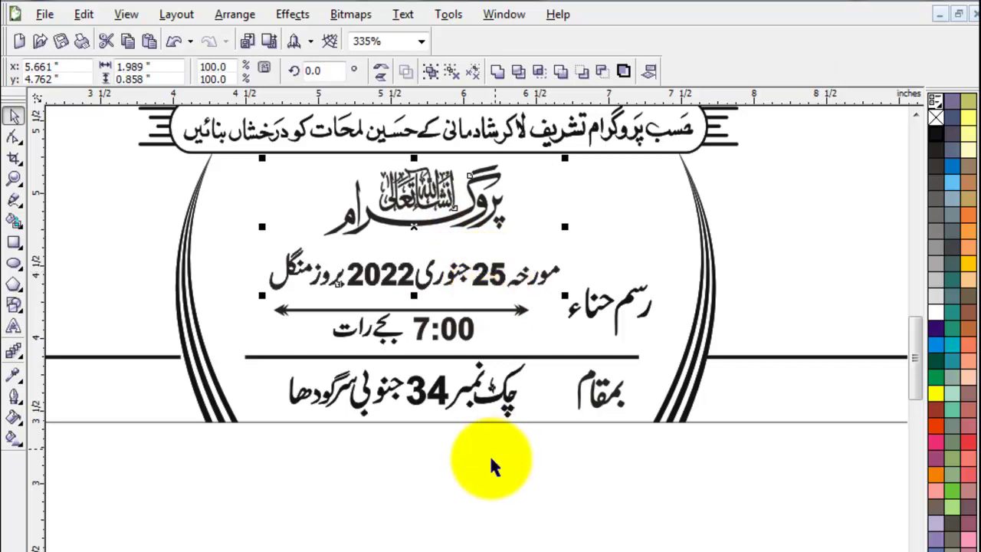
click(492, 458)
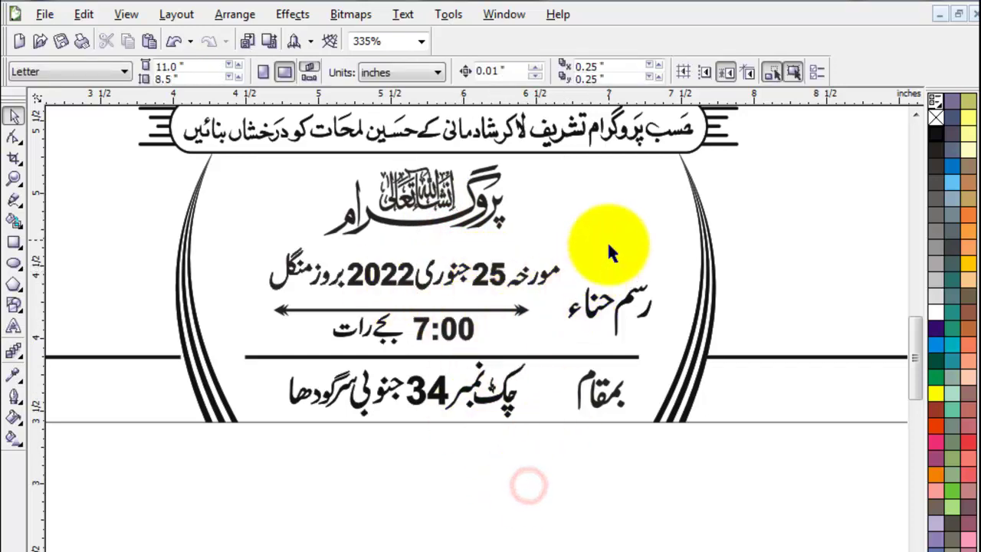
scroll(342, 498, down, 3)
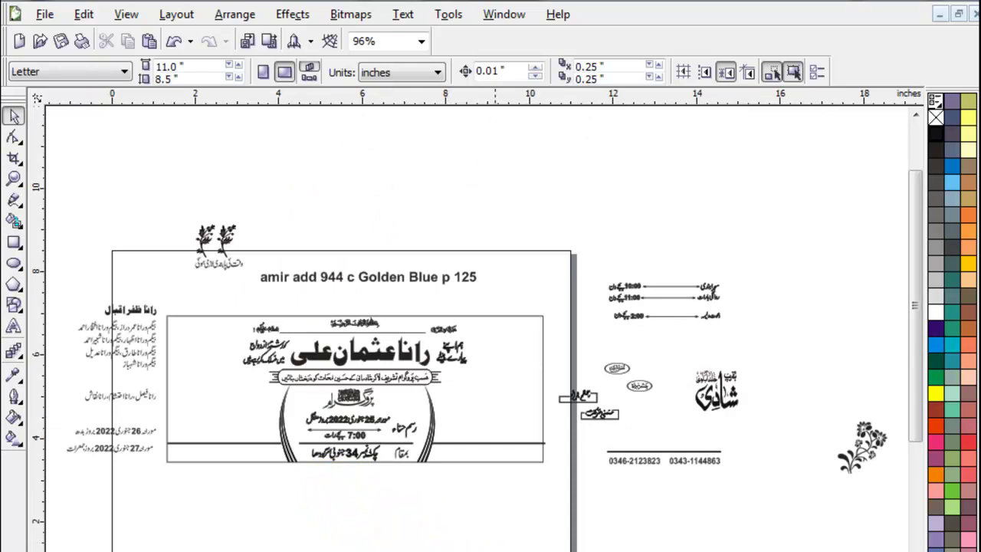
Step: Zoom in on the family names block beside the card and nudge it upward
scroll(492, 528, left, 2)
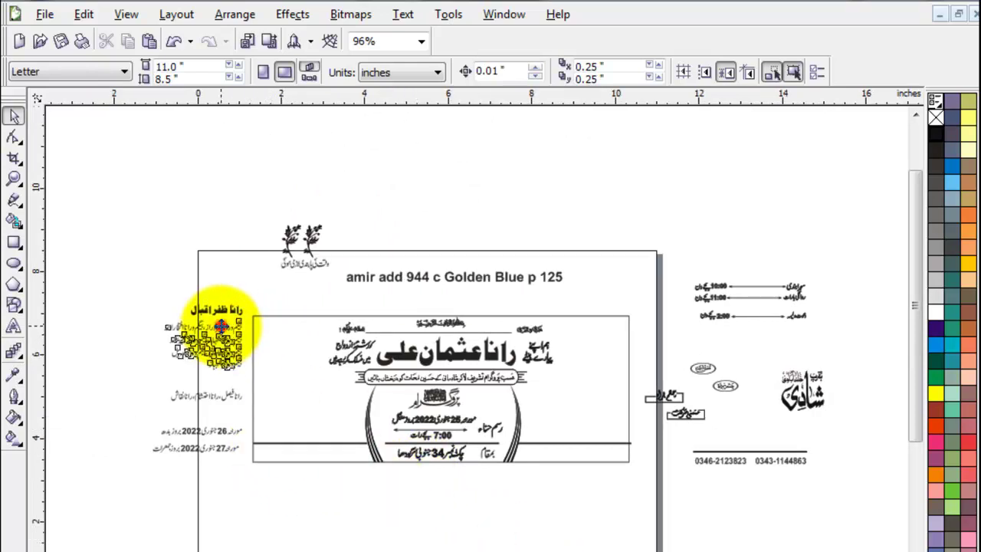
click(221, 326)
key(z)
drag(136, 293, 284, 405)
click(13, 115)
click(55, 289)
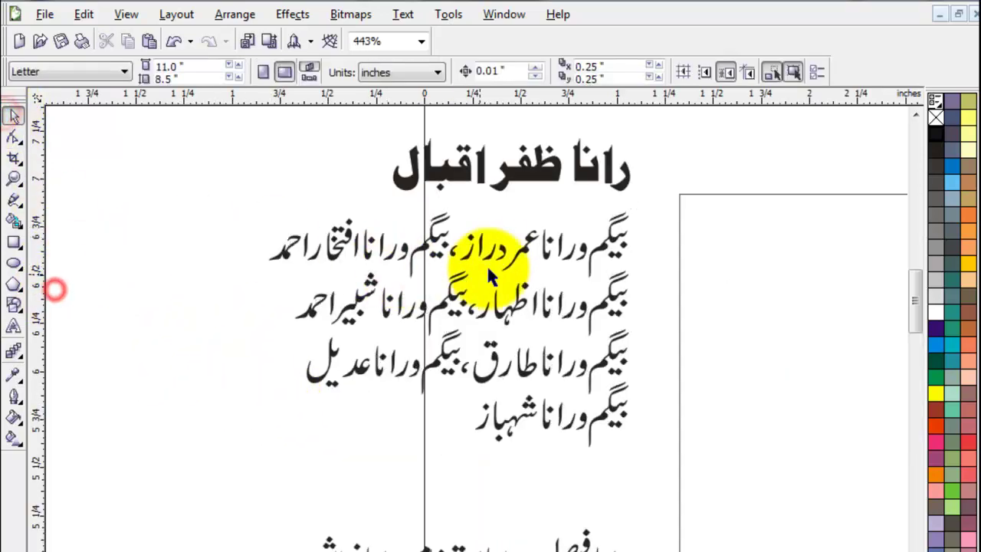
click(504, 259)
key(Up)
key(Up)
key(Up)
key(Up)
key(Up)
key(Up)
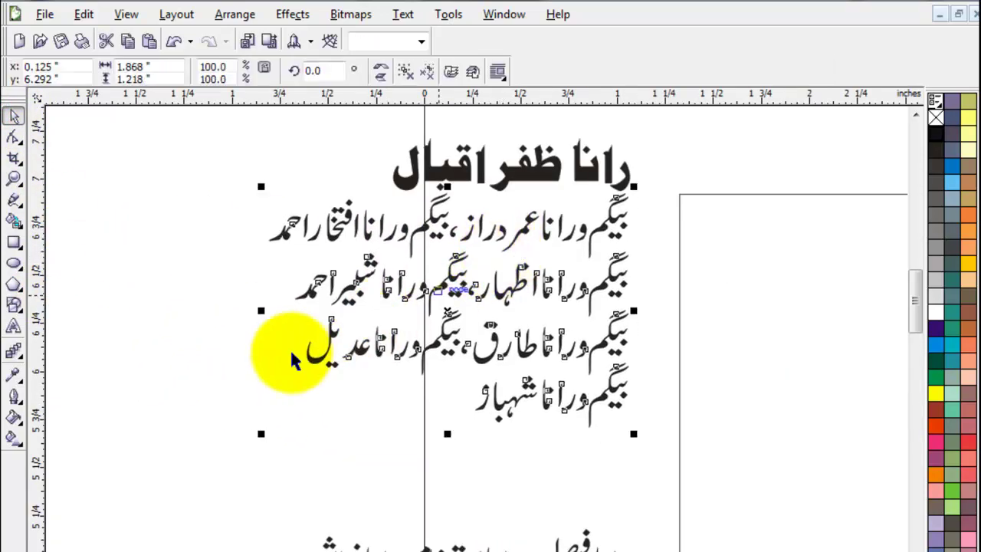
click(251, 390)
Step: Give the family names text a 0.5 pt outline with round caps and corners, scaling with the text
click(914, 114)
mouse_move(668, 199)
mouse_down()
mouse_move(219, 545)
mouse_move(181, 549)
mouse_up()
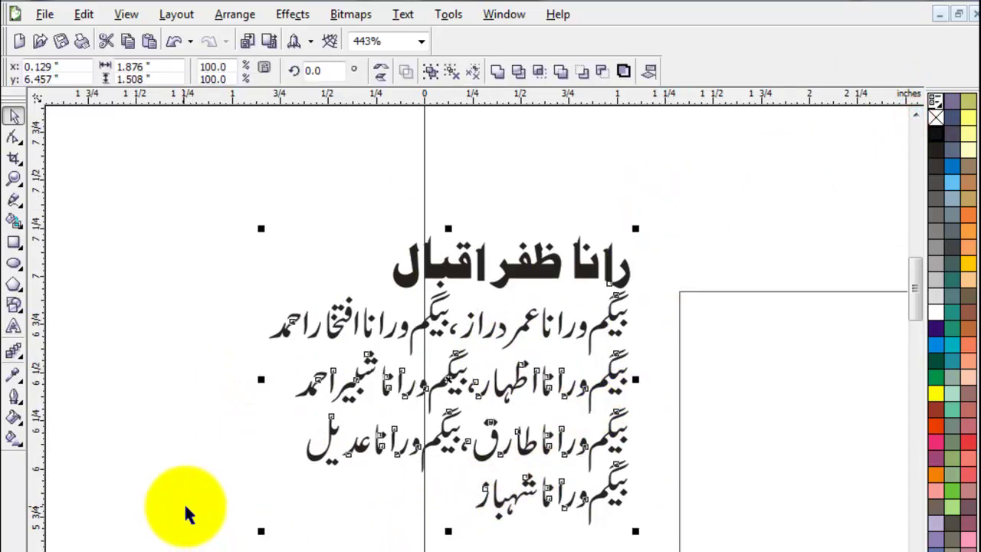
click(154, 508)
click(435, 322)
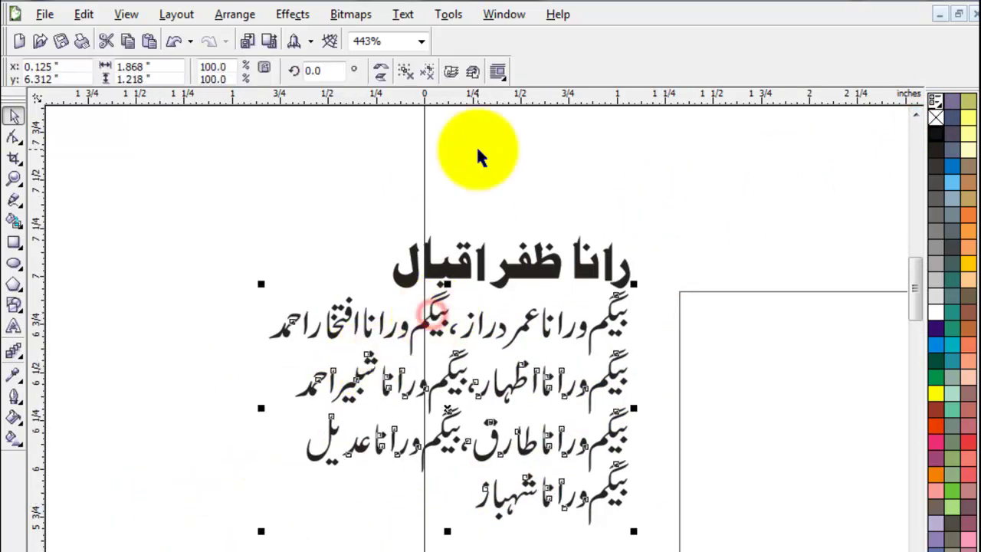
click(406, 73)
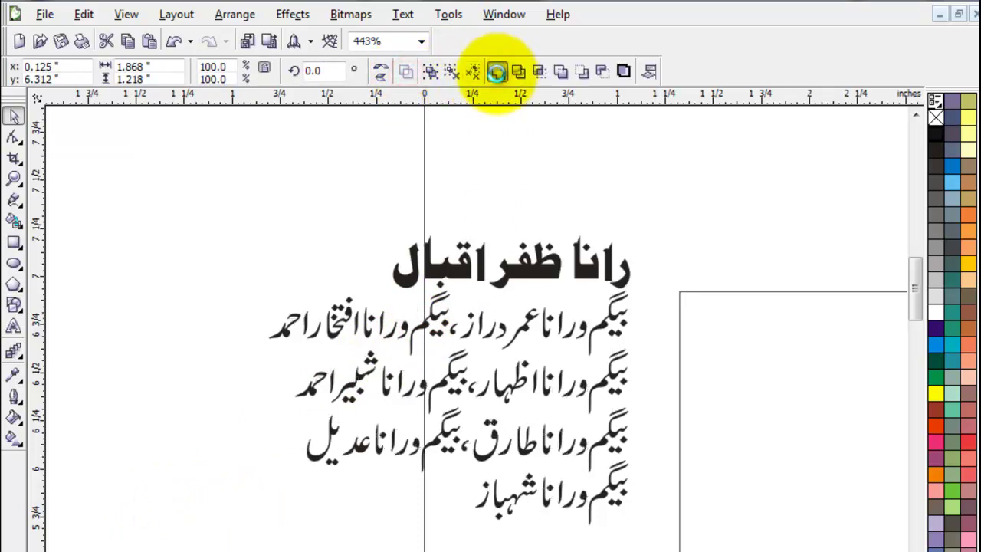
click(497, 71)
key(F12)
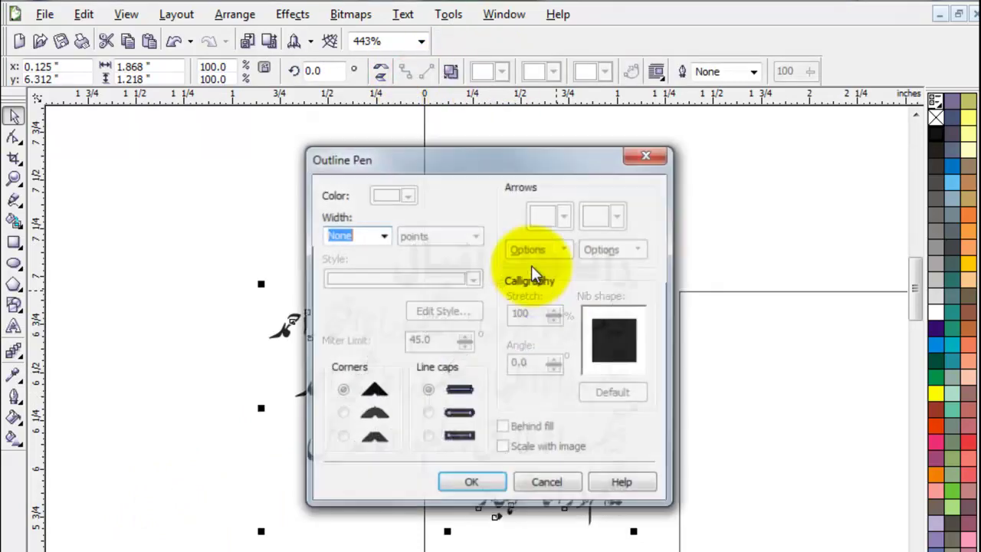
click(383, 235)
click(344, 278)
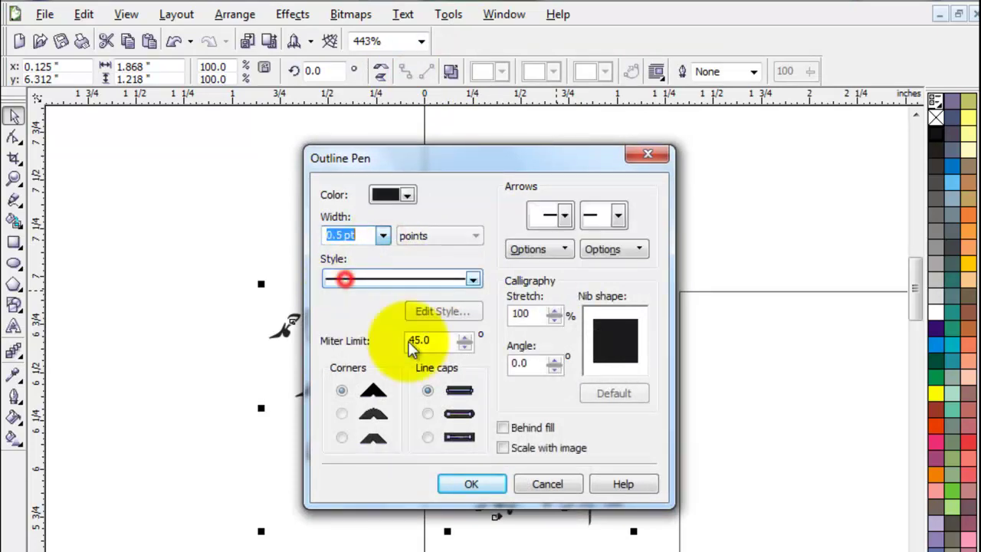
click(501, 447)
click(428, 413)
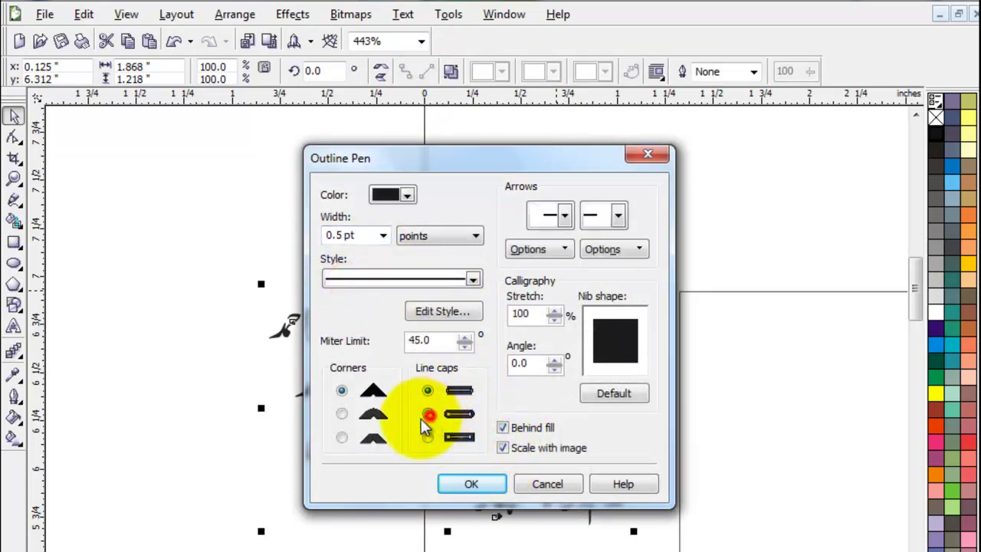
click(342, 413)
click(469, 485)
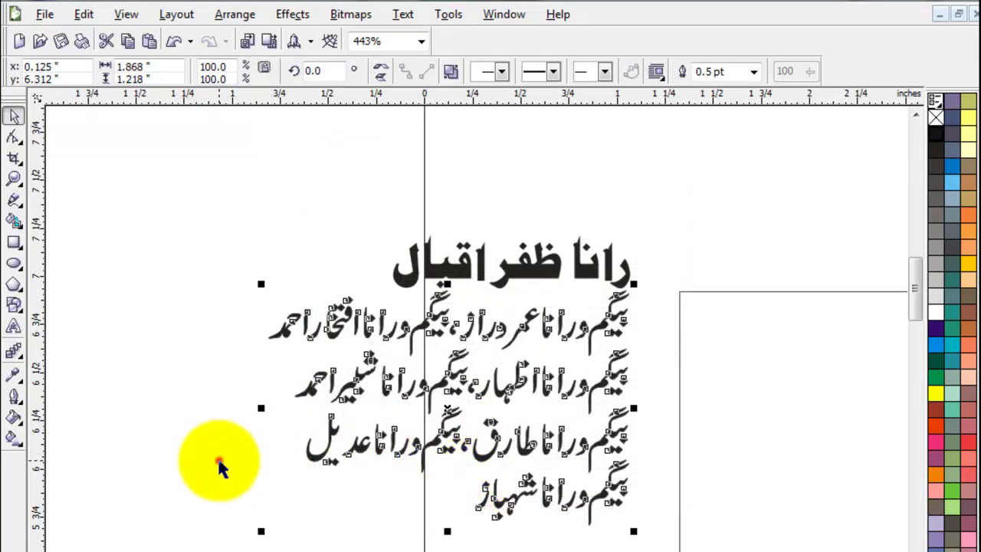
Step: Select the names block together with its heading and zoom out to the full layout
click(219, 459)
click(612, 328)
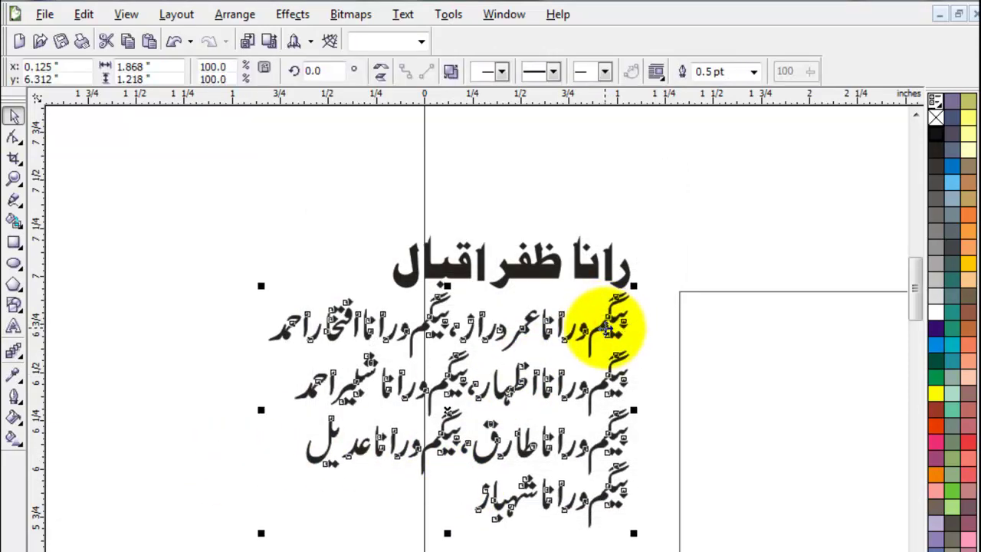
shift+click(515, 268)
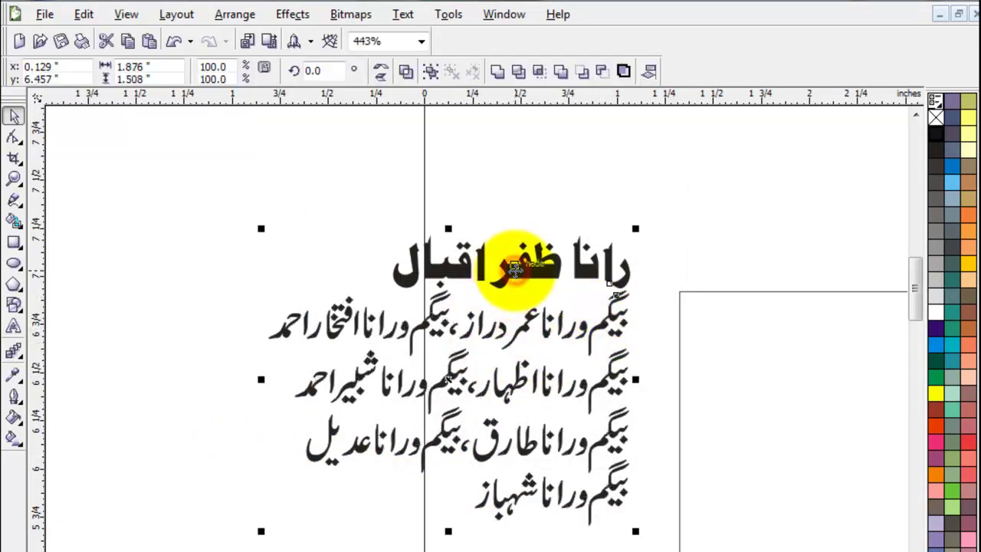
key(F4)
Step: Move the family names block into the right side of the card
drag(130, 337, 514, 407)
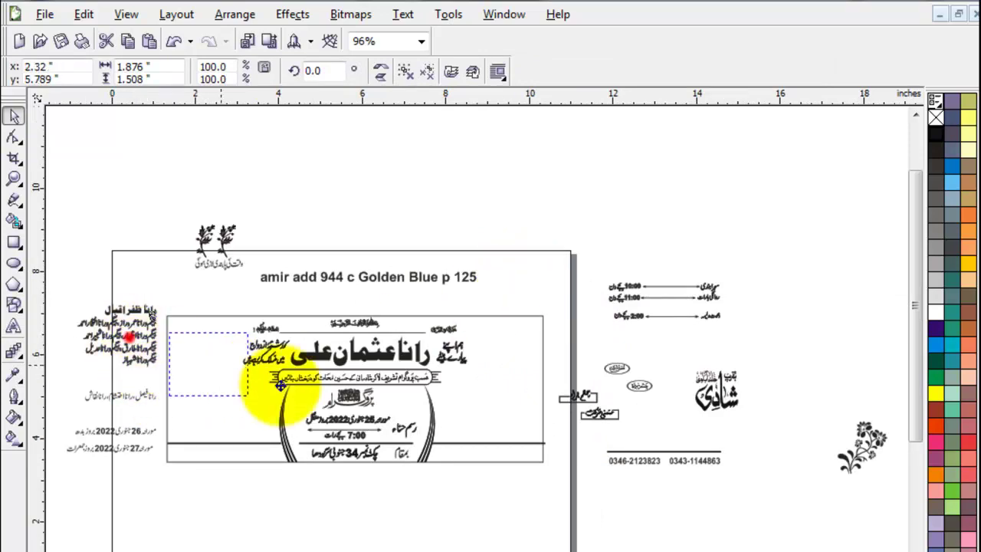
key(z)
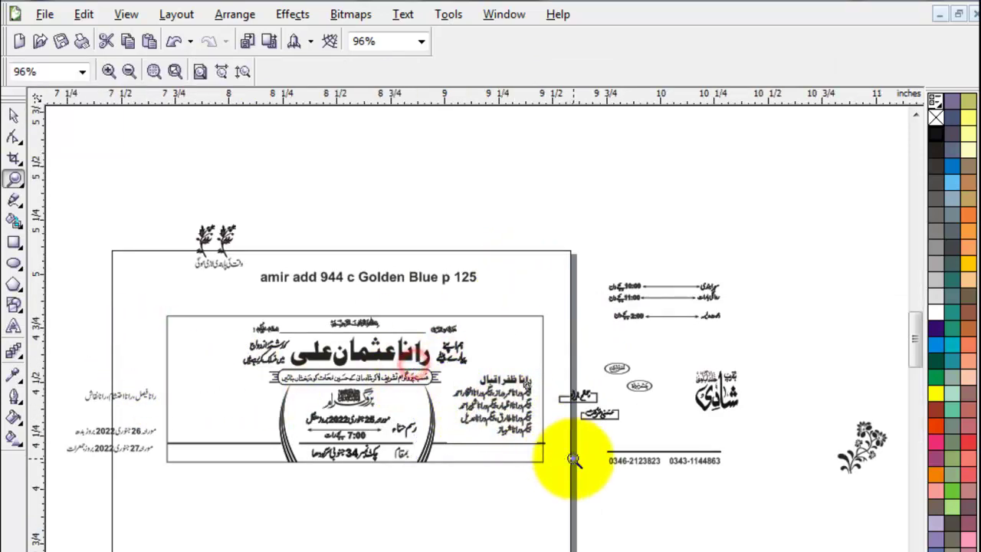
key(shift+F2)
click(14, 114)
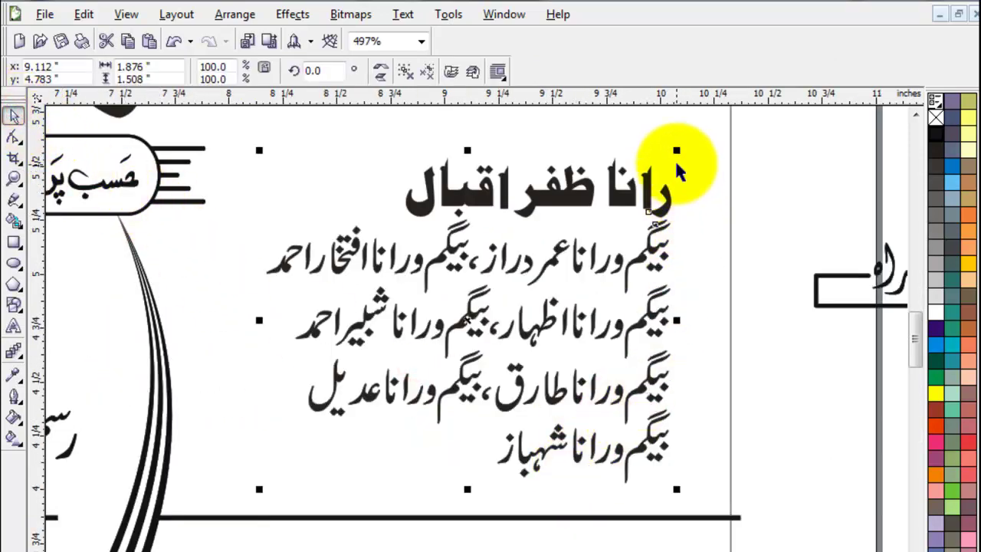
scroll(459, 373, up, 1)
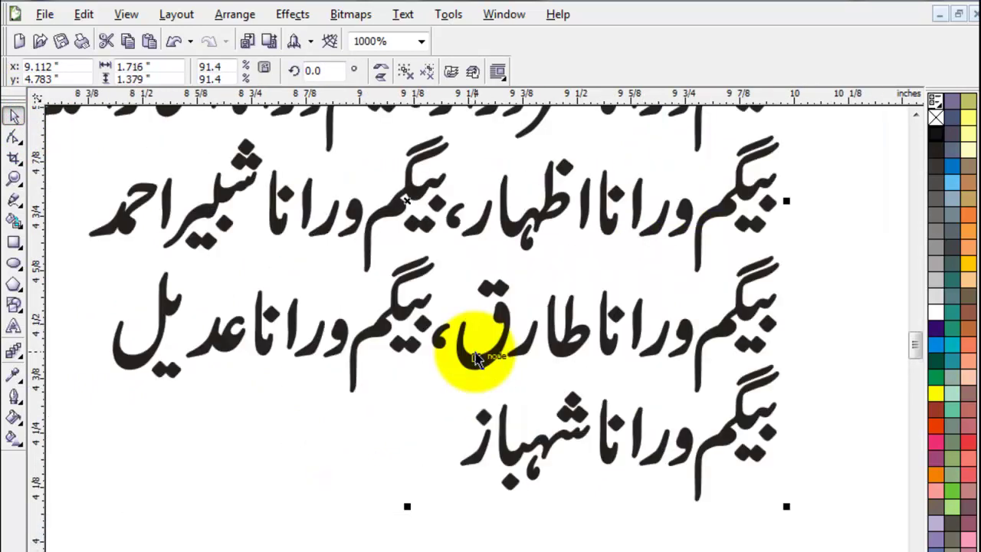
key(F4)
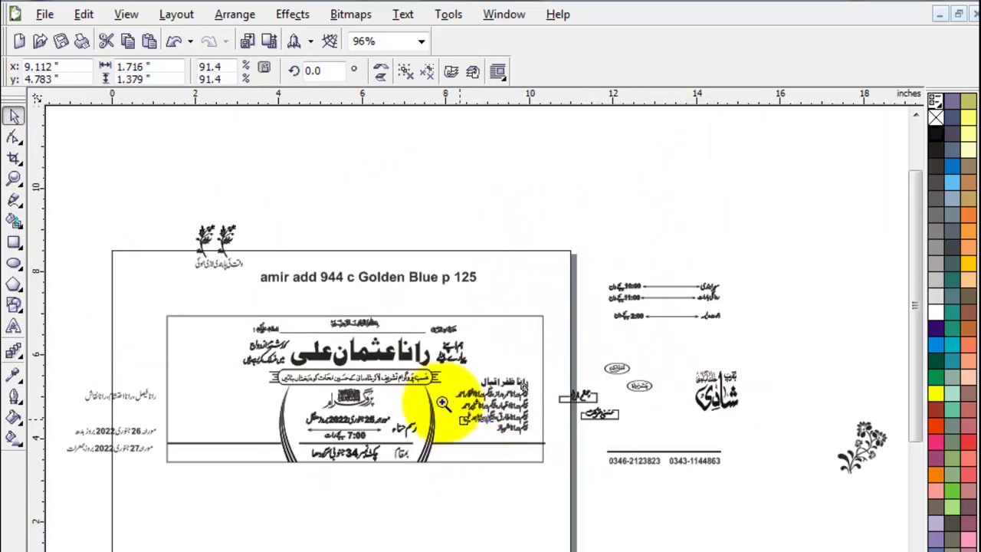
Step: Lower the names block slightly, enlarge it to about 120%, and nudge it left
key(z)
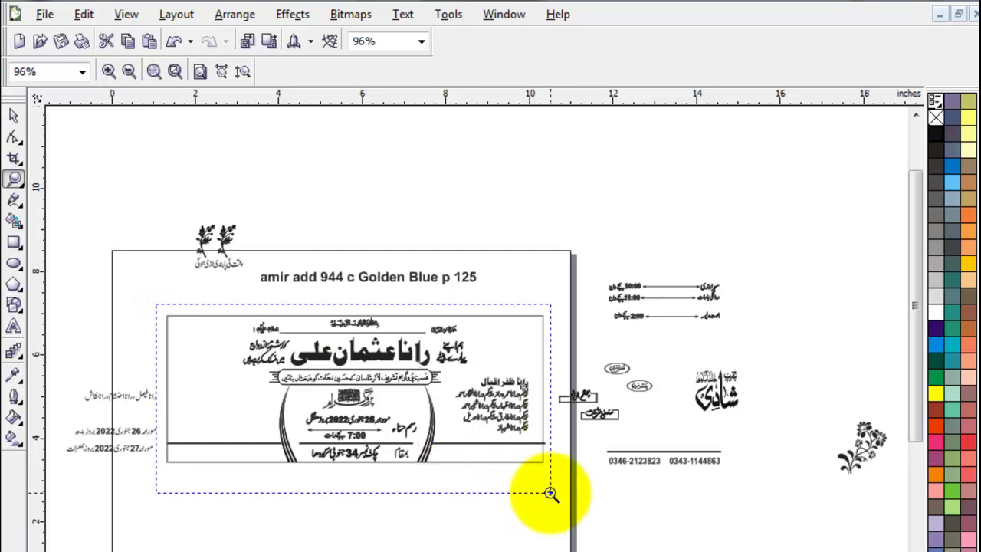
drag(459, 476, 585, 497)
click(13, 115)
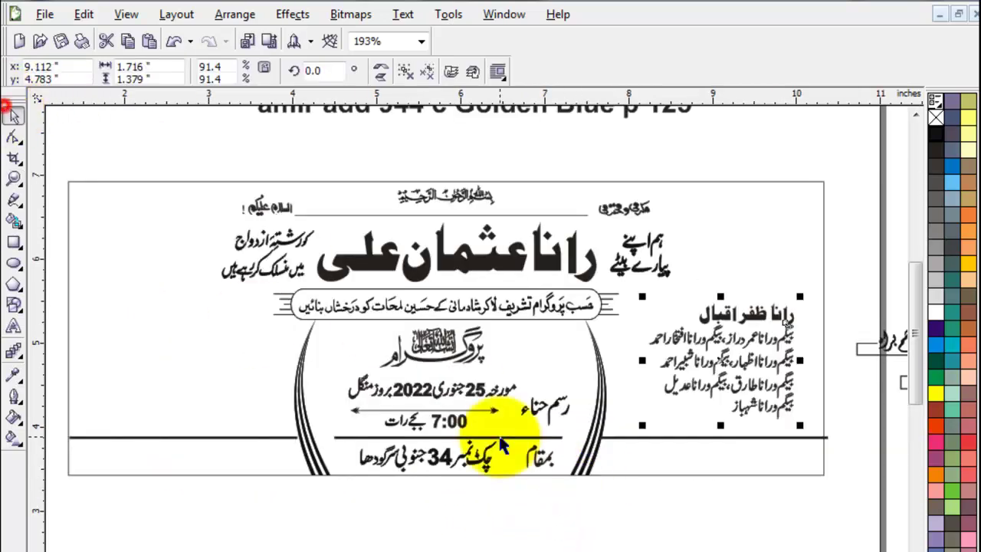
click(681, 519)
click(747, 438)
click(766, 526)
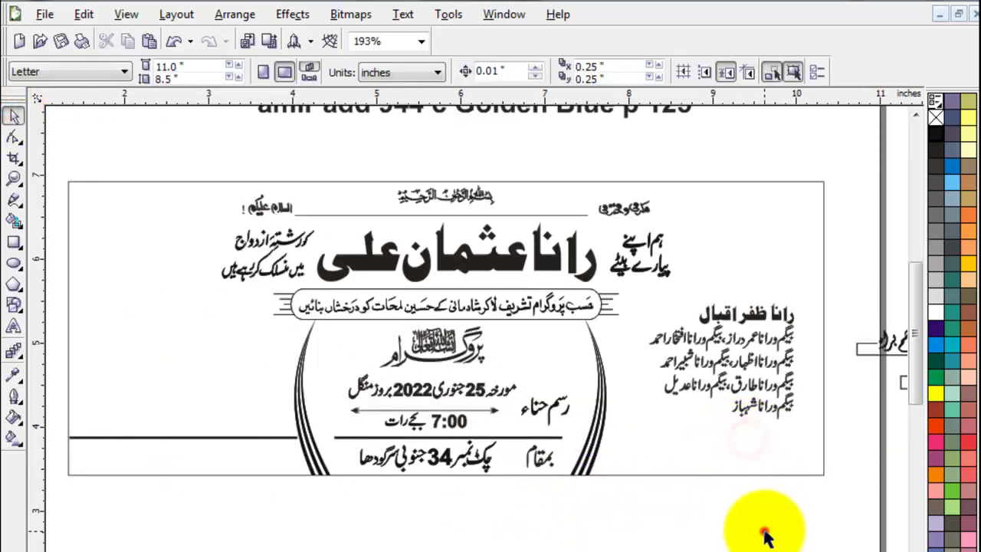
click(768, 410)
drag(764, 414, 765, 438)
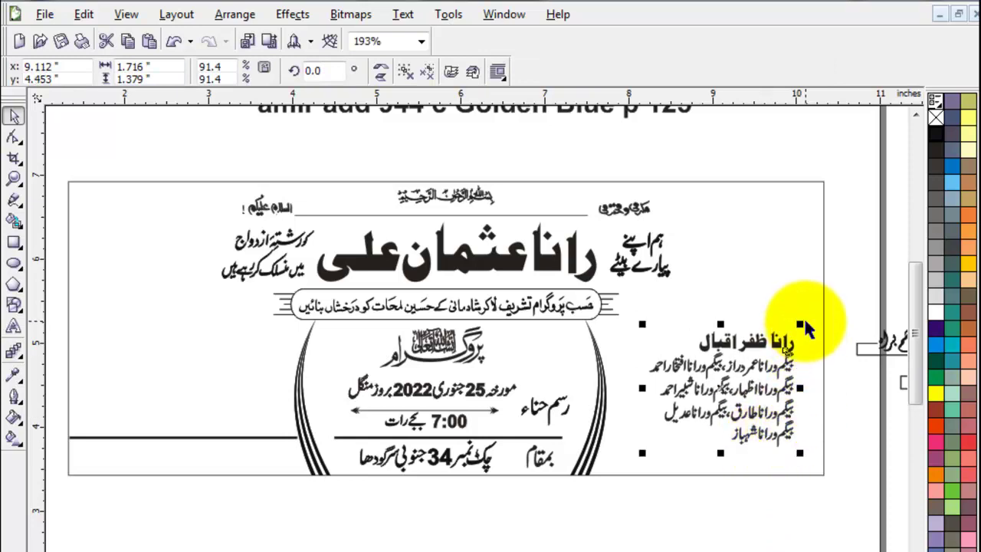
drag(801, 324, 823, 307)
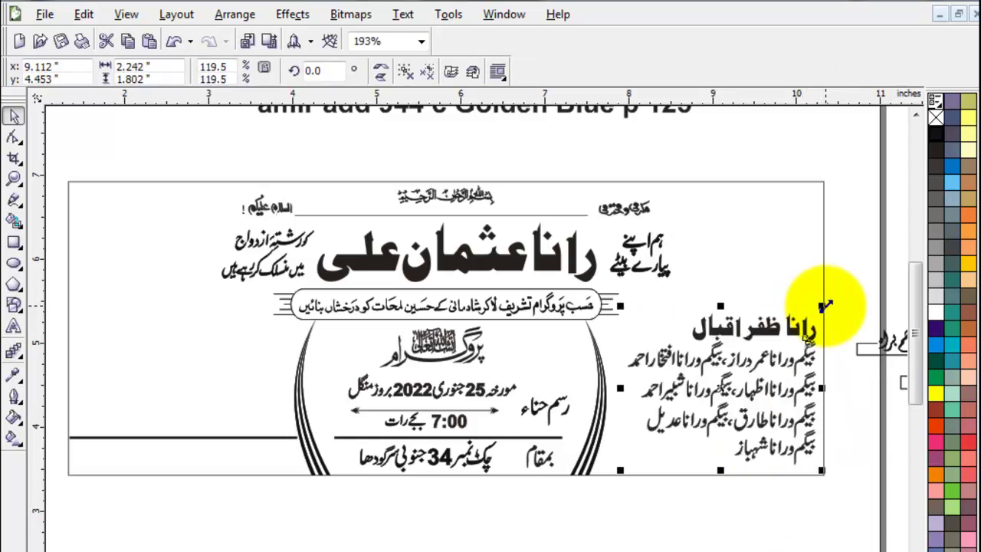
drag(689, 395, 683, 396)
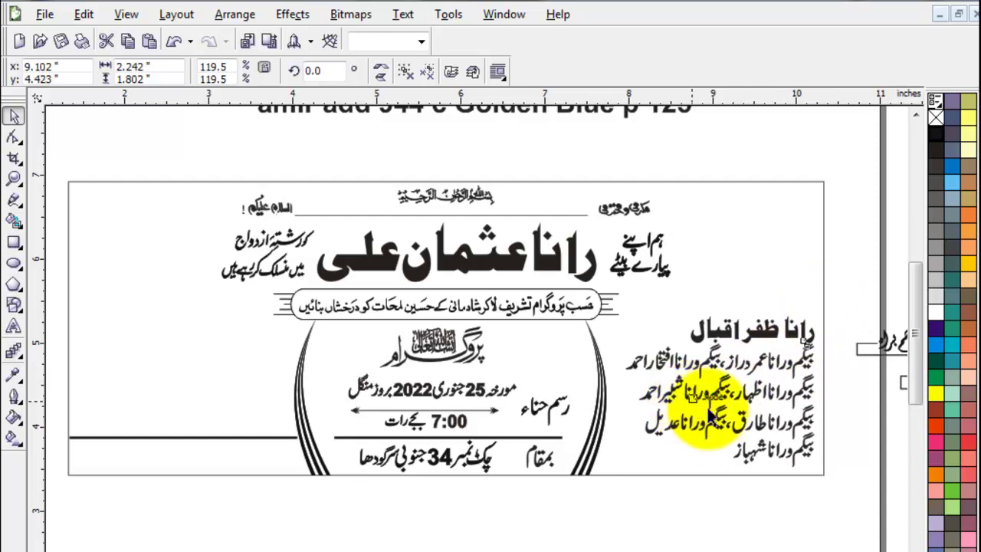
click(771, 532)
scroll(751, 526, right, 5)
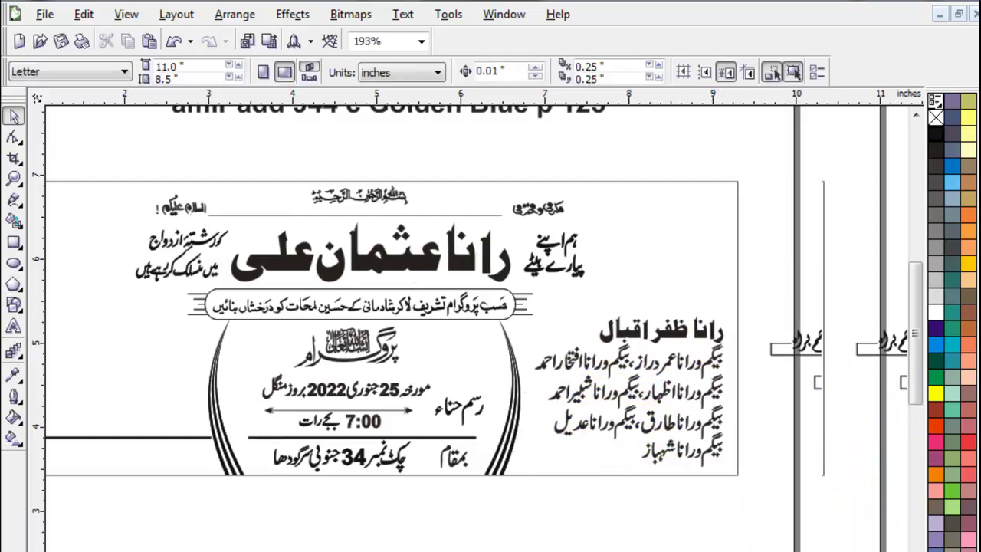
Step: Move the oval label onto the card and position the boxed label above the family heading
drag(707, 301, 495, 292)
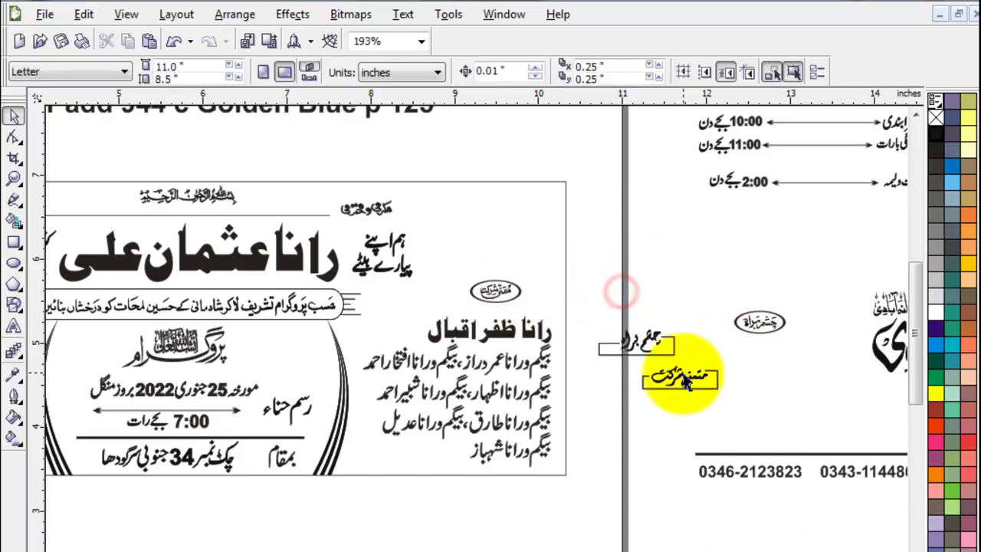
mouse_move(657, 380)
mouse_down()
mouse_move(573, 285)
mouse_move(494, 288)
mouse_move(503, 286)
mouse_up()
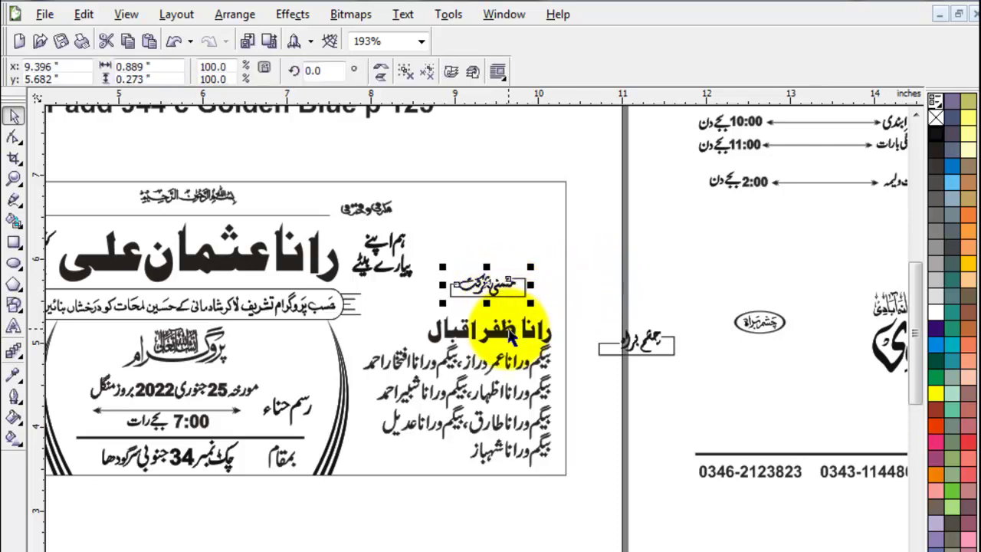
click(505, 328)
click(597, 416)
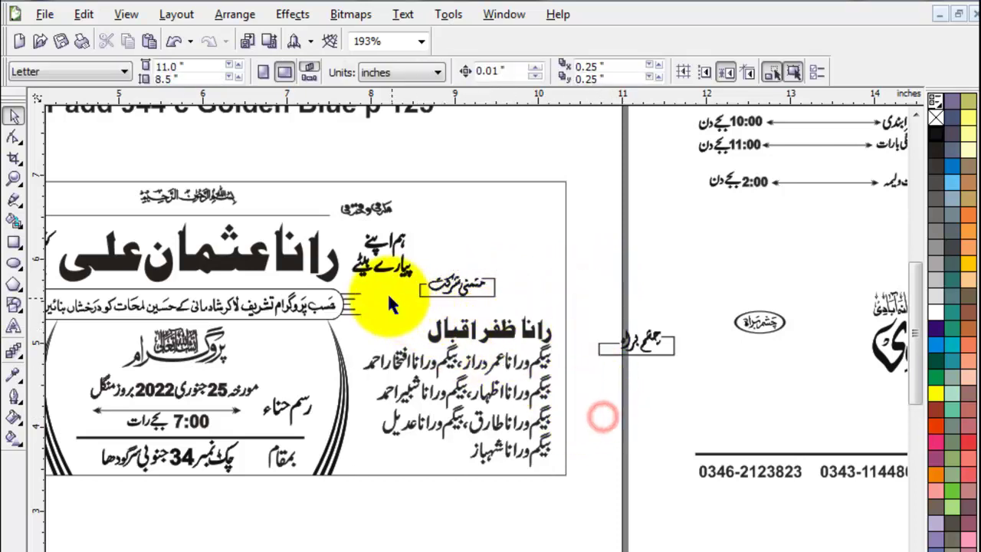
key(z)
click(452, 320)
click(13, 115)
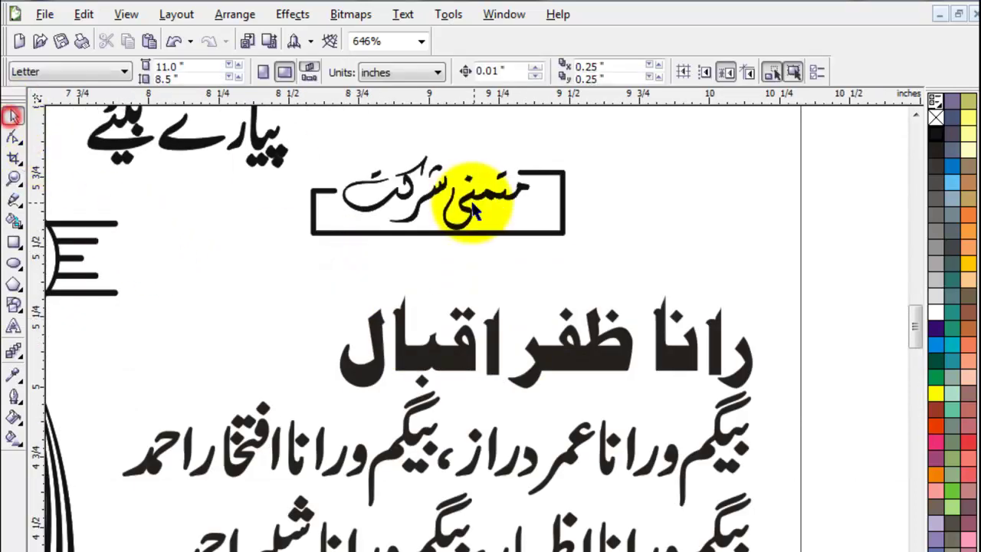
drag(479, 198, 560, 227)
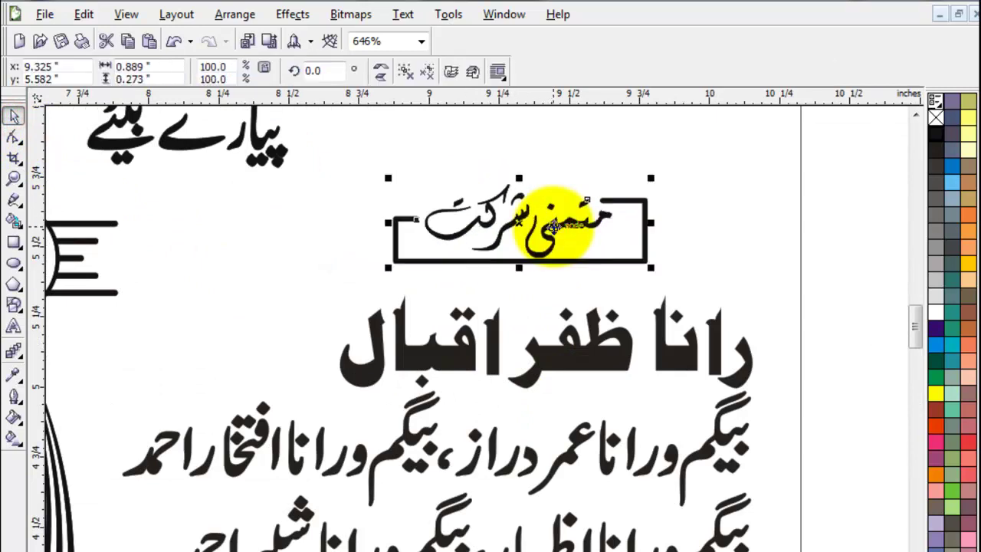
click(820, 329)
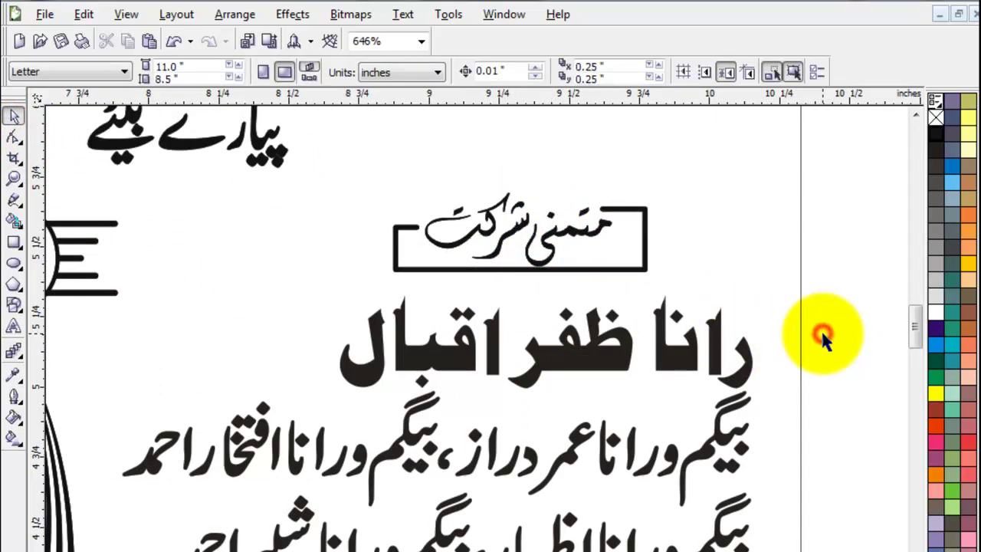
key(F4)
Step: Move the small boxed label from the second page to the card's upper left
click(580, 524)
click(581, 395)
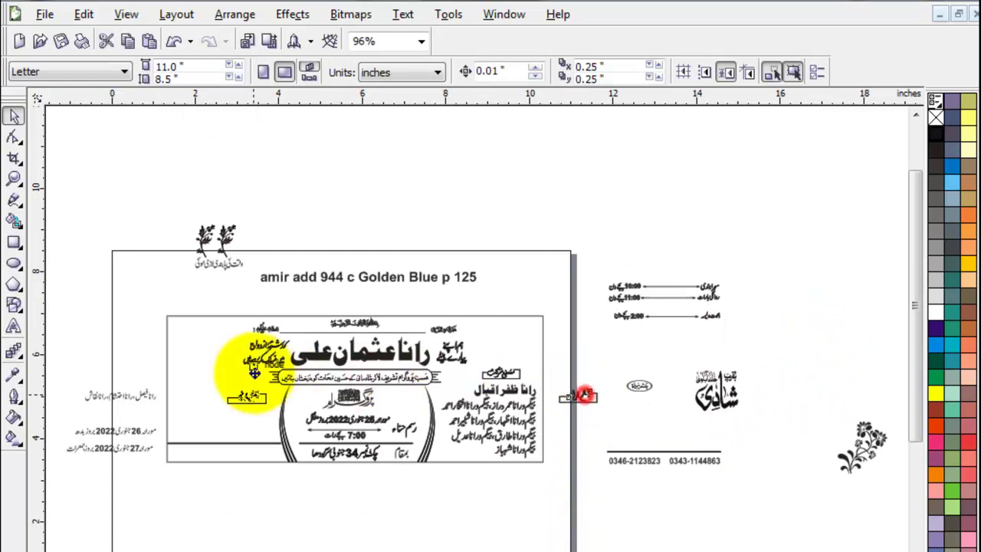
drag(221, 376, 502, 366)
click(307, 529)
drag(218, 400, 219, 375)
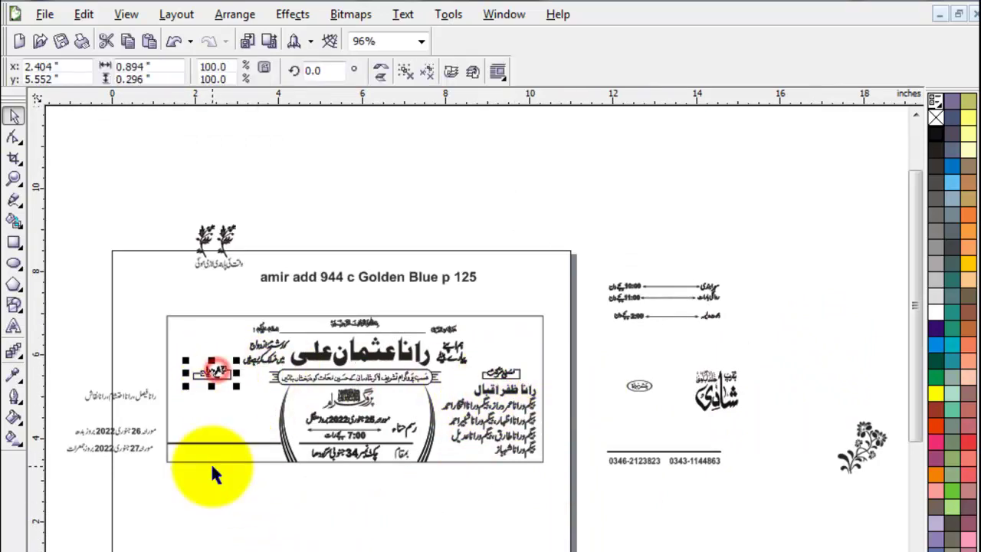
Step: Move the phone-number line below the card
click(233, 518)
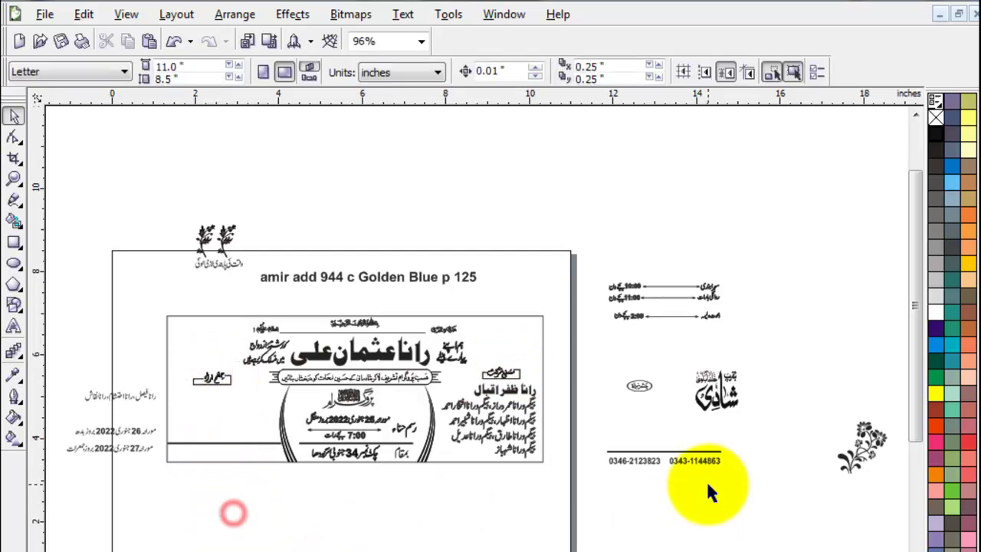
click(549, 539)
drag(642, 481, 613, 472)
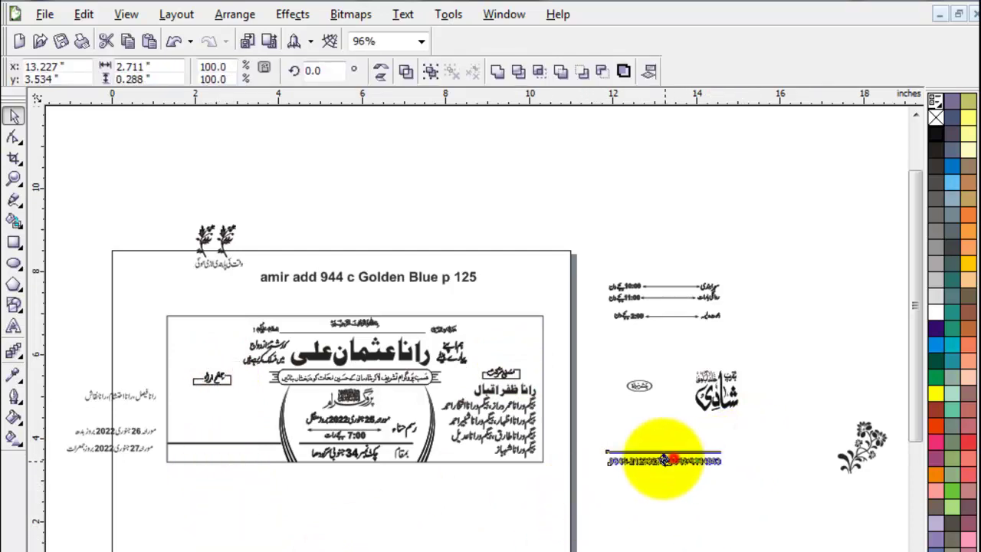
drag(679, 453, 245, 472)
Step: Place the شادی calligraphy in the card's top-right corner and enlarge it slightly
click(318, 529)
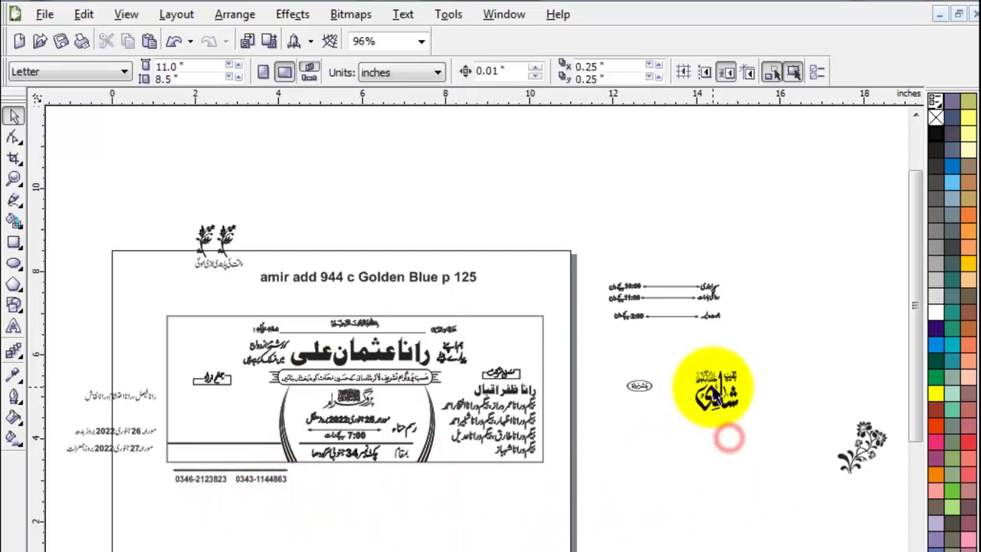
drag(714, 379, 500, 335)
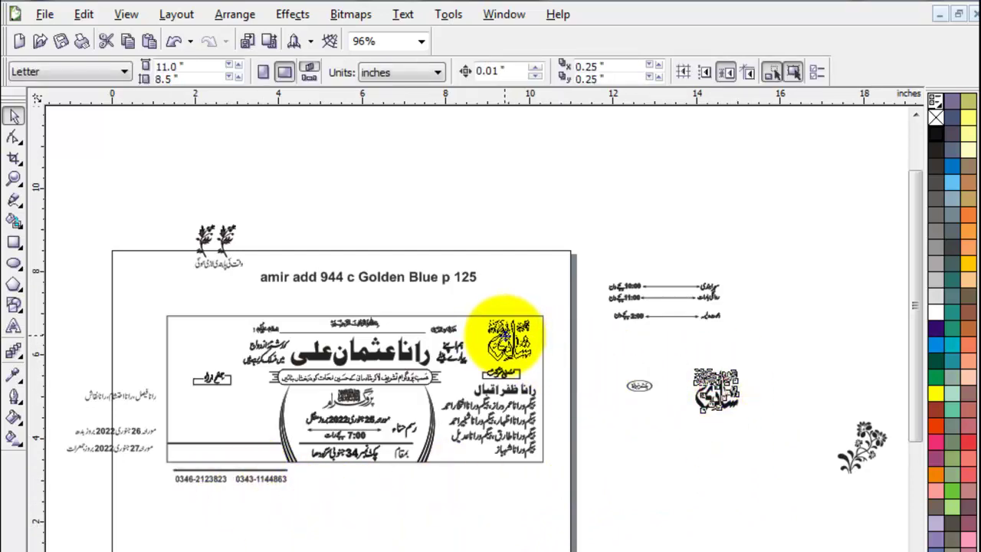
mouse_move(506, 337)
mouse_down()
mouse_move(208, 334)
mouse_move(508, 335)
mouse_up()
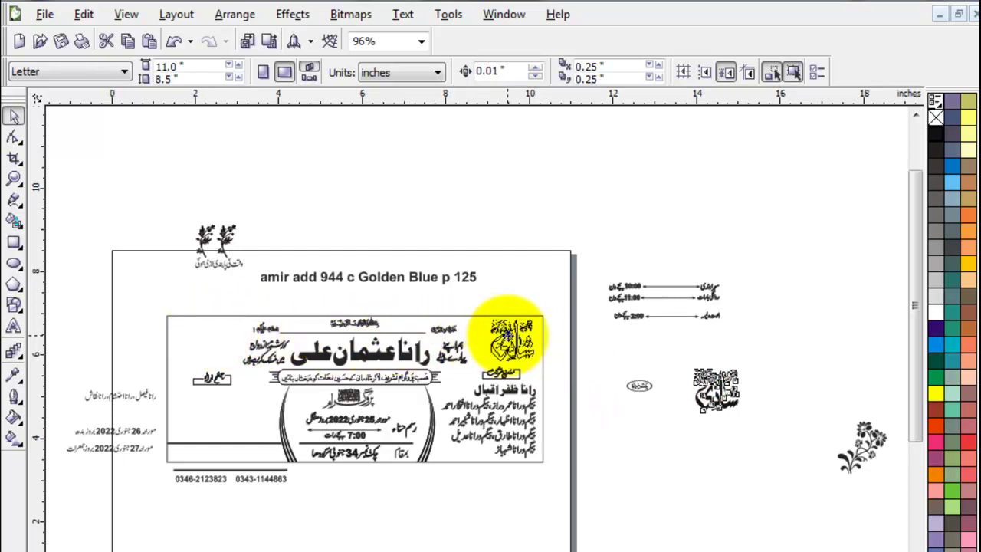
key(z)
drag(565, 302, 440, 368)
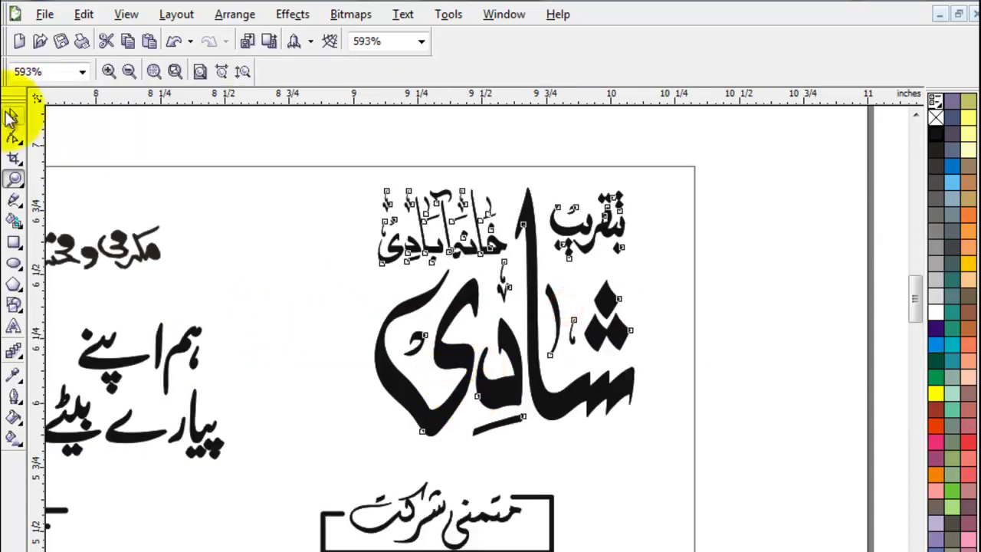
click(11, 116)
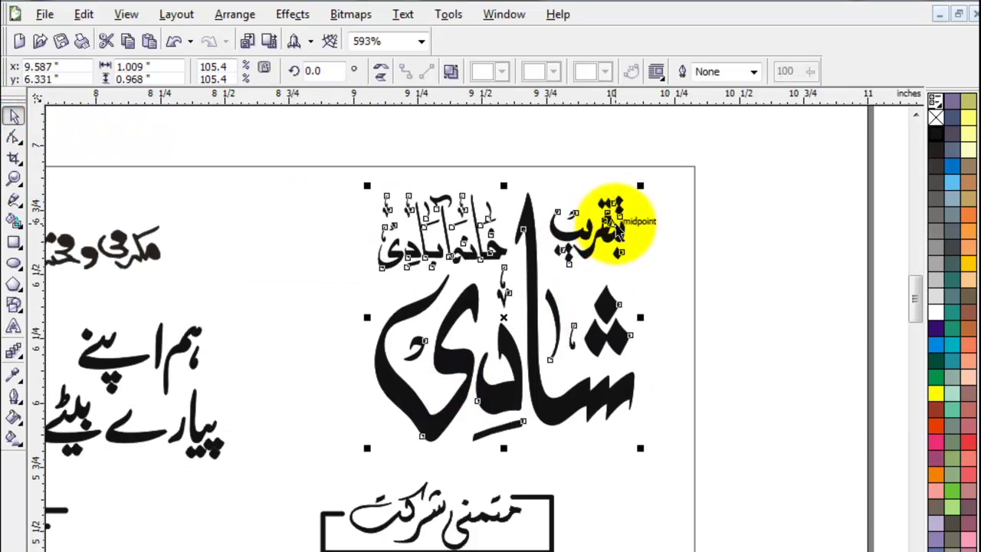
drag(640, 181, 659, 187)
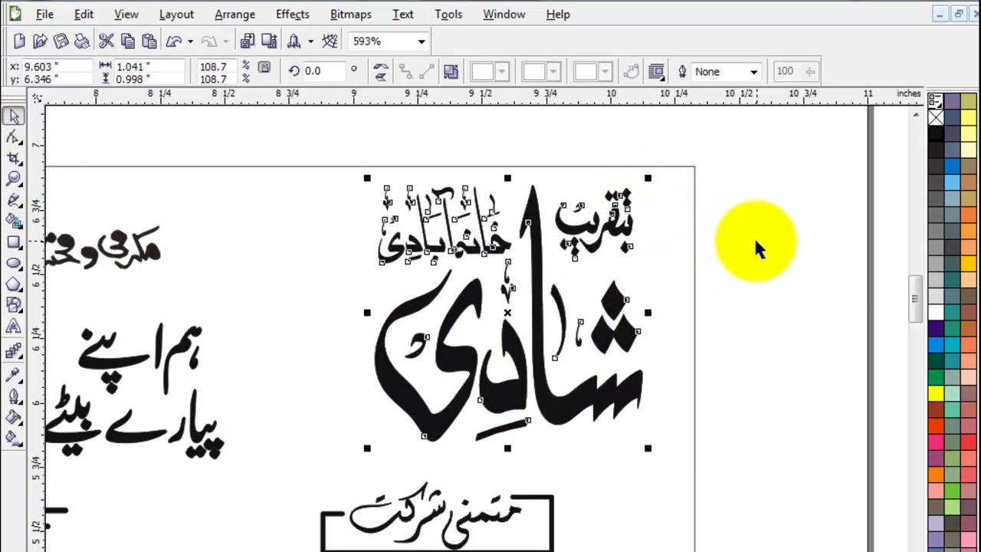
Step: Top-align the شادی calligraphy with the Bismillah line
scroll(426, 303, left, 5)
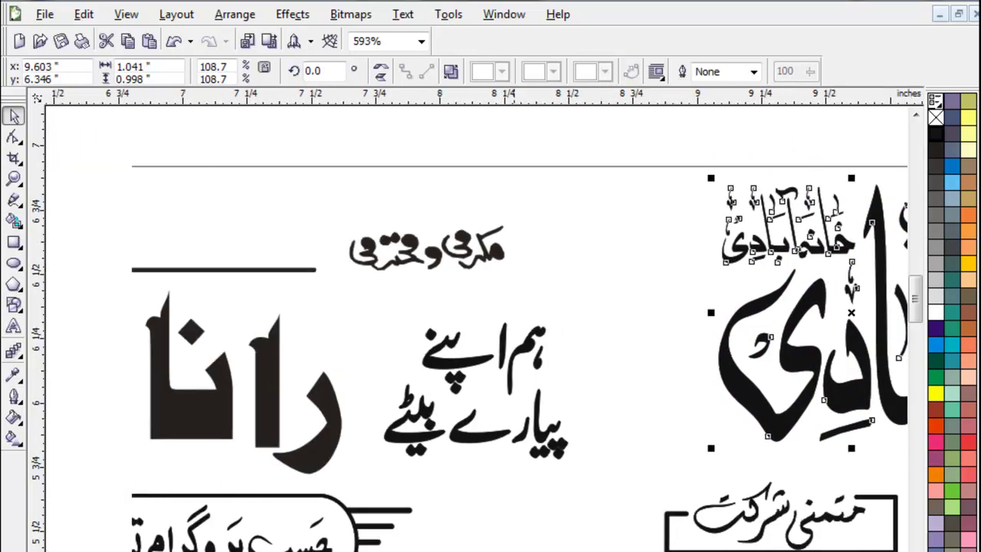
scroll(426, 303, down, 2)
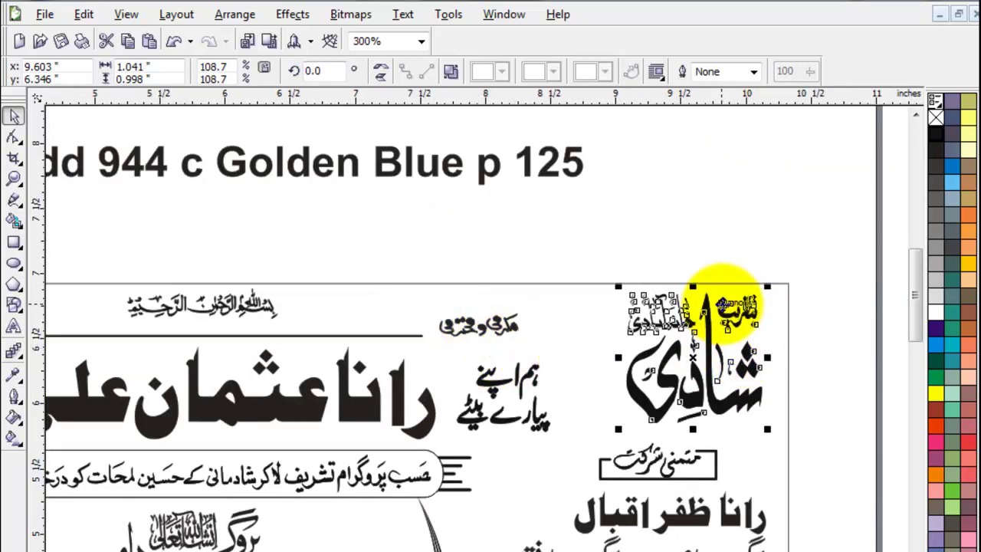
shift+click(234, 305)
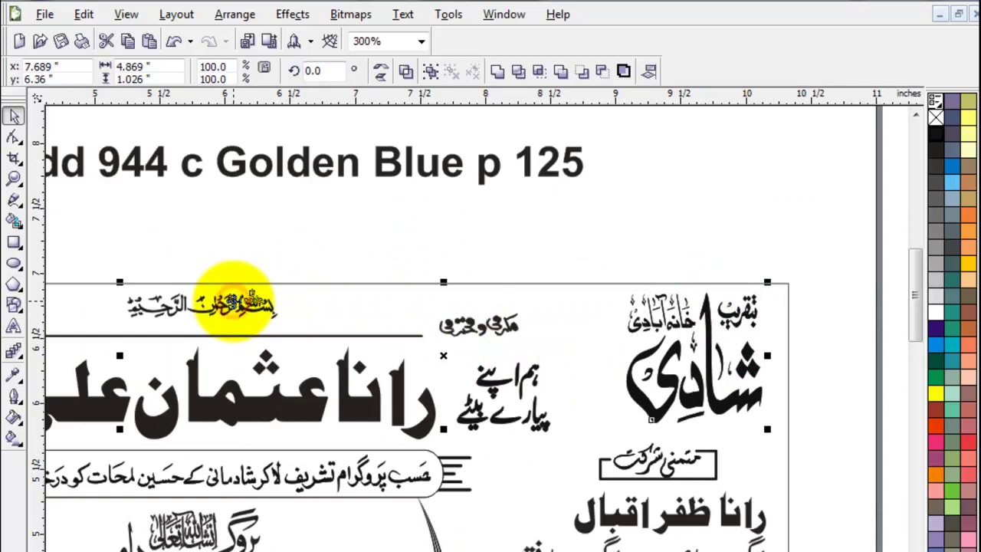
key(e)
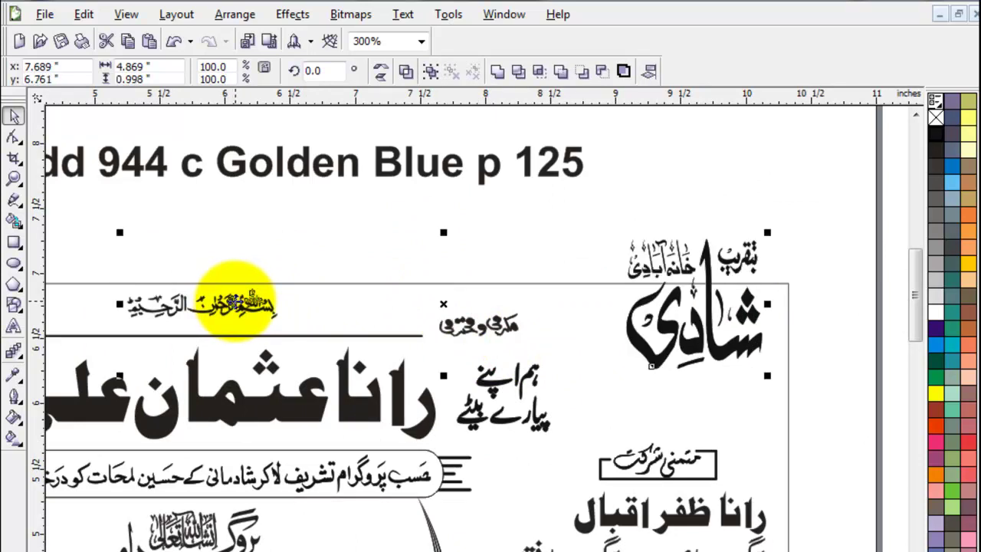
key(t)
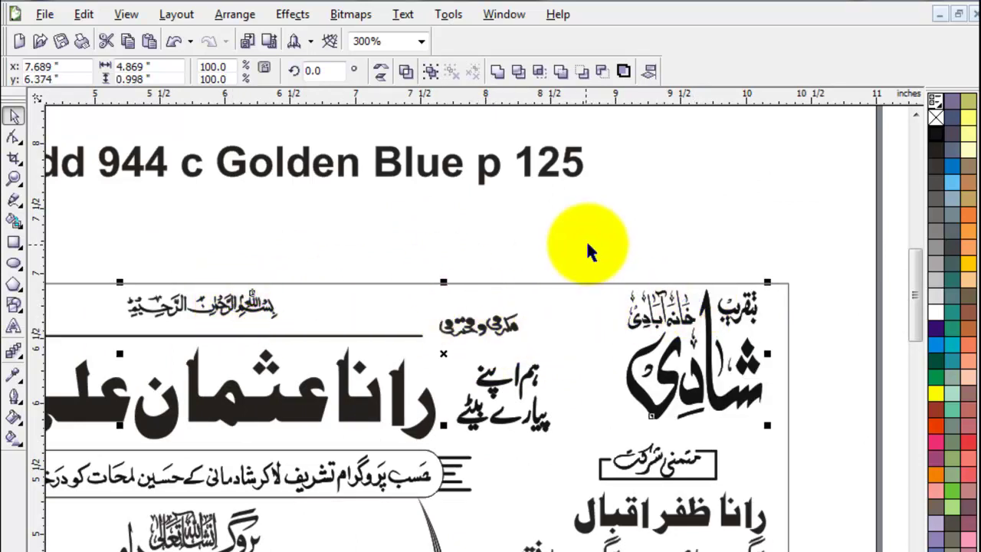
click(588, 245)
key(F4)
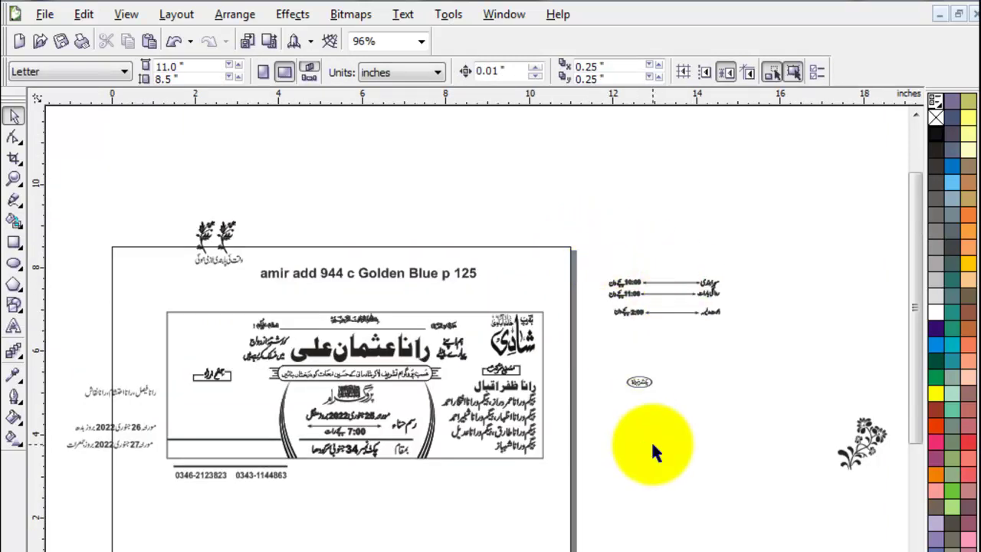
Step: Move the flower ornament beside the oval label and the leaf ornament into the card's top-left
drag(869, 441, 656, 486)
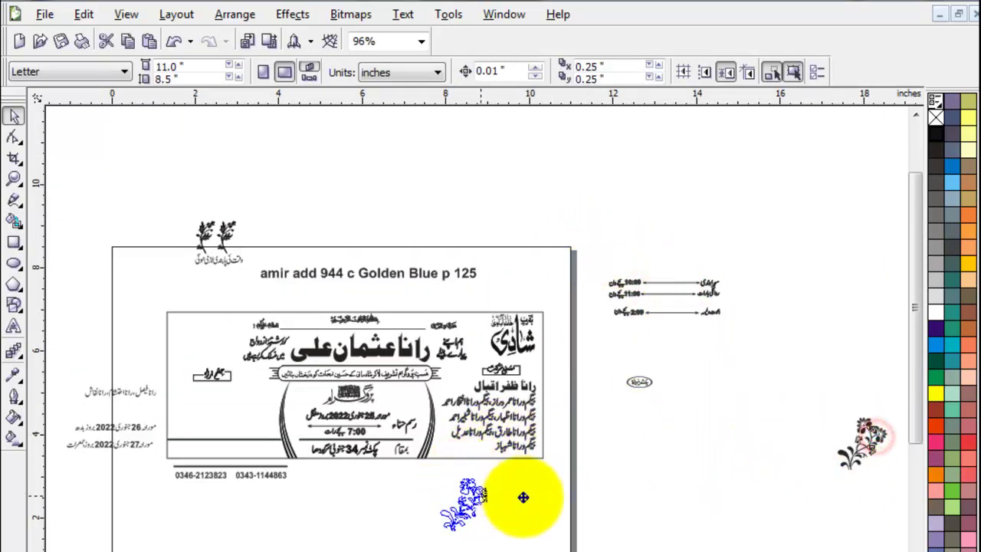
click(657, 526)
scroll(343, 502, left, 3)
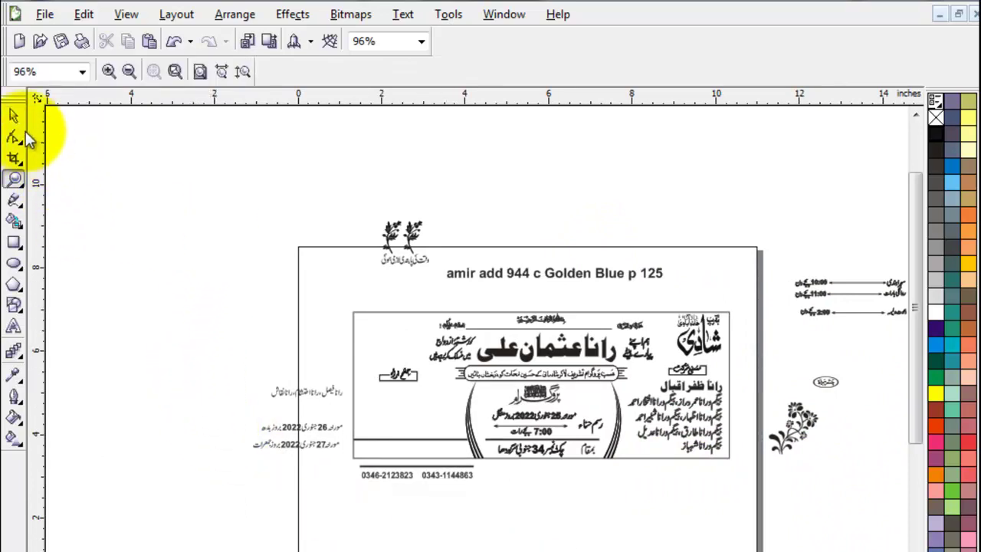
click(13, 115)
drag(404, 259, 387, 350)
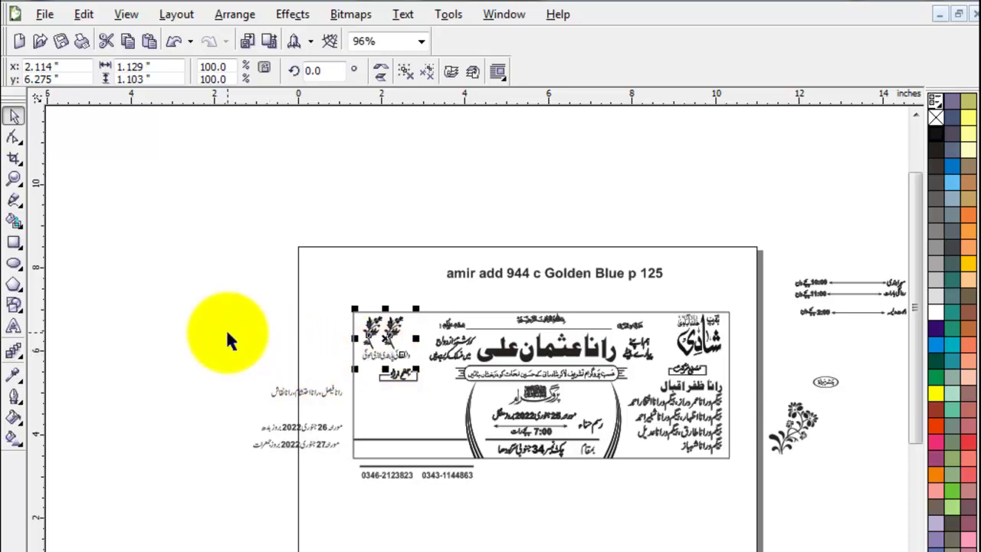
Step: Move the Urdu names line into the card, enlarge it, and select it with the small boxed label
key(z)
mouse_move(201, 280)
mouse_down()
mouse_move(495, 493)
mouse_move(659, 530)
mouse_up()
click(14, 115)
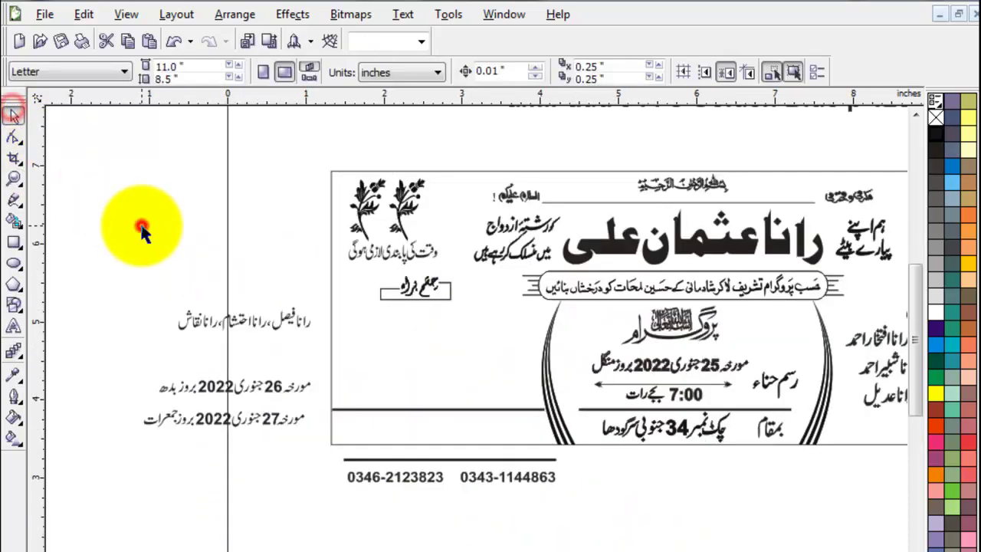
click(142, 226)
drag(290, 324, 531, 349)
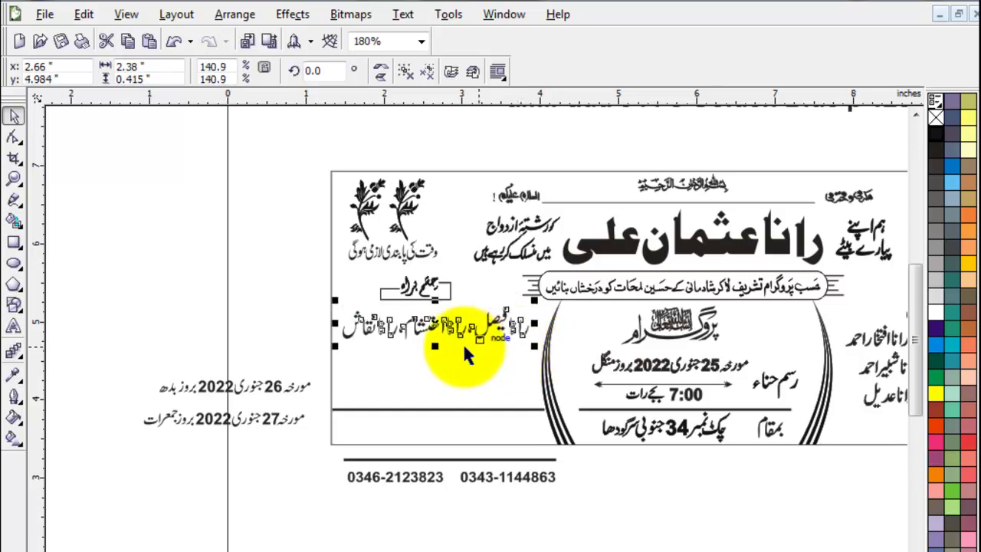
drag(414, 350, 414, 316)
click(414, 290)
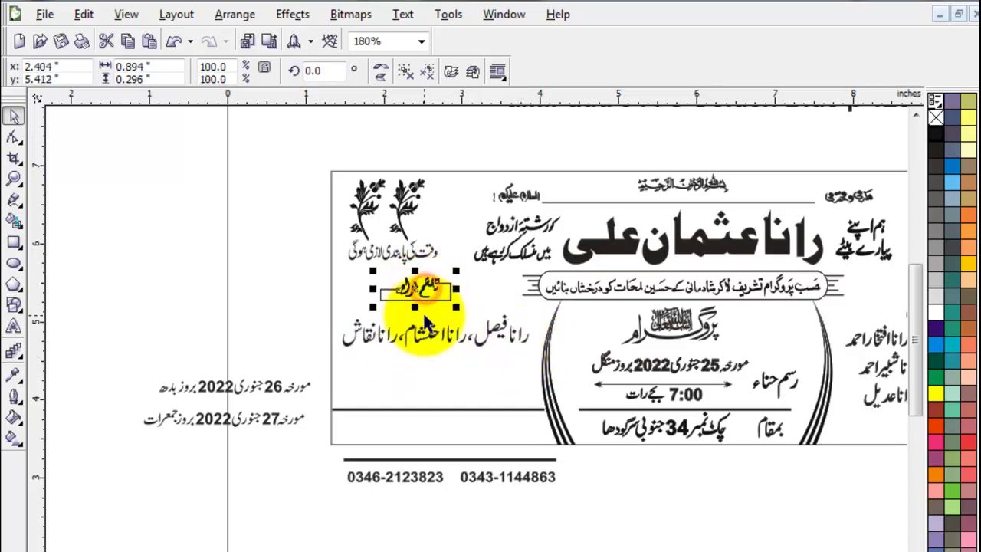
Step: Give the Urdu names a 0.5 pt outline drawn behind the fill with rounded corners
click(406, 71)
click(497, 71)
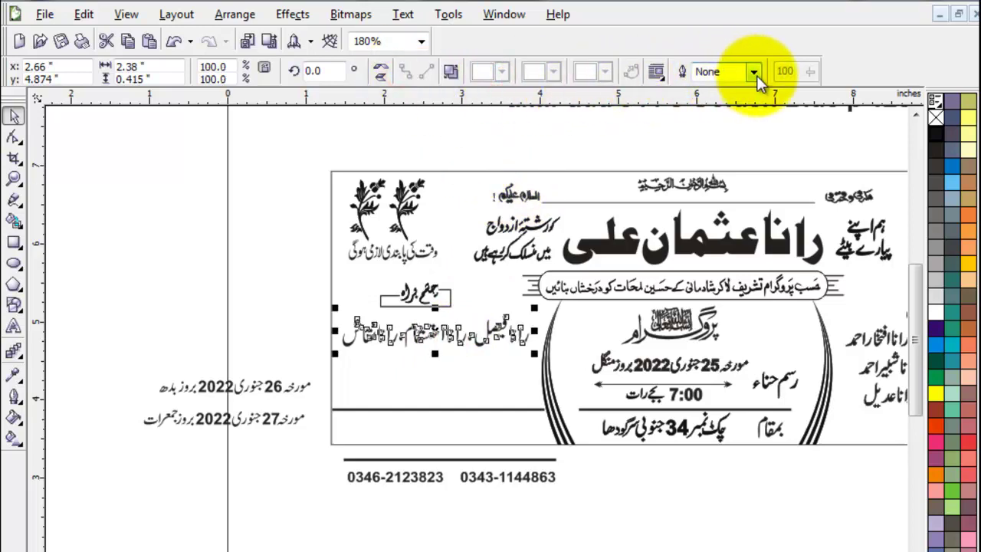
click(754, 71)
click(730, 117)
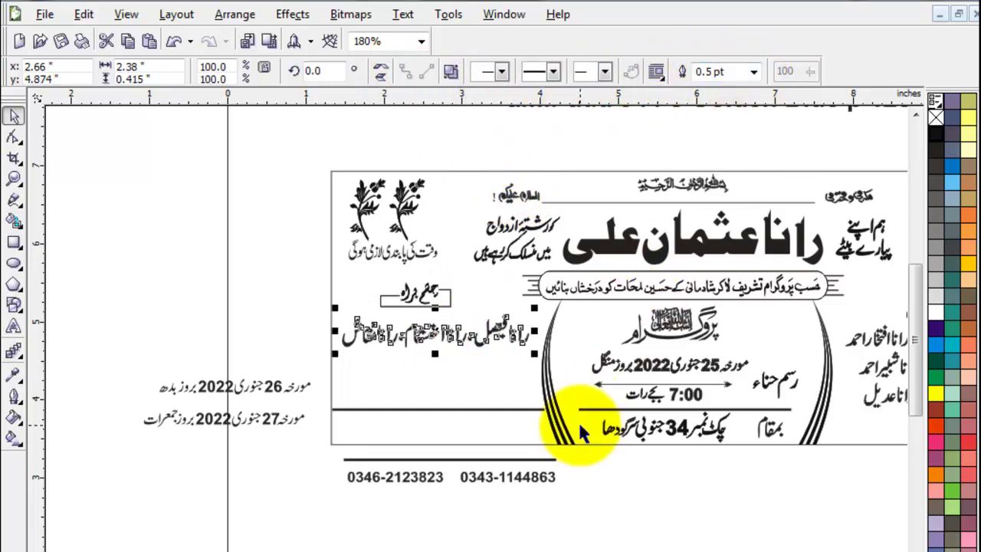
key(F12)
click(511, 428)
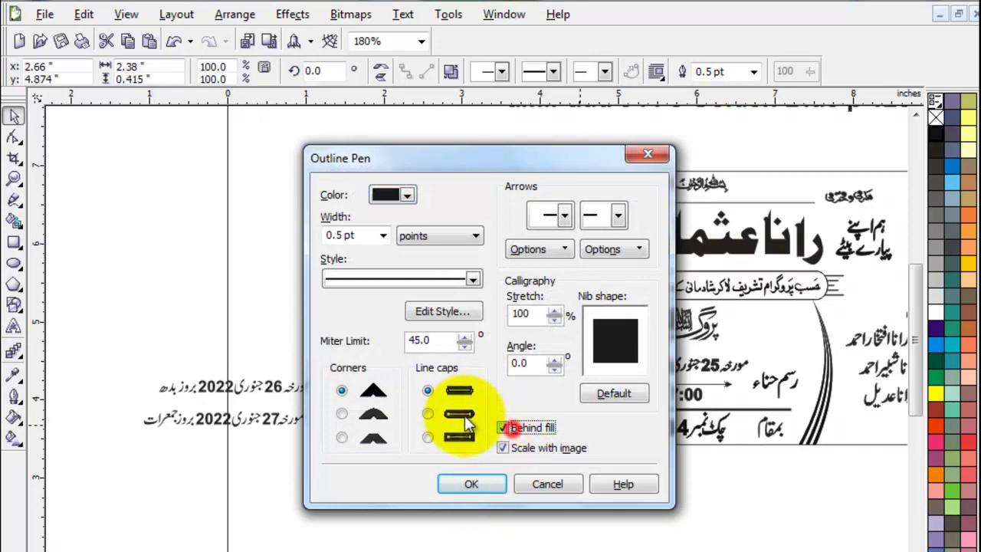
click(427, 414)
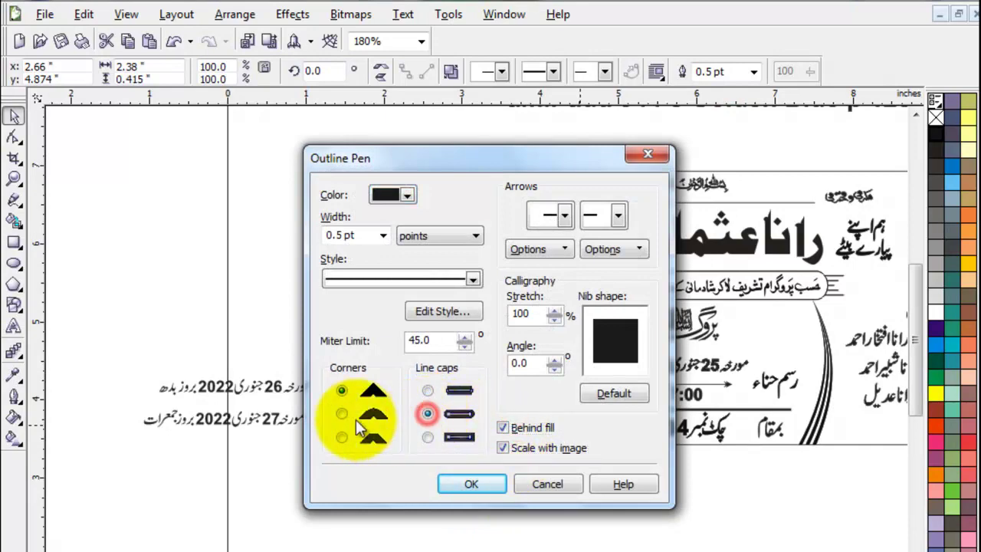
click(471, 483)
Step: Move both date lines left, beside the card
click(389, 527)
click(274, 395)
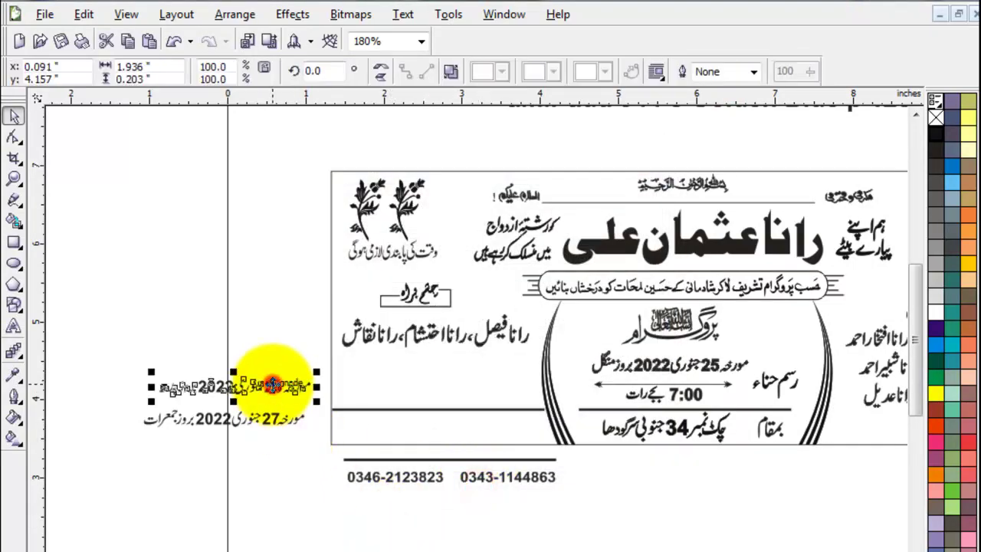
click(252, 483)
drag(110, 344, 320, 466)
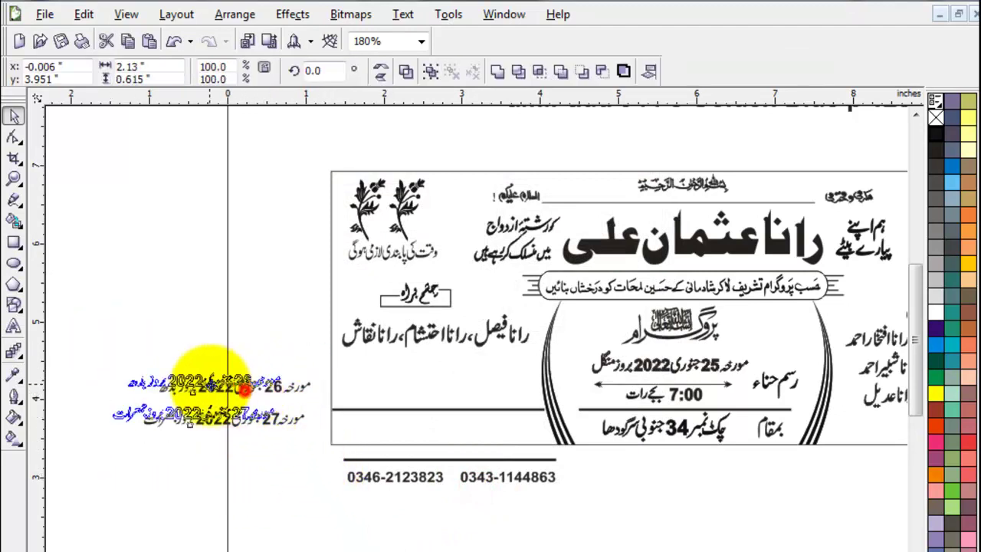
drag(273, 429, 170, 376)
click(164, 471)
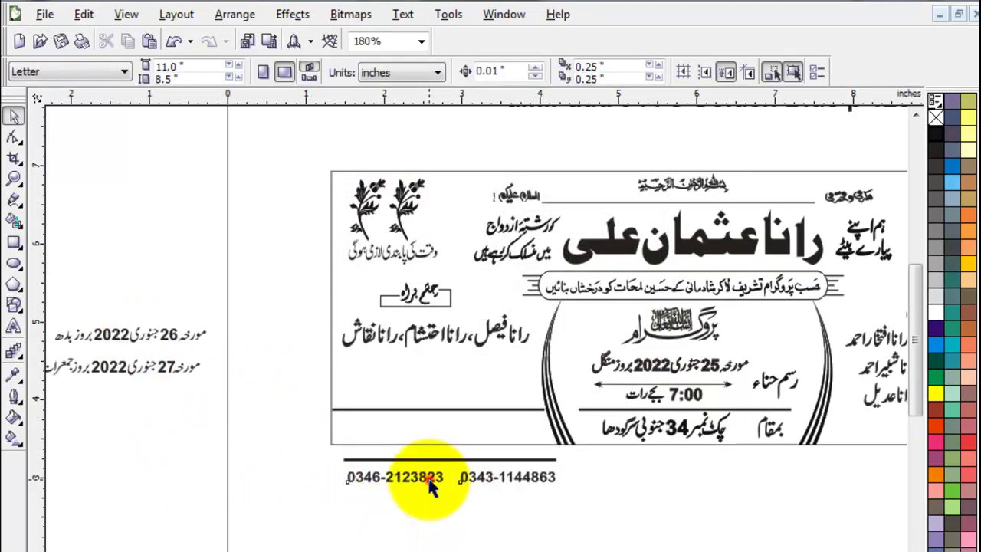
Step: Move the phone numbers into the card, split them onto two lines, and enlarge them
drag(431, 488, 436, 377)
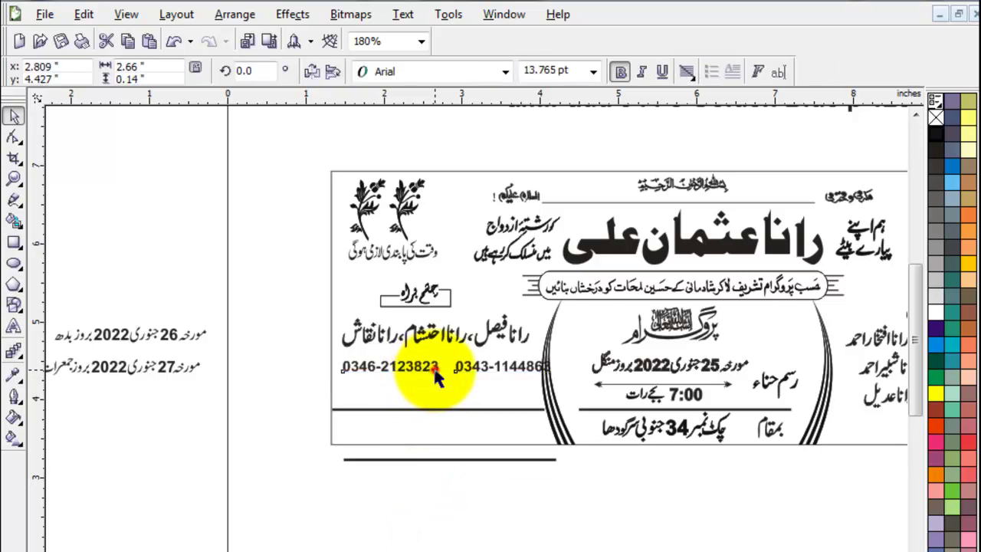
key(F8)
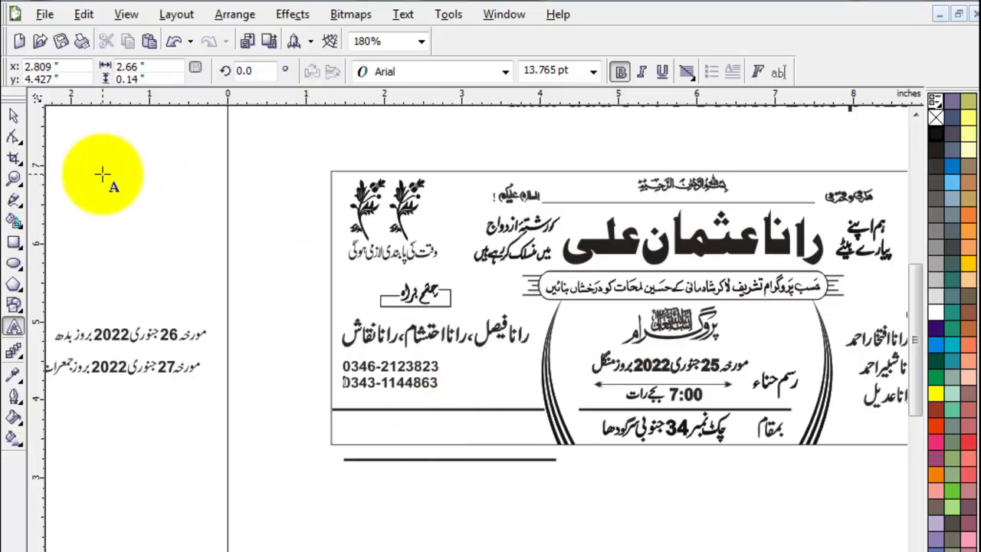
click(14, 115)
drag(444, 395, 464, 404)
click(441, 528)
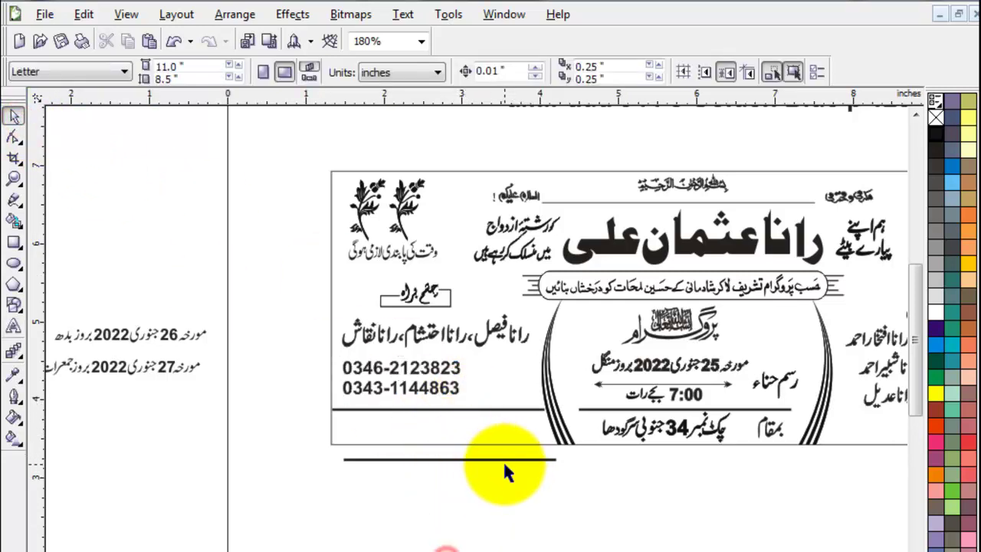
Step: Remove the extra horizontal line and the flower ornament at the right
drag(503, 460, 506, 488)
click(571, 493)
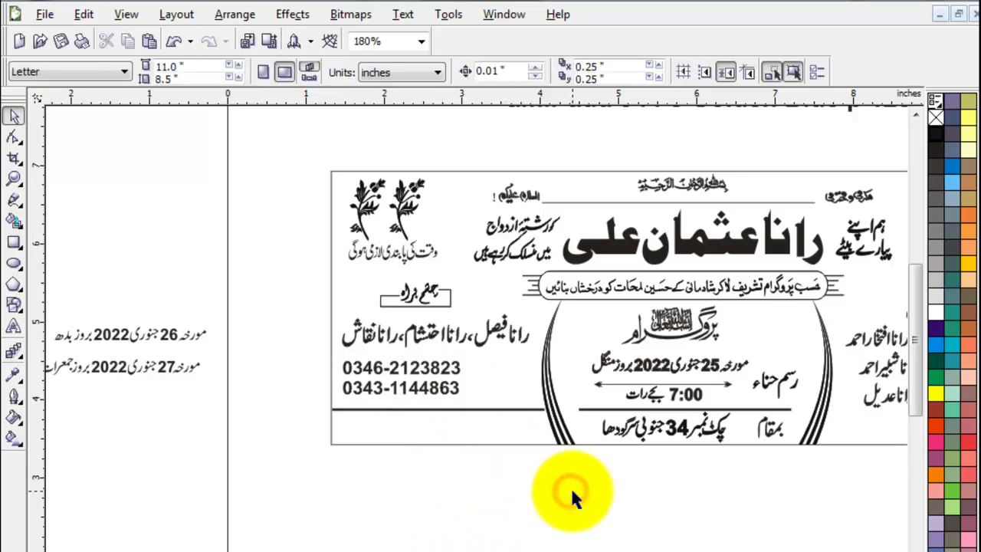
key(F3)
drag(766, 413, 811, 444)
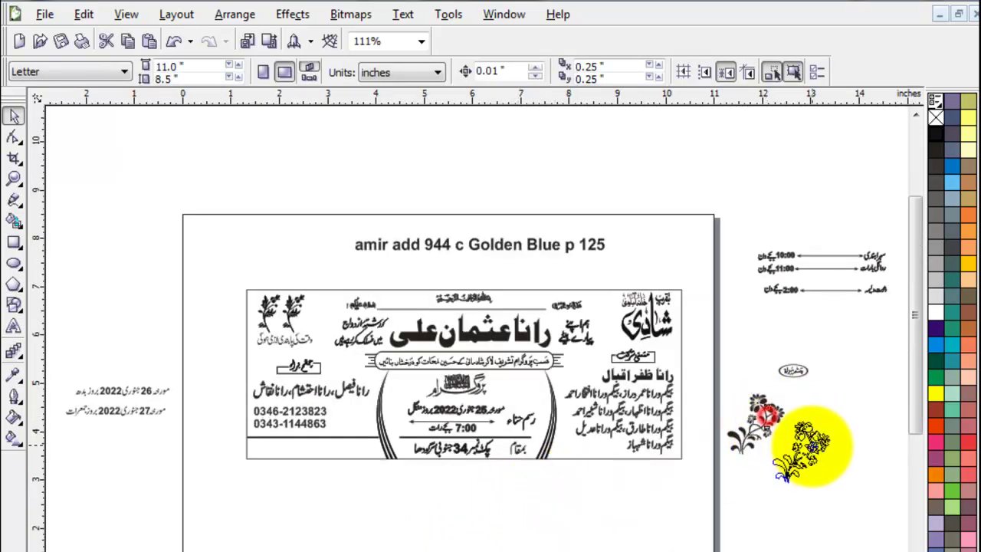
key(Delete)
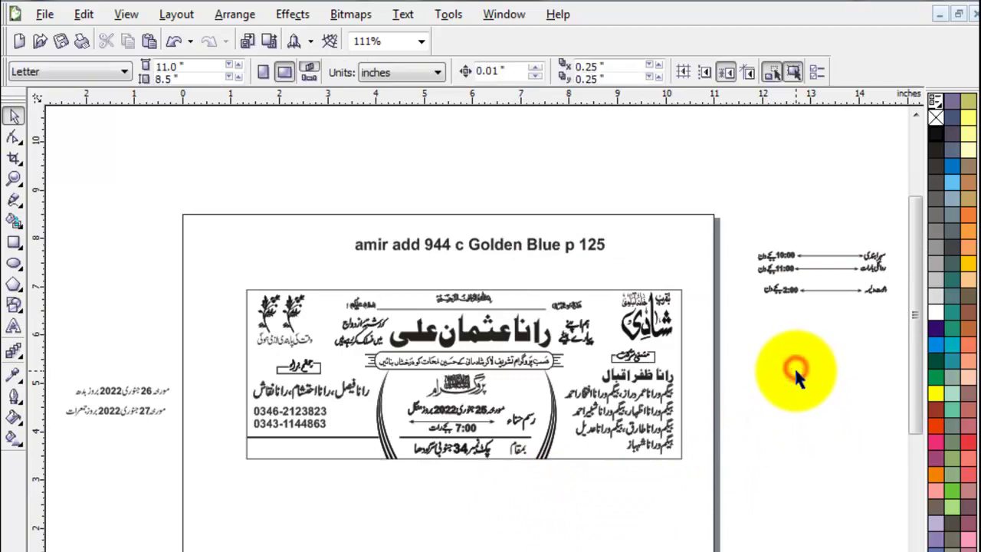
Step: Move the time labels to the left of the card and open the Import dialog
mouse_move(749, 222)
mouse_down()
mouse_move(861, 316)
mouse_move(893, 318)
mouse_up()
drag(820, 270, 120, 348)
click(263, 488)
scroll(305, 492, up, 1)
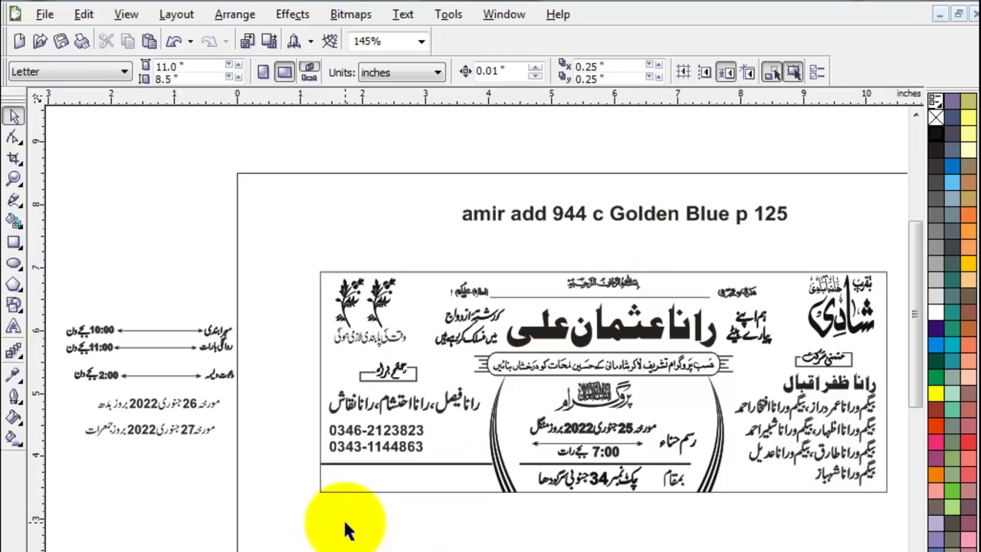
key(ctrl+i)
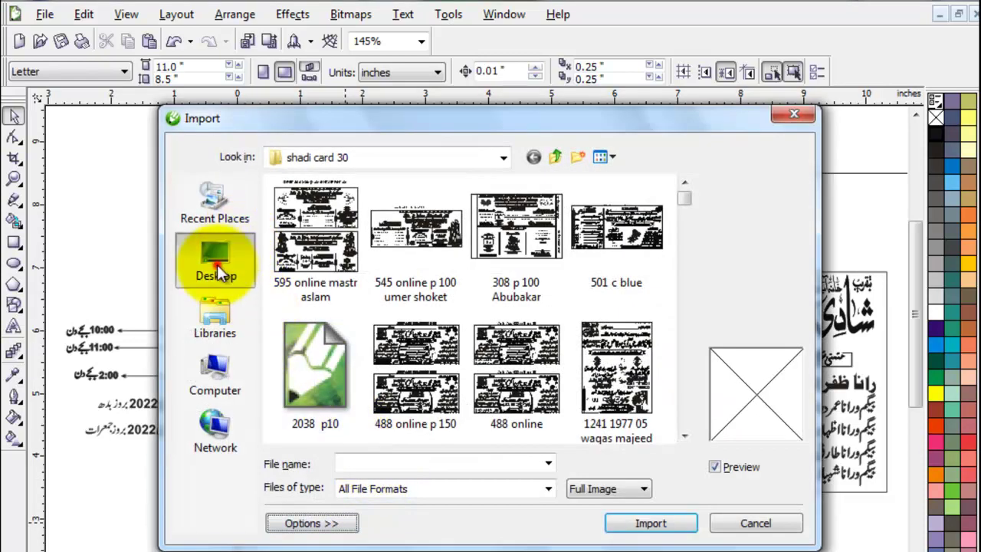
Step: Import 'print line shadi card' from the Desktop and place it in the card
click(216, 260)
drag(686, 208, 674, 375)
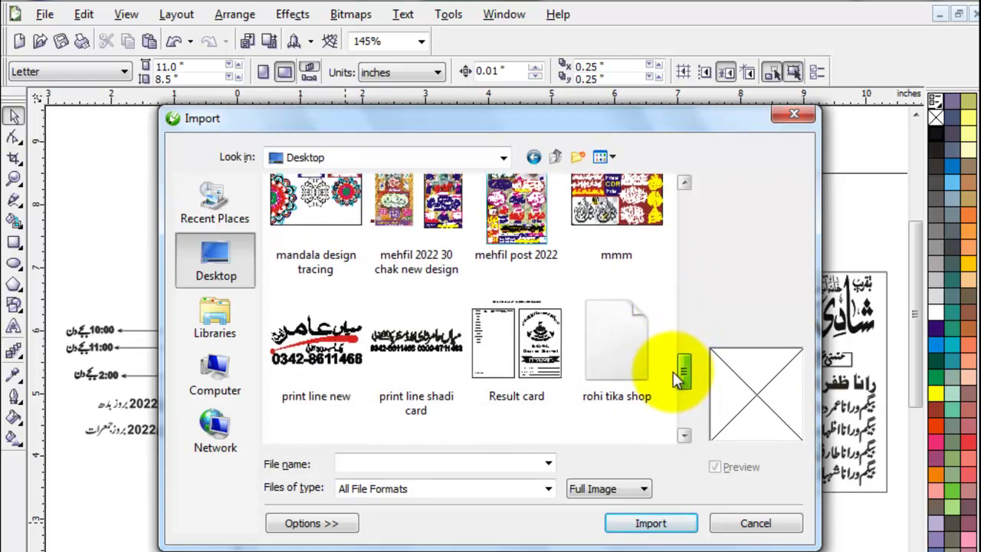
click(420, 348)
click(670, 524)
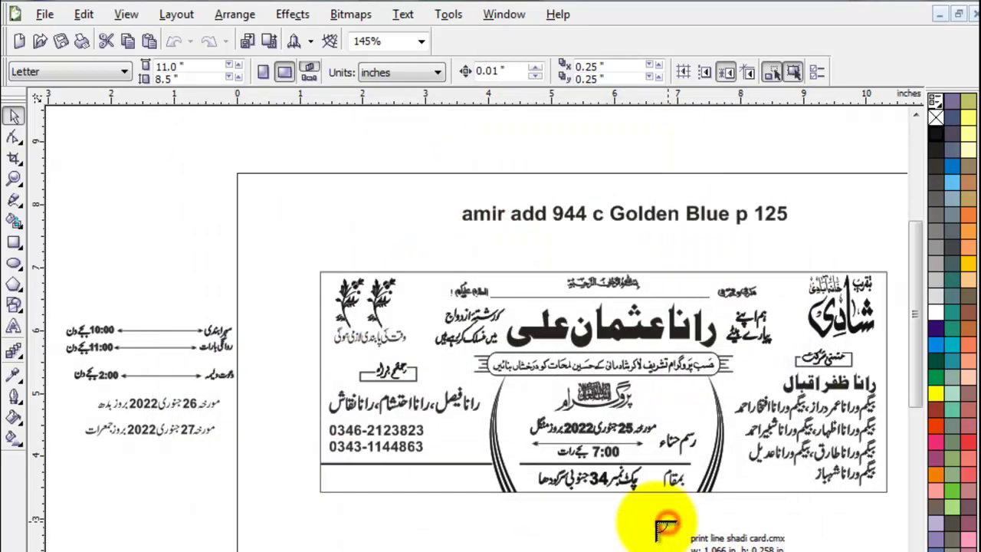
click(203, 482)
mouse_move(240, 497)
mouse_down()
mouse_move(383, 498)
mouse_move(403, 480)
mouse_up()
Step: Enlarge the print-line artwork to 108.7% and move it to the card's bottom-left corner
key(z)
drag(305, 462, 482, 505)
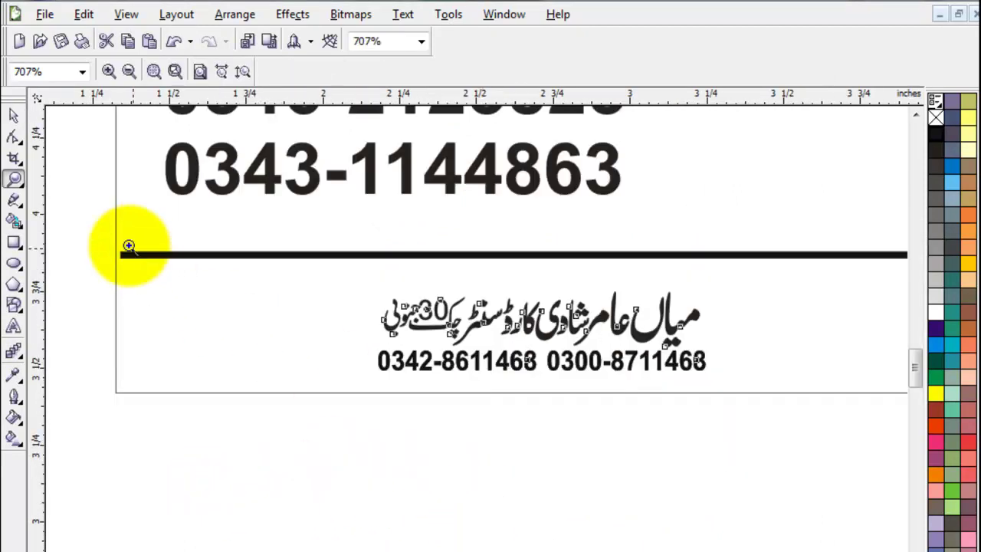
click(14, 115)
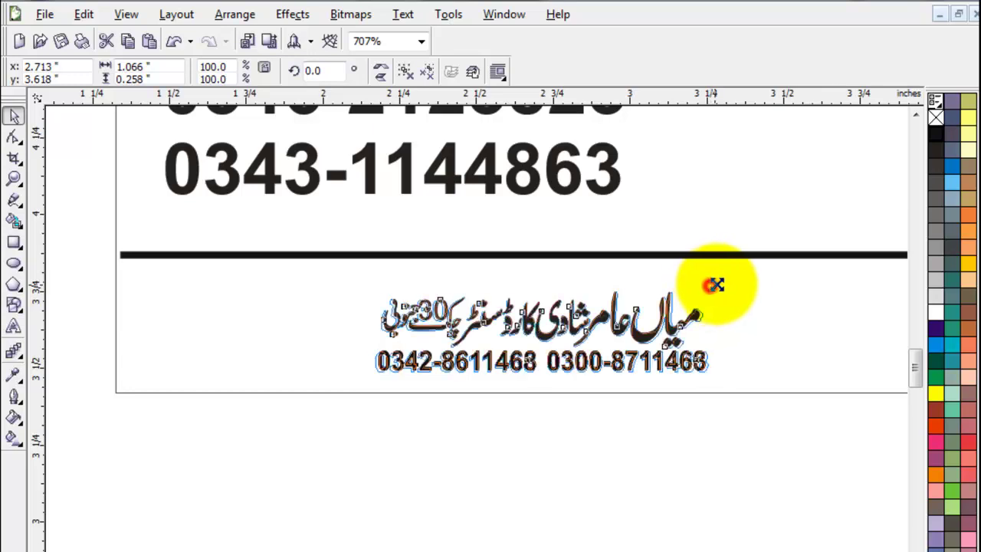
drag(714, 288, 728, 277)
drag(582, 322, 337, 306)
click(385, 469)
key(F4)
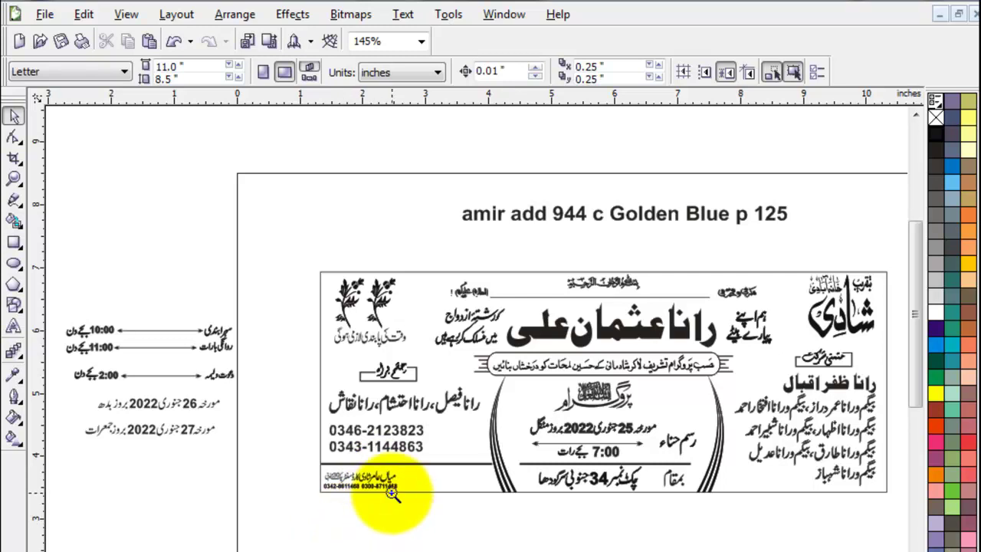
Step: Nudge the print-line contact artwork slightly right at the card's lower left
key(z)
drag(287, 458, 890, 548)
click(13, 115)
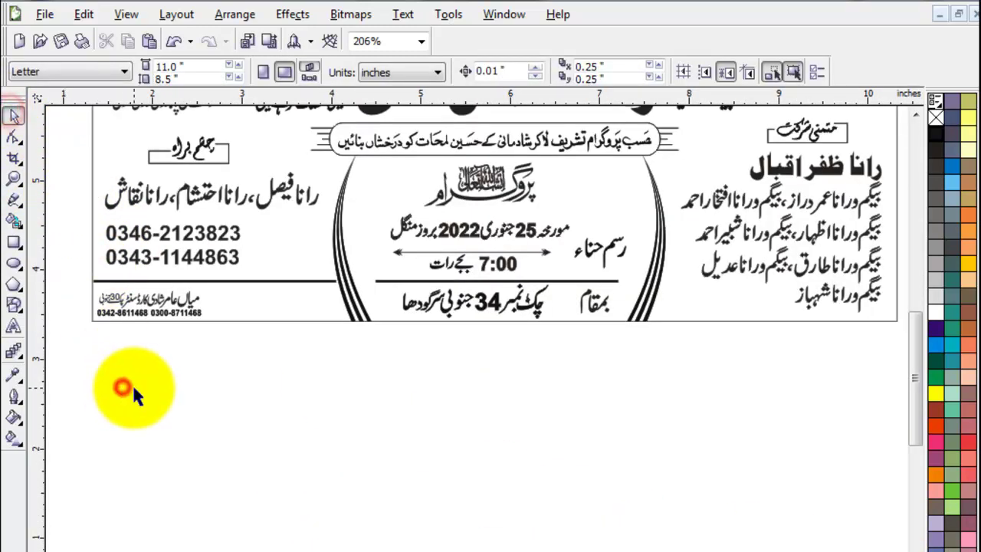
click(181, 313)
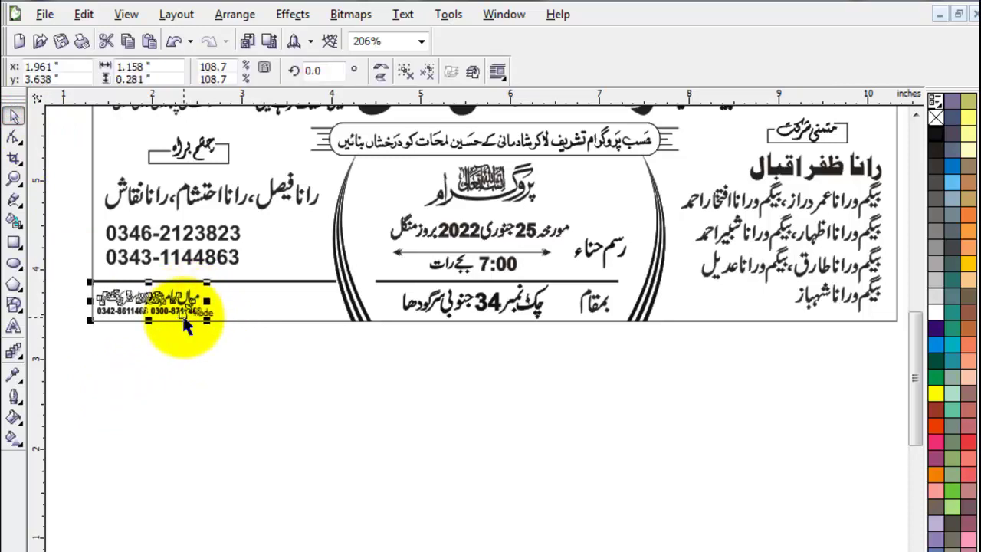
click(201, 344)
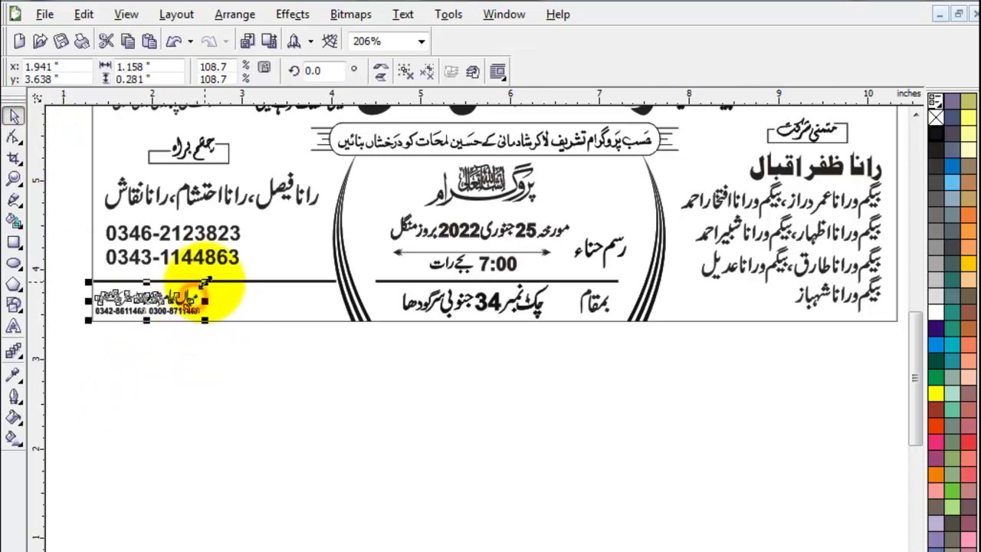
drag(196, 304, 203, 301)
click(205, 381)
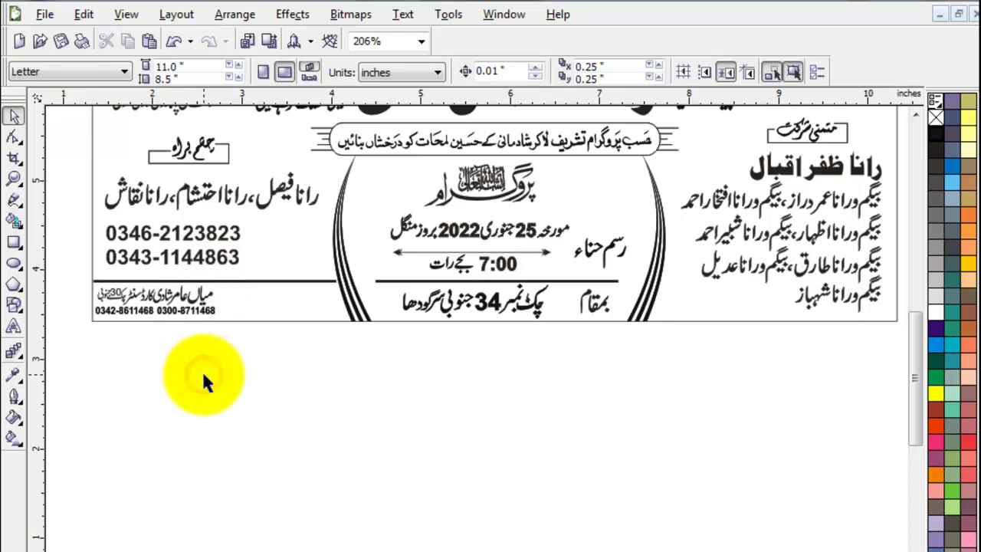
key(F3)
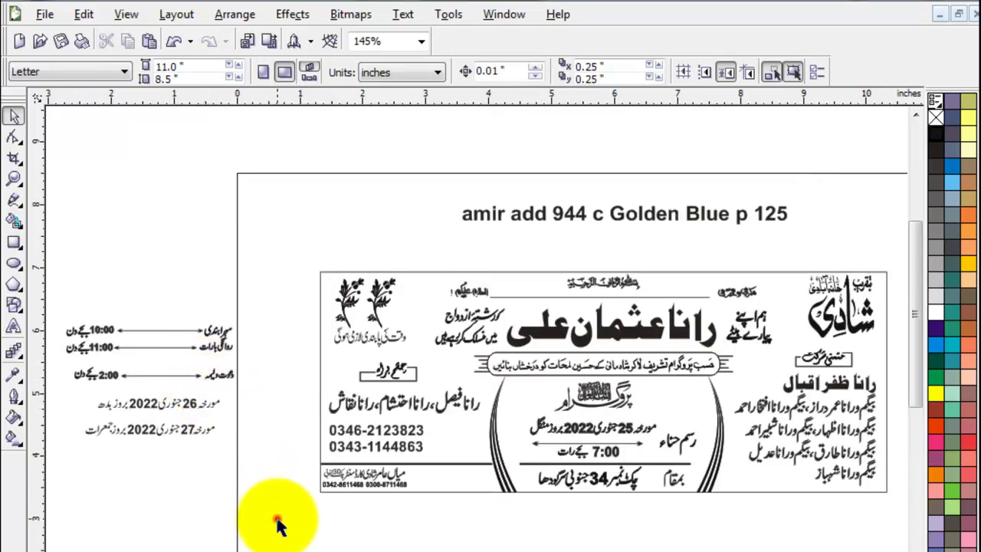
Step: Shorten the divider line above the credit by dragging its end node with the Shape tool
click(458, 472)
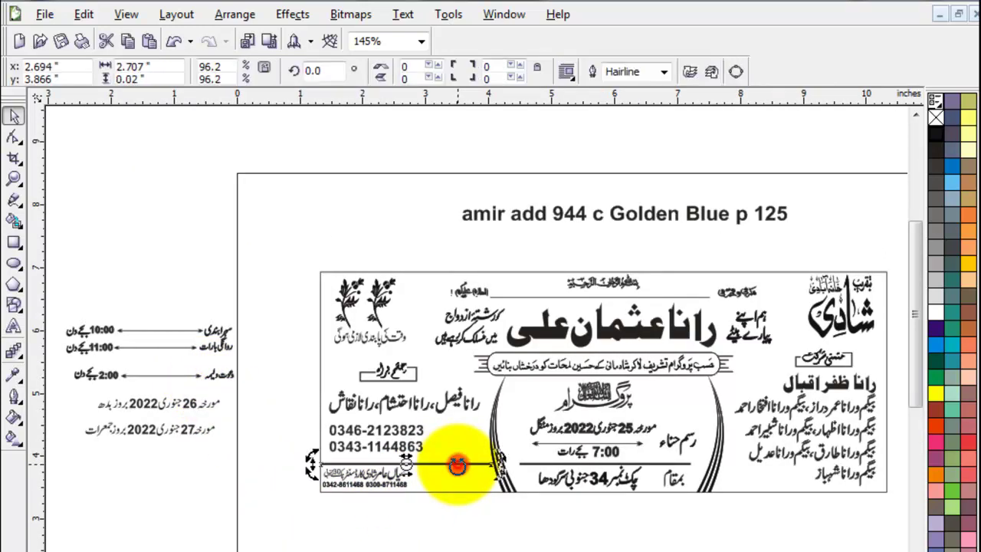
click(431, 473)
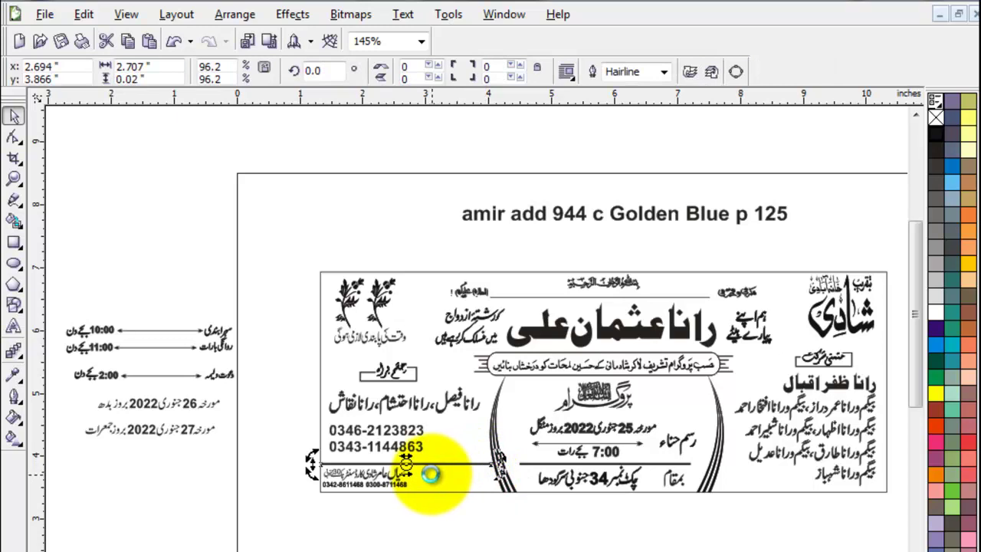
click(433, 474)
key(F10)
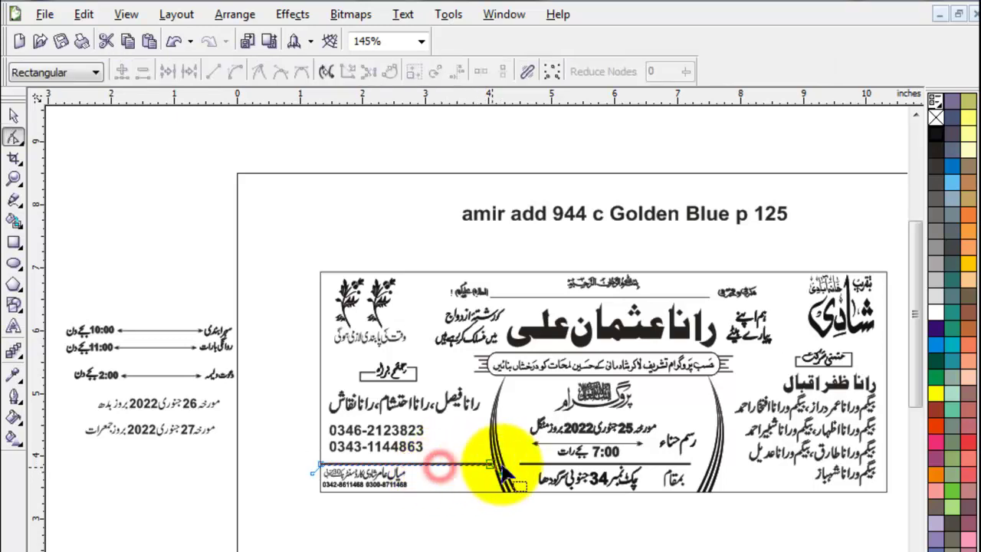
mouse_move(466, 443)
mouse_down()
mouse_move(523, 506)
mouse_move(496, 468)
mouse_move(429, 467)
mouse_up()
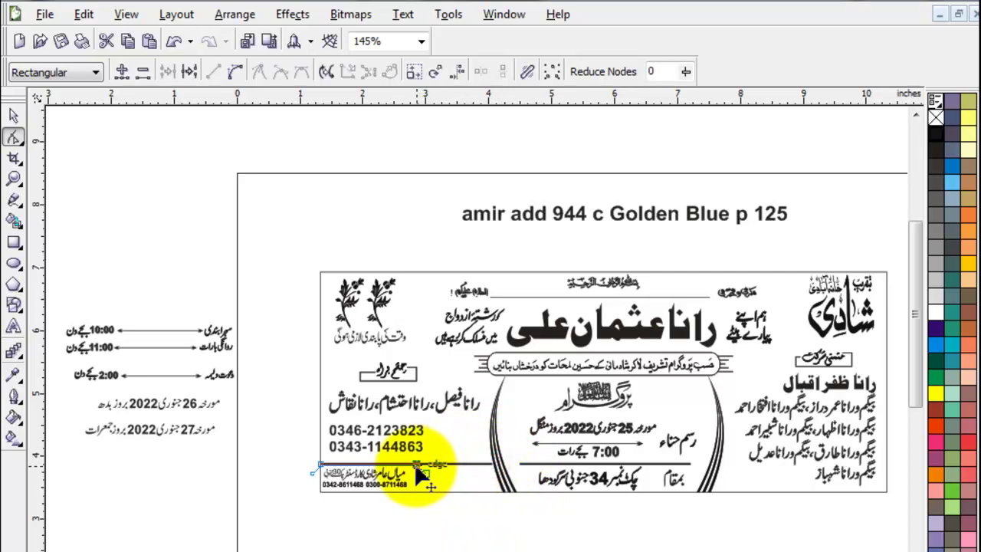
click(14, 114)
click(53, 193)
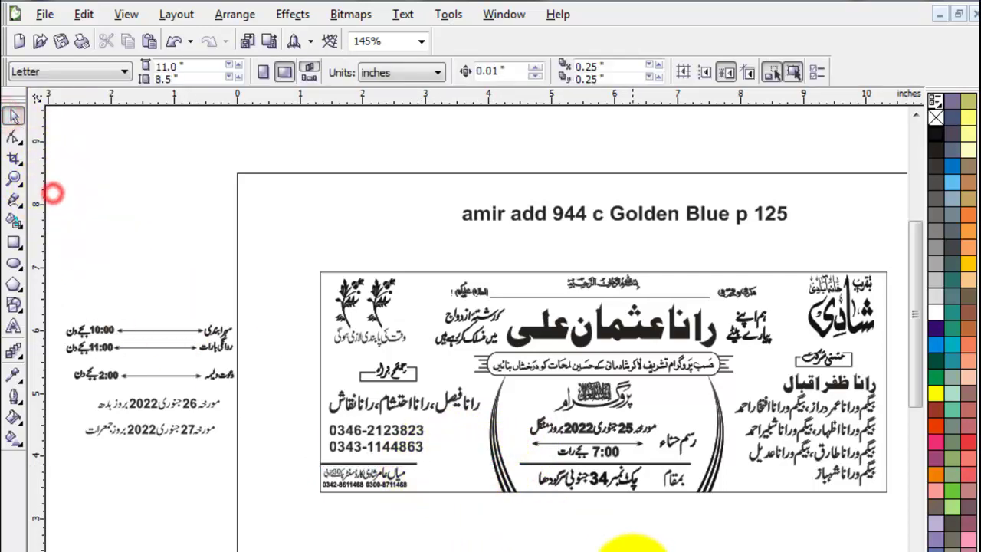
Step: Move the ornament group above the card, then drag a flower copy into the card and mirror it
click(685, 529)
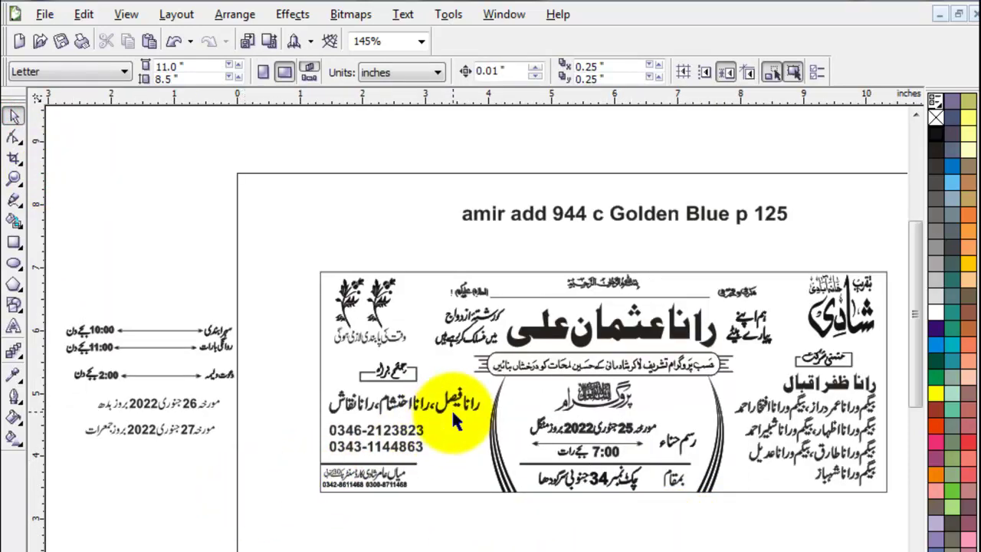
drag(351, 284, 256, 238)
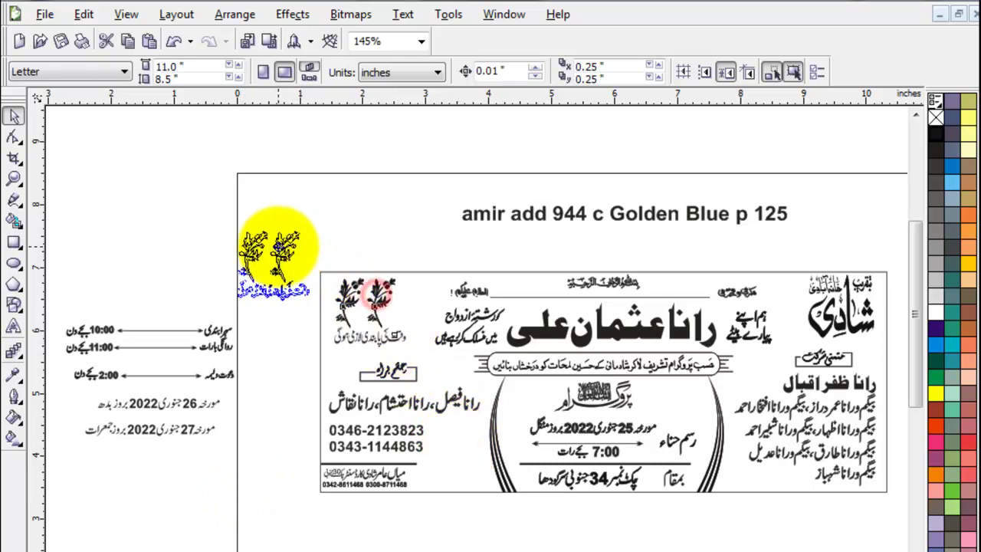
click(333, 225)
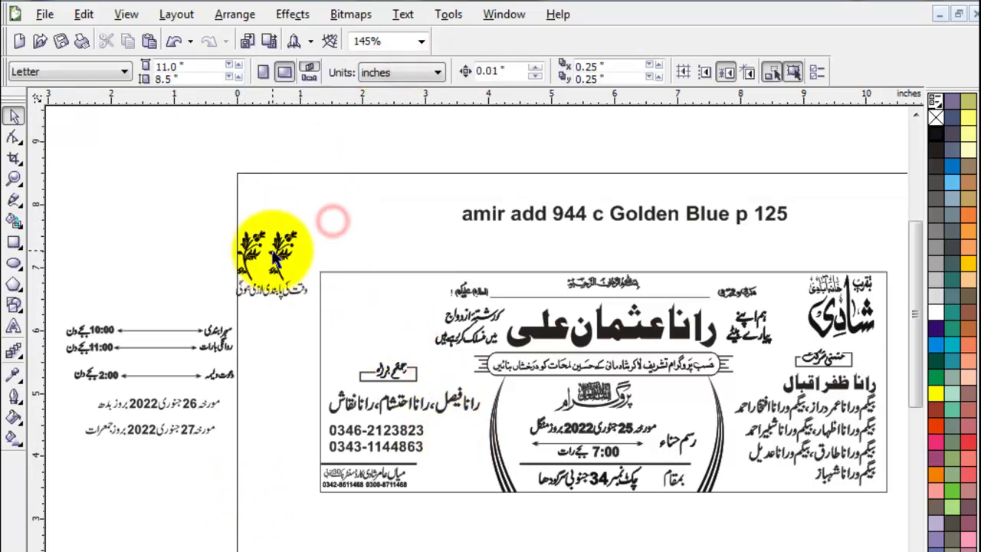
drag(280, 249, 452, 452)
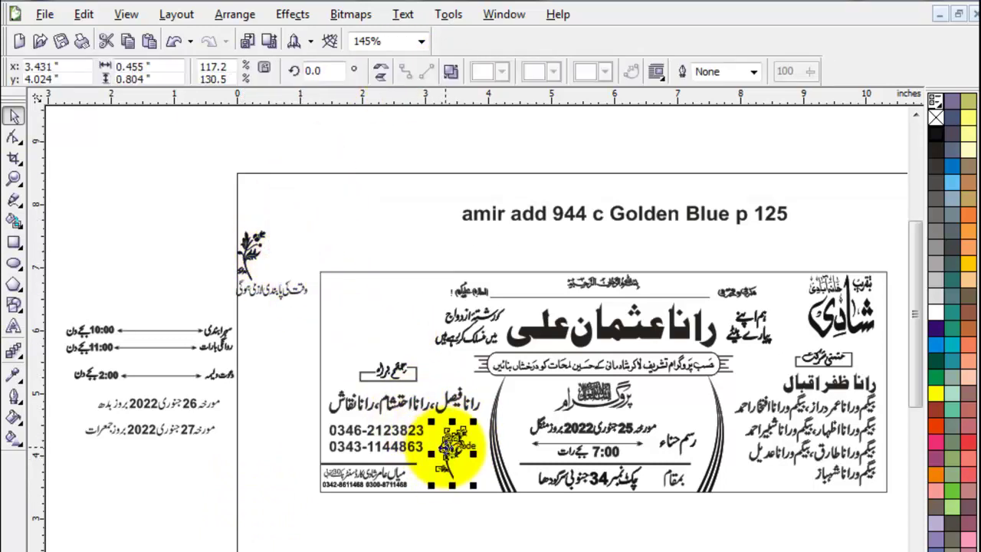
click(379, 72)
key(Escape)
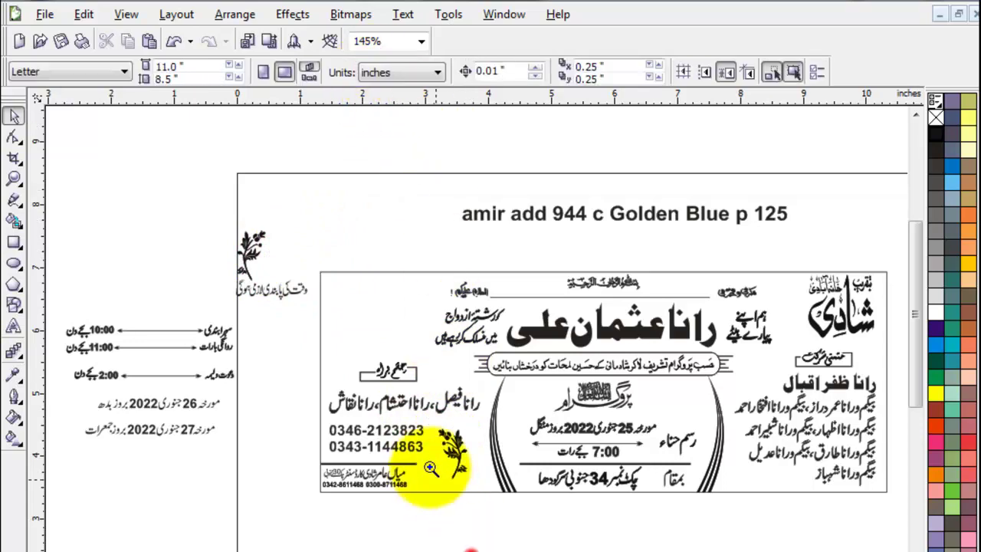
Step: Enlarge the flower ornament slightly and nudge it a little to the right
key(z)
drag(355, 403, 518, 531)
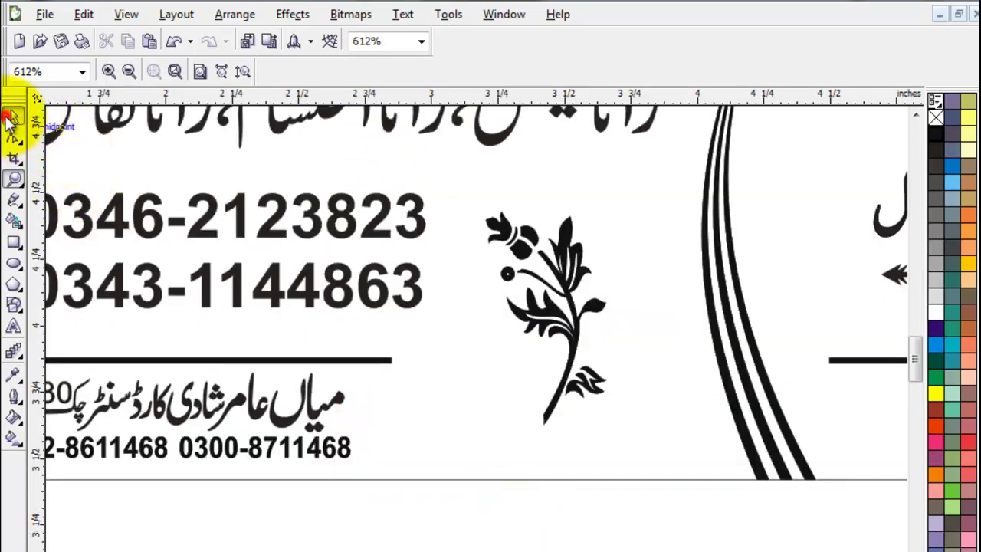
click(13, 115)
click(567, 243)
drag(613, 206, 621, 200)
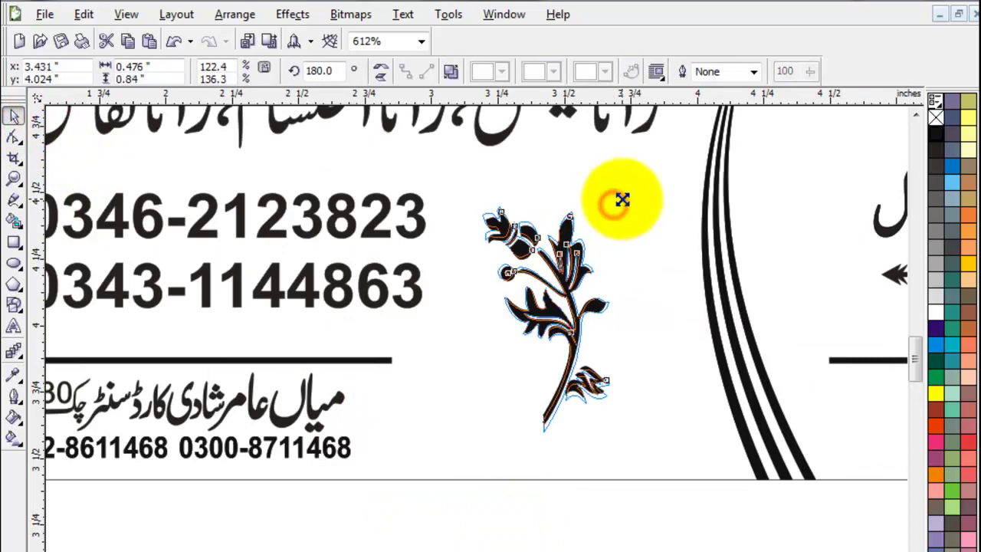
drag(531, 263, 542, 260)
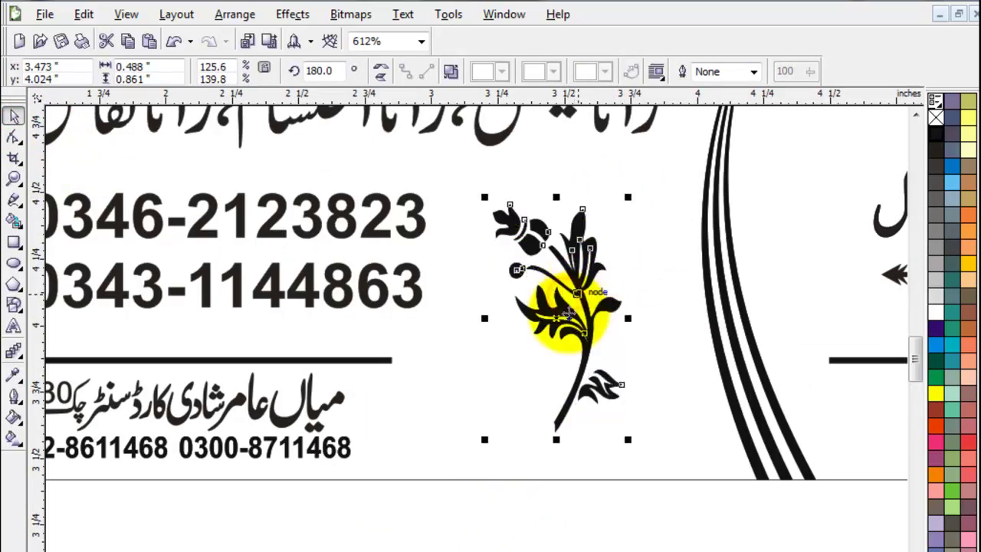
click(450, 536)
Step: Extend the horizontal line above the credit so its end reaches the flower
key(F10)
click(389, 360)
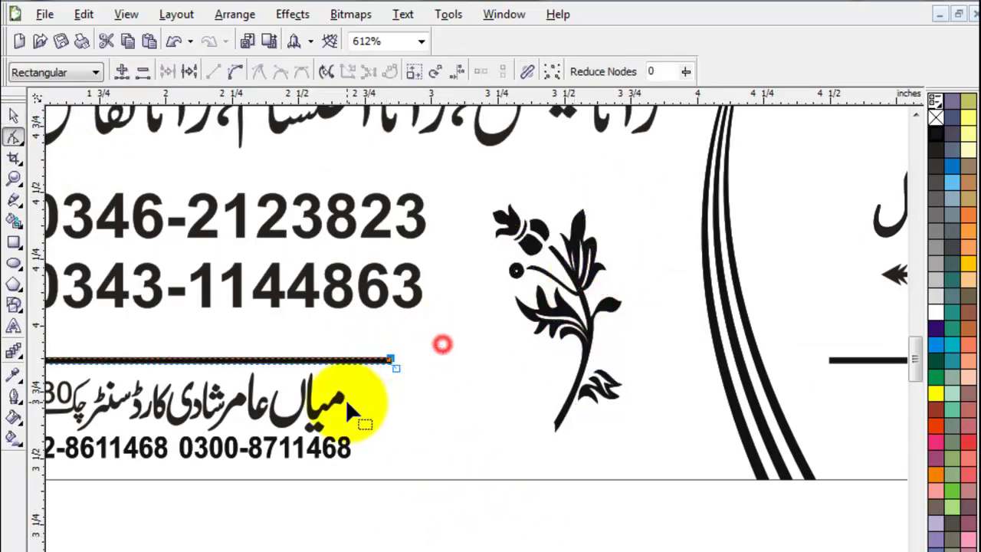
drag(391, 360, 579, 359)
key(F3)
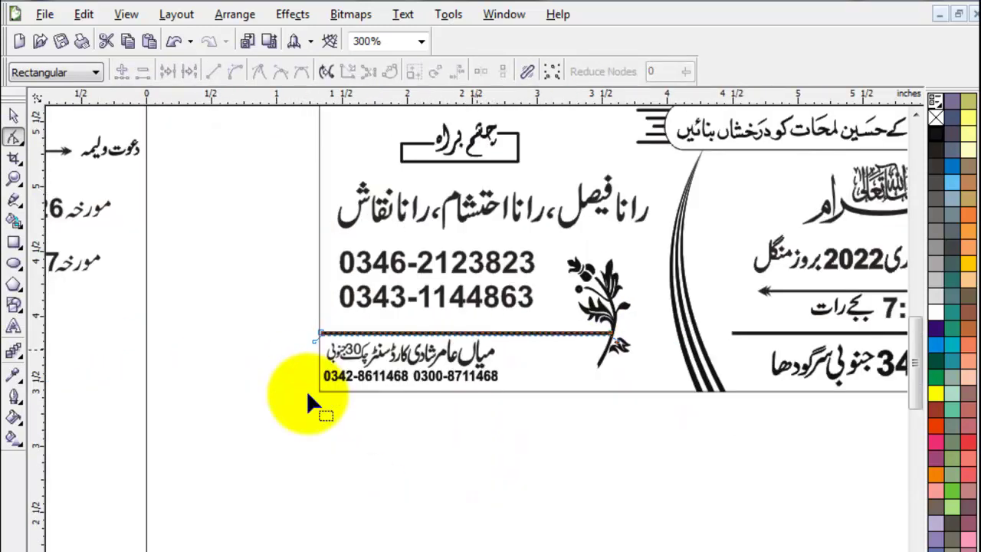
click(14, 115)
click(180, 398)
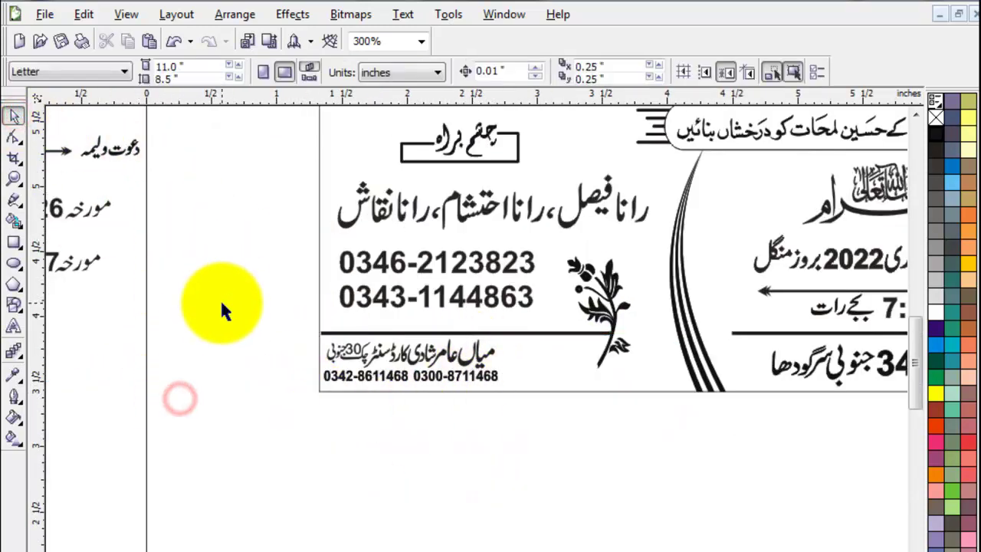
key(F3)
Step: Delete the spare ornament and its caption left of the card
click(245, 247)
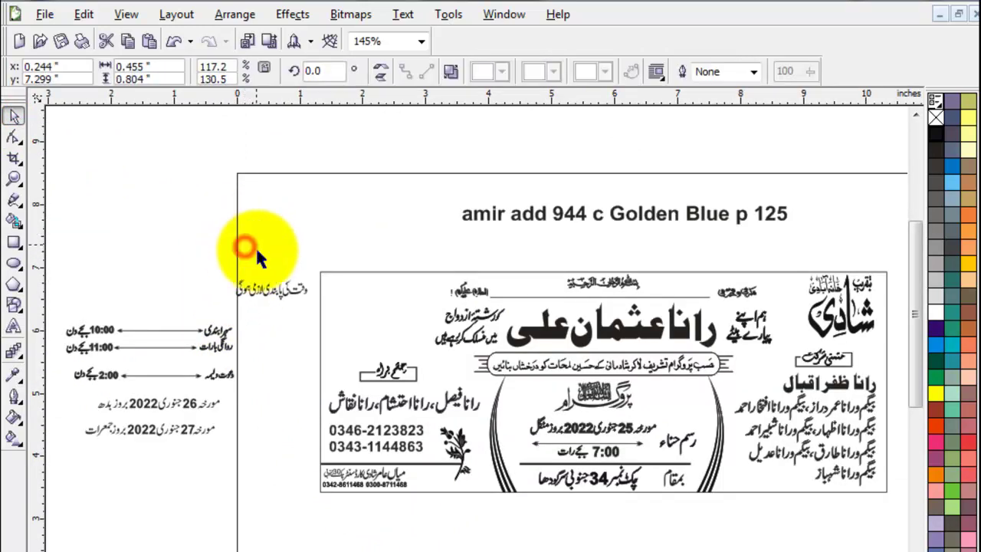
key(Delete)
click(258, 285)
key(Delete)
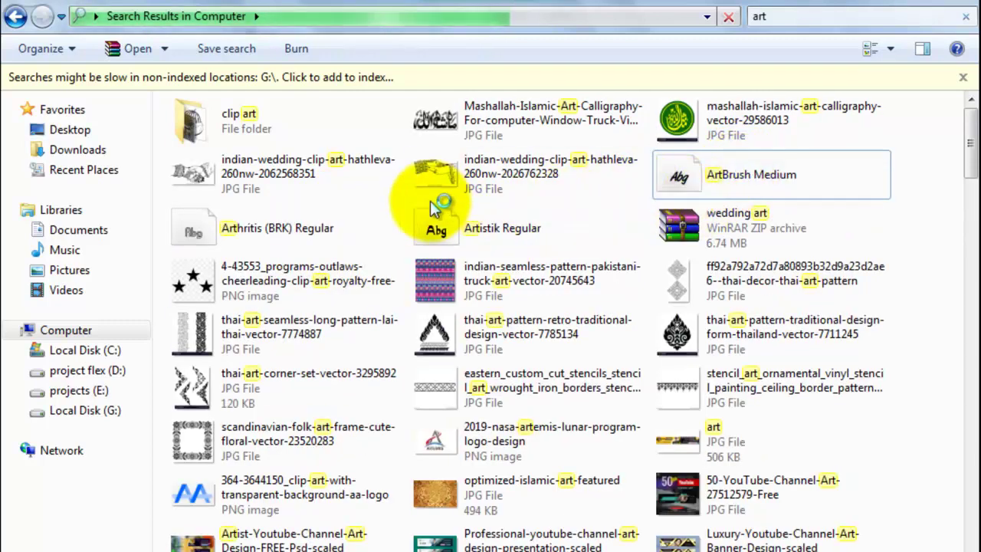
Step: Open wedding art.zip in WinRAR and drag wedding art.cmx over to CorelDRAW
double_click(678, 226)
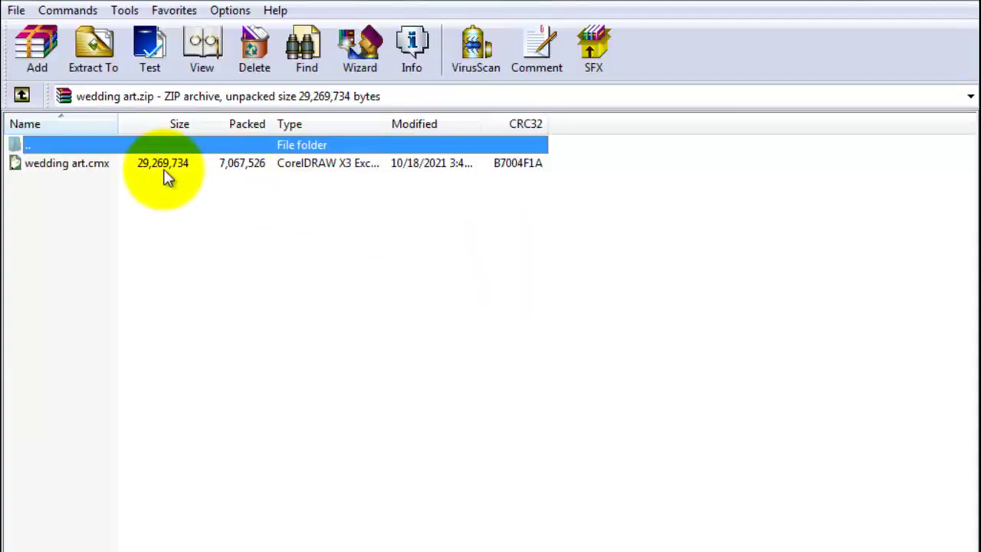
click(61, 164)
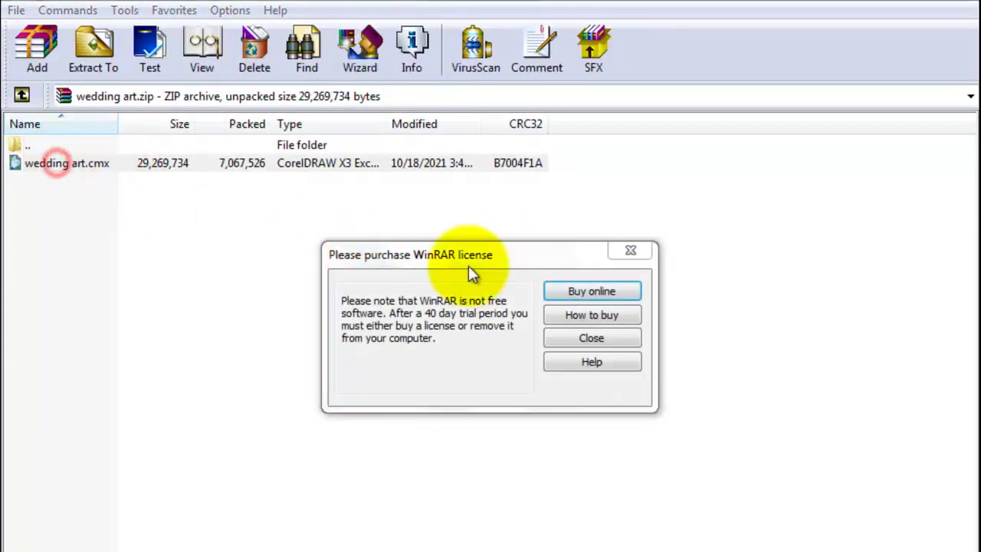
click(633, 251)
drag(52, 163, 334, 544)
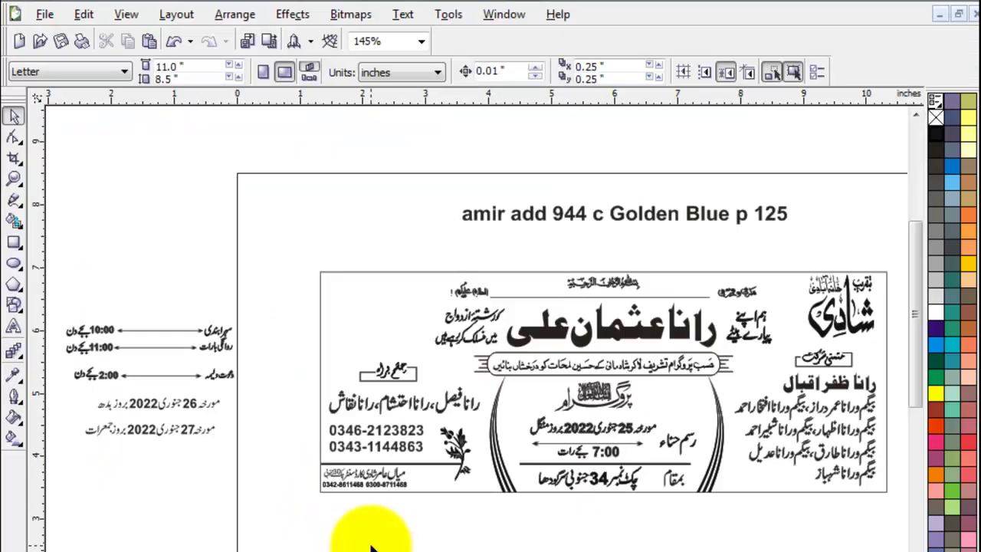
Step: Drop the wedding clipart into the drawing, move it left of the page and ungroup it
drag(374, 544, 374, 541)
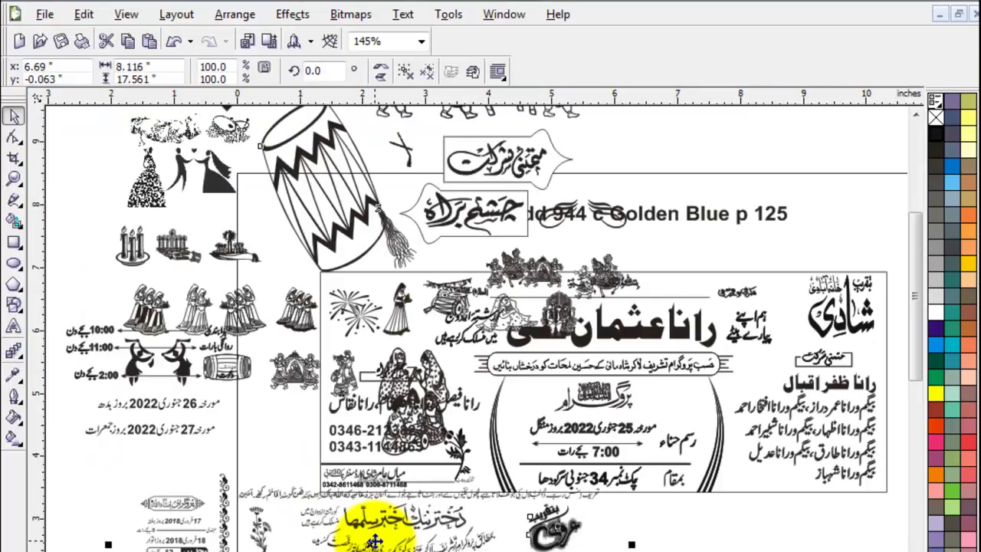
scroll(427, 405, down, 3)
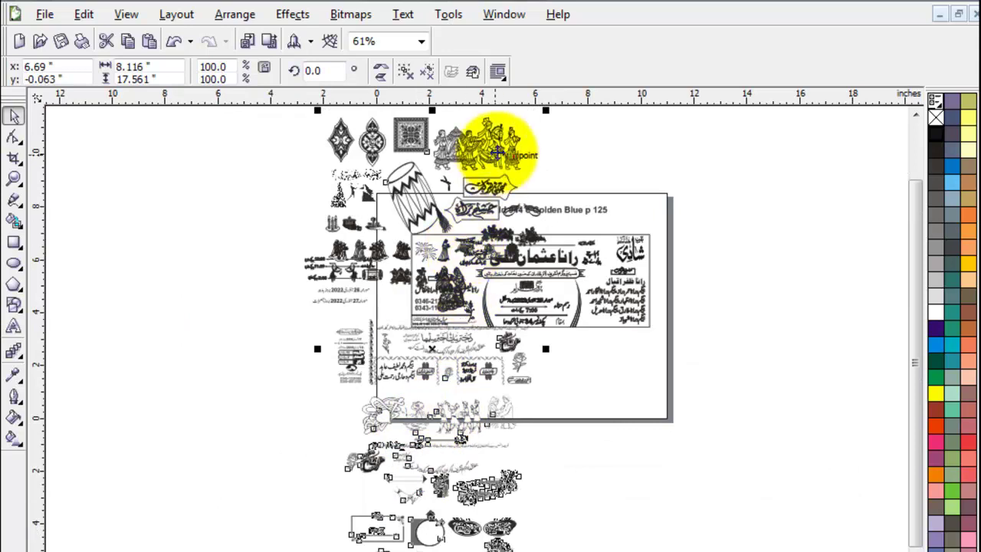
drag(493, 152, 248, 221)
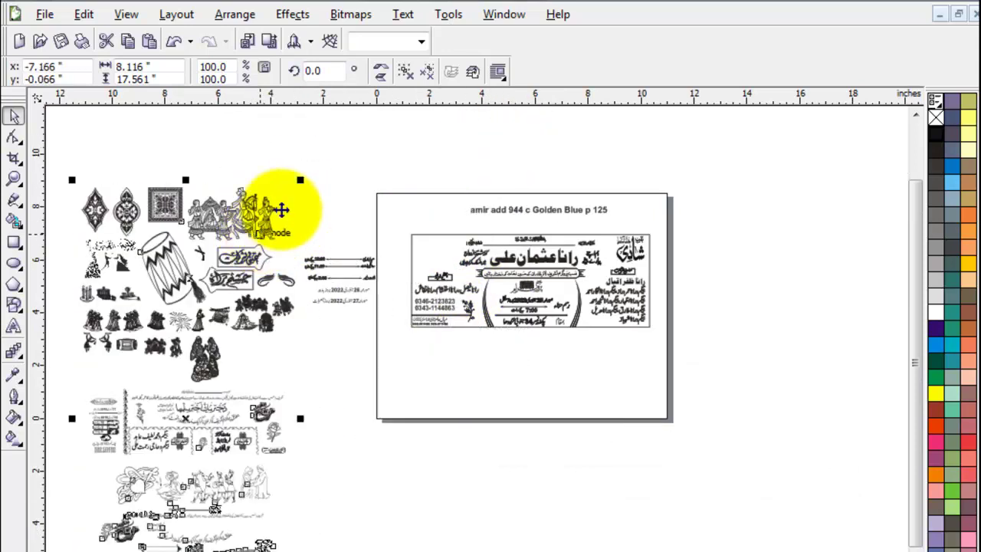
click(407, 70)
Step: Zoom in on the row of women figures and ungroup the selected clipart
click(392, 136)
key(z)
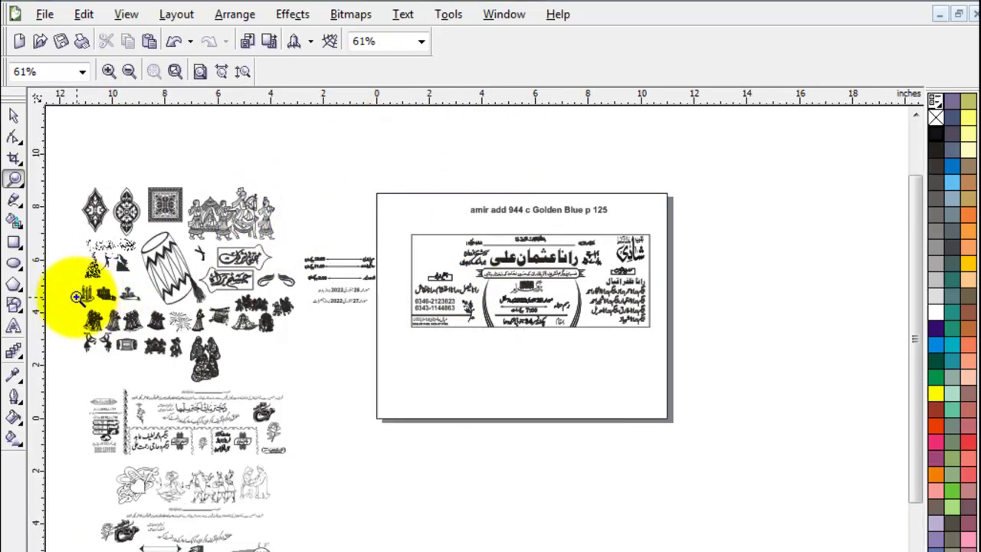
drag(77, 296, 186, 350)
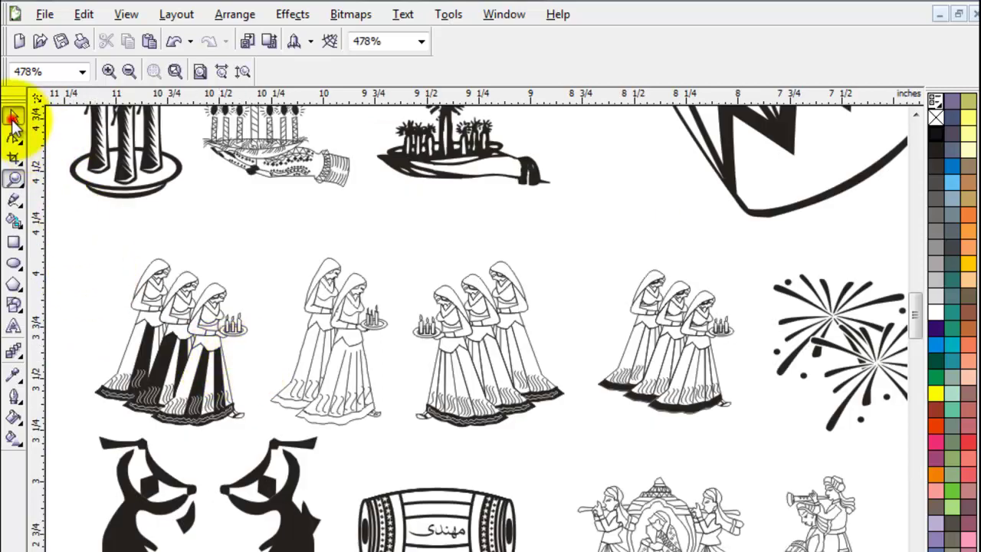
click(14, 116)
click(678, 307)
scroll(684, 302, down, 1)
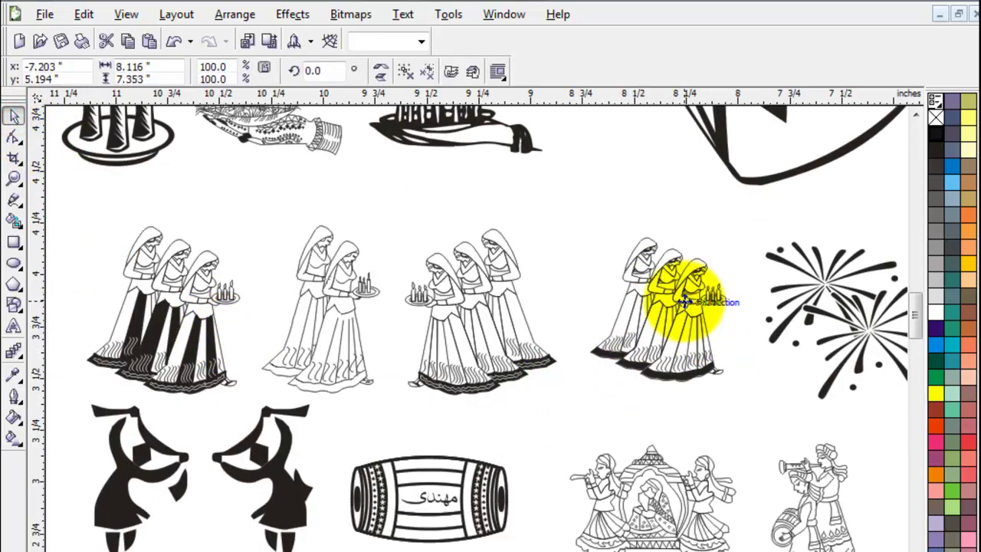
scroll(575, 262, up, 1)
click(409, 70)
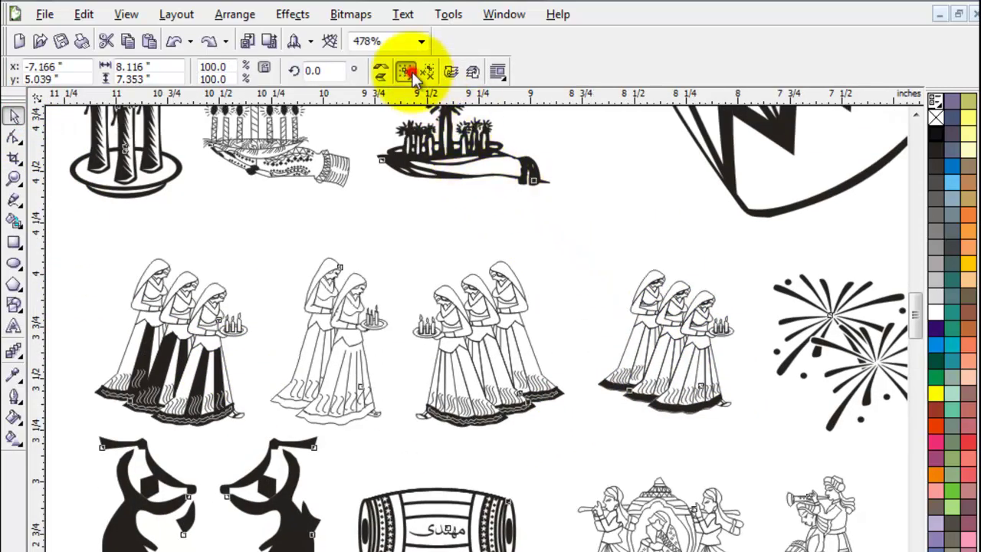
click(123, 253)
Step: Move the two-women figure group into the empty area
scroll(624, 394, down, 3)
click(419, 412)
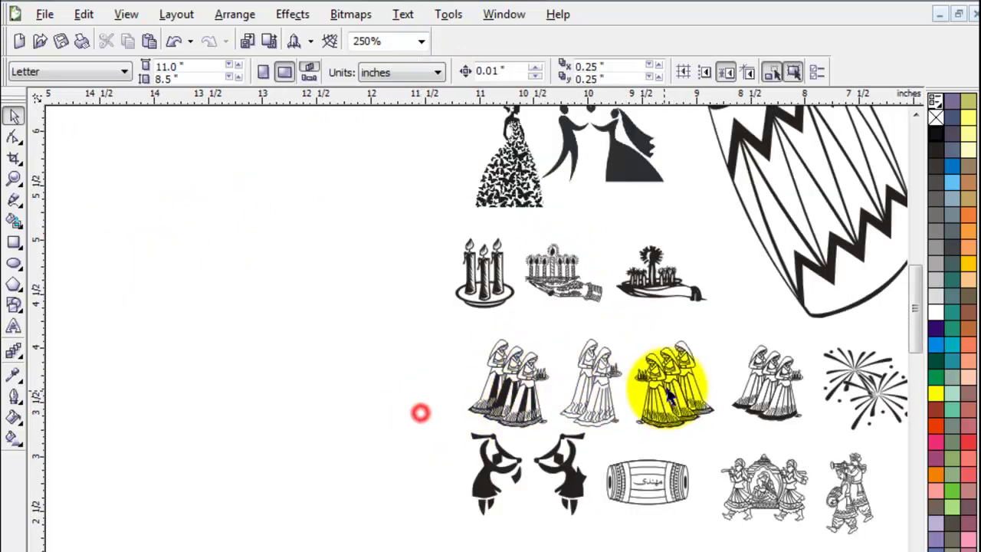
click(772, 378)
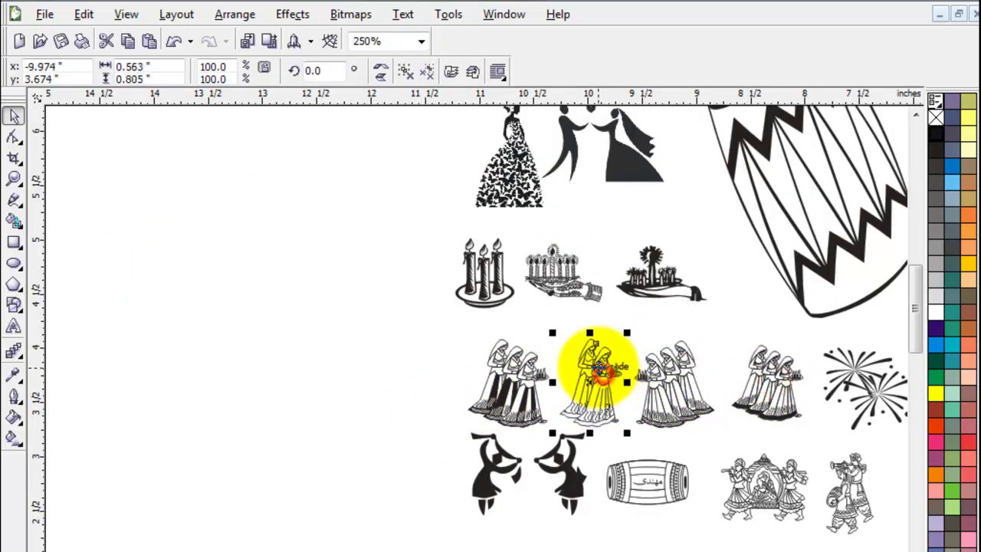
drag(601, 372, 260, 398)
click(285, 491)
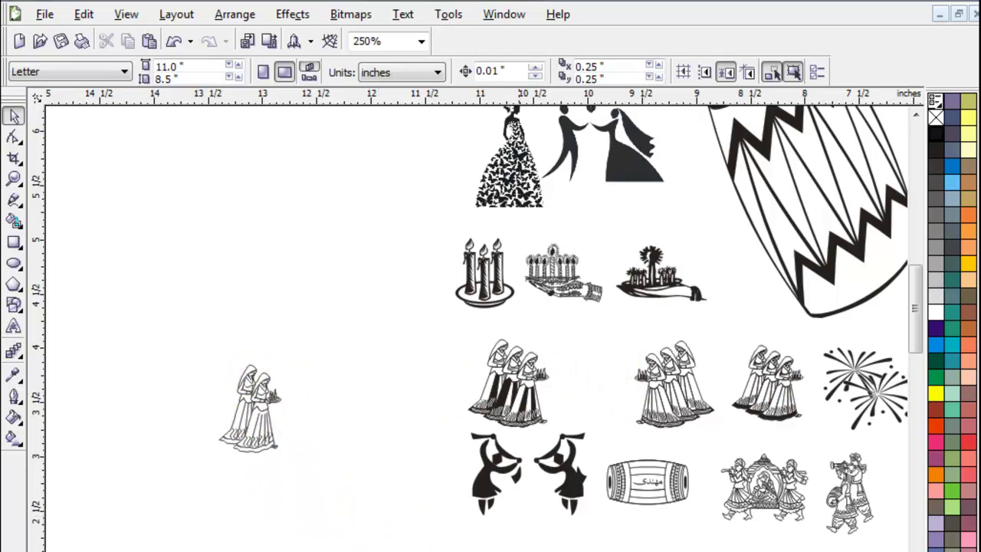
Step: Bring the drum-and-bunting group and the tray-carrying woman next to the card
scroll(482, 542, right, 5)
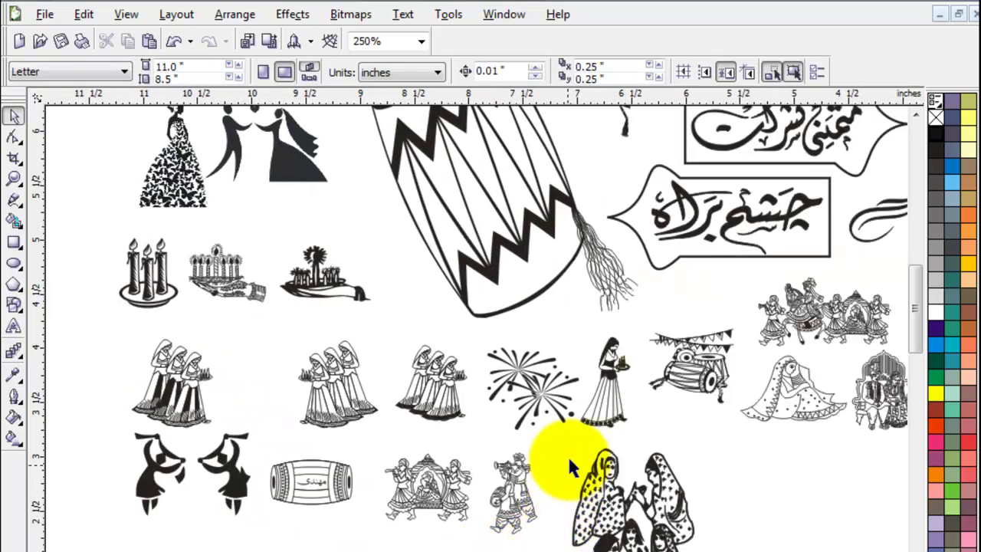
click(709, 376)
drag(705, 377, 665, 399)
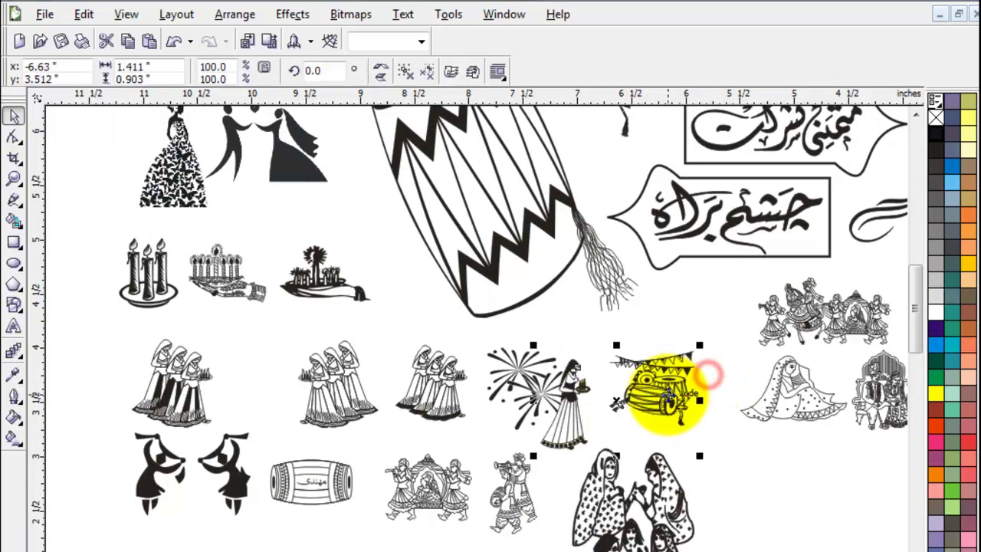
key(F3)
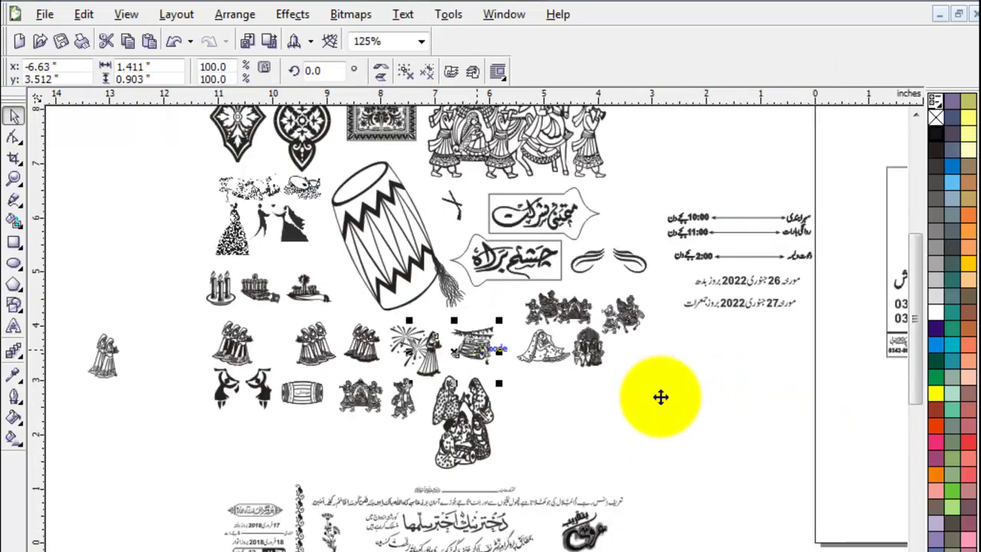
click(631, 434)
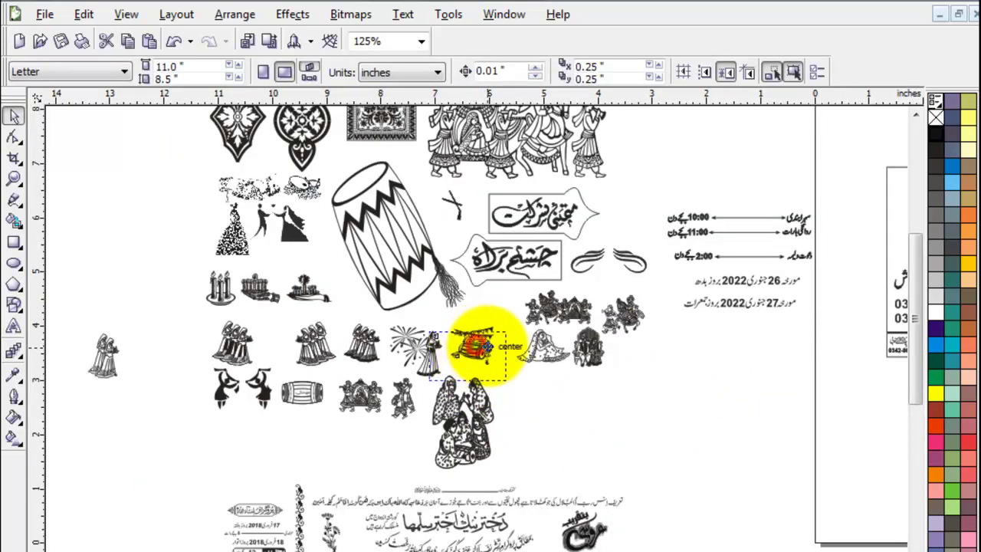
drag(475, 346, 750, 410)
mouse_move(105, 351)
mouse_down()
mouse_move(705, 410)
mouse_move(744, 451)
mouse_up()
key(F3)
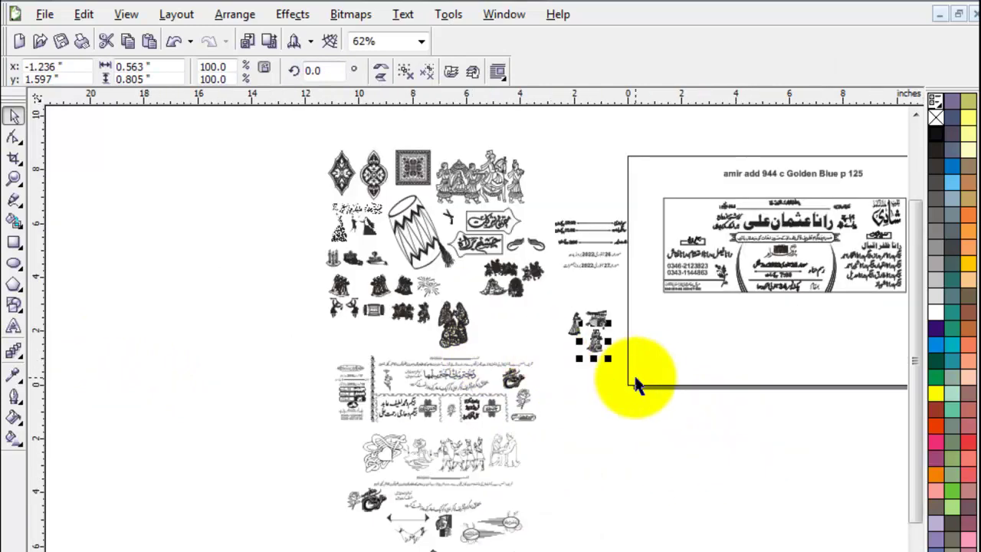
key(z)
drag(554, 191, 792, 370)
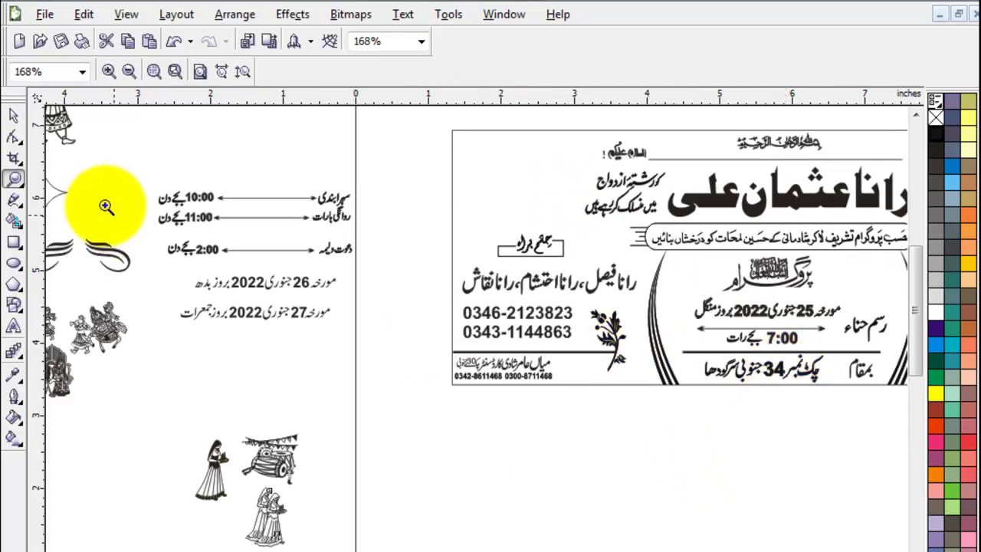
Step: Move the drum-and-bunting clipart to the card's top-left corner and enlarge it to about 154%
click(12, 115)
click(351, 498)
drag(289, 460, 459, 471)
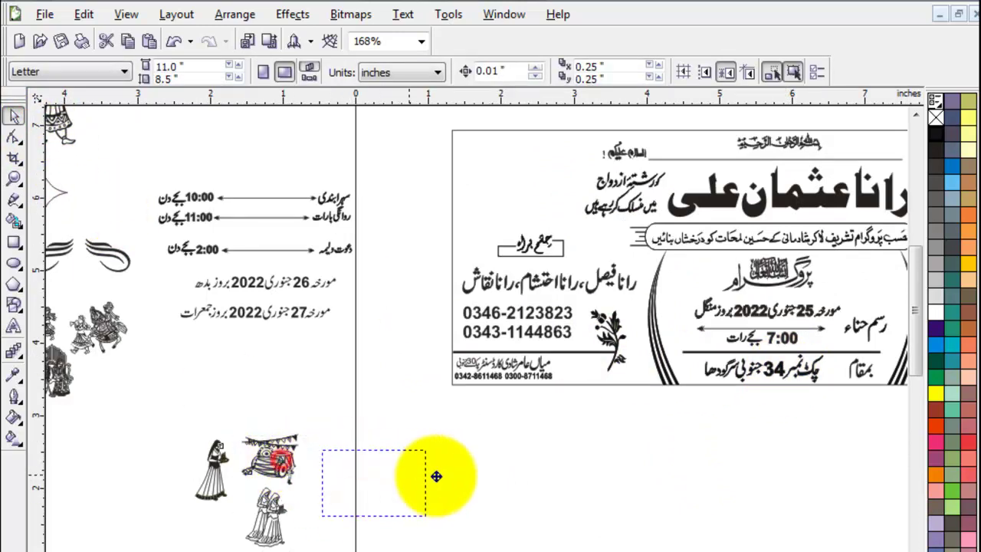
click(407, 71)
click(281, 391)
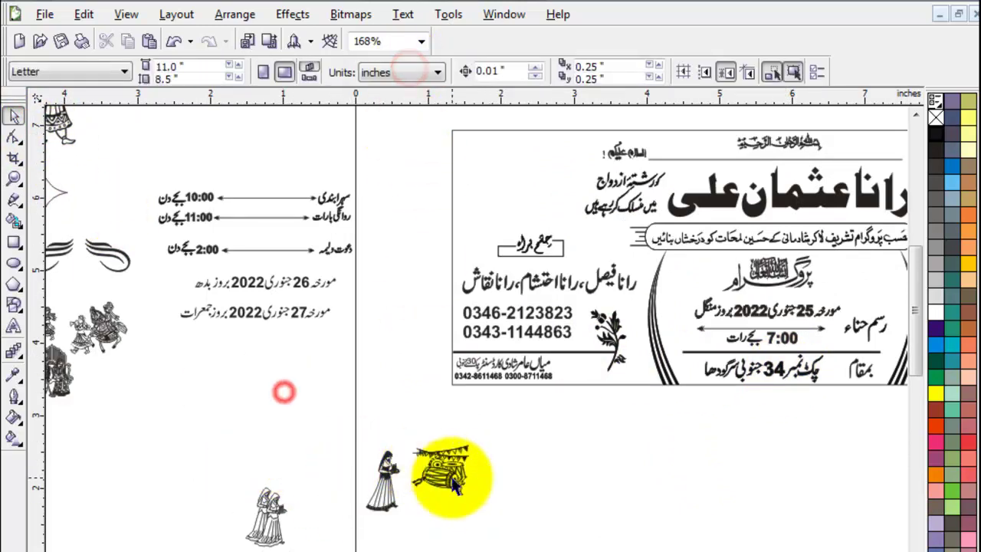
click(517, 174)
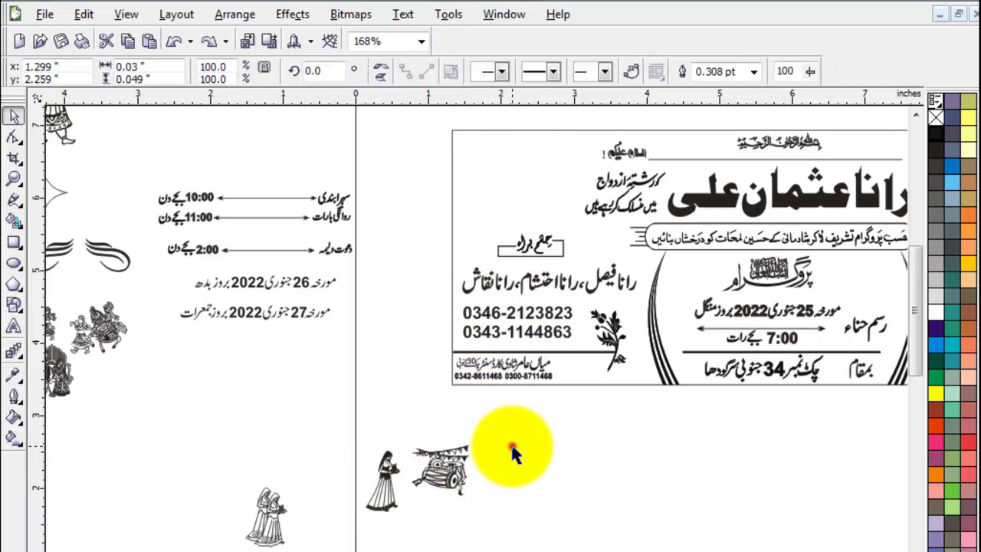
drag(513, 414, 404, 529)
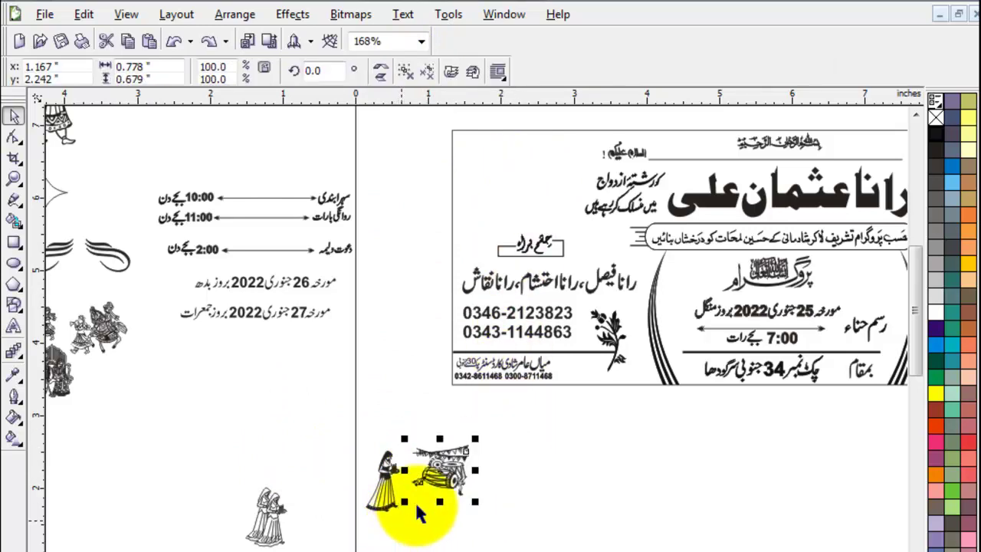
drag(442, 465, 513, 180)
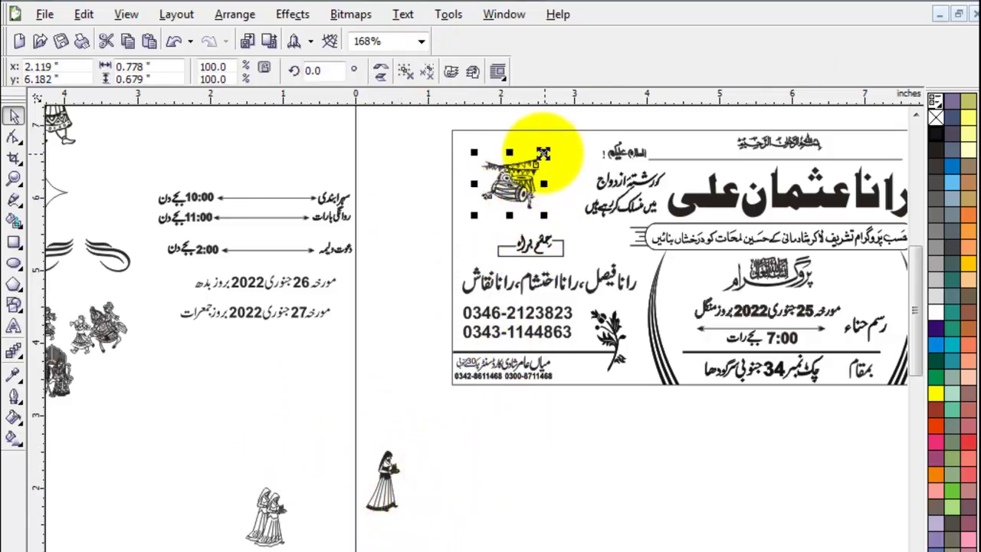
drag(554, 145, 579, 145)
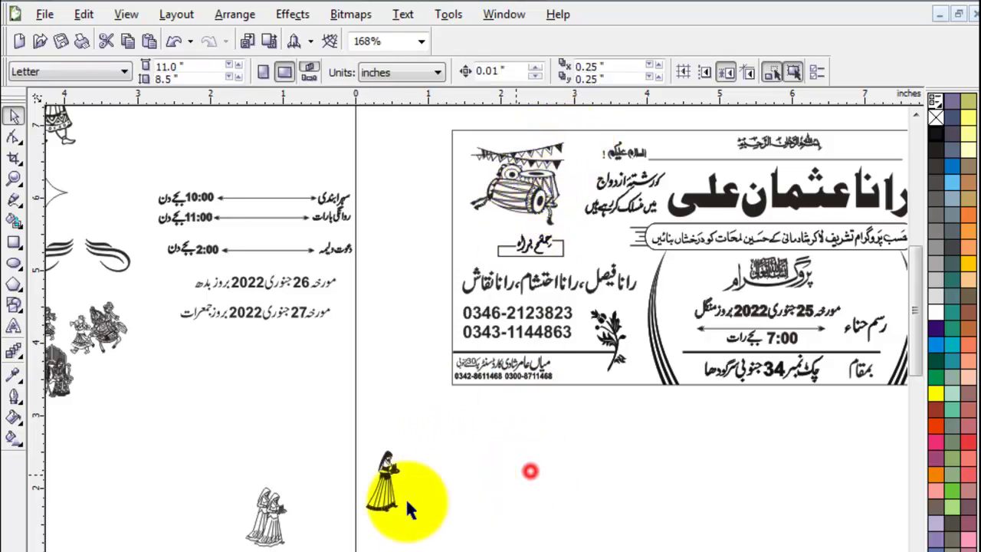
drag(263, 515, 767, 452)
Step: Bring the two-women figure beside the page's right edge and move the shaadi calligraphy off the page
scroll(769, 450, down, 3)
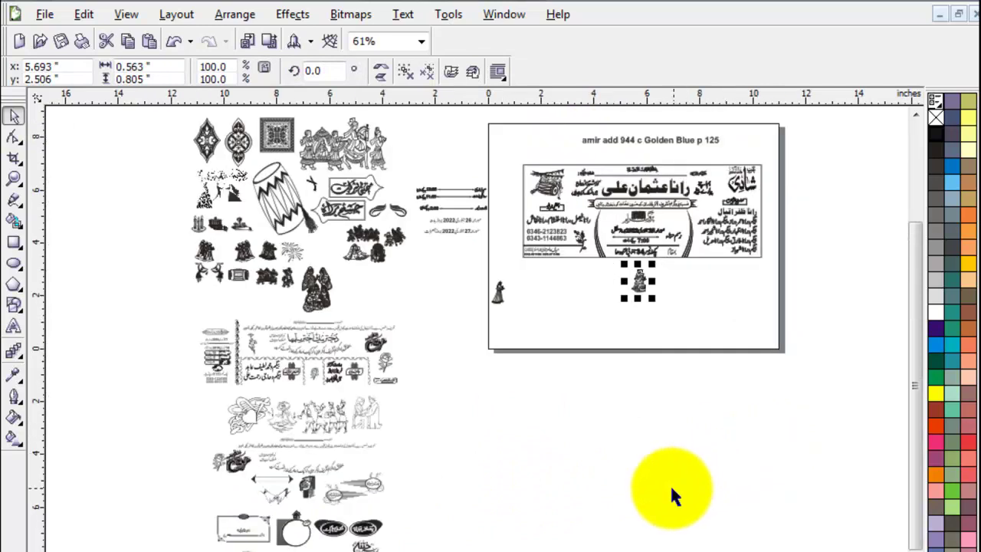
click(590, 473)
mouse_move(637, 284)
mouse_down()
mouse_move(755, 239)
mouse_move(797, 191)
mouse_up()
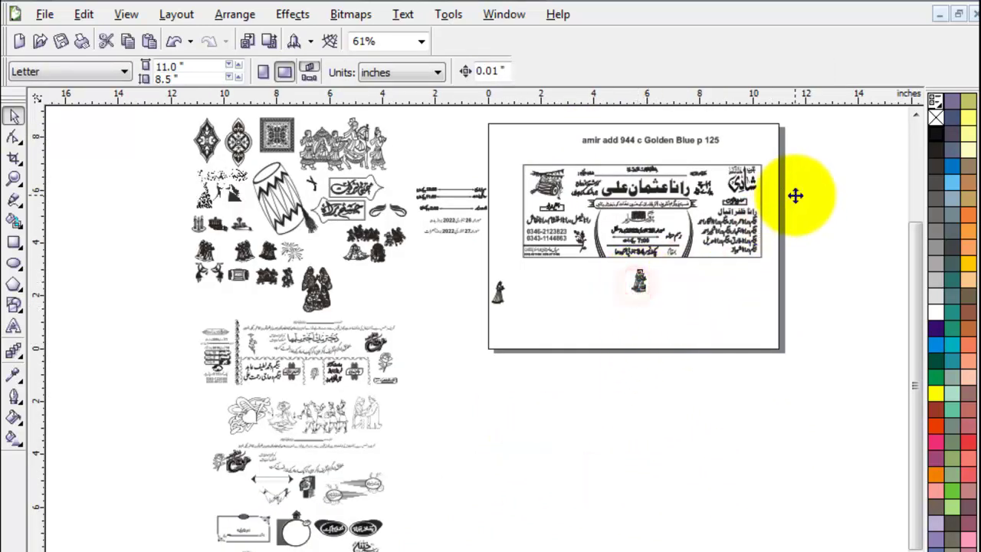
key(z)
drag(819, 153, 694, 270)
click(14, 115)
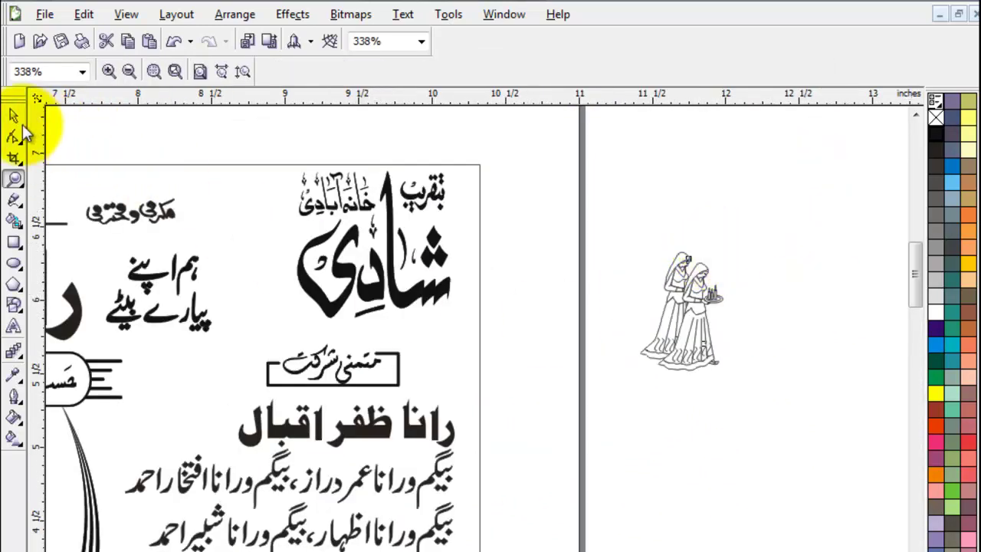
mouse_move(413, 291)
mouse_down()
mouse_move(753, 223)
mouse_move(812, 227)
mouse_up()
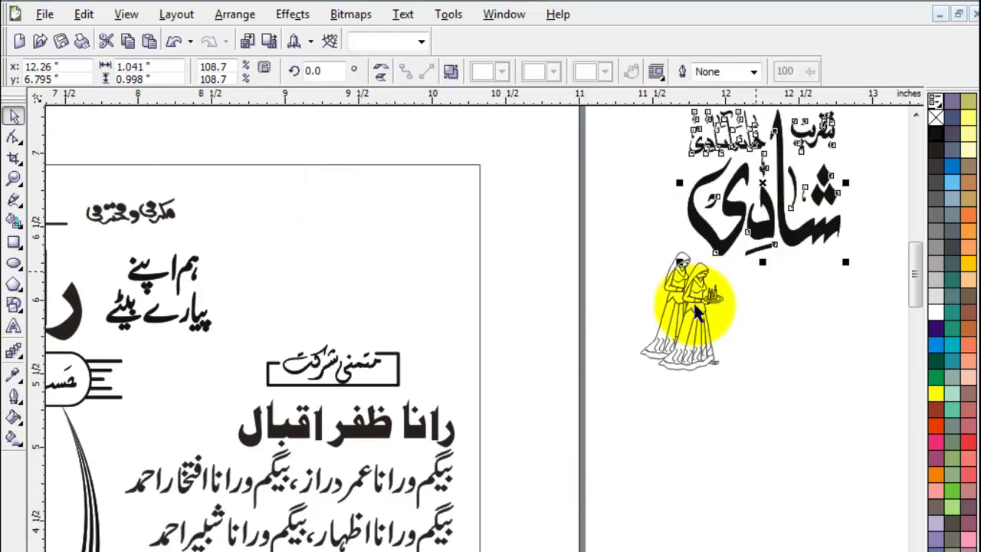
Step: Place the two-women figure on the card, mirrored horizontally and enlarged to 140.2%
mouse_move(695, 285)
mouse_down()
mouse_move(405, 273)
mouse_move(383, 222)
mouse_up()
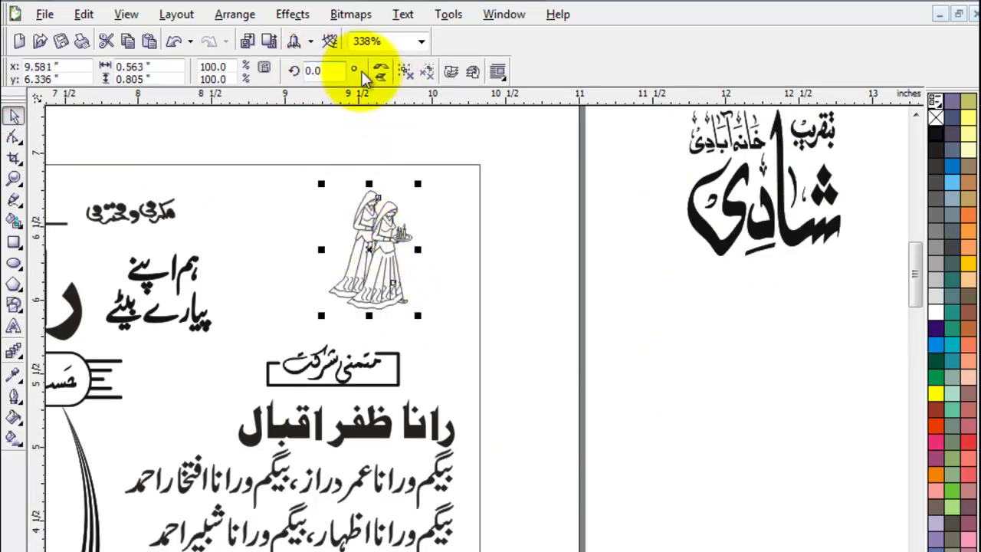
click(381, 70)
drag(415, 318, 450, 348)
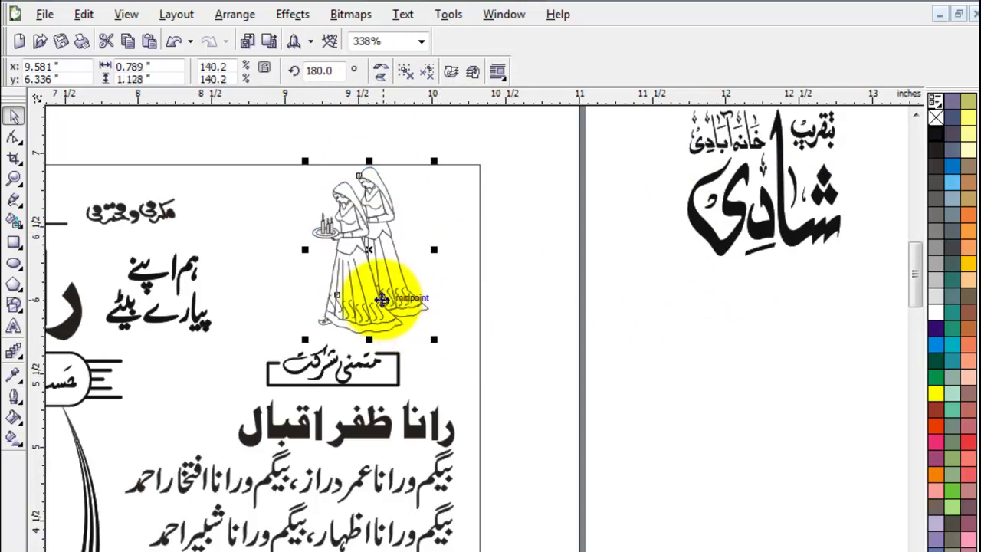
drag(405, 285, 420, 285)
key(F4)
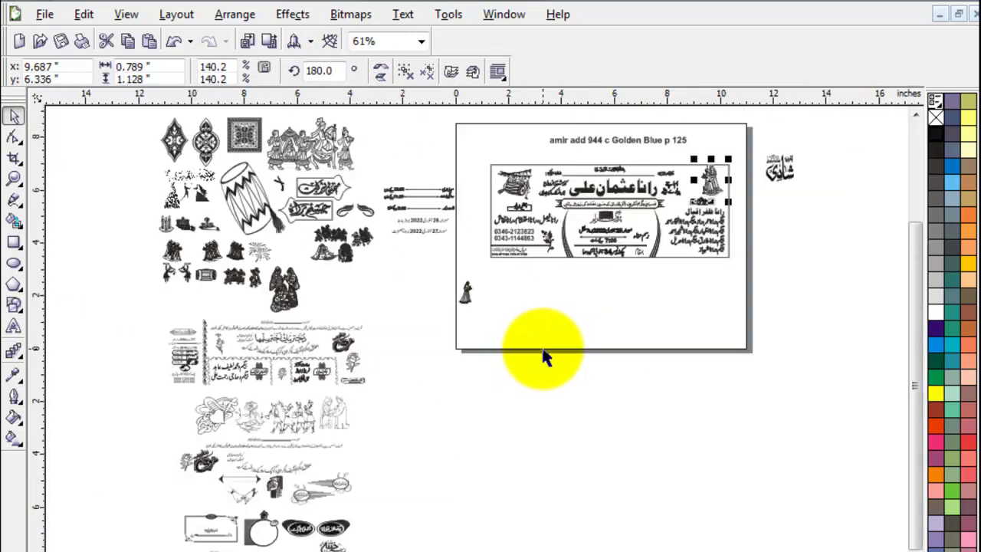
click(707, 388)
key(z)
drag(457, 154, 740, 273)
Step: Top-align the two-women figure and calligraphy with the drum artwork
click(19, 113)
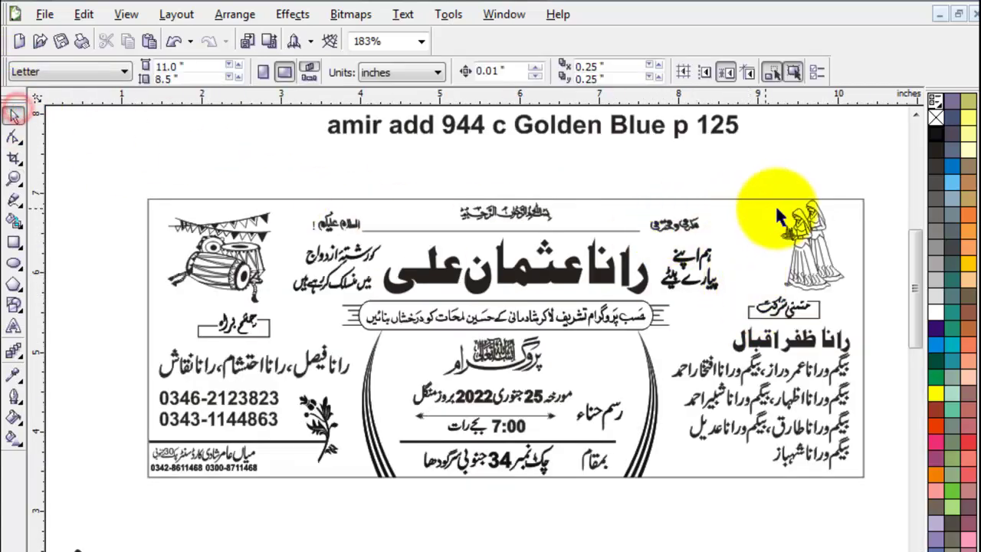
click(811, 220)
shift+click(534, 211)
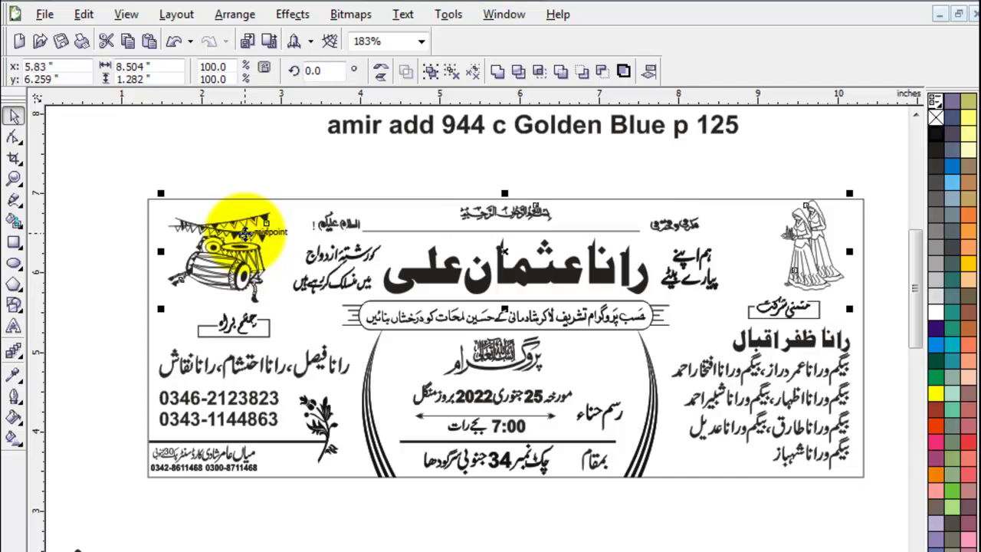
key(t)
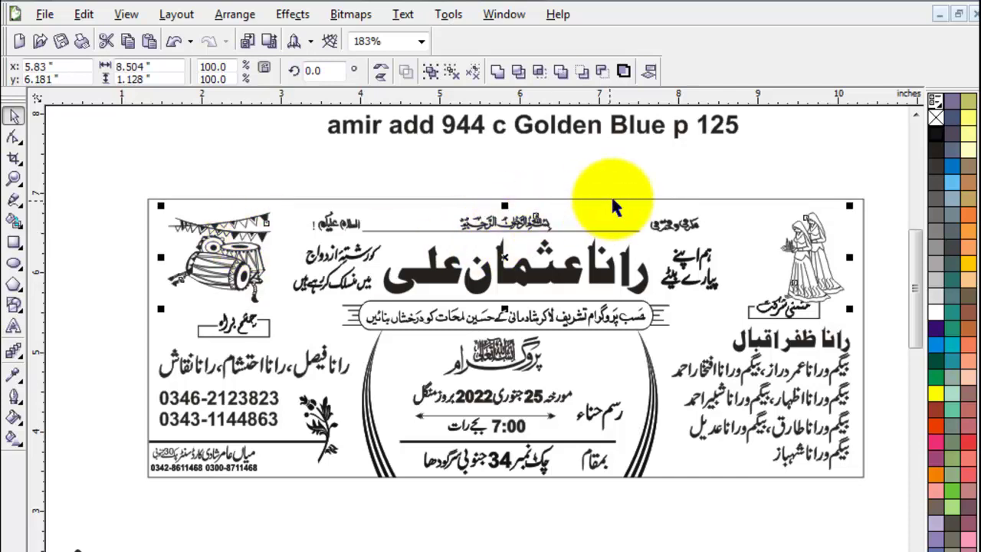
click(674, 175)
Step: Revert the last three changes and move the two-women figure off the card's left side
key(ctrl+z)
key(ctrl+z)
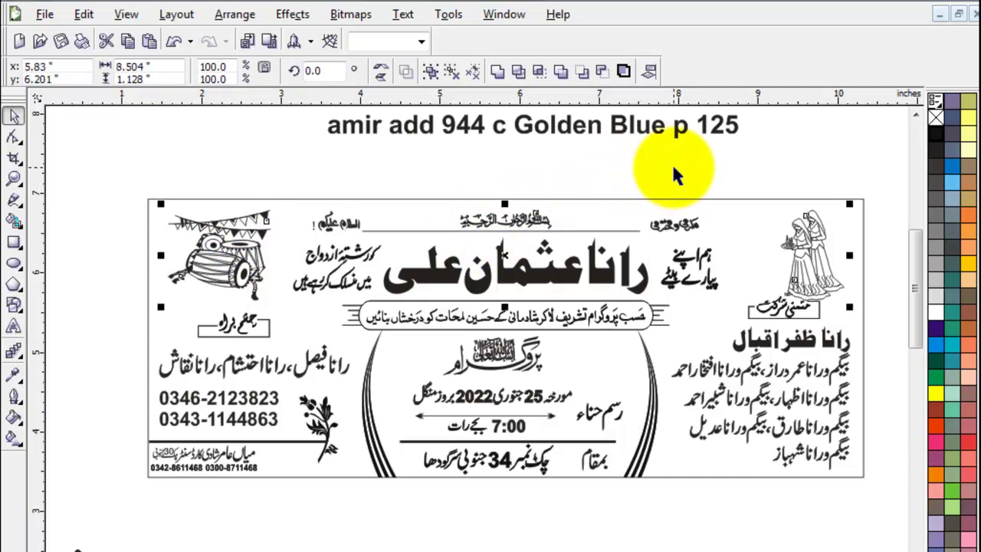
key(ctrl+z)
key(ctrl+z)
key(ctrl+z)
key(ctrl+z)
key(ctrl+z)
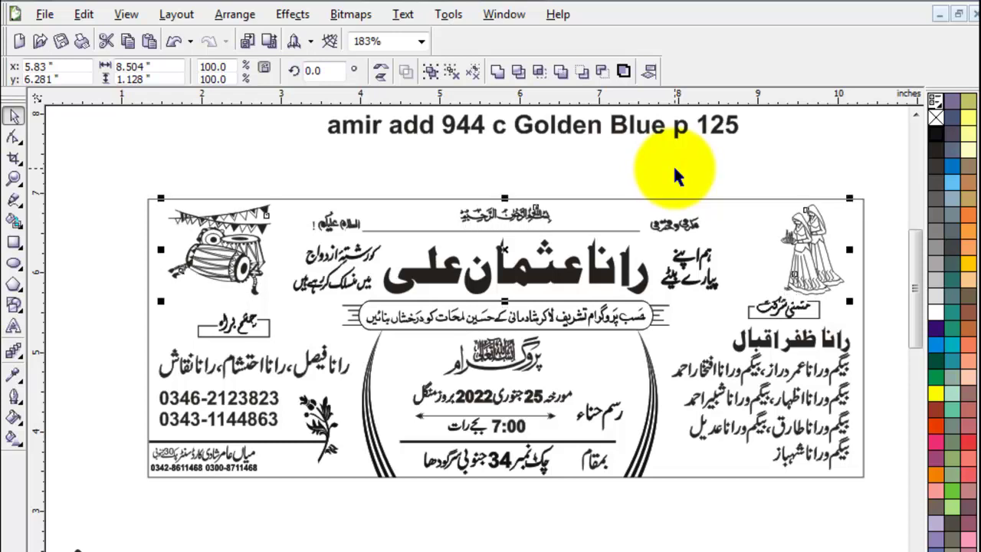
key(ctrl+z)
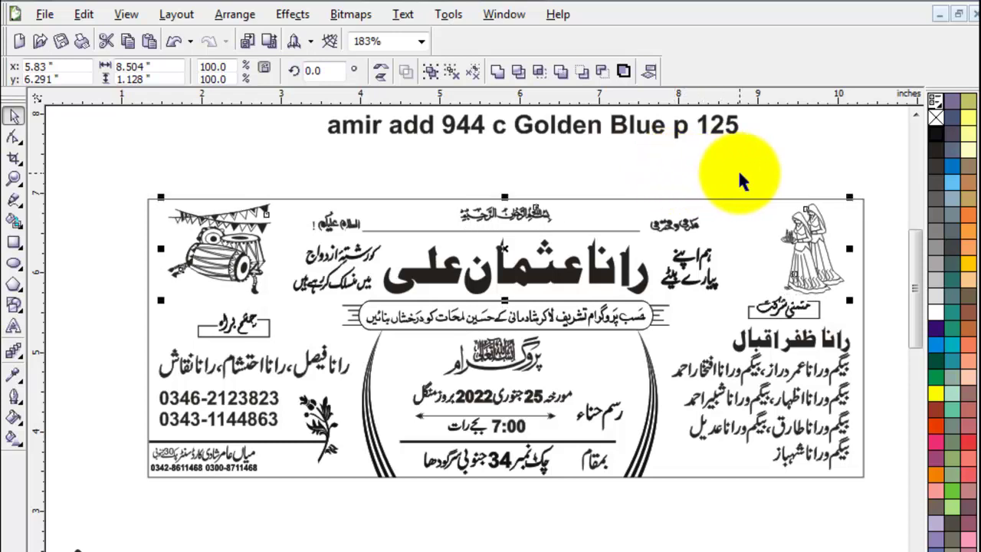
click(739, 174)
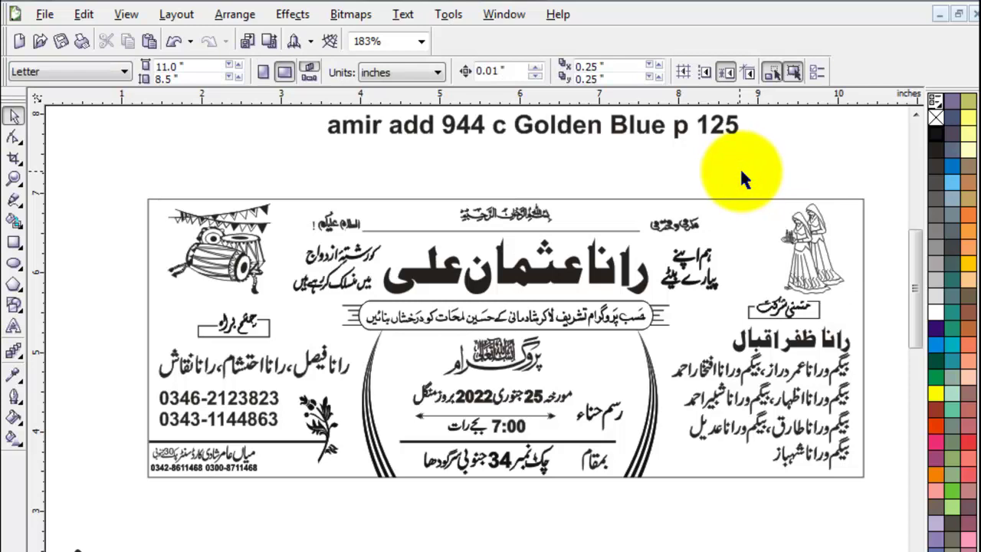
drag(814, 240, 130, 239)
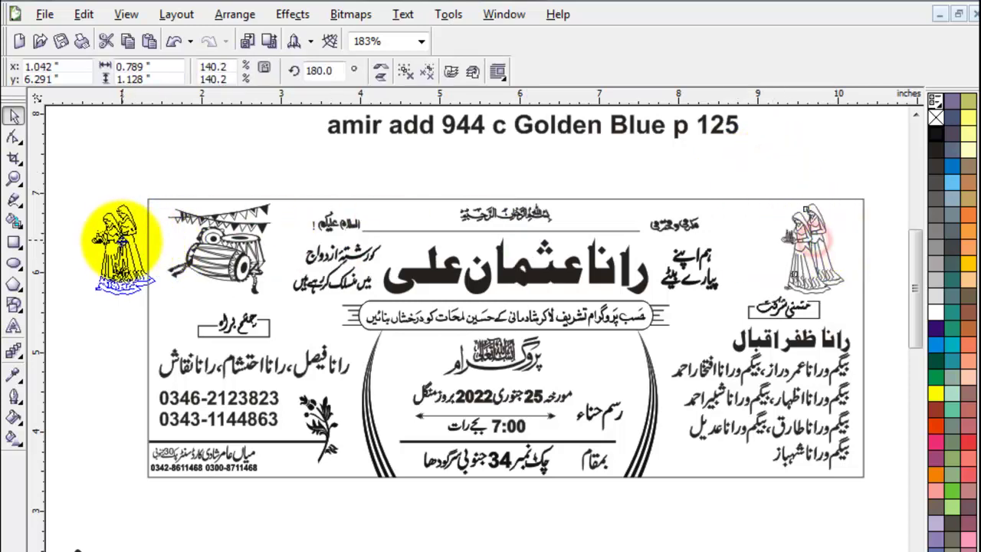
Step: Move the drum to the card's upper right and the two-women figure to upper left, enlarged to 177.2%
drag(227, 291, 793, 303)
click(586, 170)
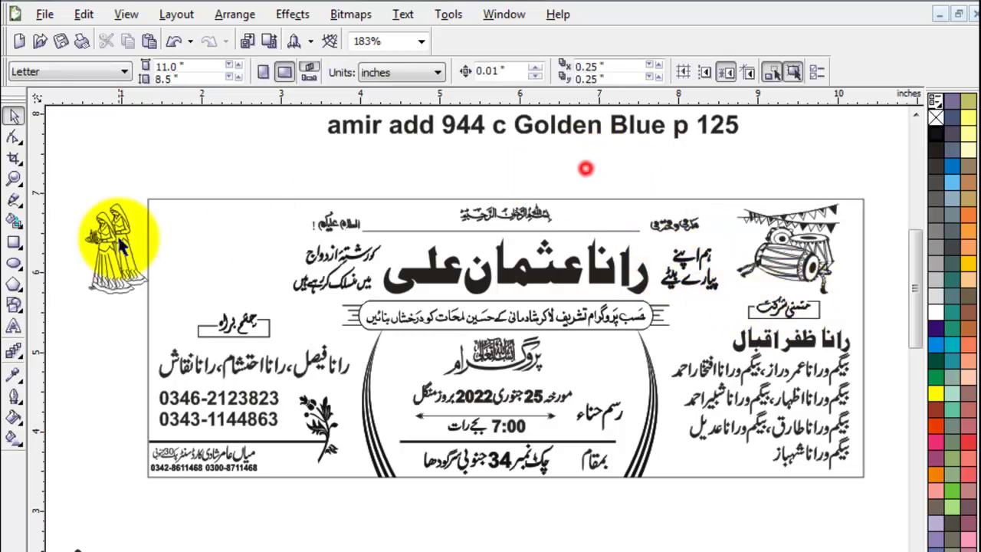
drag(115, 234, 220, 243)
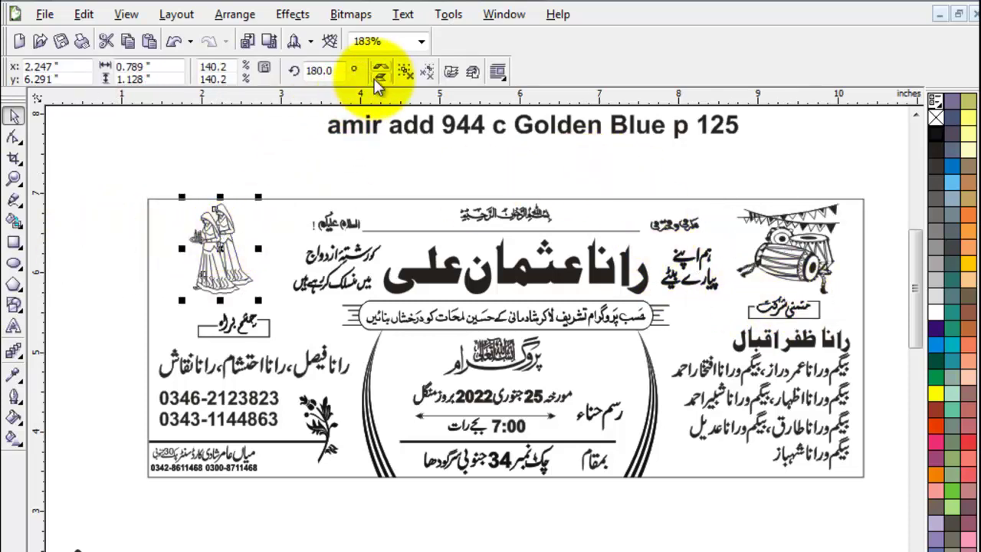
click(246, 164)
click(251, 274)
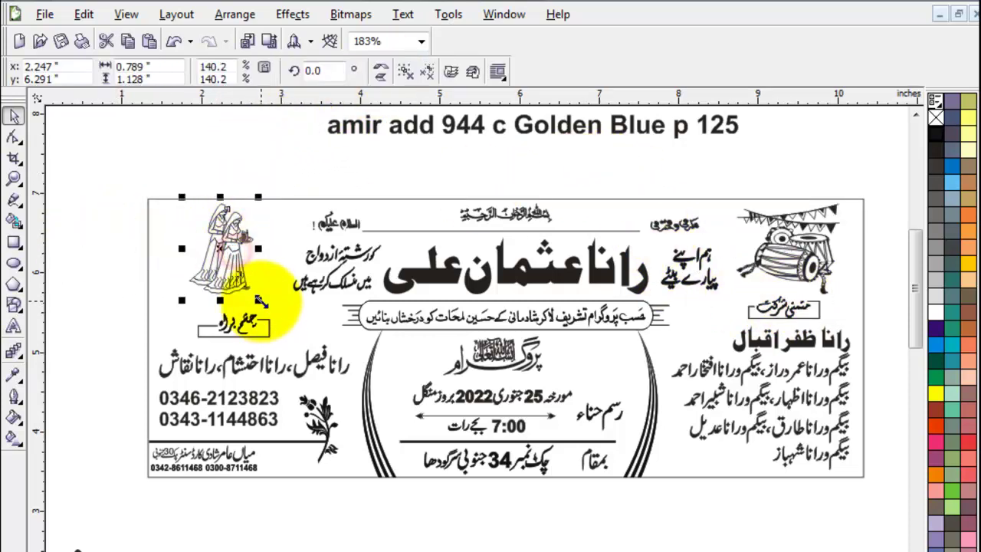
drag(258, 300, 271, 322)
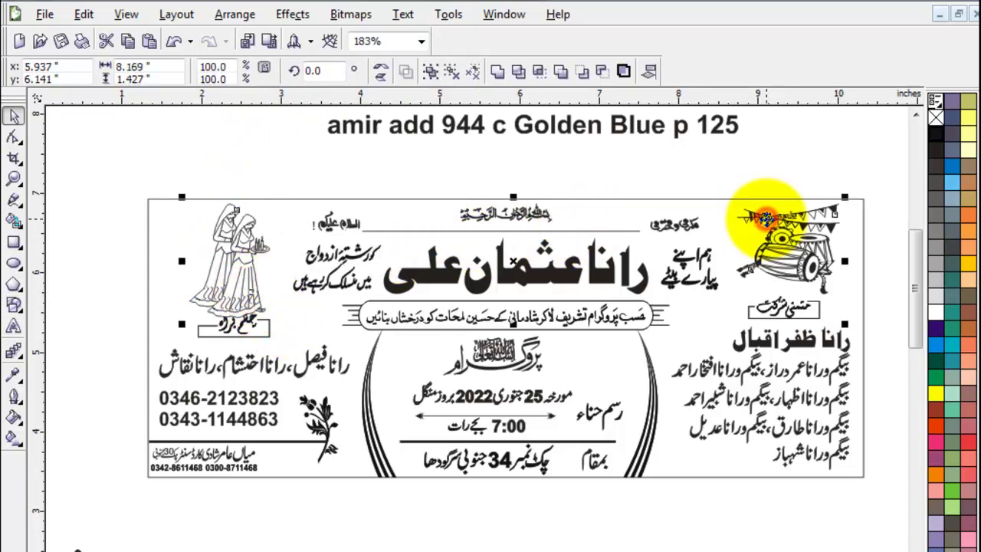
Step: Shift the two-women figure slightly left so it sits above the small boxed label
click(317, 159)
click(234, 247)
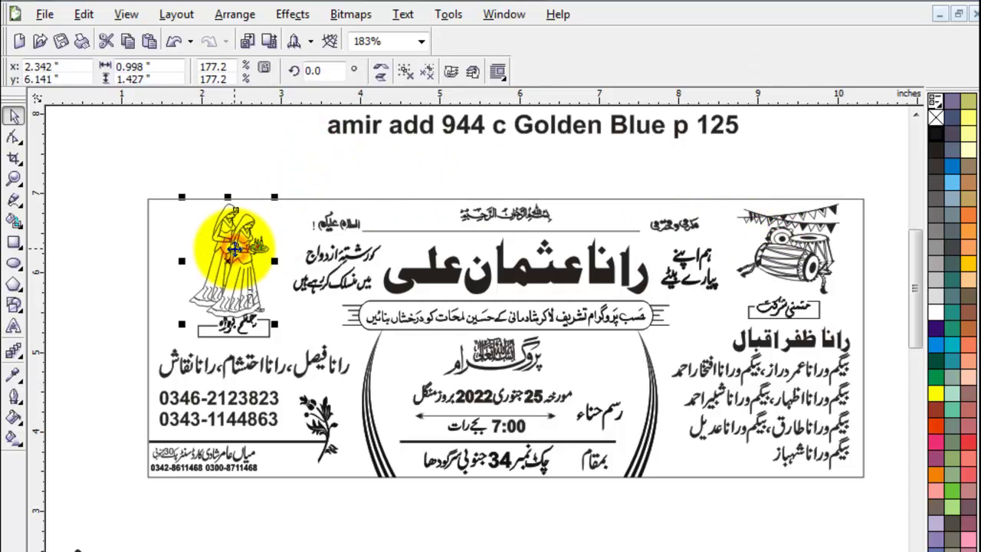
drag(233, 246, 101, 361)
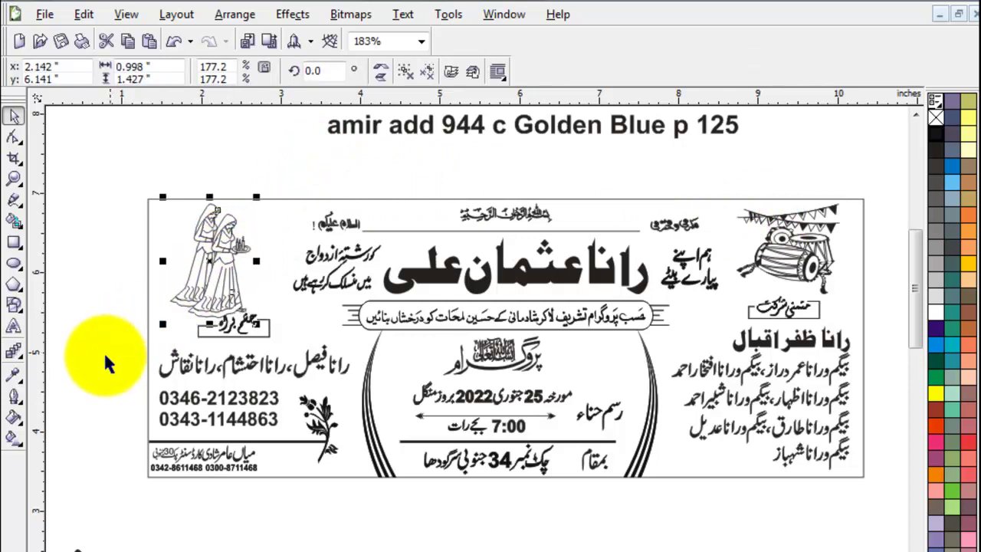
click(306, 337)
click(247, 322)
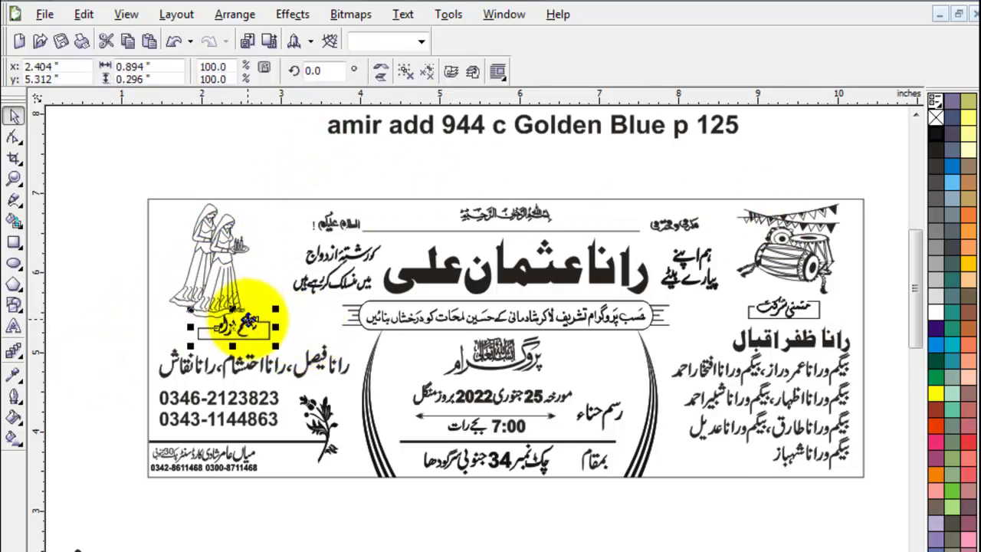
click(229, 490)
drag(112, 337, 365, 447)
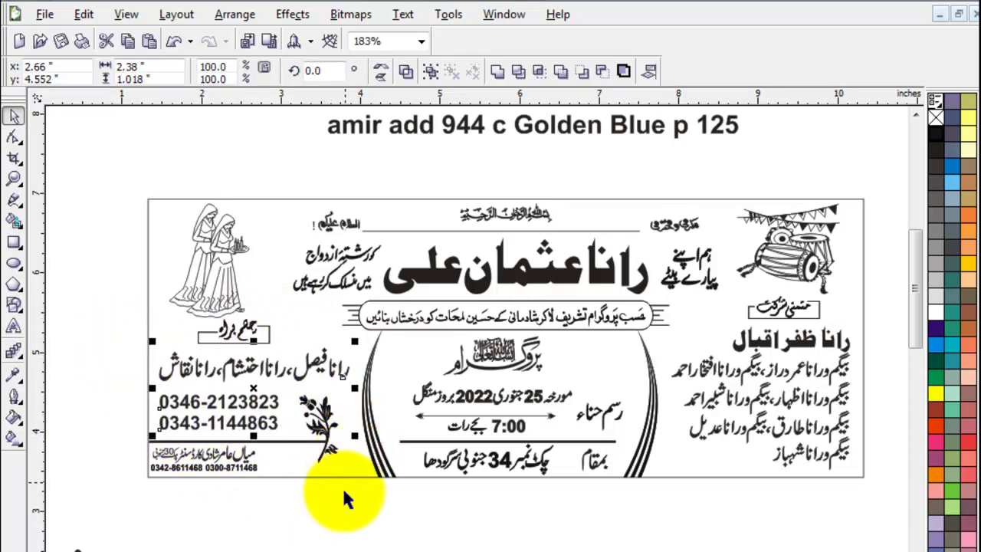
click(329, 509)
mouse_move(114, 308)
mouse_down()
mouse_move(341, 374)
mouse_move(337, 383)
mouse_up()
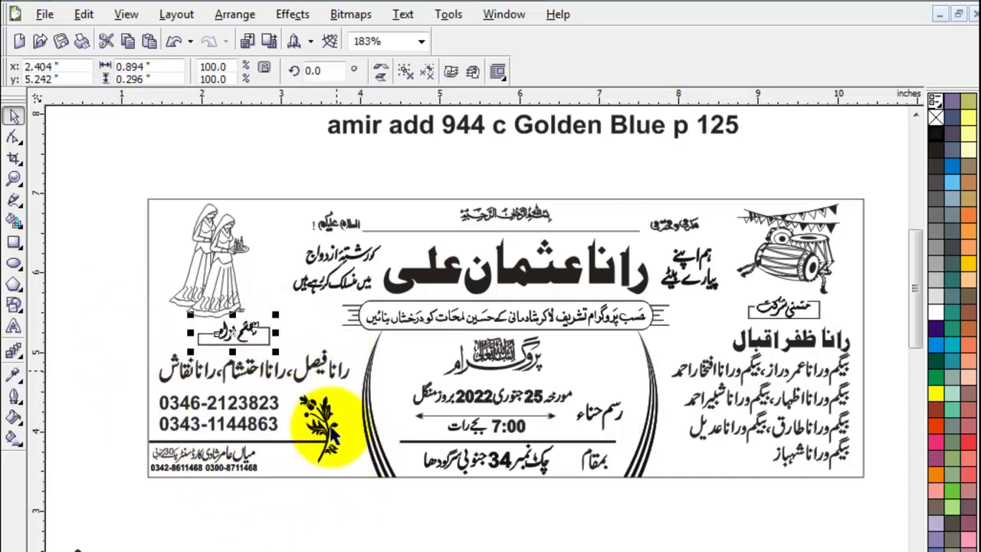
click(324, 530)
Step: Drop a copy of the whole invitation card directly below the original
scroll(328, 530, down, 3)
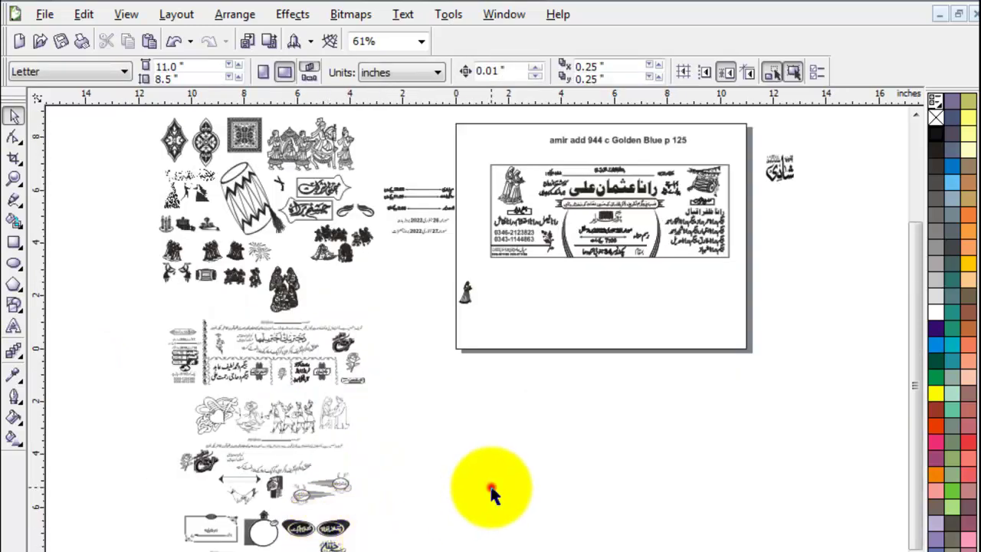
drag(463, 155, 804, 295)
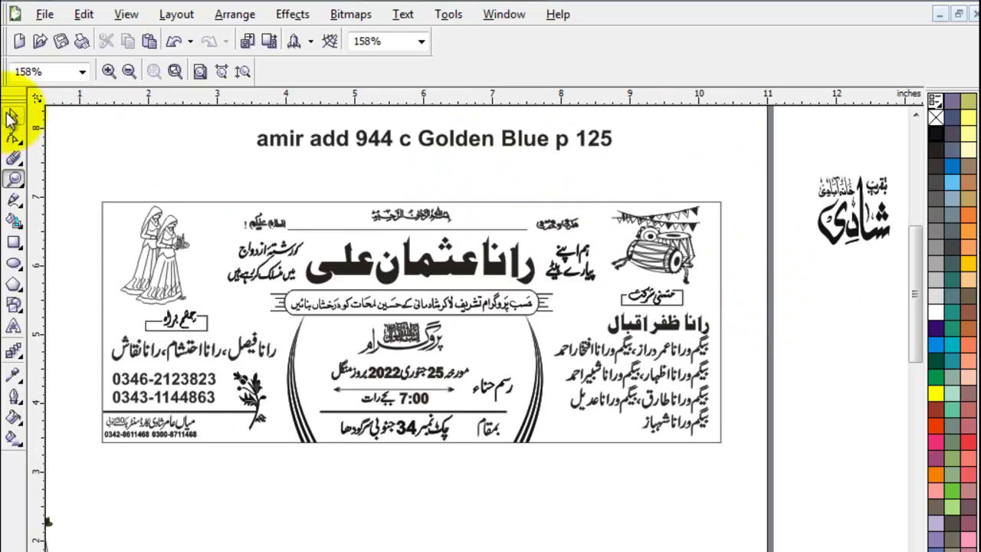
click(11, 117)
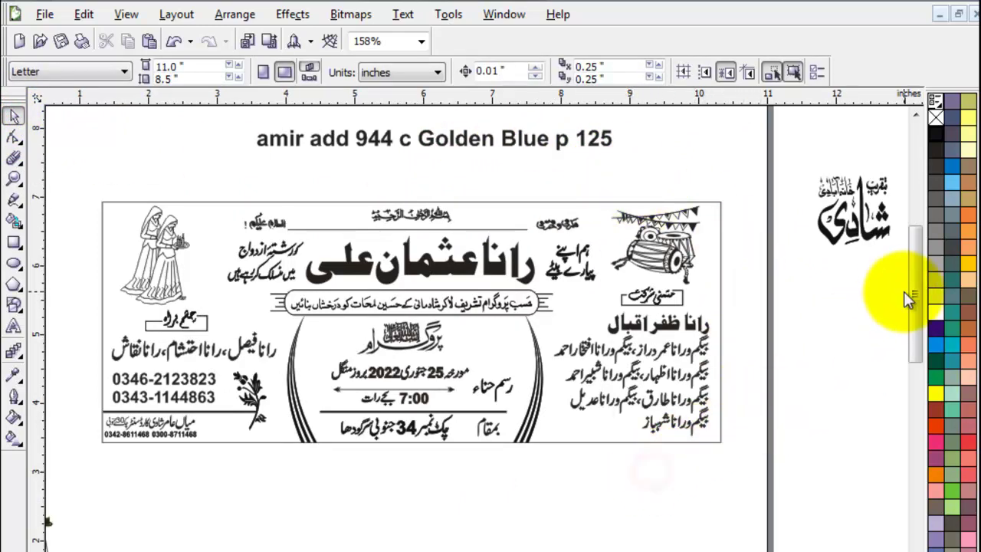
drag(759, 174, 76, 480)
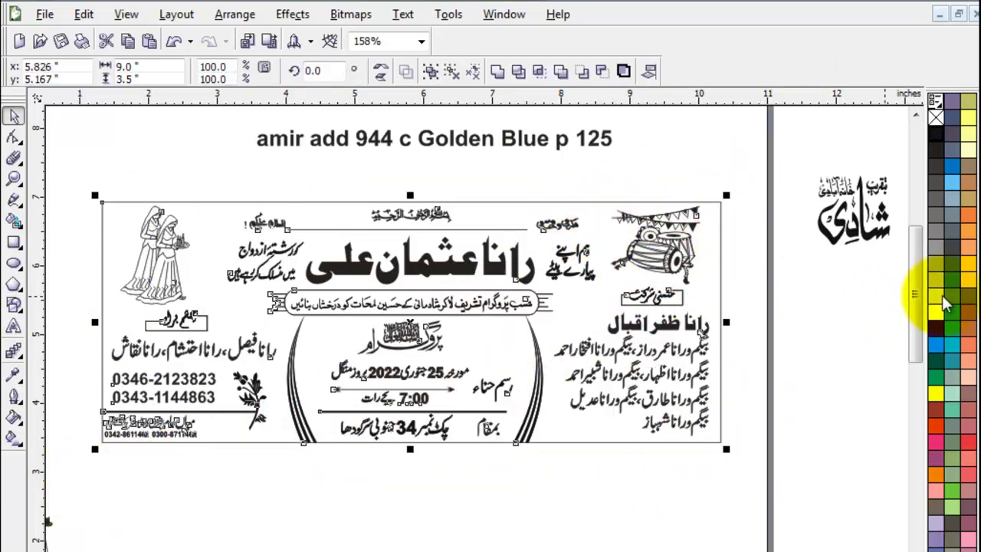
drag(914, 255, 917, 265)
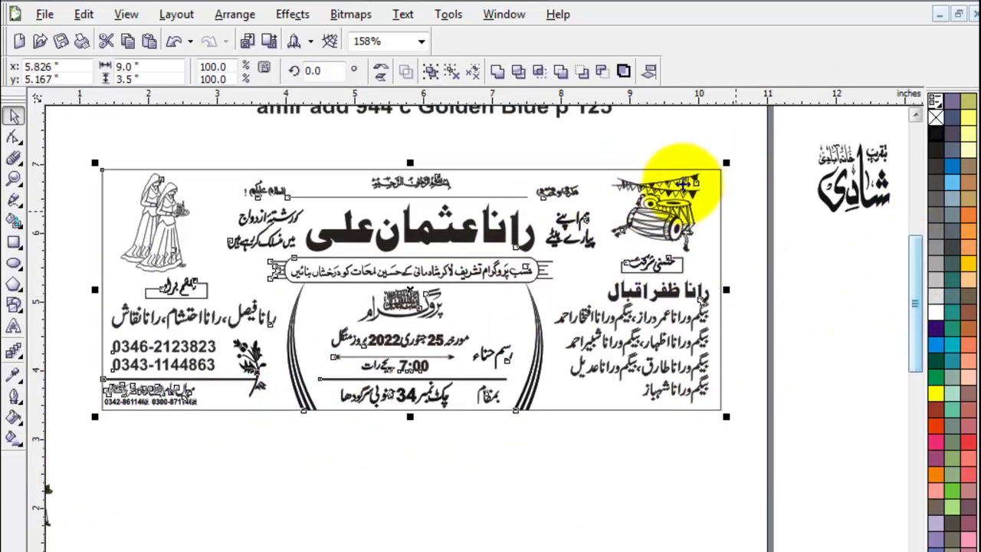
drag(525, 211, 481, 455)
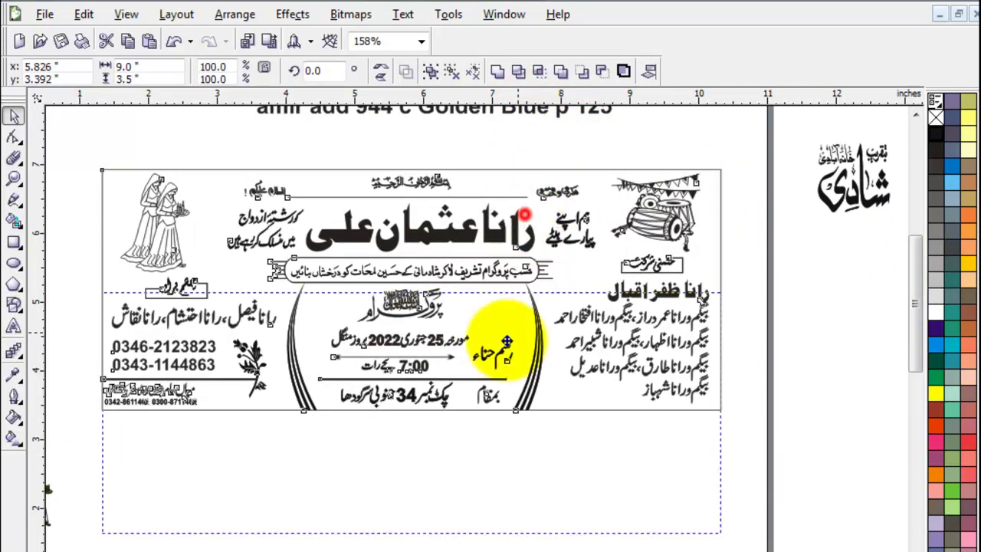
right_click(481, 456)
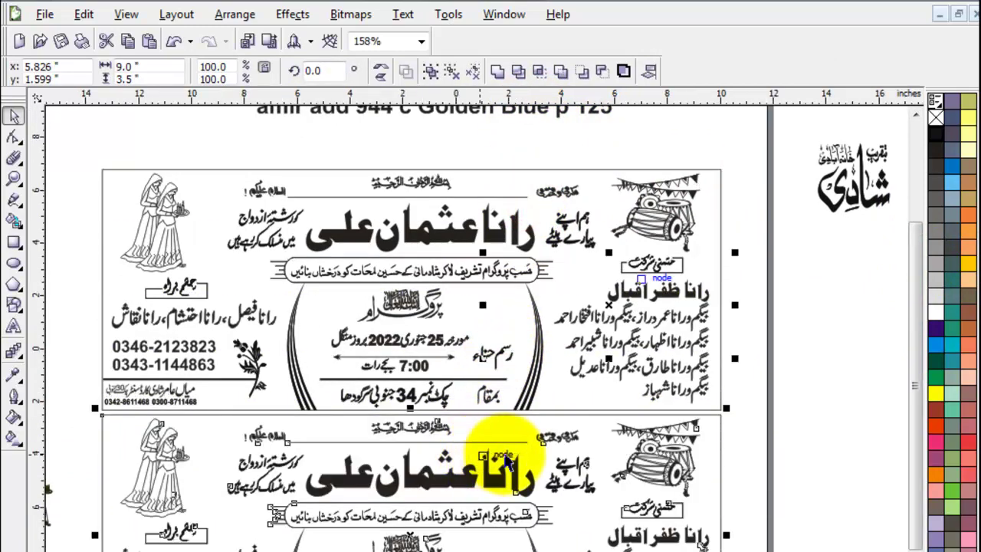
Step: Move the loose date and time lines from beside the page to just below it
key(F4)
click(765, 414)
drag(374, 167, 459, 254)
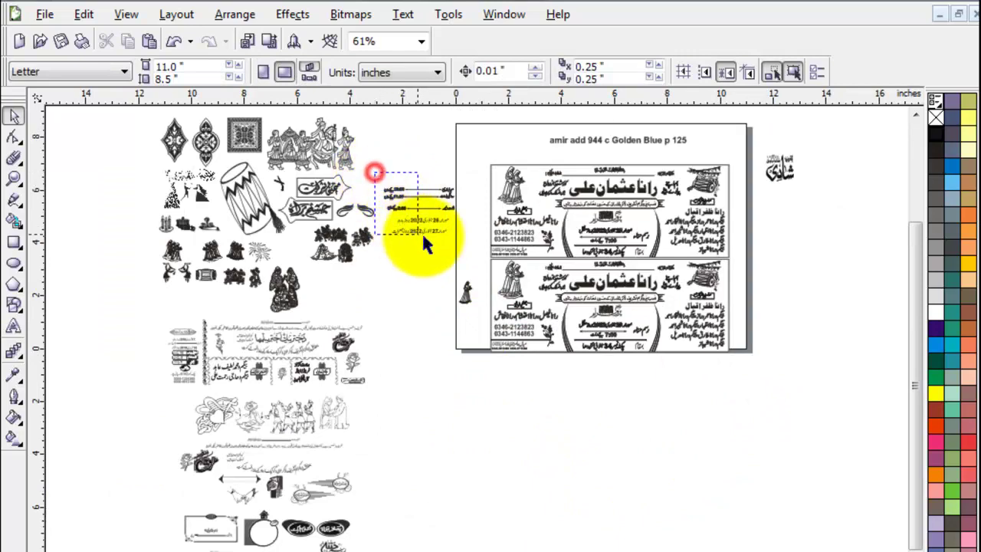
drag(420, 211, 640, 383)
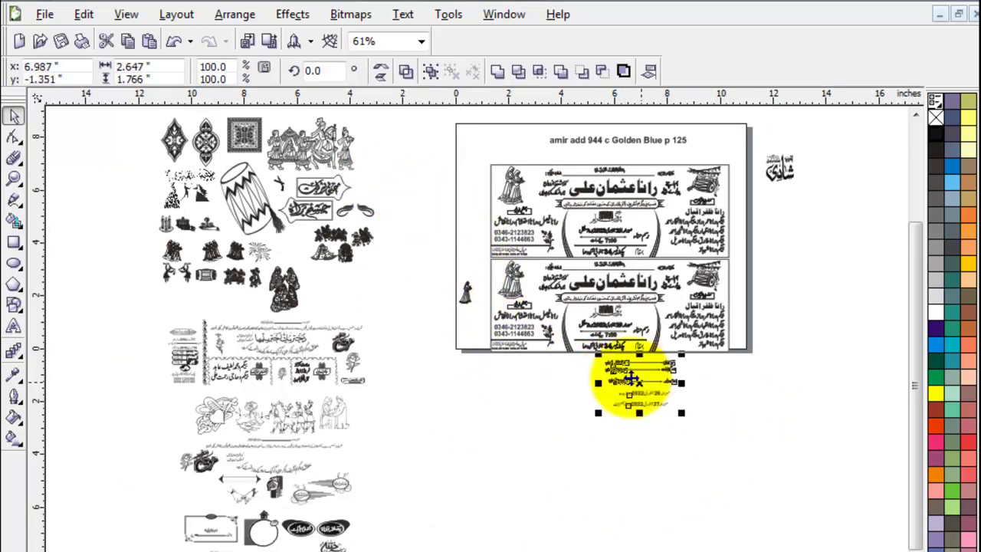
key(z)
drag(437, 253, 697, 385)
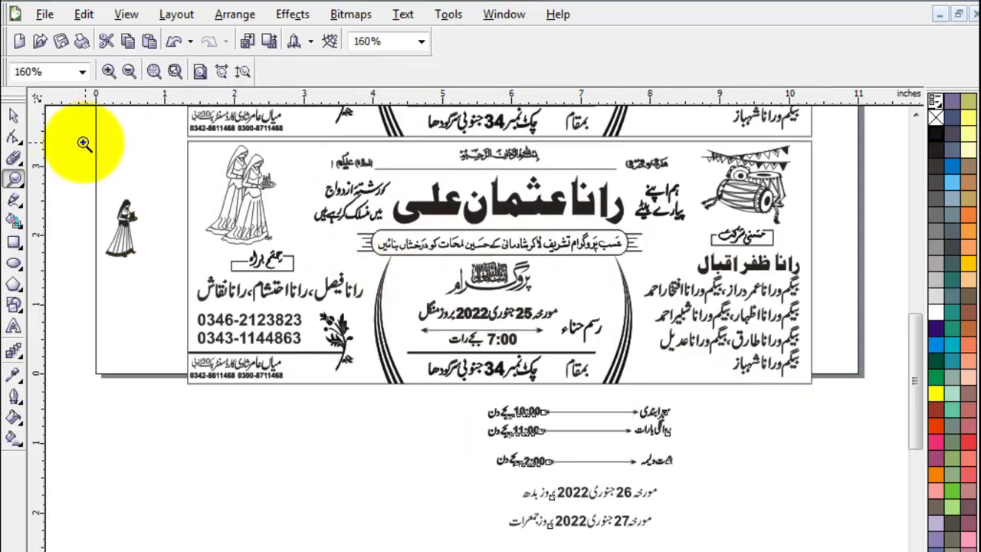
Step: Try moving date lines into the copied card's oval, undoing the misplaced moves
click(14, 115)
click(194, 405)
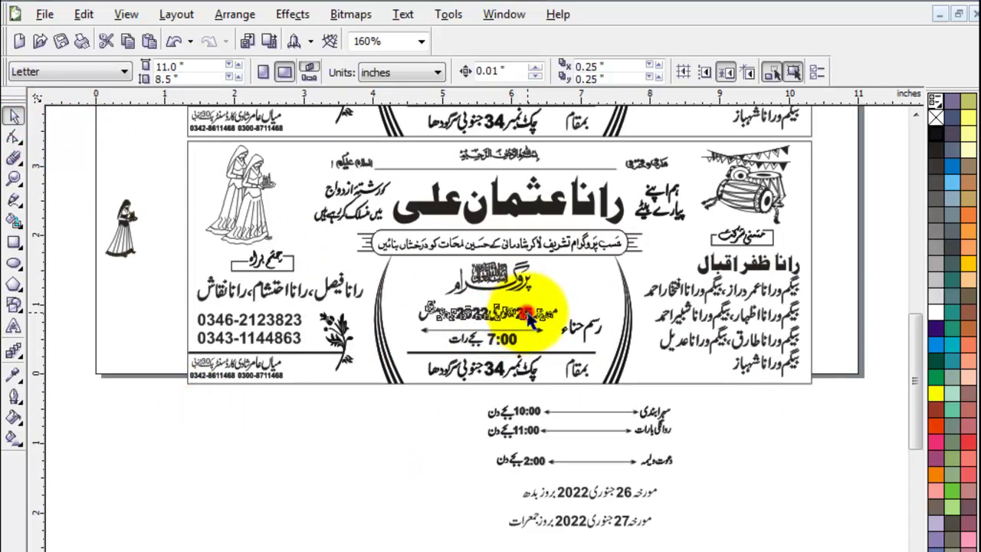
drag(528, 318, 372, 434)
mouse_move(649, 495)
mouse_down()
mouse_move(550, 305)
mouse_move(545, 314)
mouse_up()
key(ctrl+z)
mouse_move(464, 547)
mouse_down()
mouse_move(755, 494)
mouse_move(769, 472)
mouse_up()
key(ctrl+z)
Step: Place the 26 جنوری 2022 date line in the oval above the 25 date
mouse_move(692, 515)
mouse_down()
mouse_move(502, 521)
mouse_move(464, 454)
mouse_up()
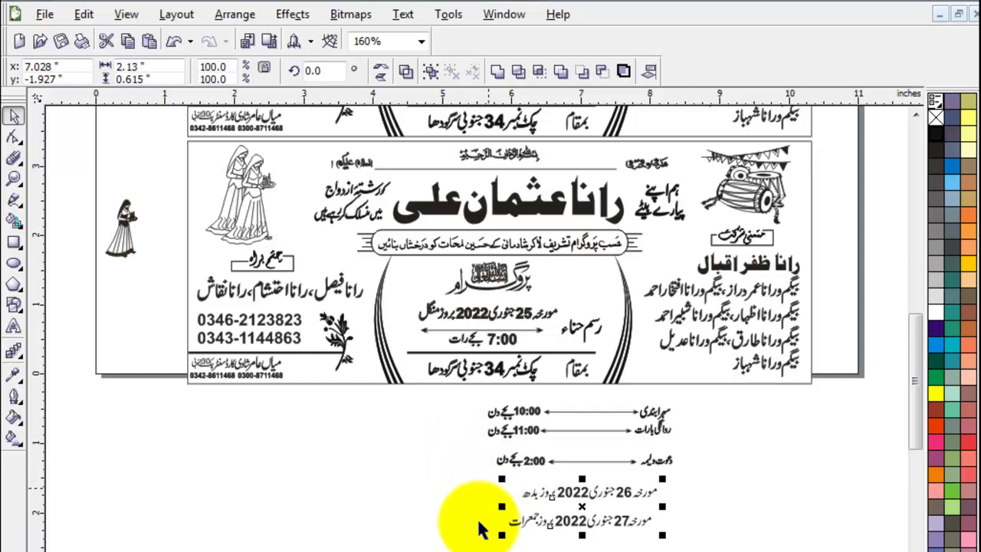
drag(467, 546, 749, 394)
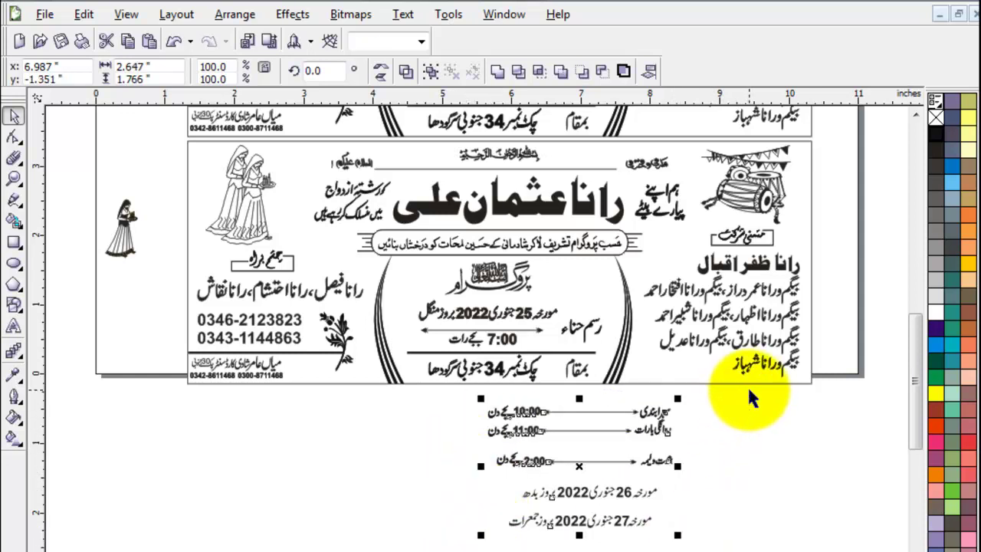
click(754, 428)
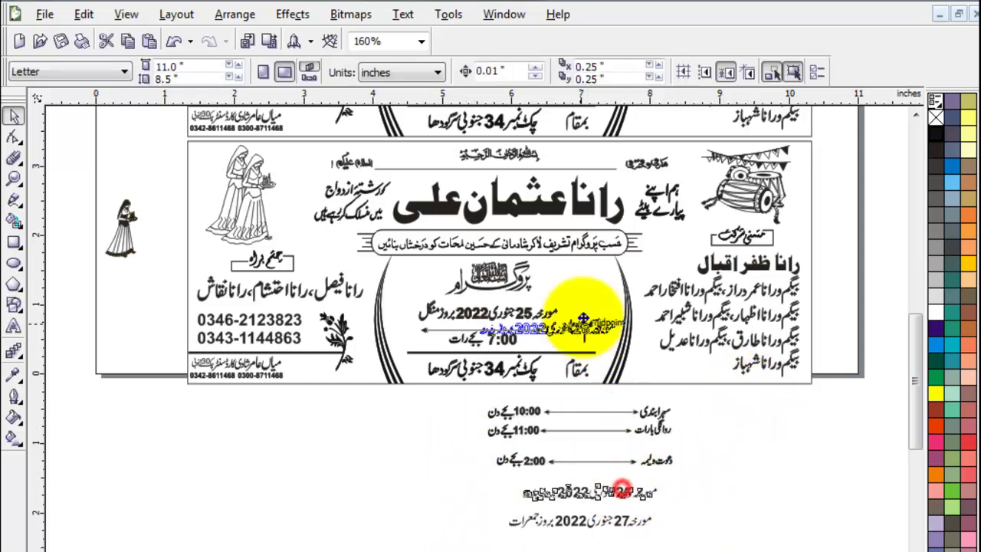
drag(625, 494, 525, 293)
key(z)
drag(363, 268, 707, 469)
click(12, 115)
Step: Copy the old date's properties onto the 26 جنوری 2022 line, delete the 25 date, and position it
click(195, 496)
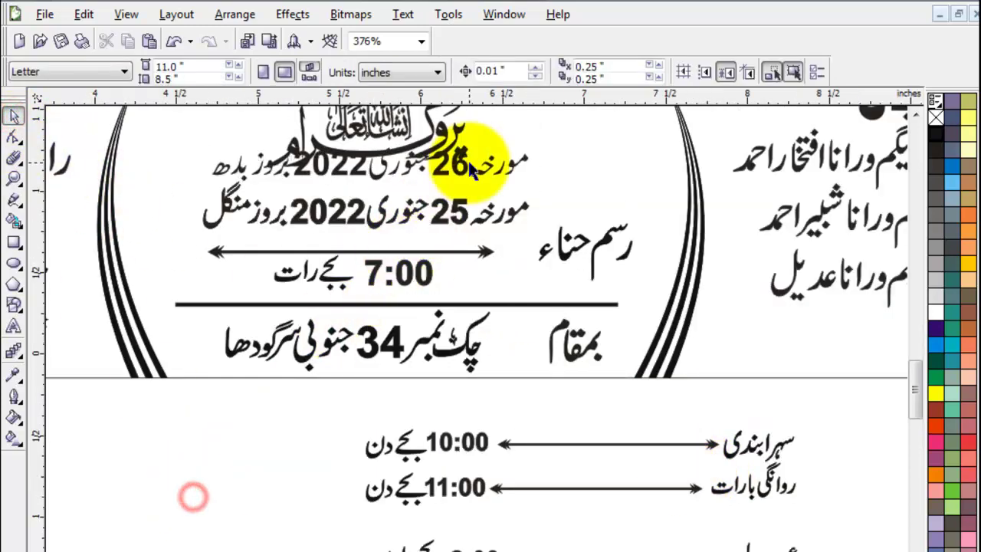
click(464, 170)
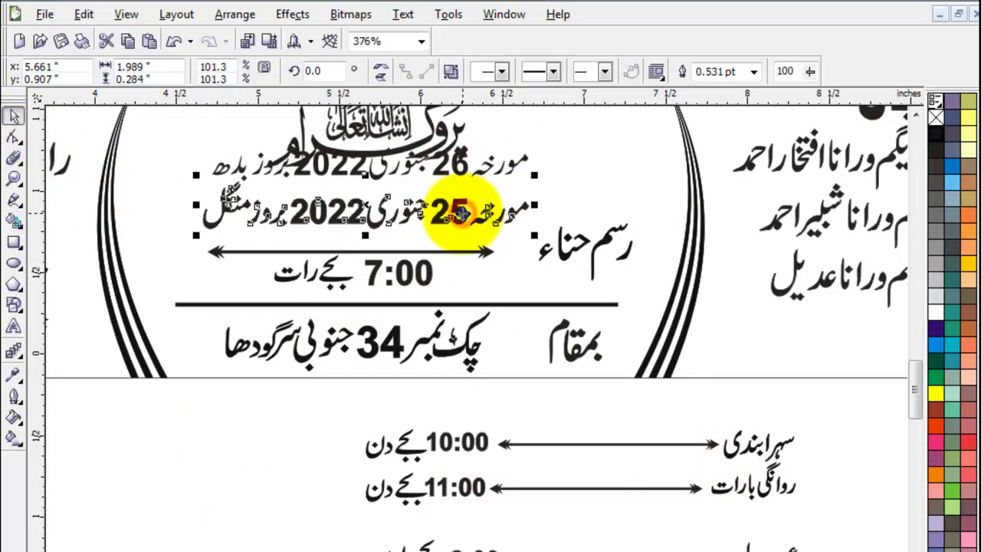
drag(464, 218, 458, 170)
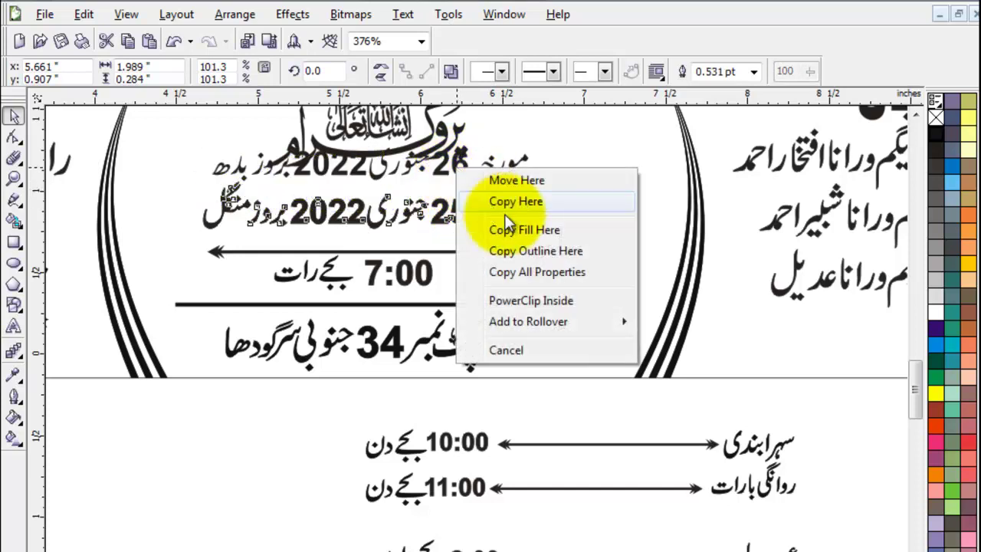
click(538, 272)
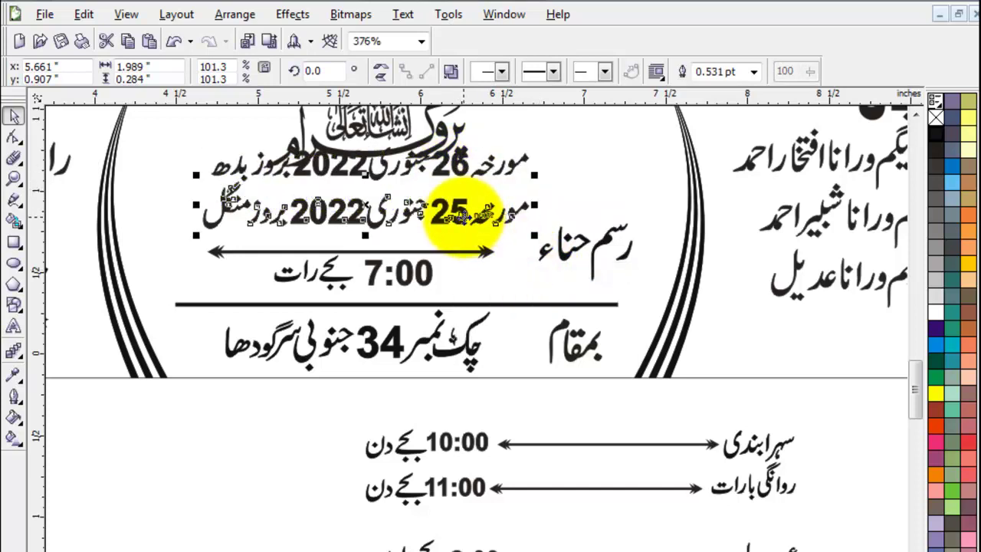
key(Delete)
drag(464, 170, 466, 203)
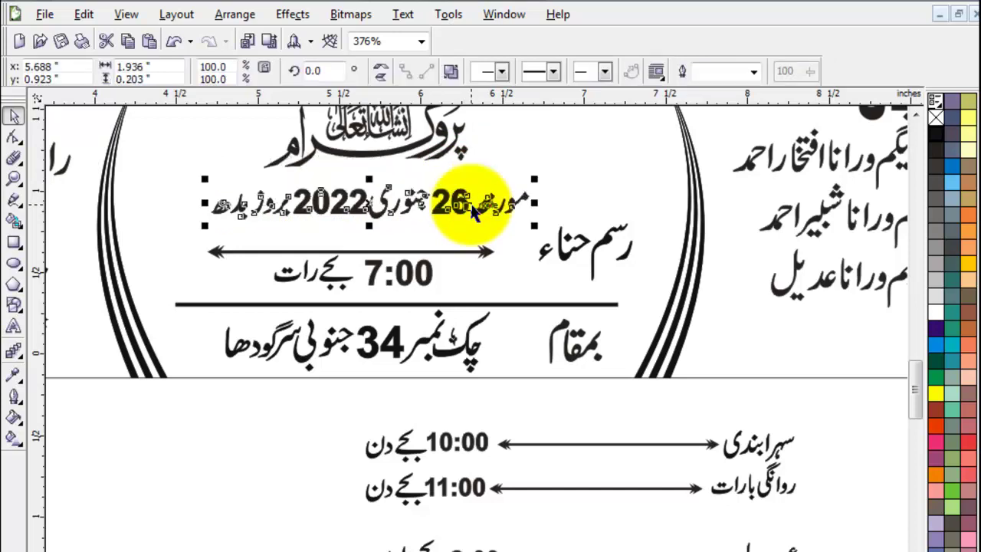
key(Up)
key(Up)
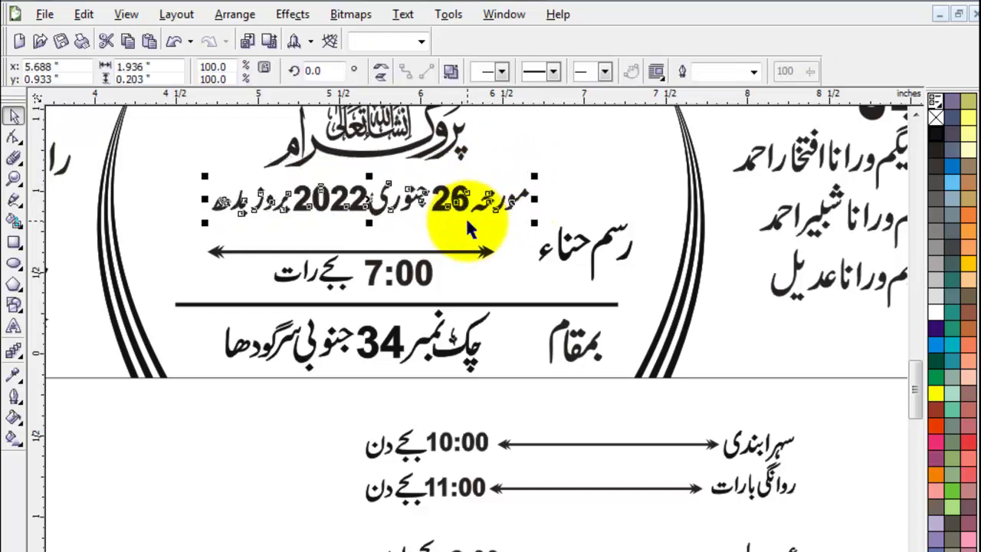
key(Up)
key(Up)
key(Up)
key(Up)
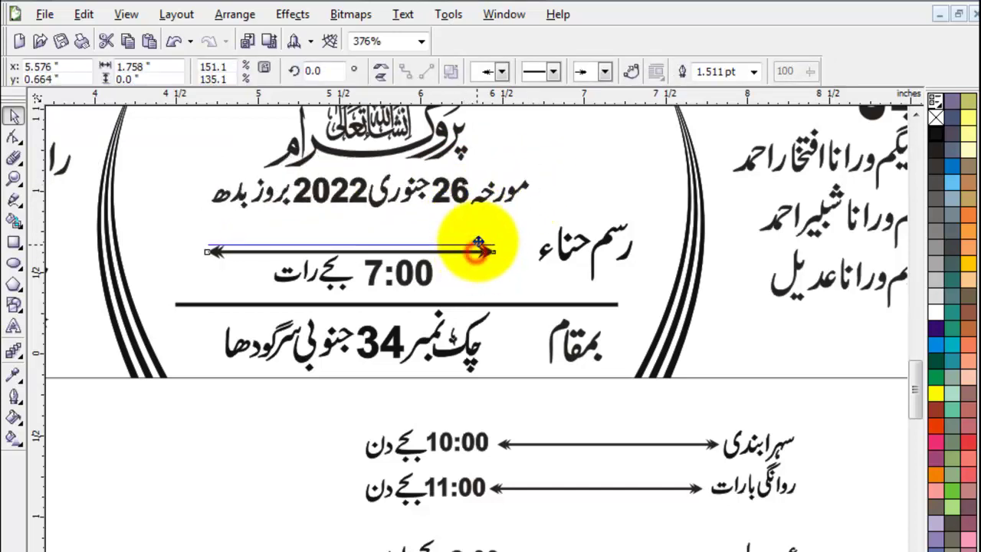
Step: Set the arrow under the date with 7:00 at its left, deleting the henna and بجے رات labels
drag(476, 252, 508, 229)
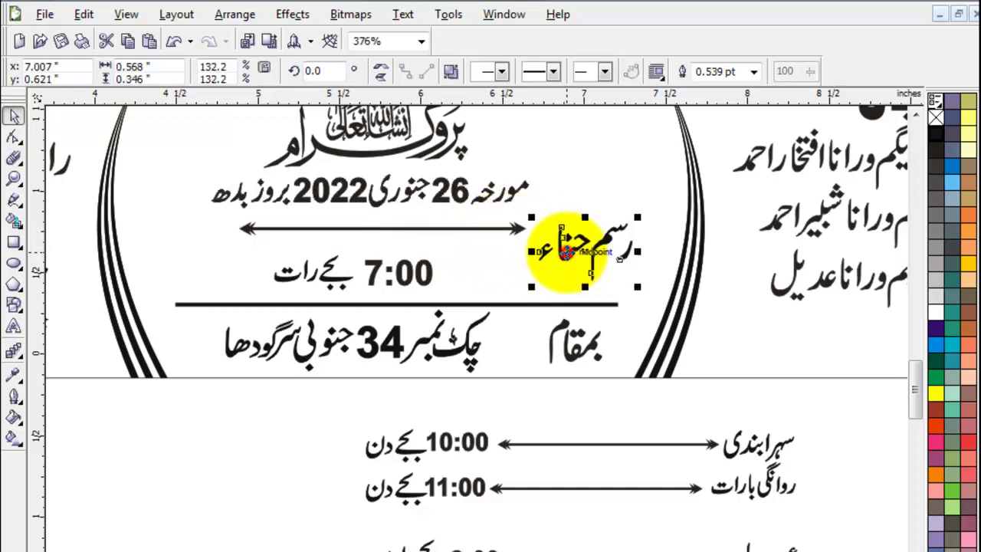
key(Delete)
drag(404, 270, 217, 230)
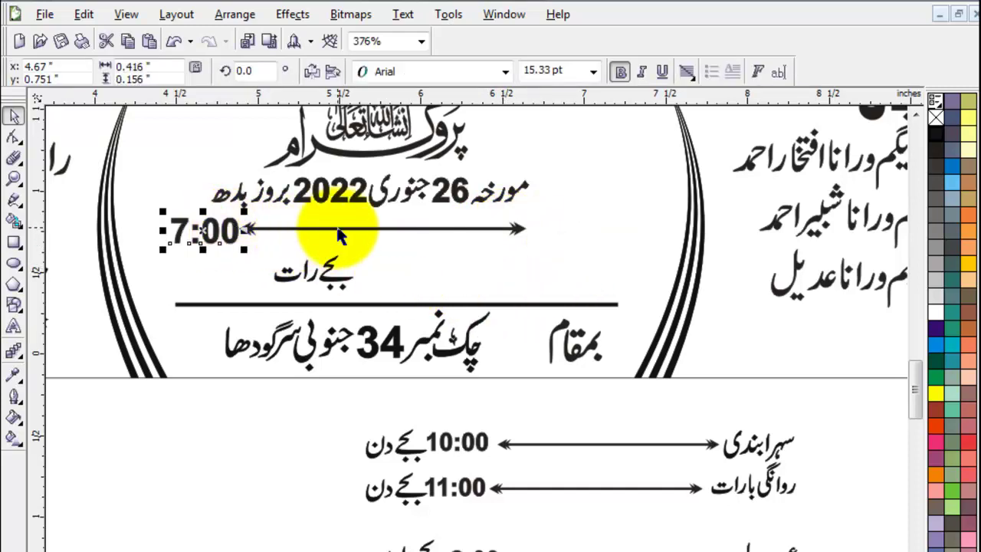
shift+click(339, 229)
drag(361, 229, 369, 230)
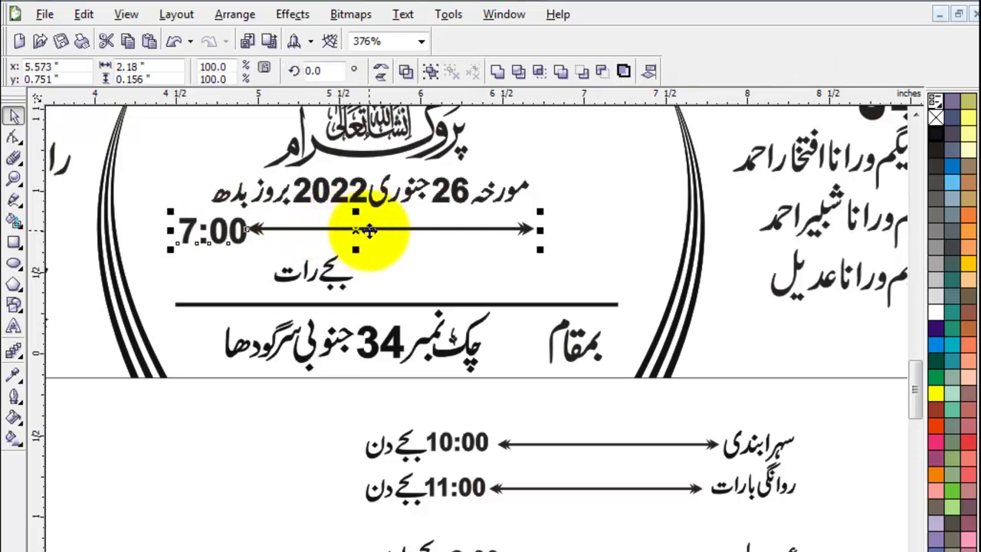
key(Right)
key(Right)
key(Right)
key(Right)
key(Right)
key(Right)
key(Right)
key(Right)
key(Right)
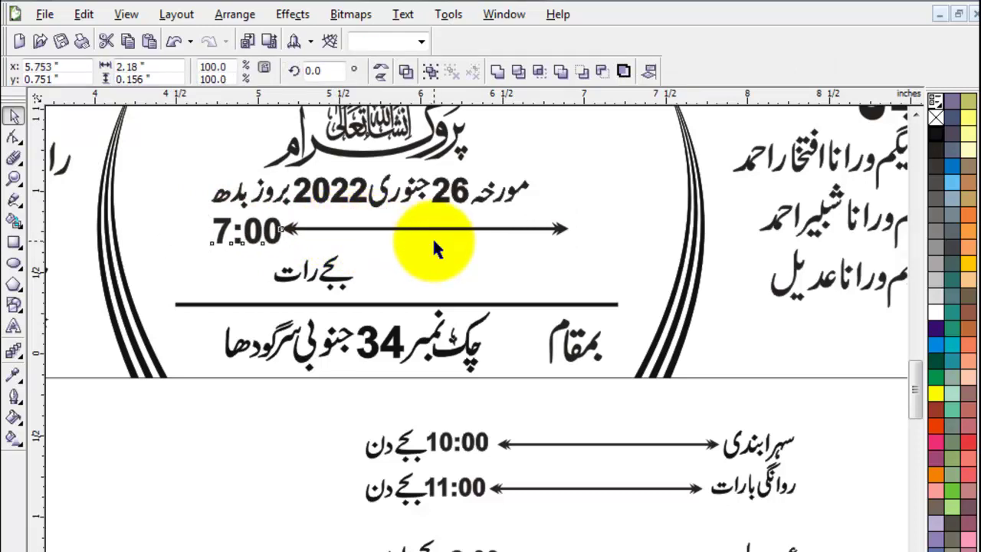
key(Right)
key(Right)
key(Right)
click(300, 464)
mouse_move(333, 281)
mouse_down()
mouse_move(188, 233)
mouse_move(219, 227)
mouse_up()
key(Delete)
Step: Duplicate the 7:00 time and arrow as a second time line below the first
click(258, 488)
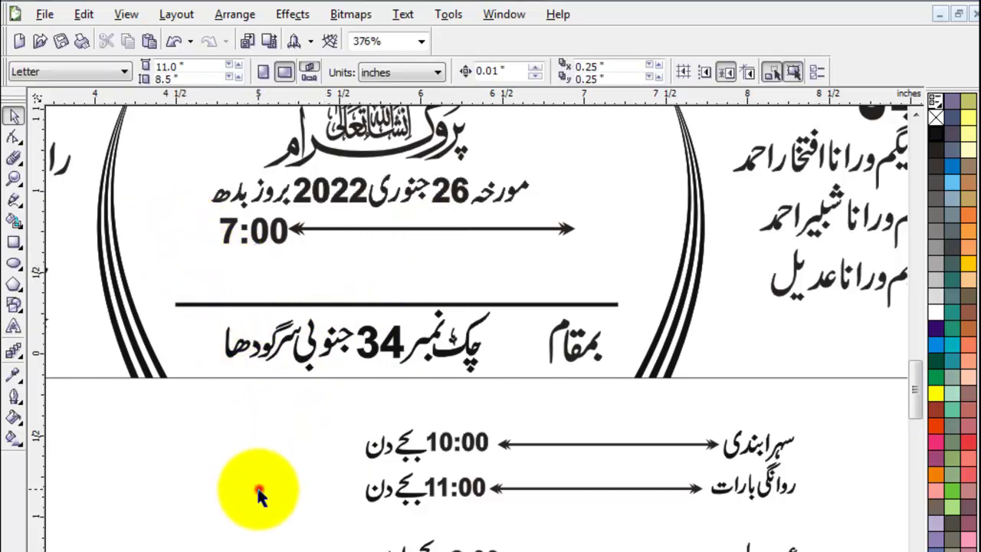
click(515, 229)
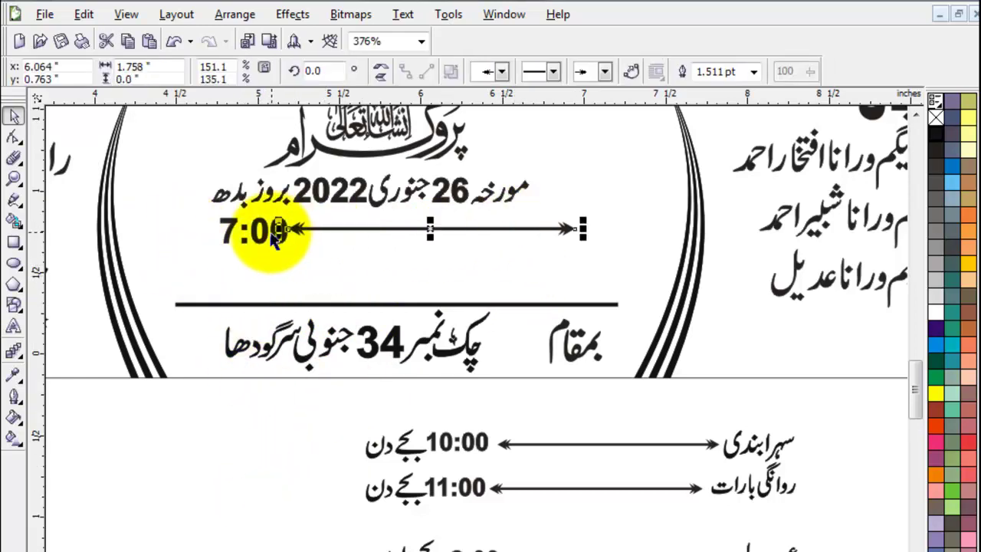
shift+click(263, 232)
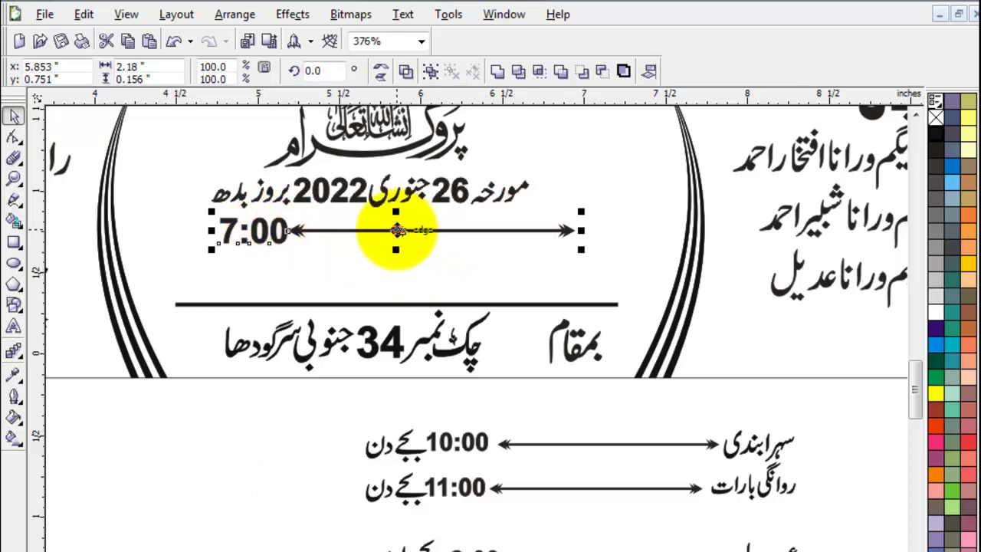
drag(396, 230, 394, 258)
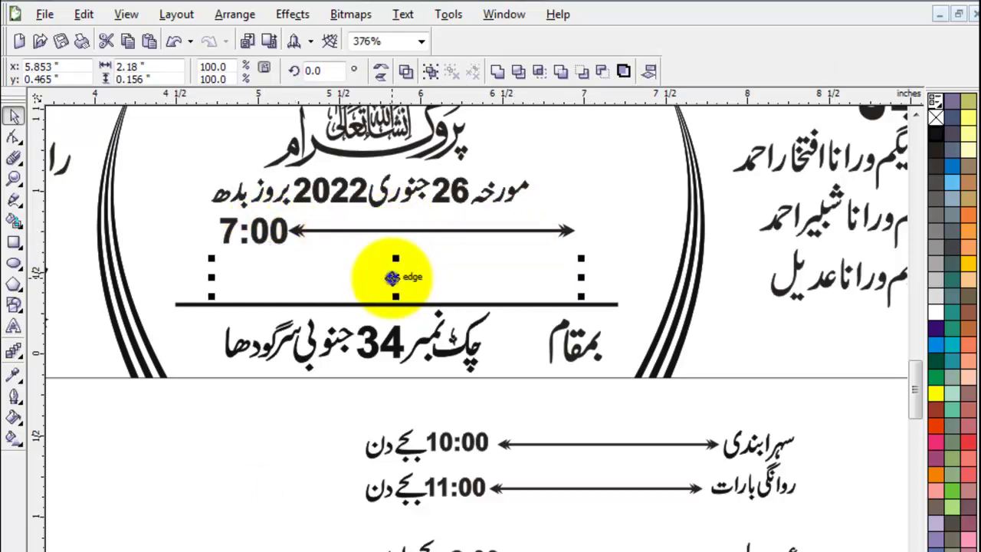
right_click(392, 277)
click(248, 442)
Step: Place the سہرابندی and روانگی بارات labels beside the two time arrows
click(756, 446)
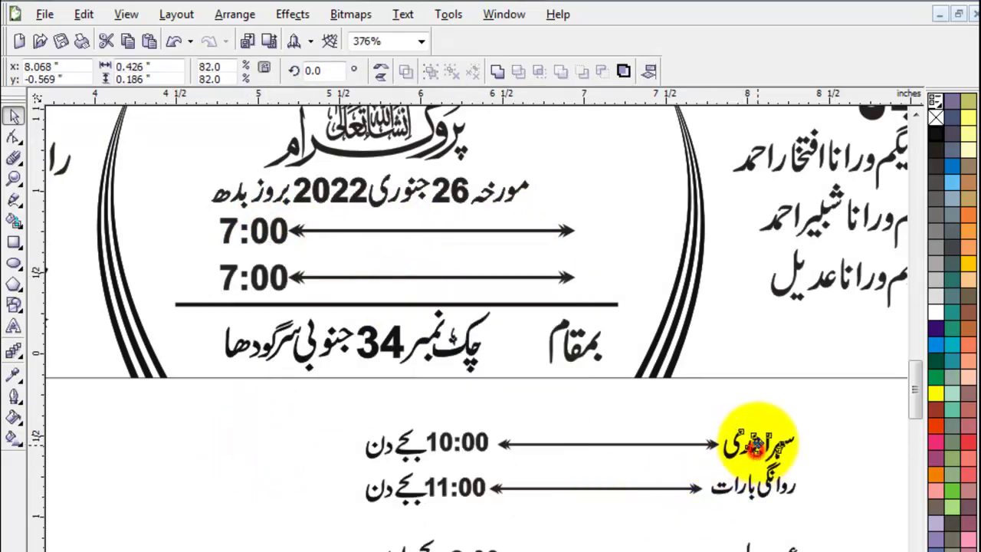
mouse_move(756, 446)
mouse_down()
mouse_move(618, 237)
mouse_move(626, 229)
mouse_up()
mouse_move(766, 484)
mouse_down()
mouse_move(626, 281)
mouse_move(643, 268)
mouse_up()
shift+click(651, 224)
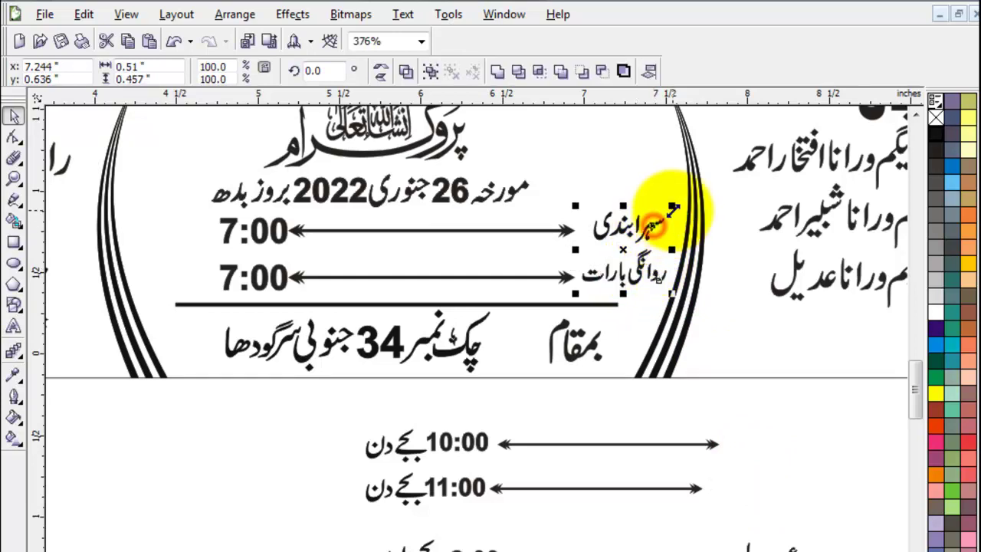
click(759, 422)
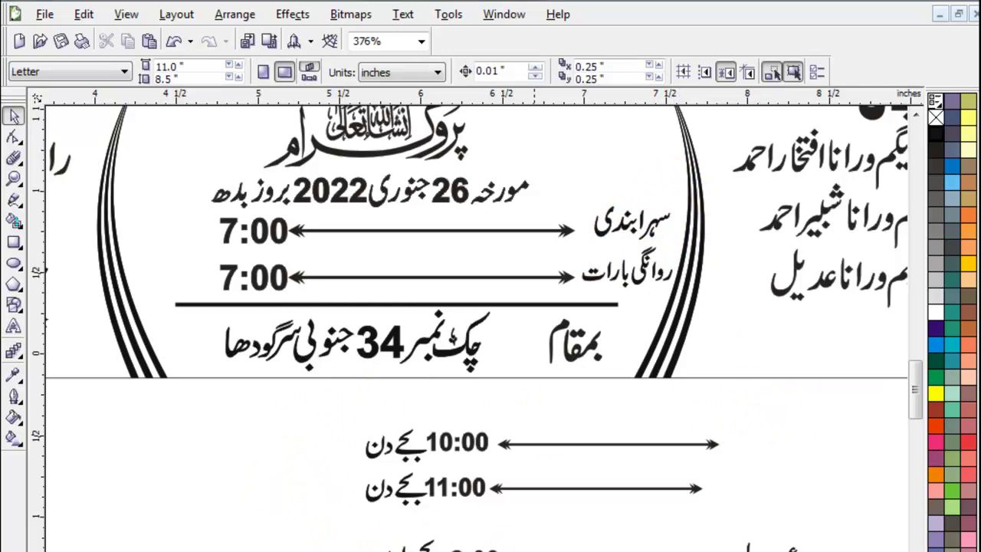
Step: Add بجے دن beside both times and change the second time to 8:00
scroll(475, 322, left, 2)
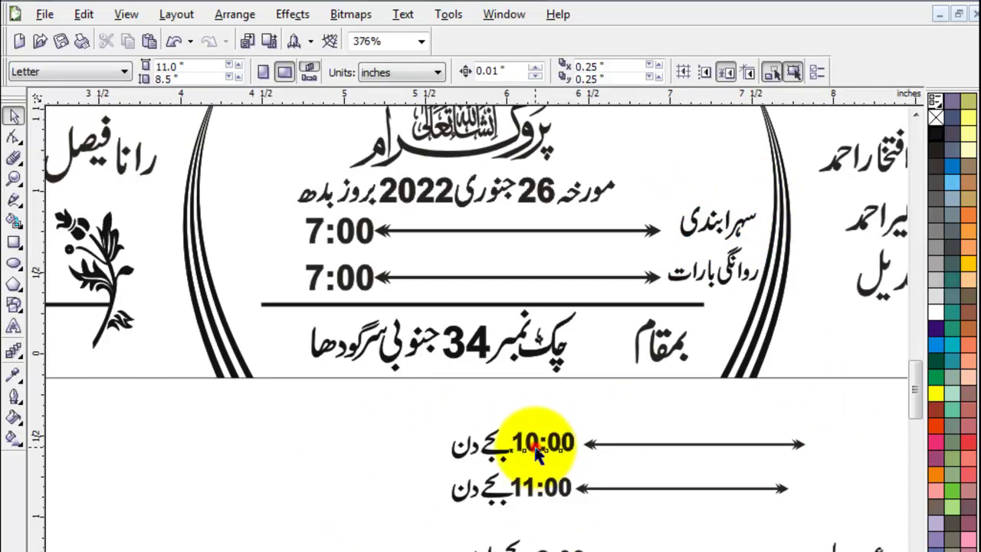
drag(482, 448, 273, 230)
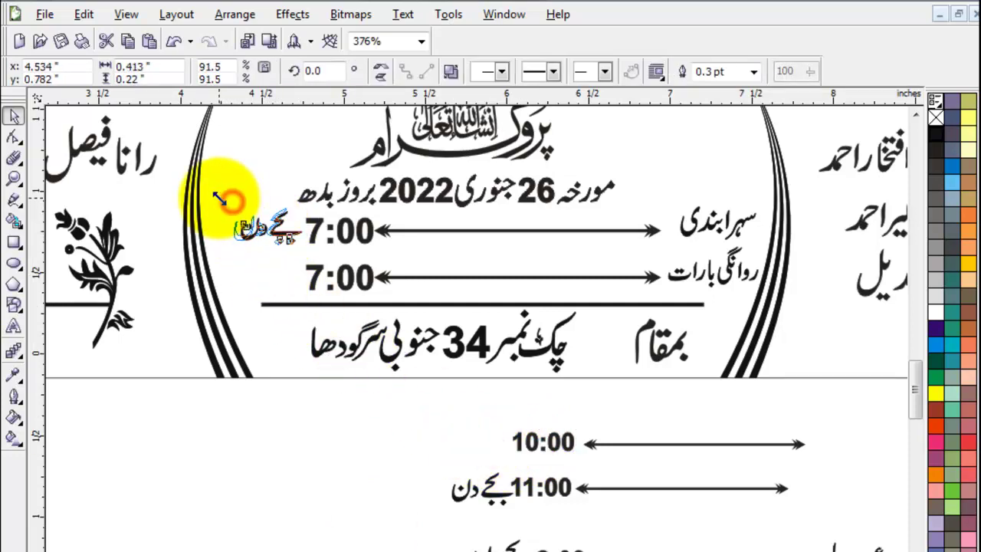
drag(210, 196, 211, 198)
click(268, 411)
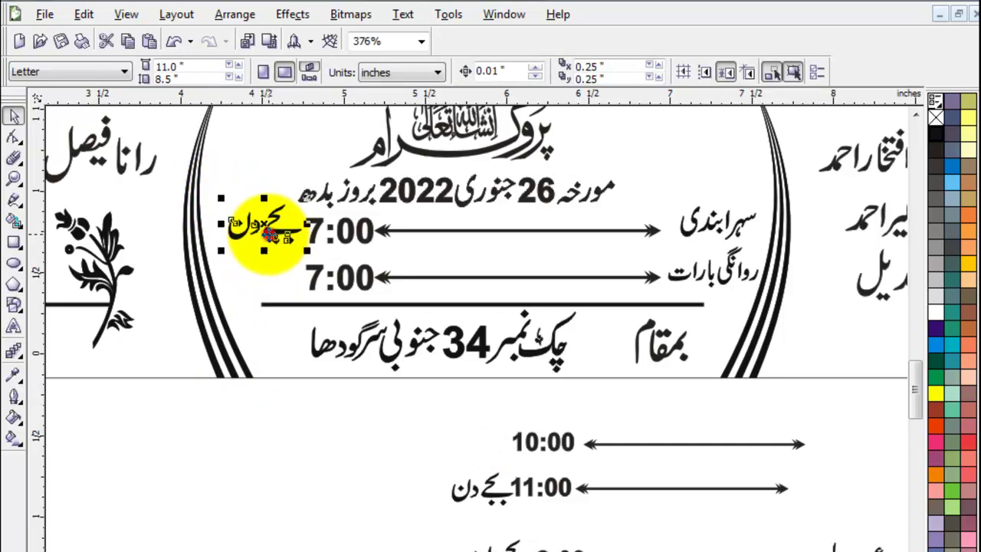
click(277, 399)
drag(272, 238, 263, 283)
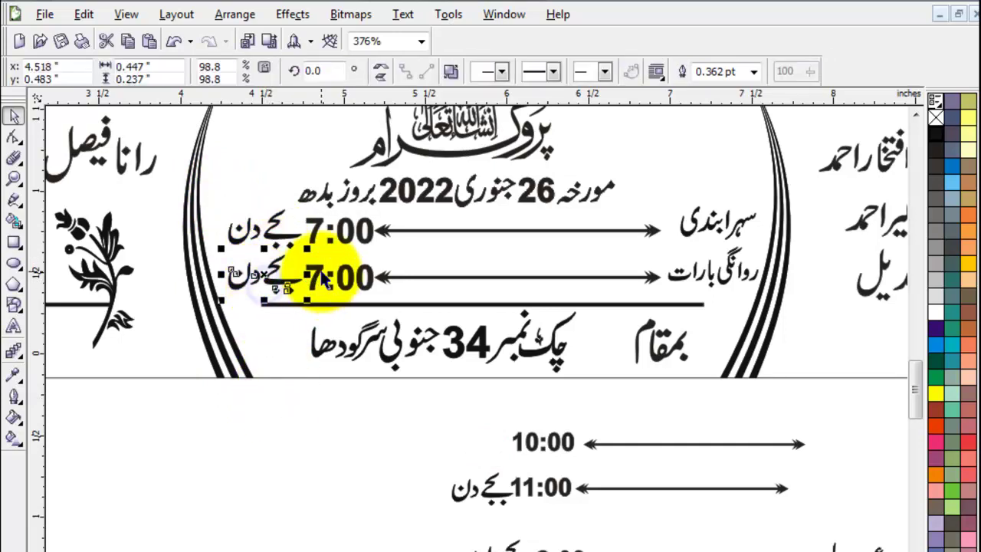
click(320, 269)
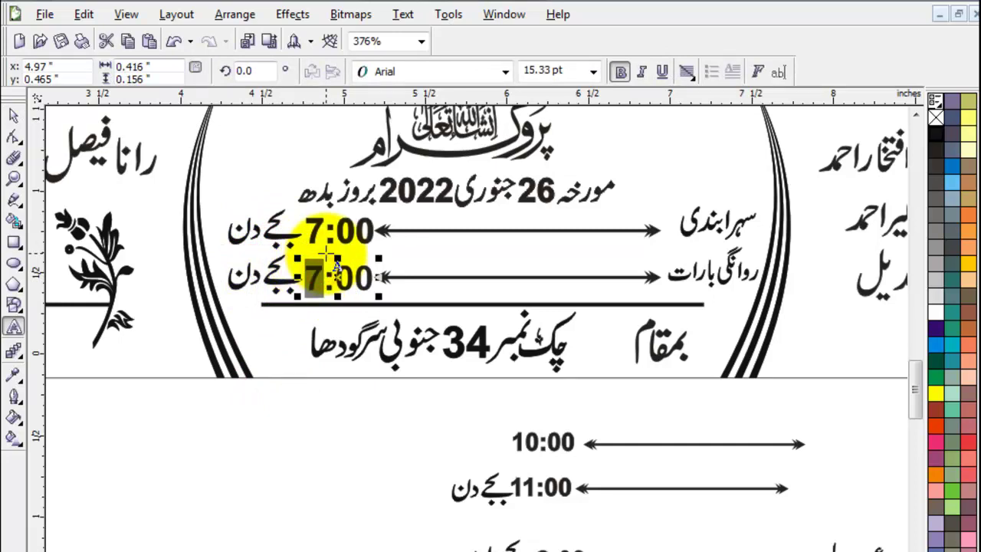
text(8)
click(13, 115)
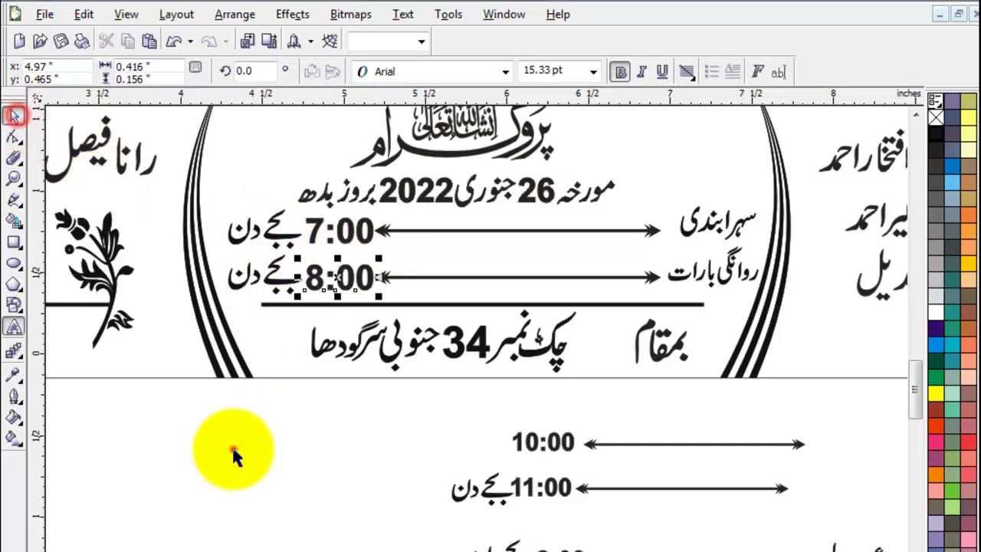
click(234, 449)
Step: Delete the drum image and the two-ladies illustration from the second card
scroll(321, 411, down, 2)
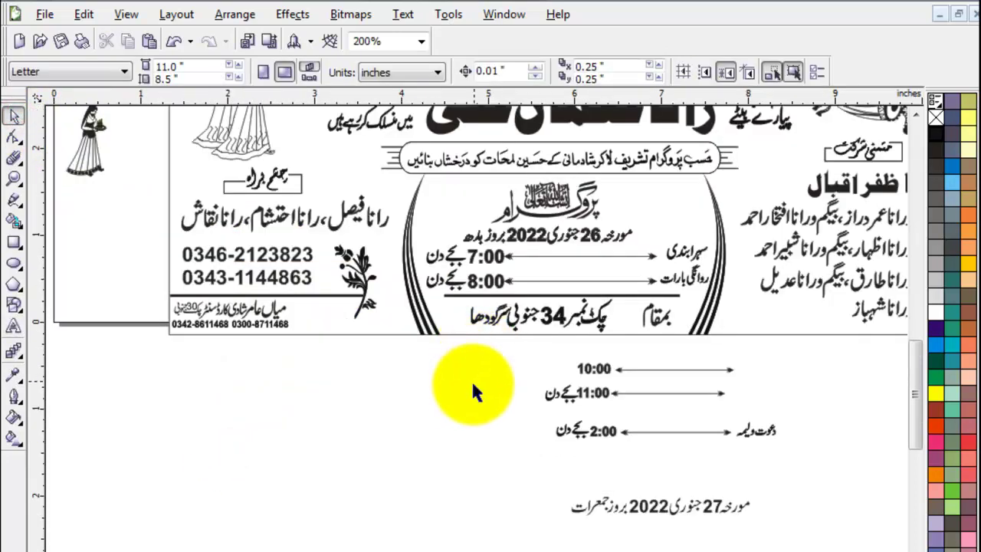
click(470, 389)
click(916, 114)
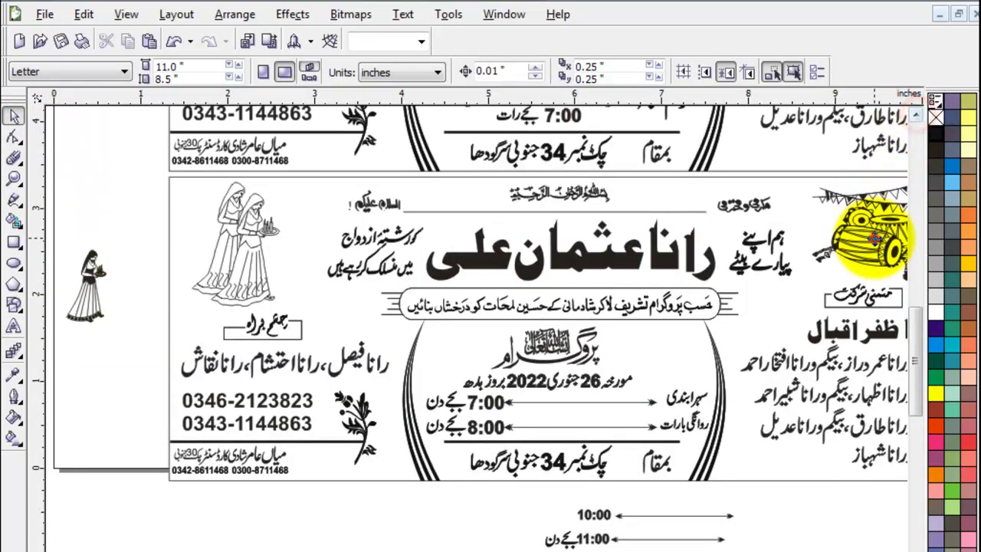
click(874, 238)
click(248, 217)
key(Delete)
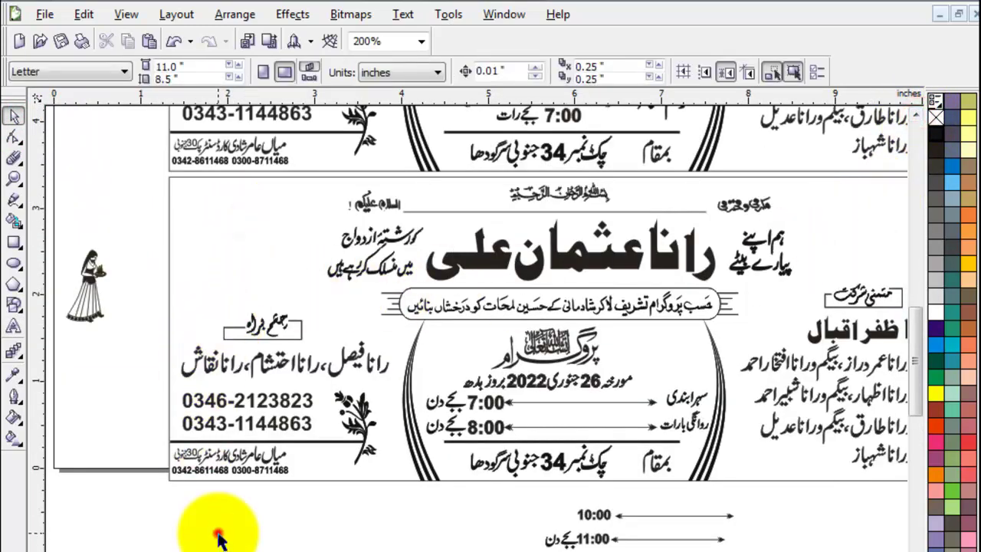
click(218, 531)
scroll(504, 326, down, 2)
click(914, 114)
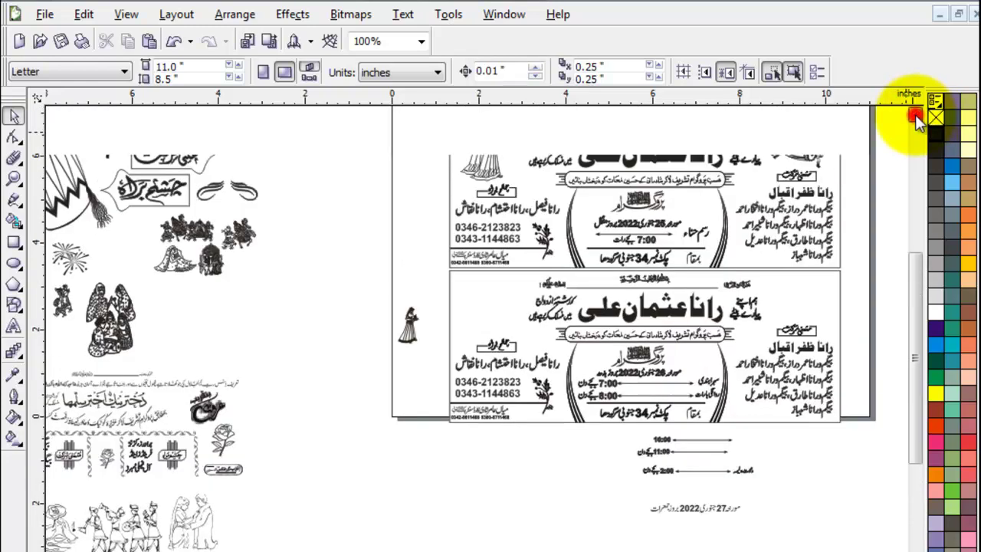
click(915, 115)
Step: Place the wedding calligraphy at the second card's top right and delete the stray woman figure
click(881, 217)
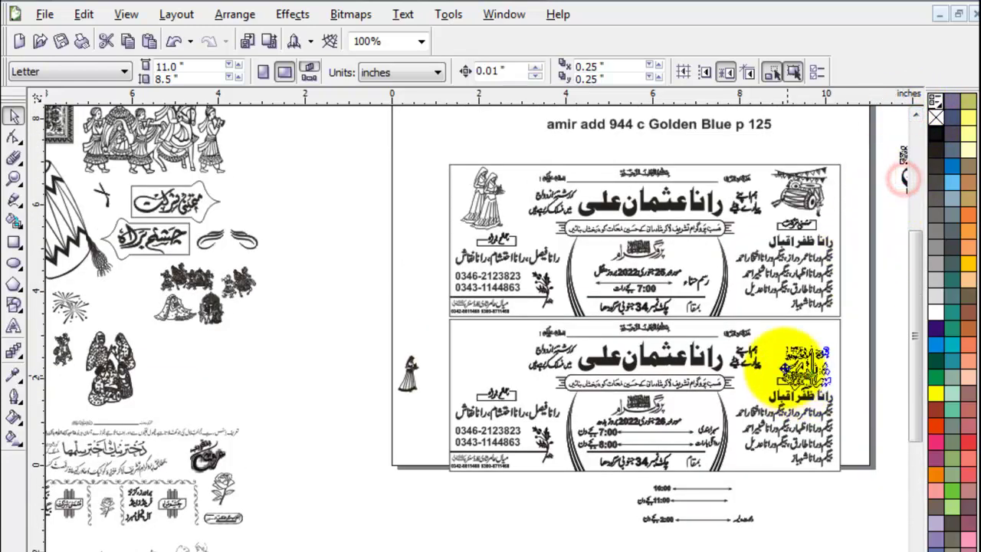
drag(895, 199, 800, 350)
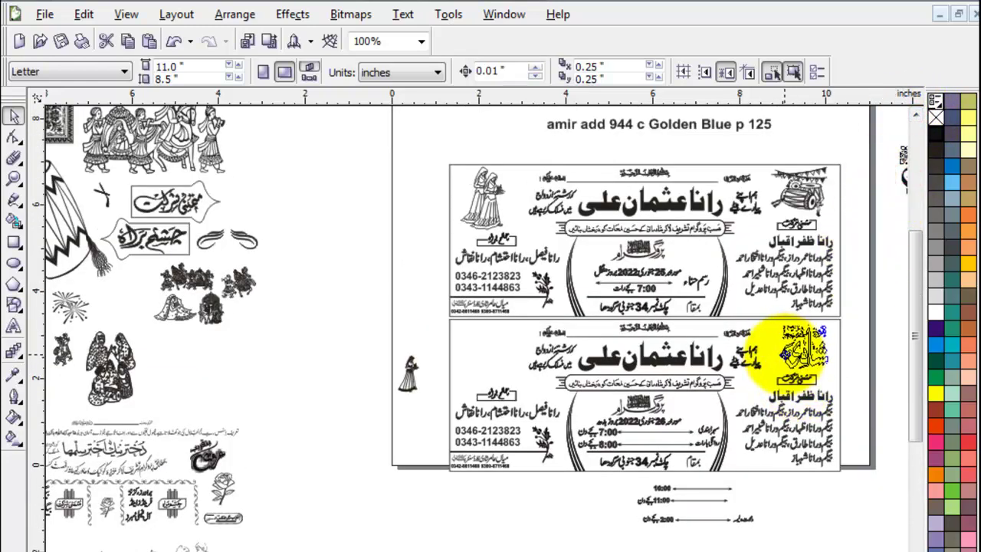
click(875, 272)
click(435, 481)
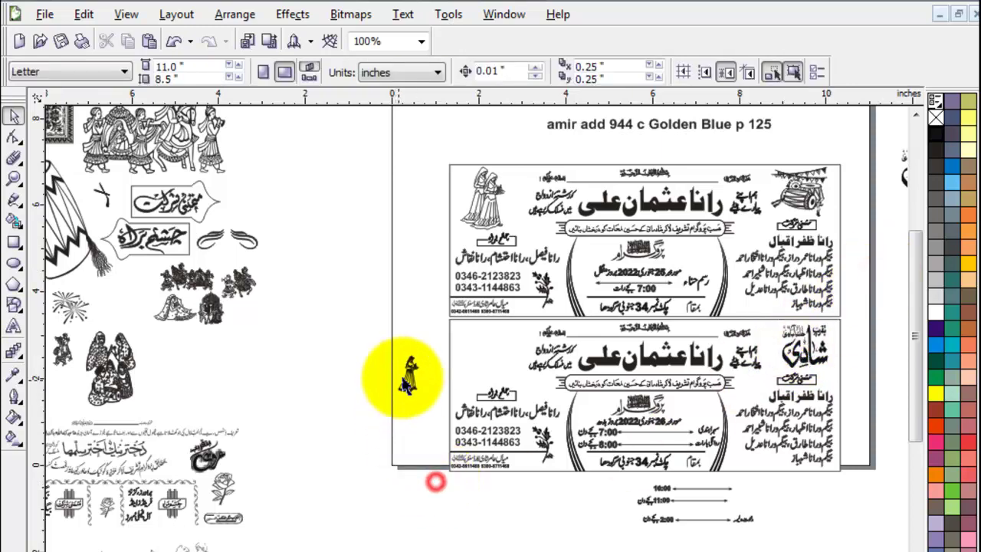
drag(413, 363, 368, 394)
drag(350, 339, 404, 449)
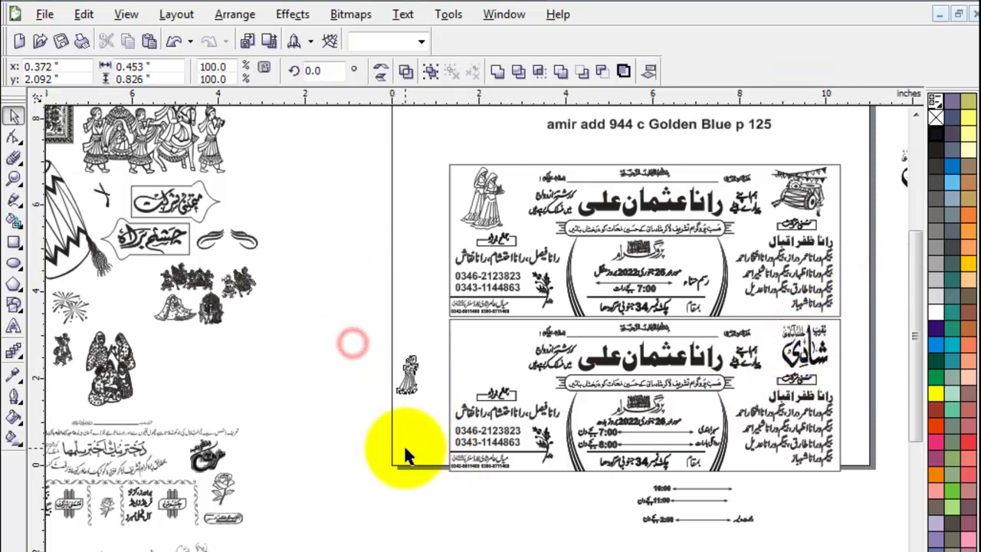
key(Delete)
Step: Put the horse-and-trumpeter clipart at top left, enlarged to about 195.9% and mirrored horizontally
click(251, 358)
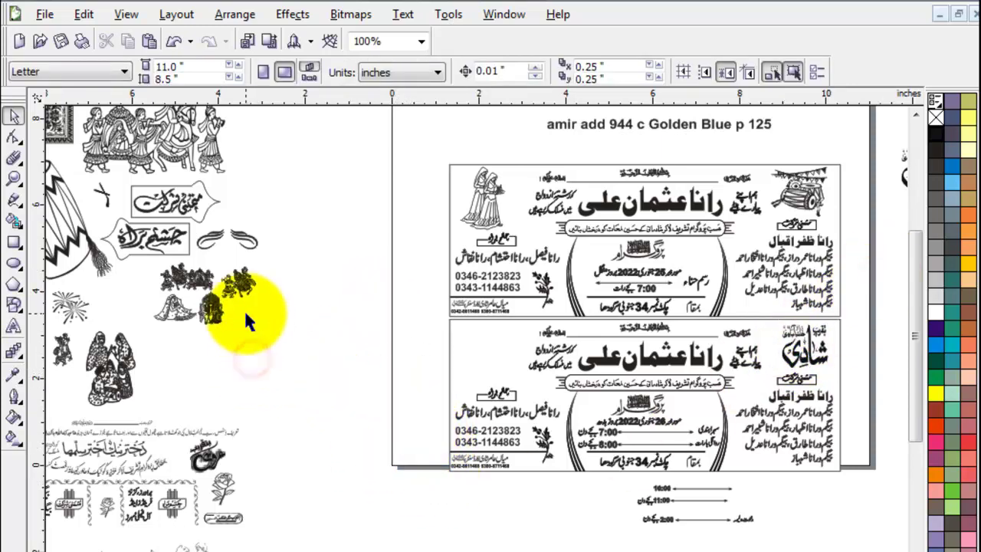
drag(241, 285, 491, 350)
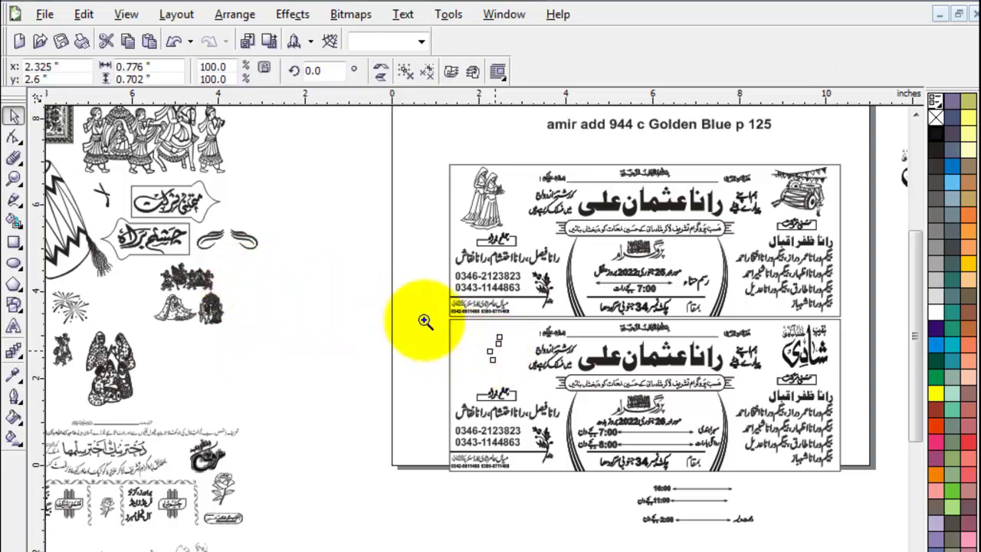
key(z)
drag(416, 317, 582, 395)
click(13, 115)
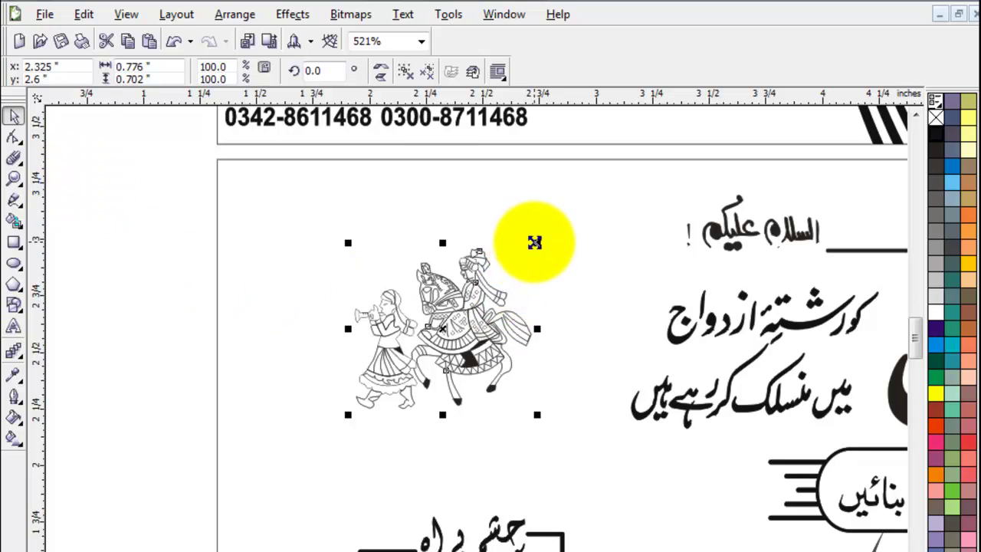
drag(534, 242, 650, 175)
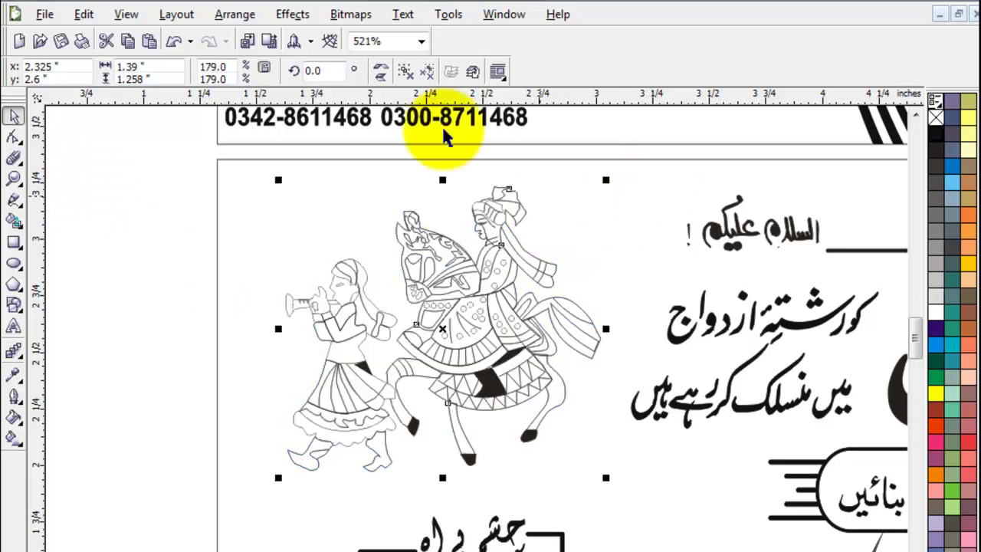
click(381, 72)
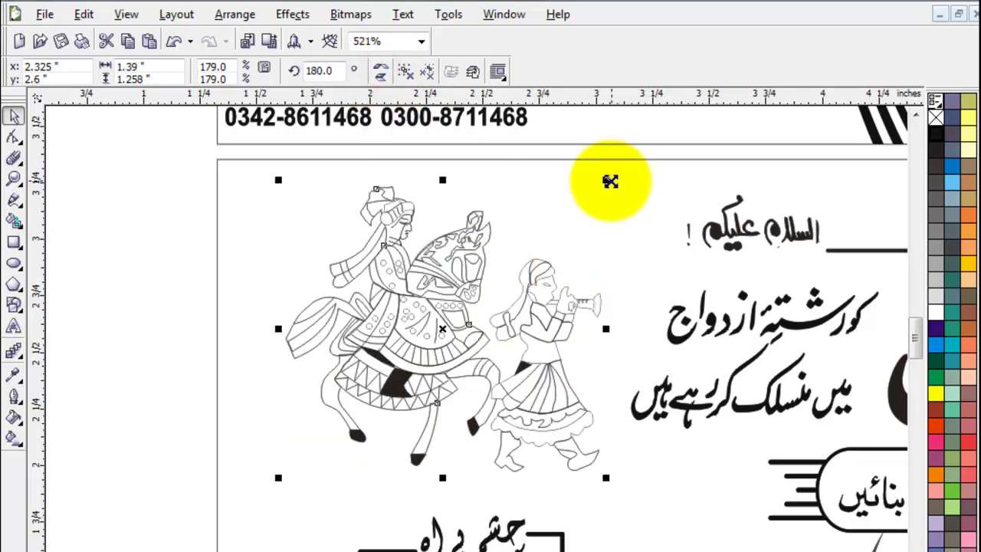
drag(613, 176, 653, 164)
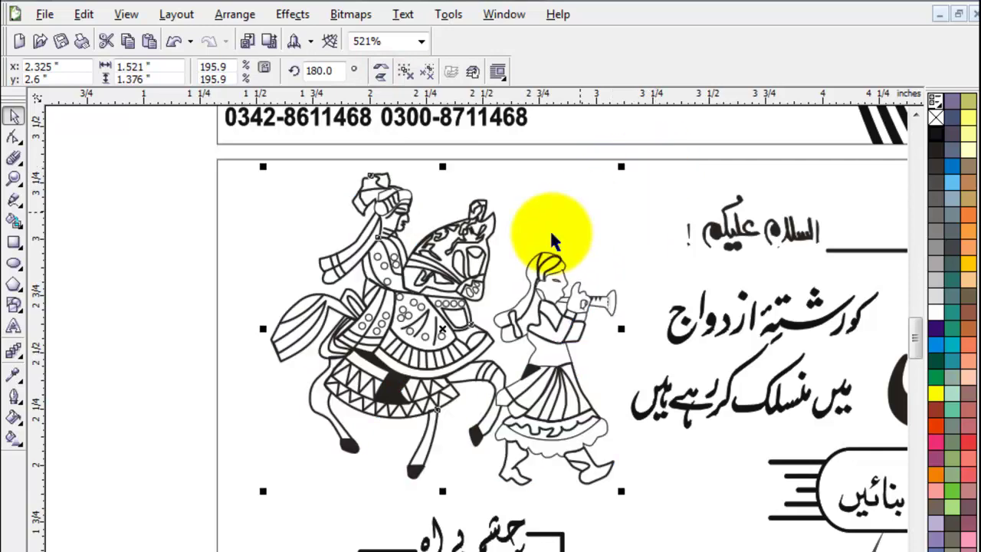
scroll(594, 331, down, 3)
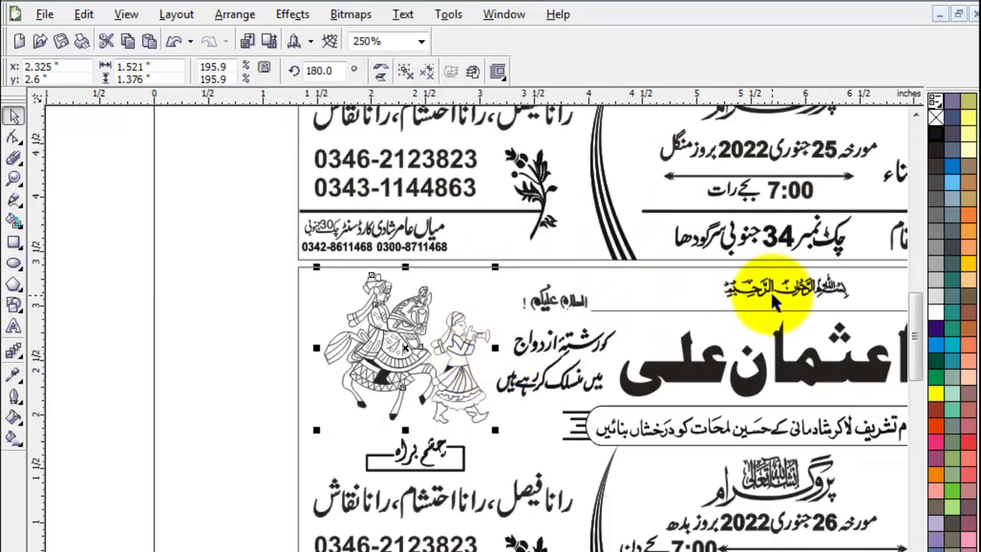
click(802, 290)
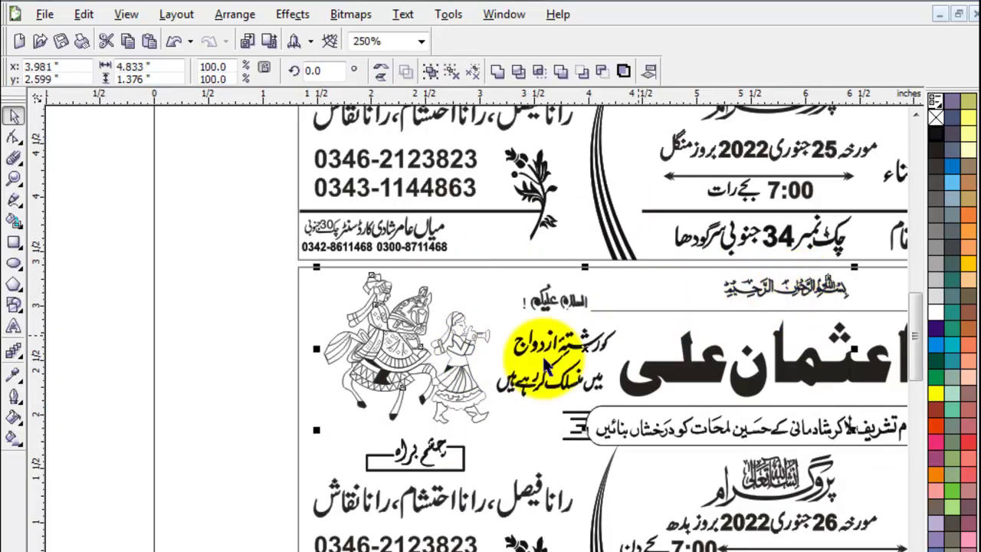
click(199, 399)
scroll(667, 404, down, 3)
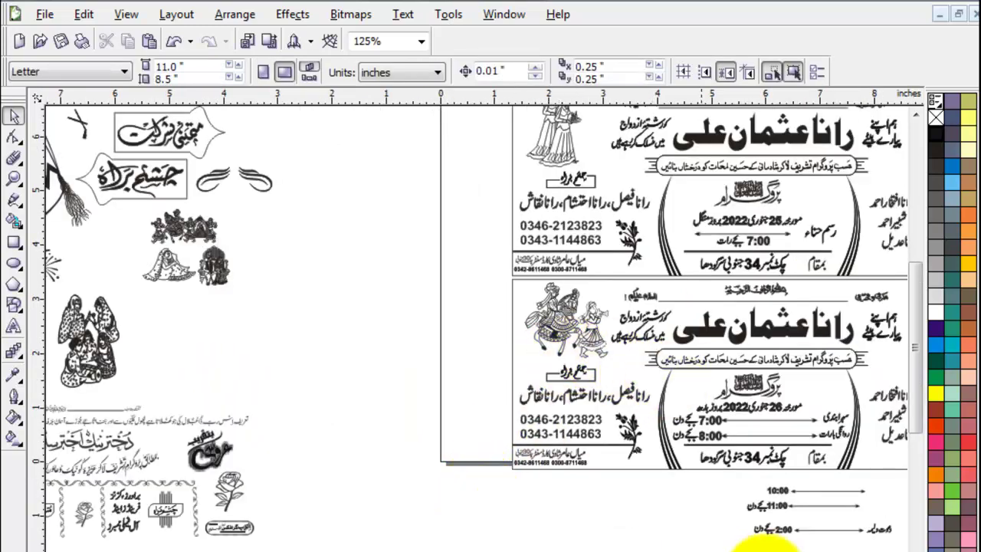
Step: Delete the 10:00 and 11:00 labels and move the remaining time and date lines right
scroll(590, 517, right, 3)
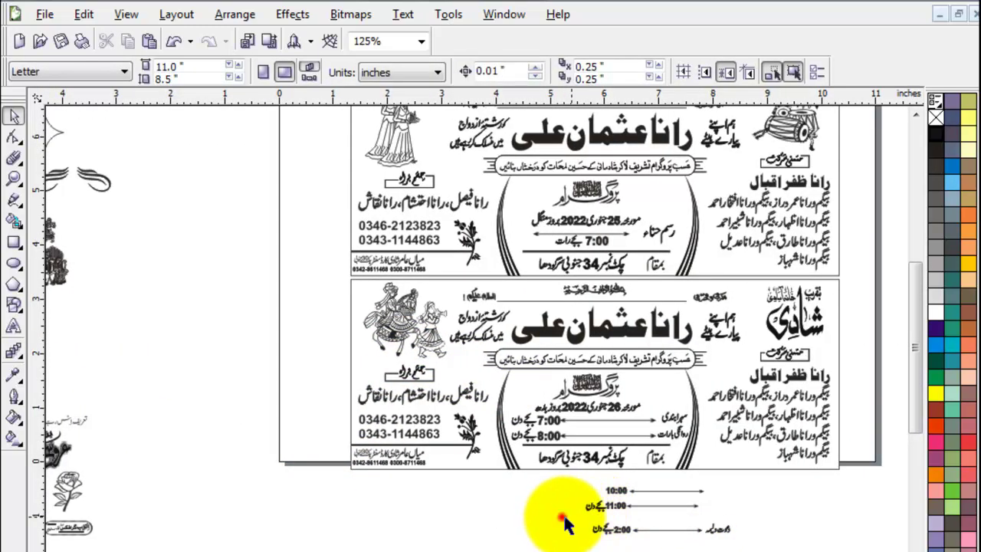
mouse_move(562, 515)
mouse_down()
mouse_move(747, 489)
mouse_move(792, 508)
mouse_up()
key(Delete)
scroll(471, 360, down, 2)
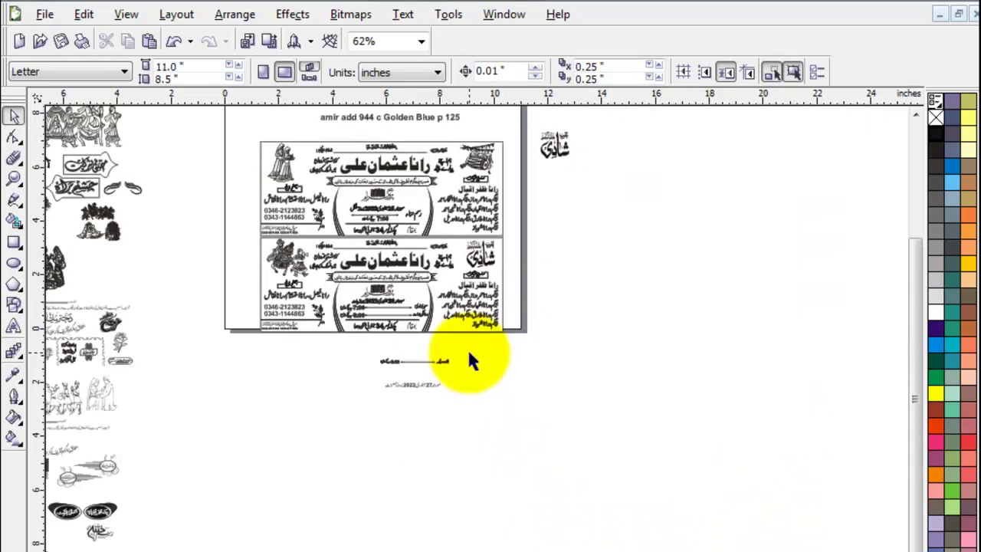
drag(340, 347, 458, 399)
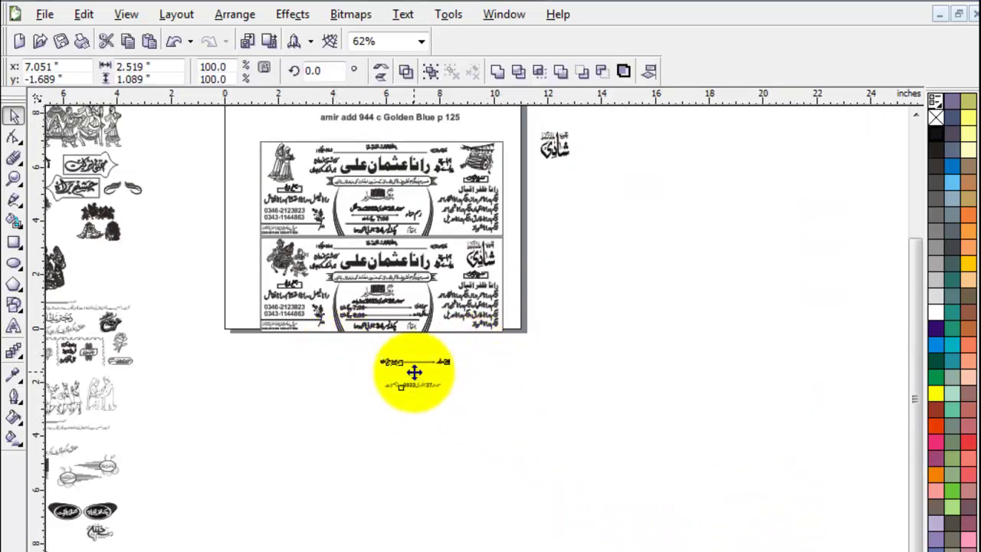
drag(414, 373, 587, 372)
click(322, 401)
Step: Copy the second card to a new position below the page
drag(249, 233, 519, 350)
drag(393, 277, 393, 380)
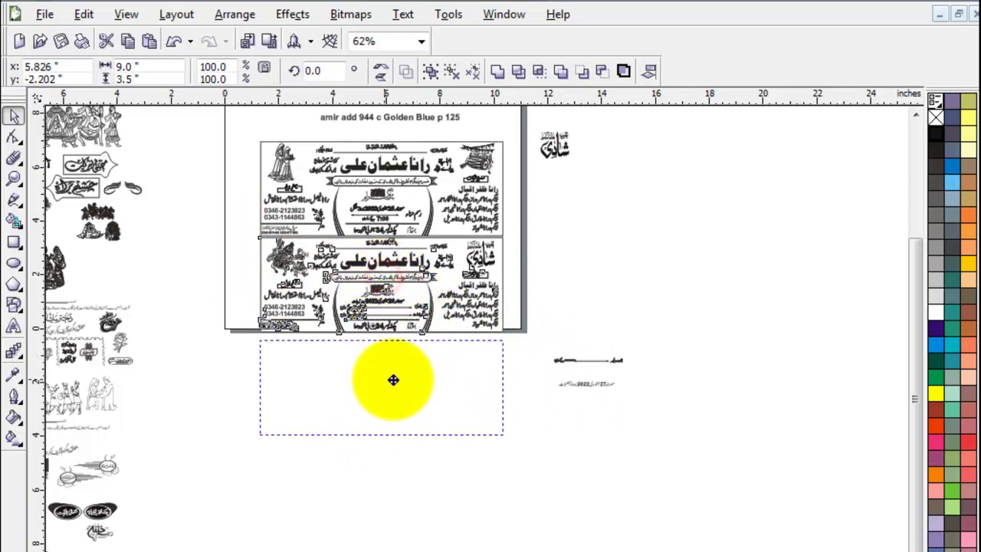
click(12, 115)
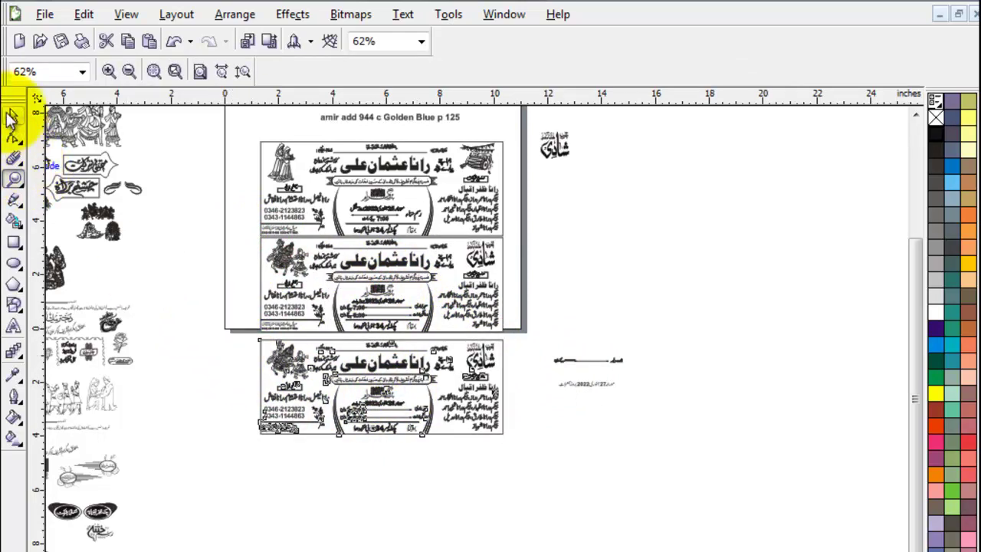
click(226, 503)
scroll(268, 528, left, 3)
Step: Move the pair of calligraphy titles up above the page
scroll(268, 529, left, 3)
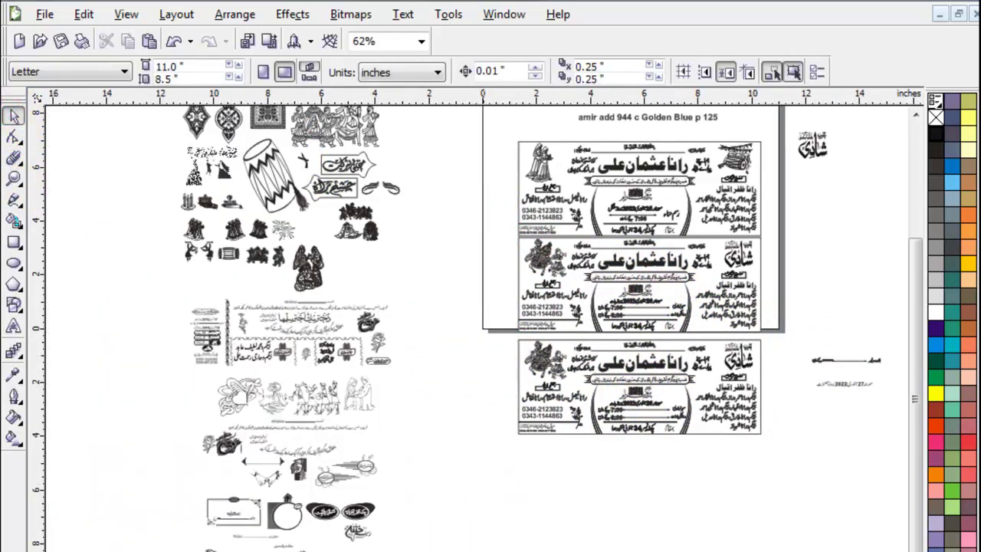
scroll(268, 528, left, 3)
click(472, 511)
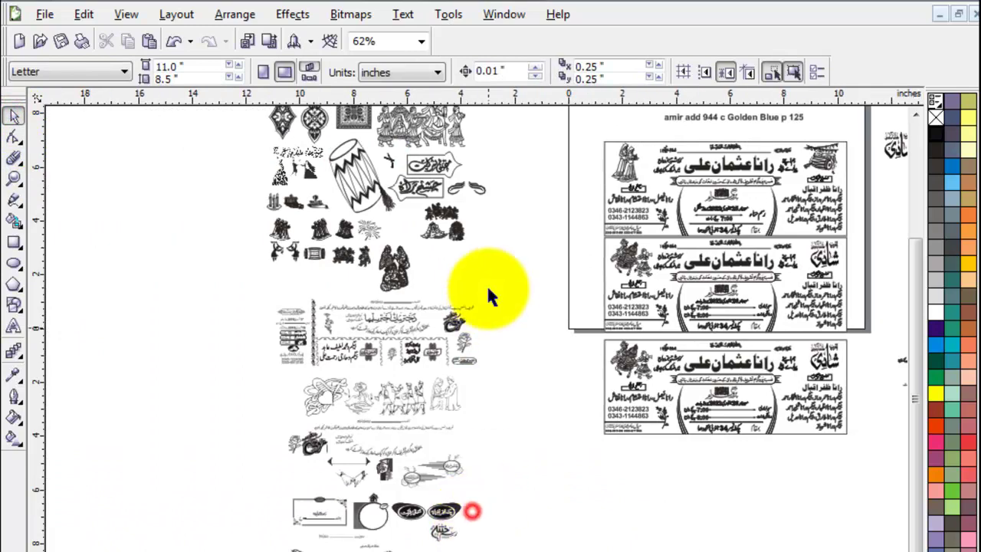
click(916, 114)
click(916, 114)
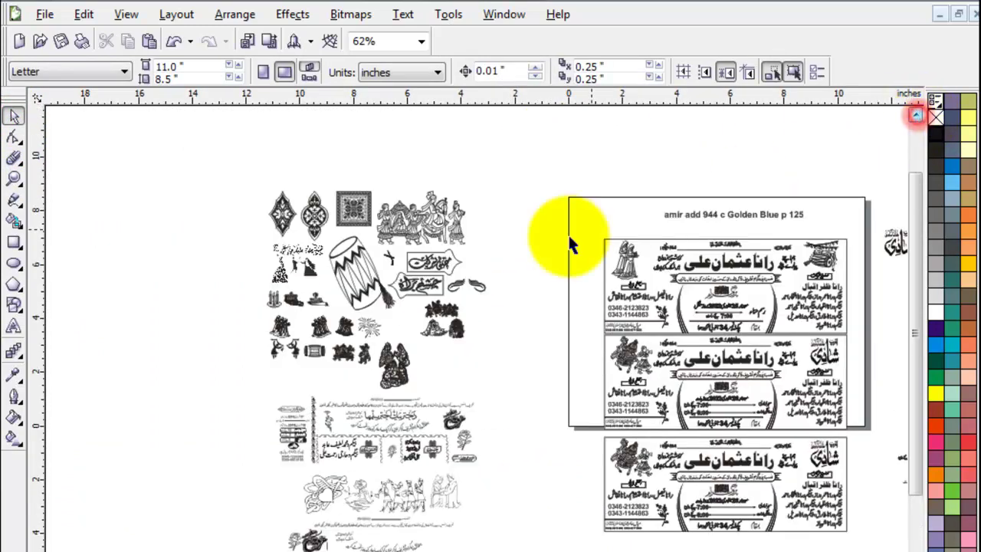
click(508, 256)
click(456, 328)
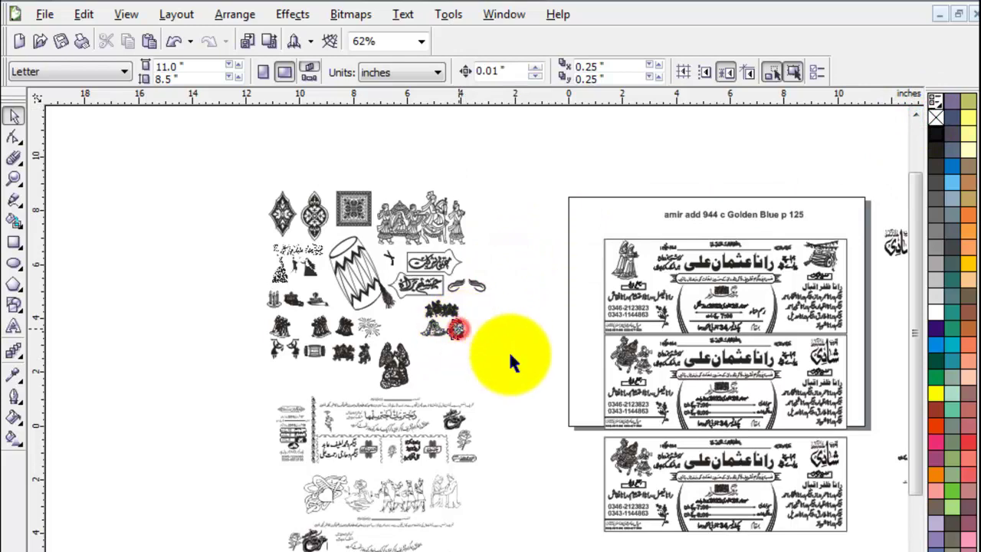
drag(511, 360, 568, 402)
click(545, 437)
mouse_move(496, 161)
mouse_down()
mouse_move(337, 329)
mouse_move(217, 392)
mouse_up()
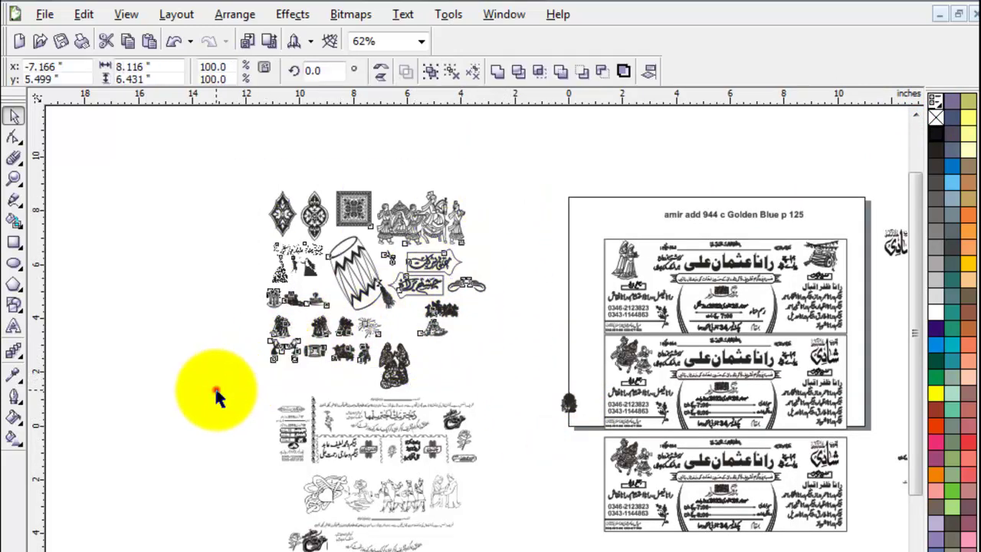
click(214, 389)
click(424, 287)
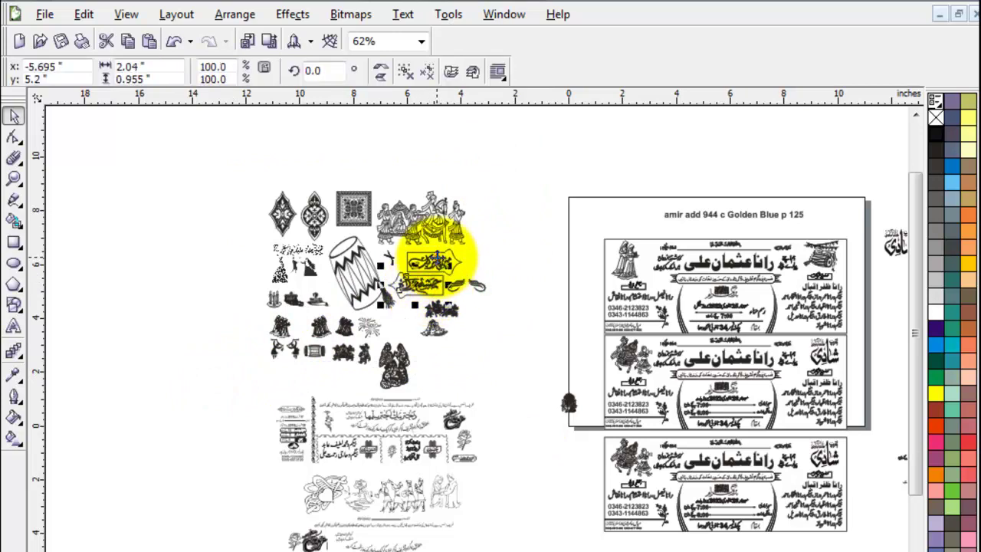
drag(432, 260, 599, 180)
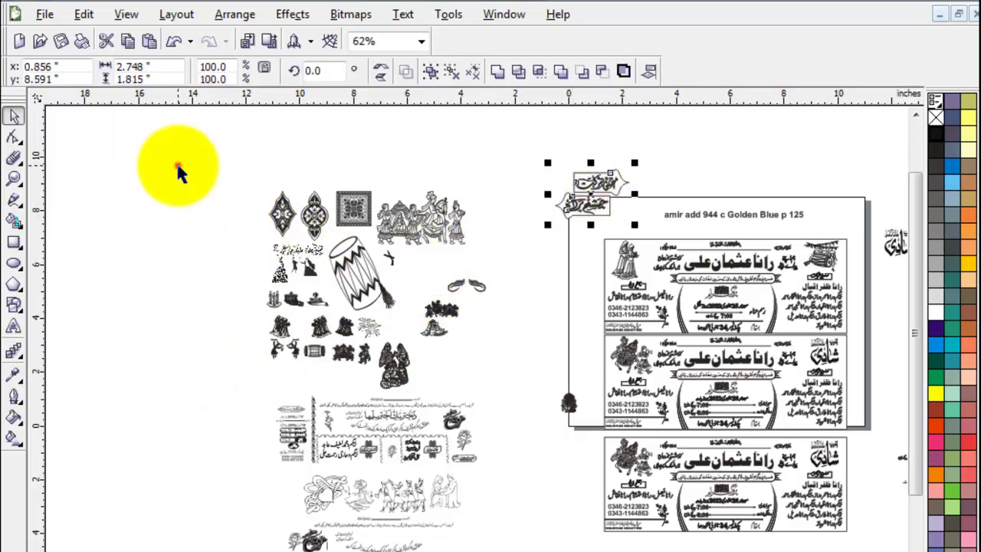
Step: Delete the leftover spare clip-art groups from the pasteboard
mouse_move(178, 166)
mouse_down()
mouse_move(487, 378)
mouse_move(525, 394)
mouse_up()
key(Delete)
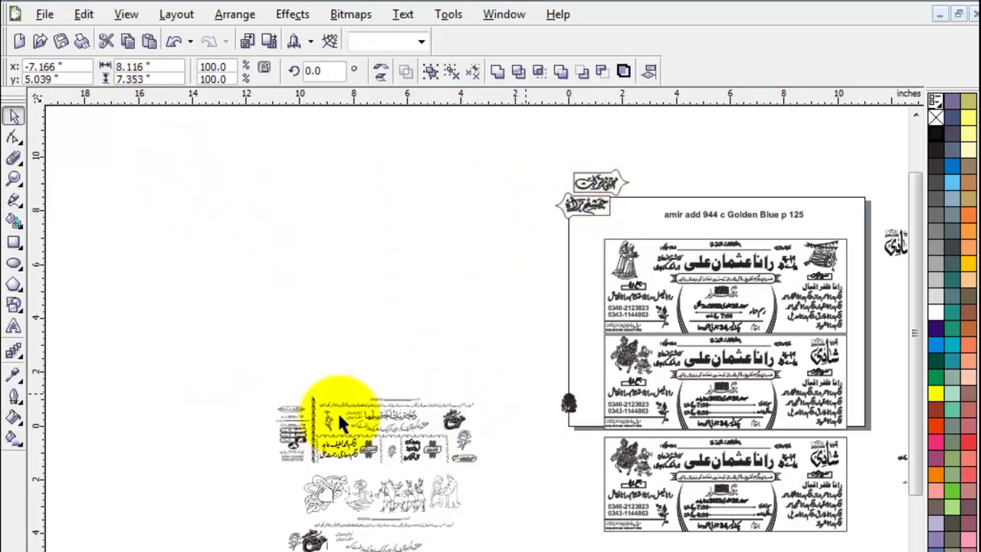
drag(193, 345, 288, 464)
scroll(288, 464, down, 1)
mouse_move(192, 345)
mouse_down()
mouse_move(484, 537)
mouse_move(499, 532)
mouse_up()
key(Delete)
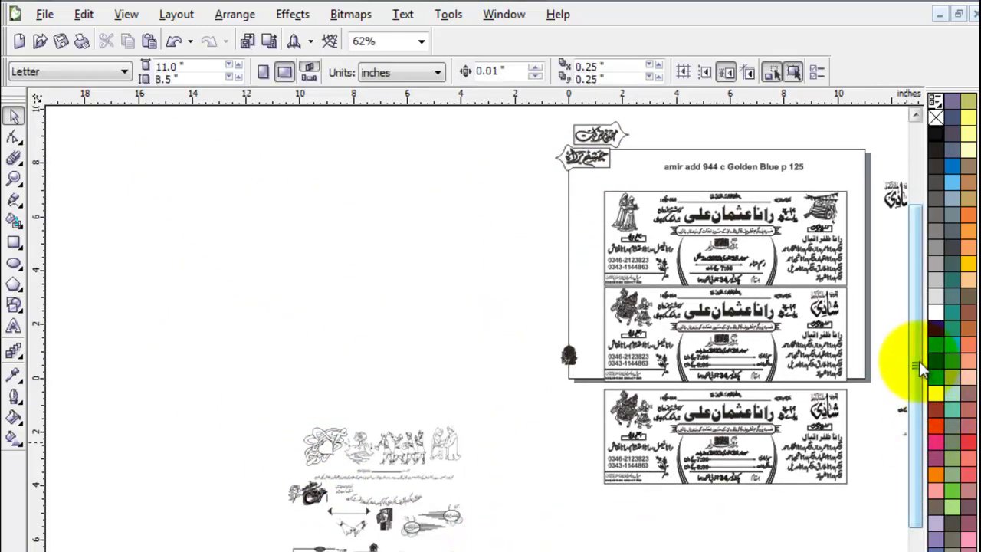
drag(915, 360, 912, 428)
mouse_move(157, 258)
mouse_down()
mouse_move(514, 549)
mouse_move(508, 538)
mouse_up()
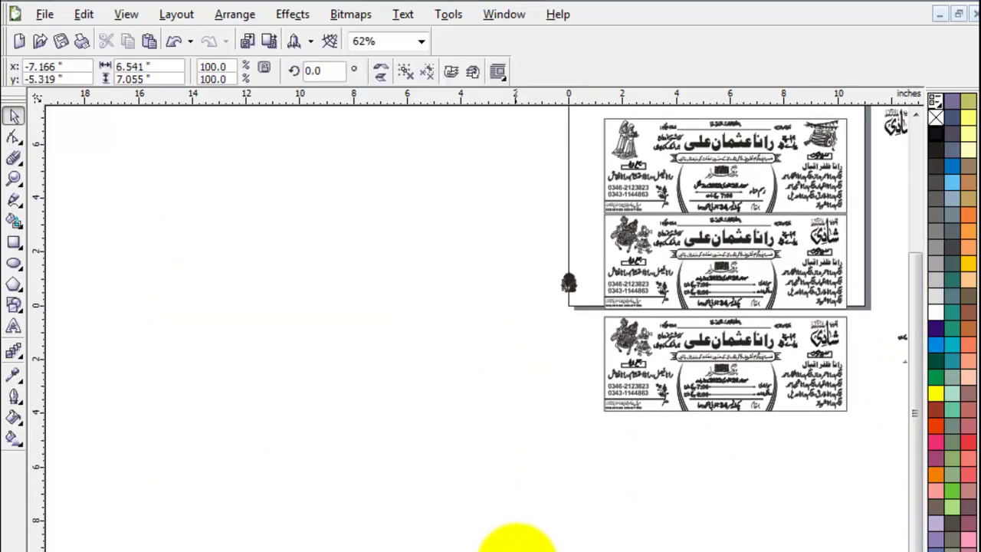
key(Delete)
scroll(486, 481, up, 1)
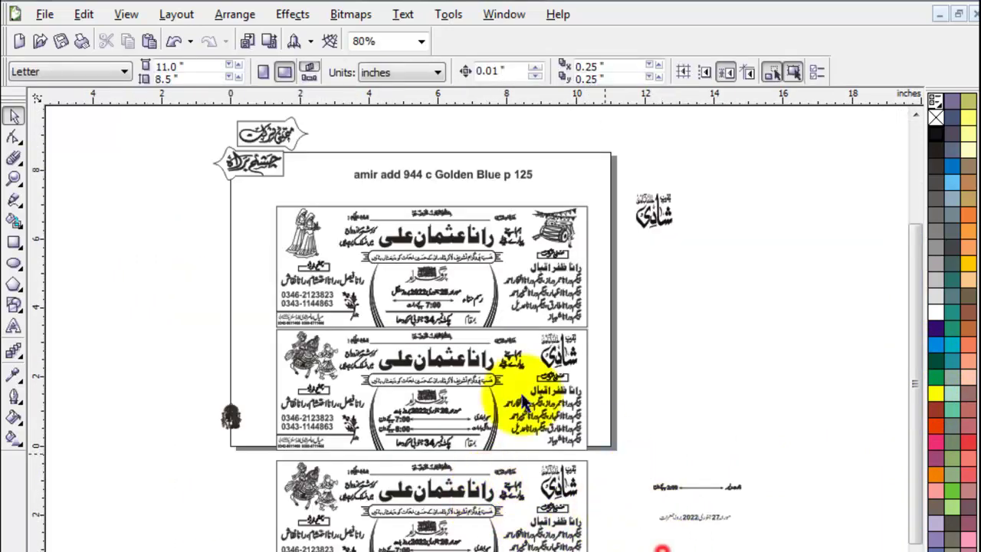
Step: Move both boxed Urdu label graphics left of the page and delete the shaadi graphic
drag(257, 170, 211, 277)
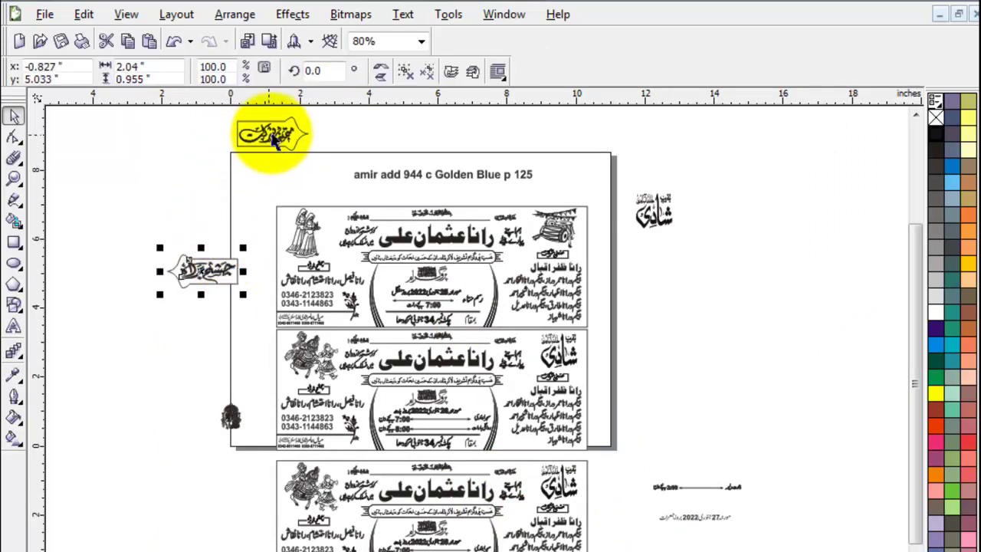
drag(267, 131, 225, 232)
drag(726, 284, 656, 207)
key(Delete)
click(692, 388)
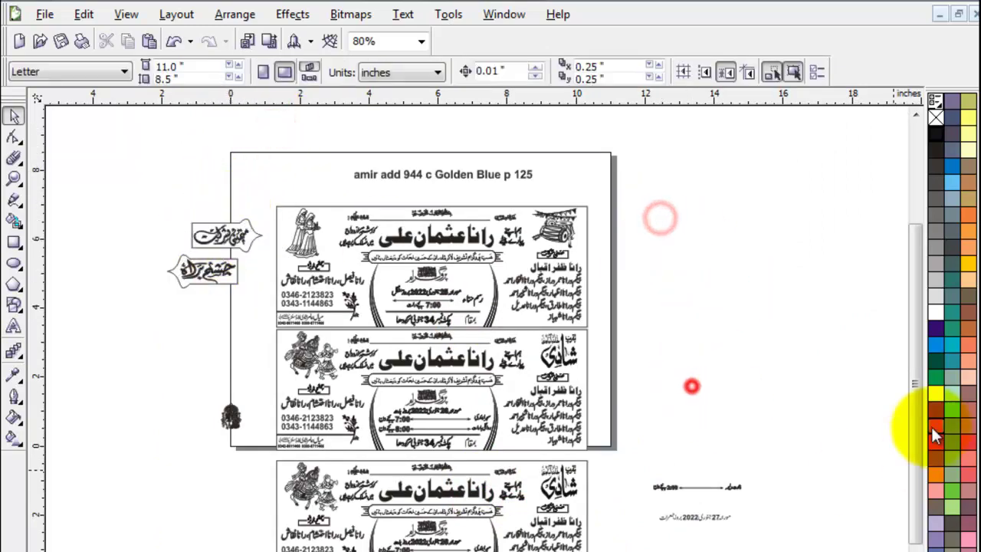
drag(915, 340, 915, 374)
drag(186, 378, 722, 537)
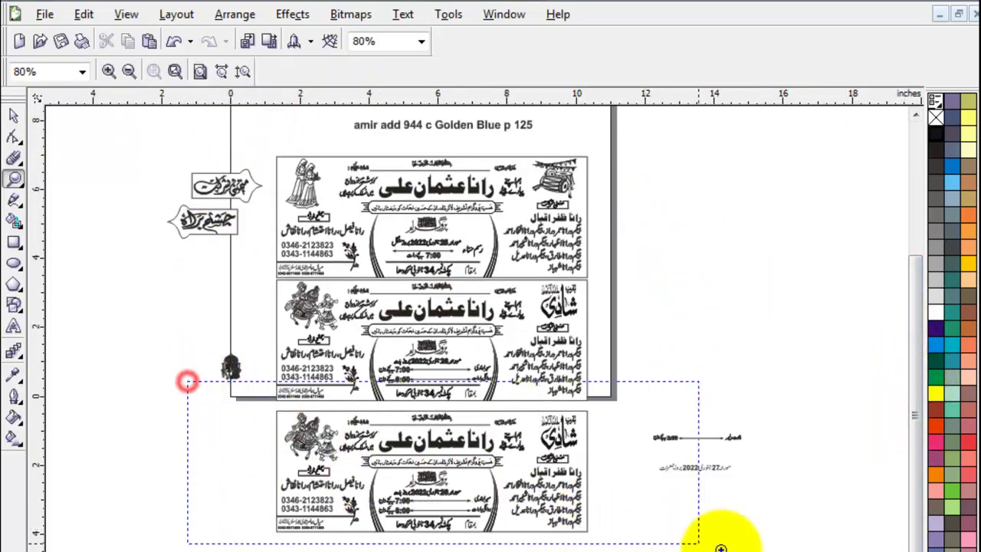
Step: Delete the dancing-figures clip art on the third card and put the couple illustration in its place
click(16, 115)
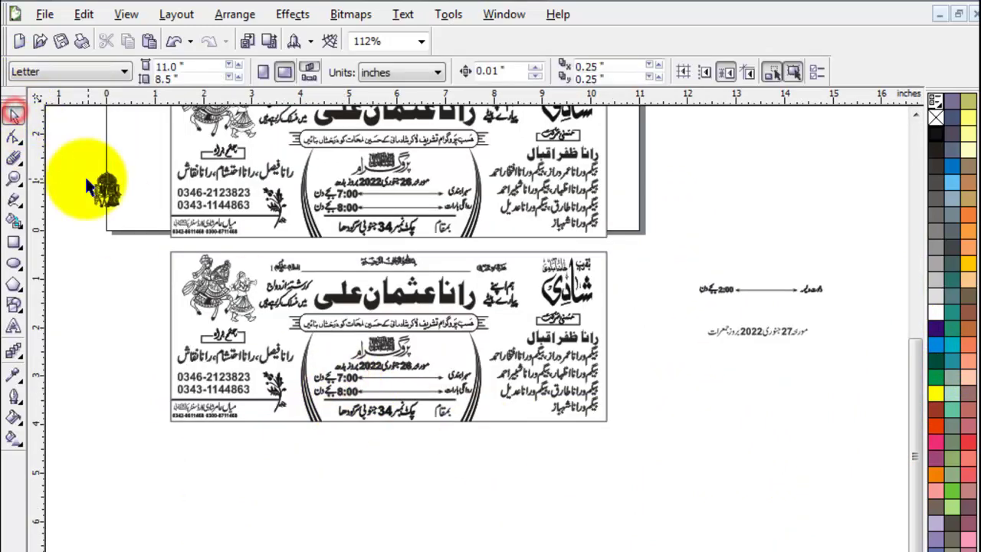
mouse_move(107, 190)
mouse_down()
mouse_move(140, 283)
mouse_move(204, 293)
mouse_move(313, 205)
mouse_up()
click(213, 272)
key(Delete)
click(109, 376)
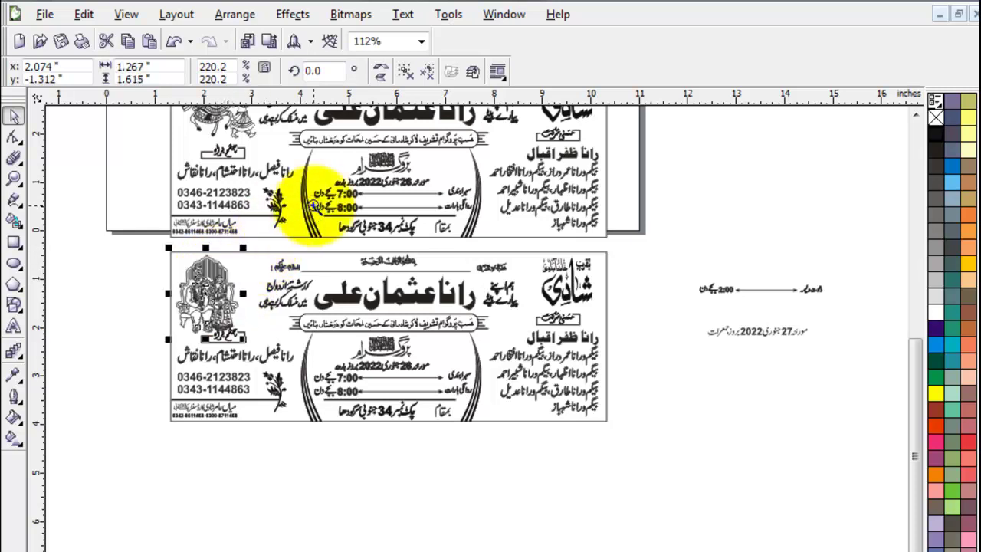
Step: Zoom in and nudge the couple illustration right and slightly down into position
key(z)
drag(146, 242, 307, 361)
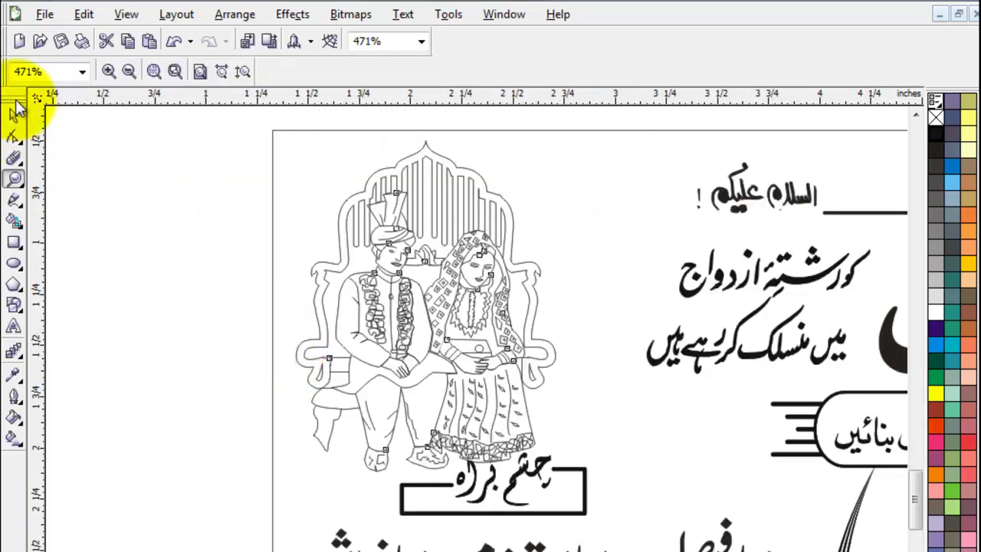
click(15, 113)
mouse_move(459, 207)
mouse_down()
mouse_move(389, 214)
mouse_move(408, 243)
mouse_up()
click(208, 362)
click(474, 292)
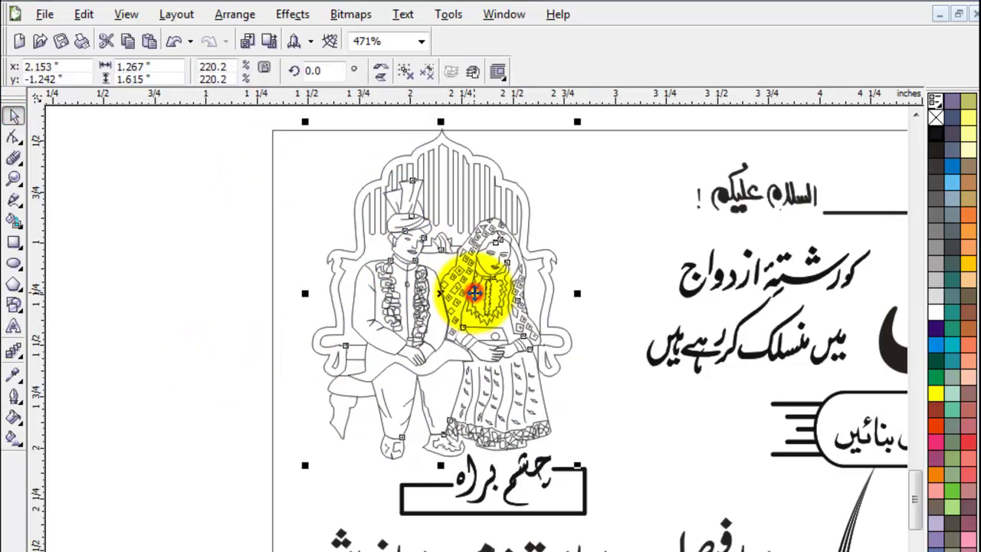
drag(474, 292, 475, 303)
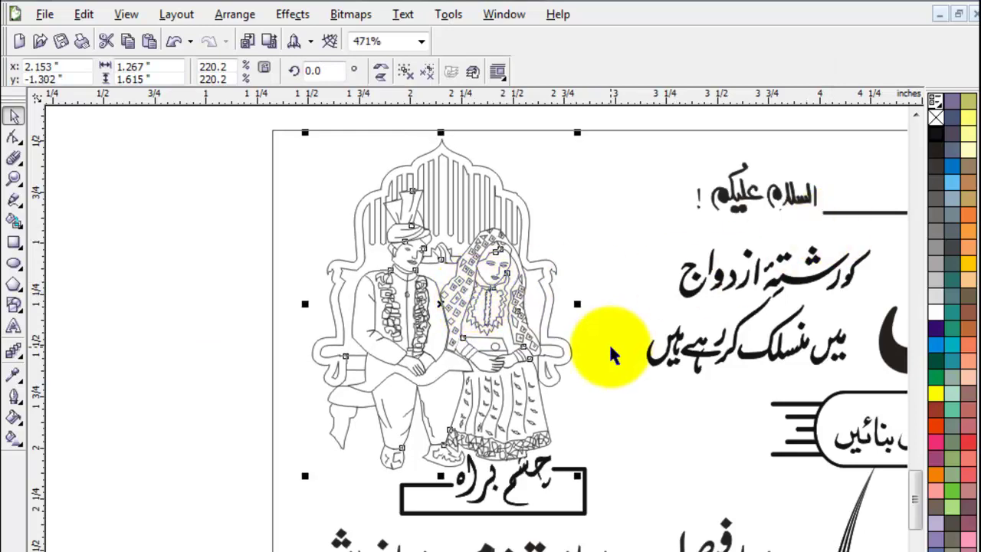
Step: Check the couple figure, the names line and the framed label beneath it
scroll(610, 355, down, 2)
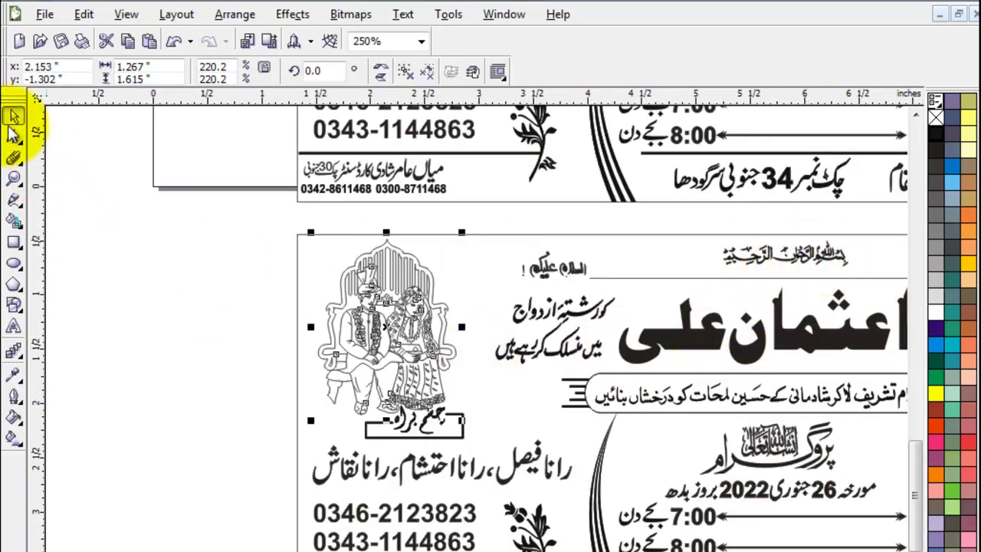
click(11, 137)
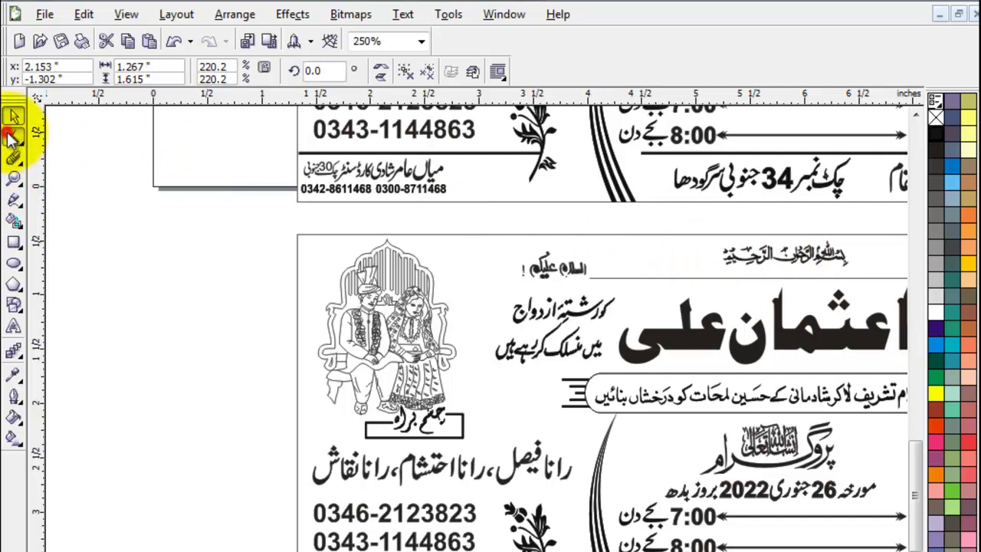
click(14, 115)
click(404, 279)
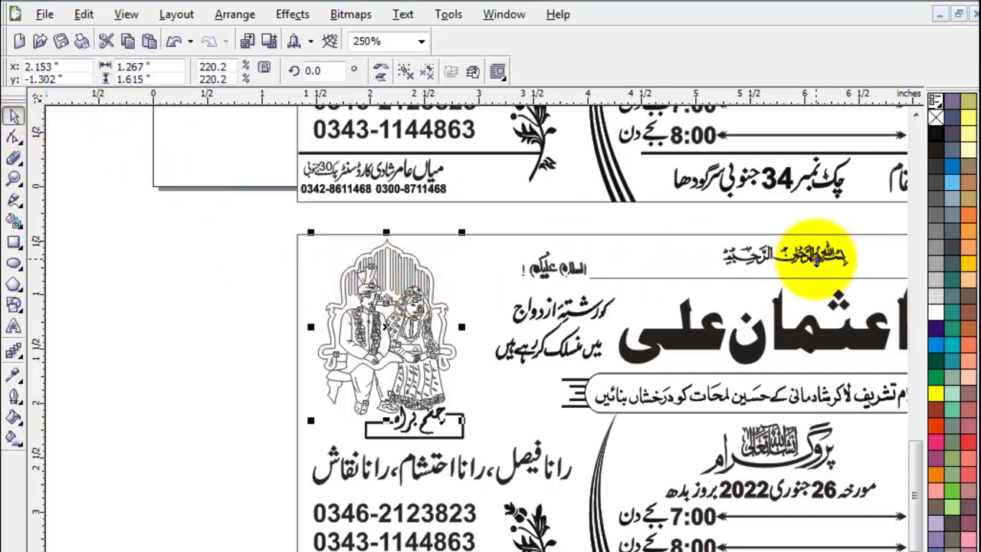
click(184, 380)
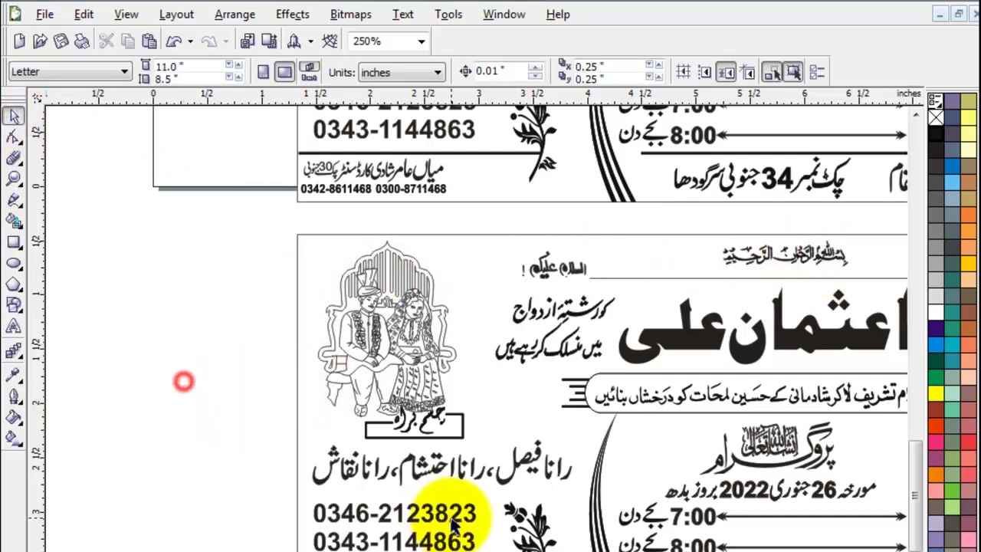
click(447, 475)
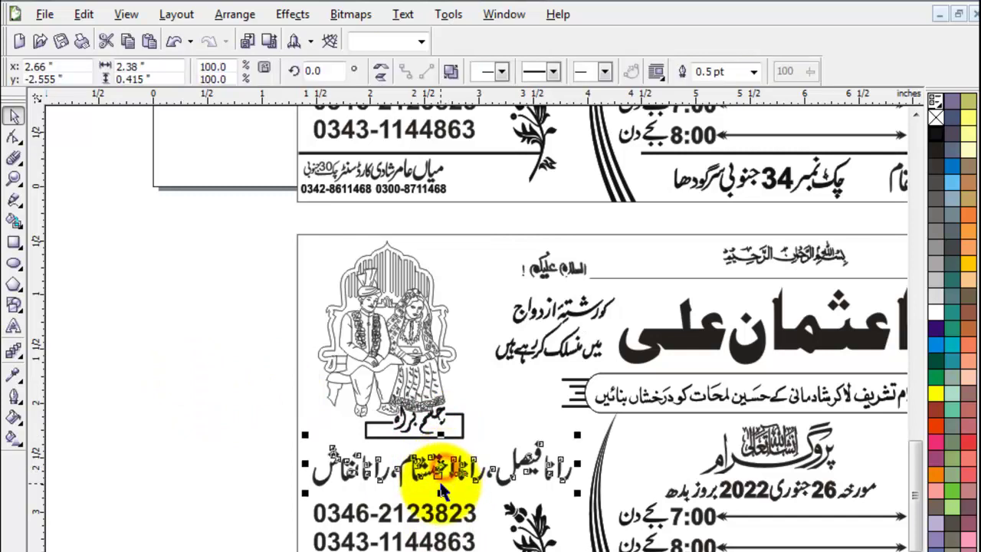
click(414, 422)
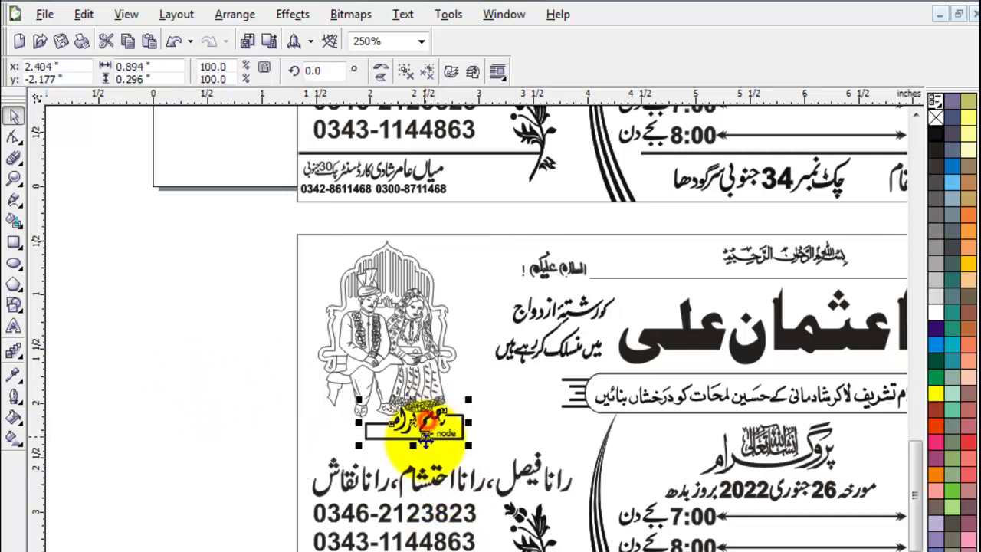
click(262, 506)
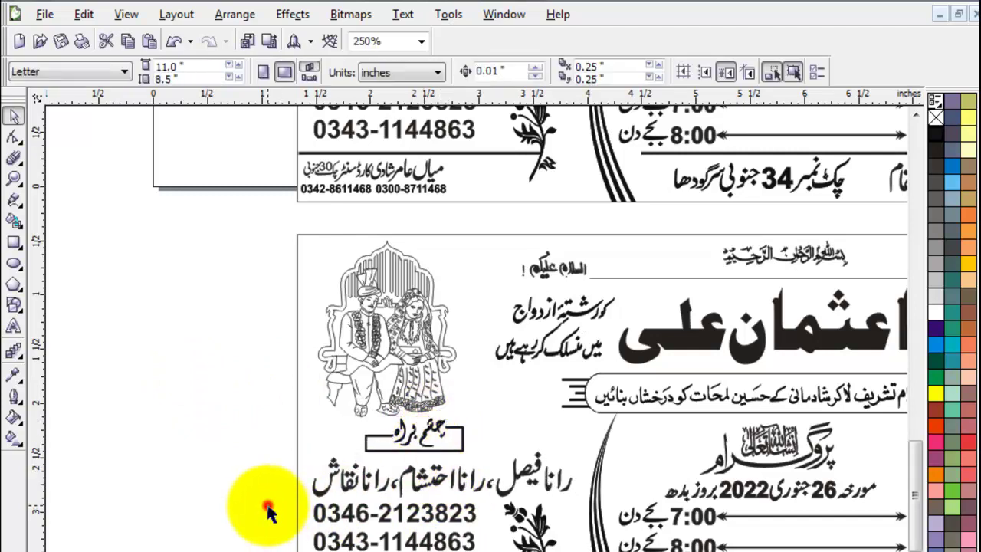
scroll(685, 536, down, 2)
Step: Delete the 8:00 time row from the third card, keeping the 7:00 row
scroll(489, 252, right, 5)
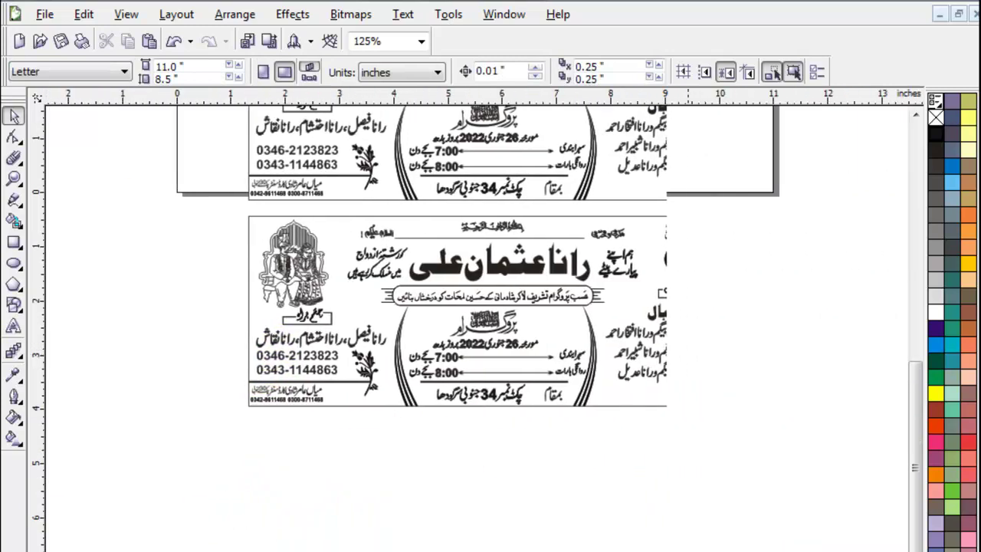
click(724, 426)
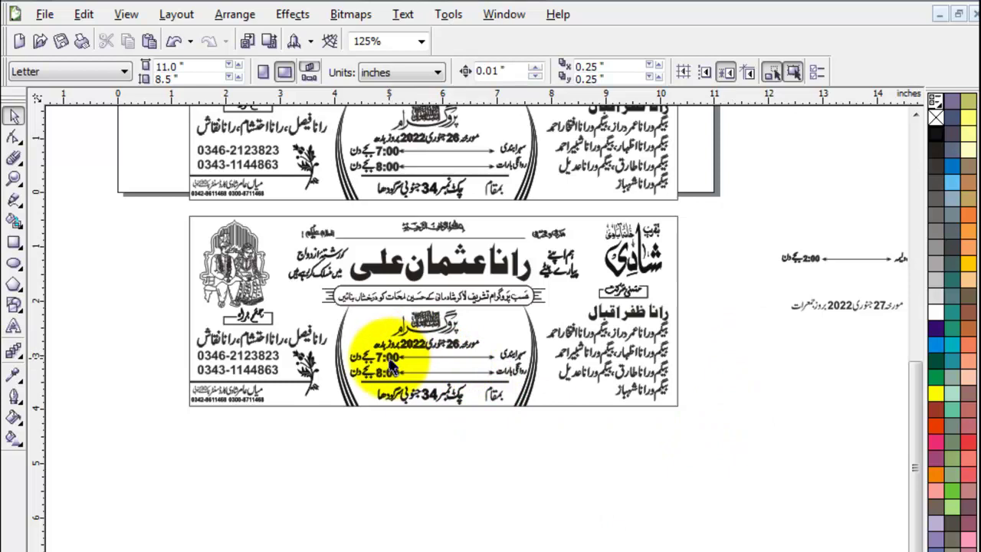
click(389, 368)
click(409, 488)
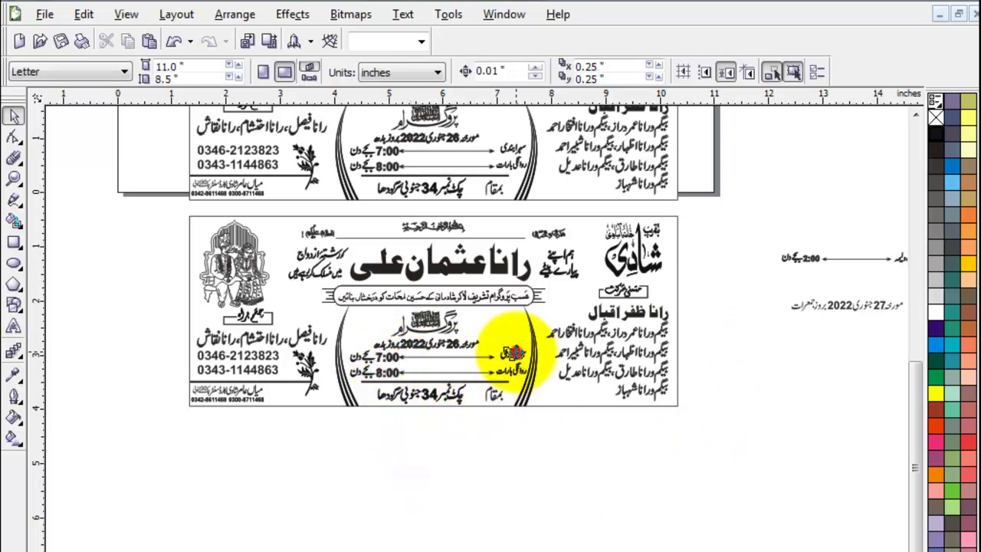
click(511, 354)
click(489, 445)
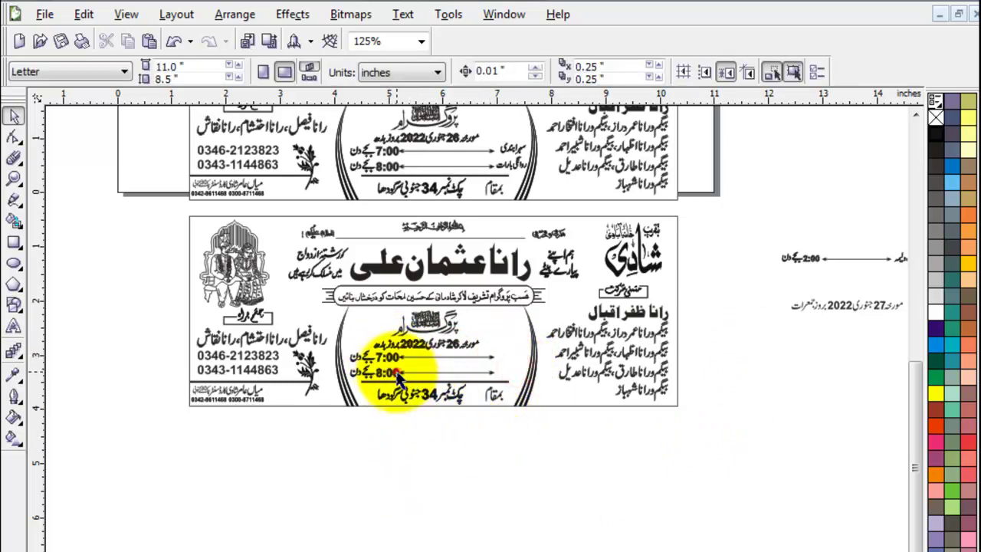
click(414, 373)
key(Delete)
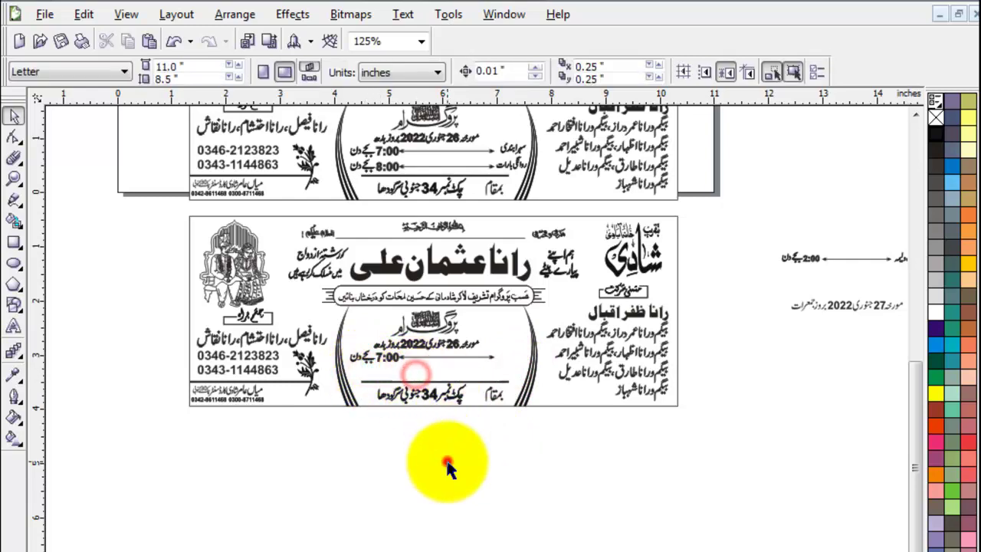
Step: Delete the old 26 January date line, undoing accidental deletions with Ctrl+Z
click(390, 360)
click(398, 346)
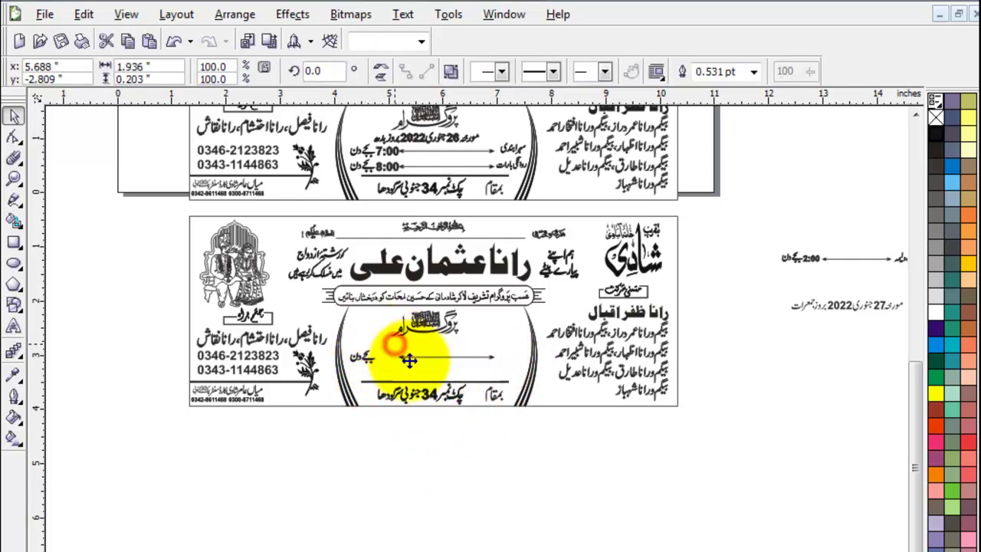
key(Delete)
click(411, 444)
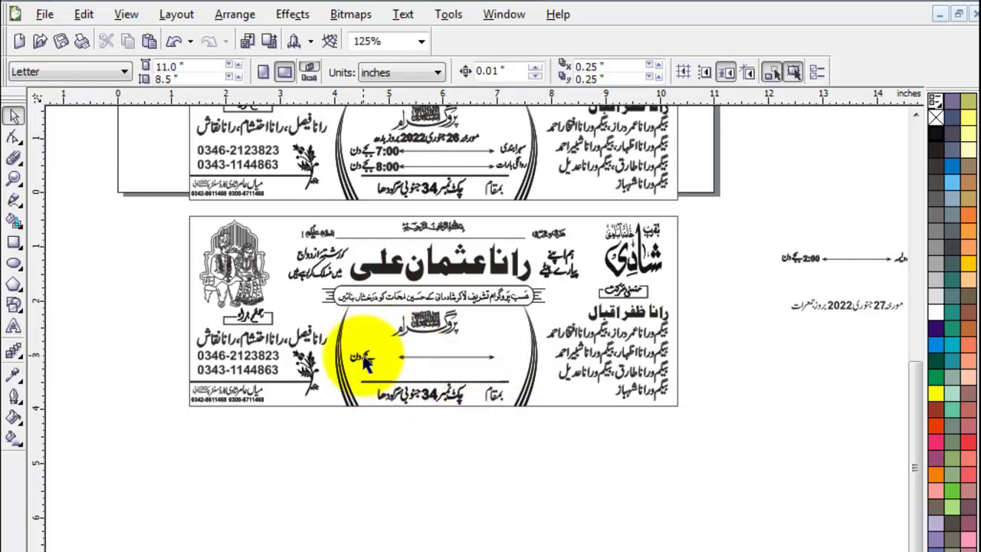
key(ctrl+z)
click(390, 494)
key(ctrl+z)
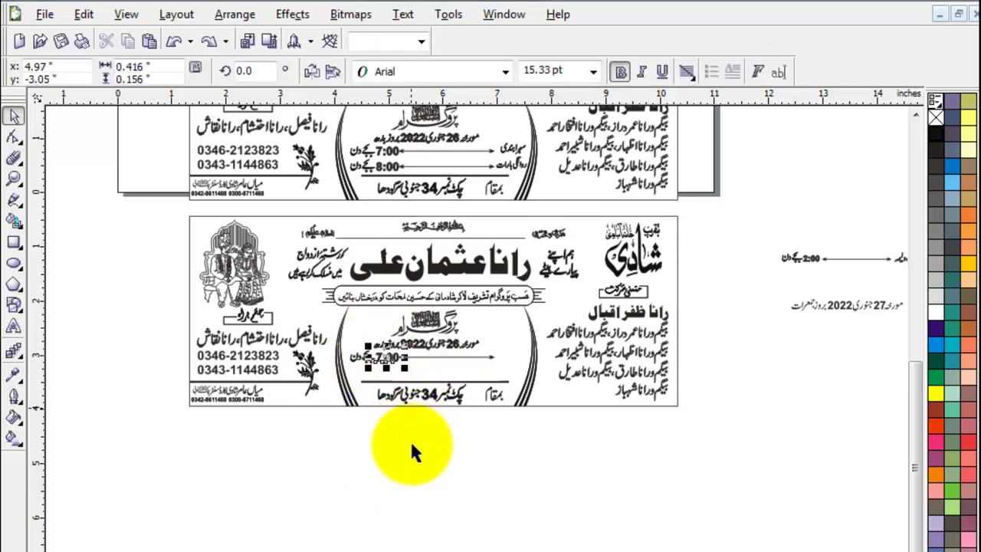
click(419, 484)
click(435, 352)
key(Delete)
Step: Drag the 27 January 2022 date text into the third card
click(553, 451)
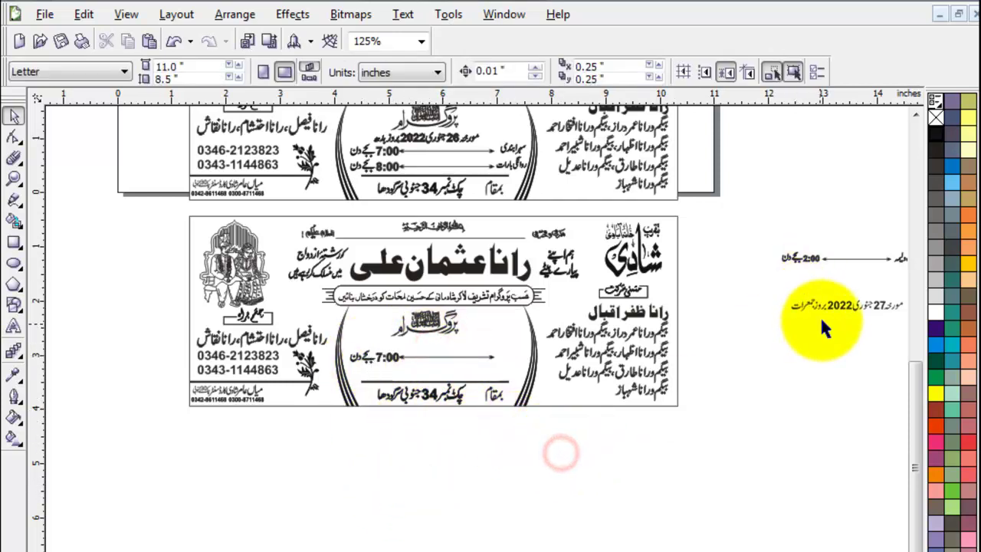
drag(837, 306, 424, 343)
click(620, 477)
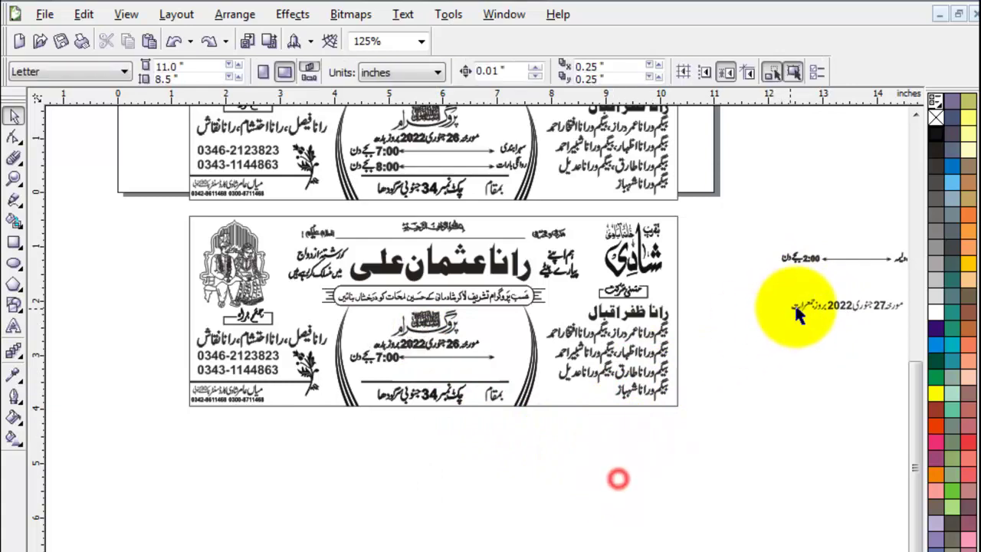
drag(842, 306, 420, 343)
Step: Zoom in on the date and time area and line the old date up with the 27 January line
key(z)
drag(350, 306, 580, 436)
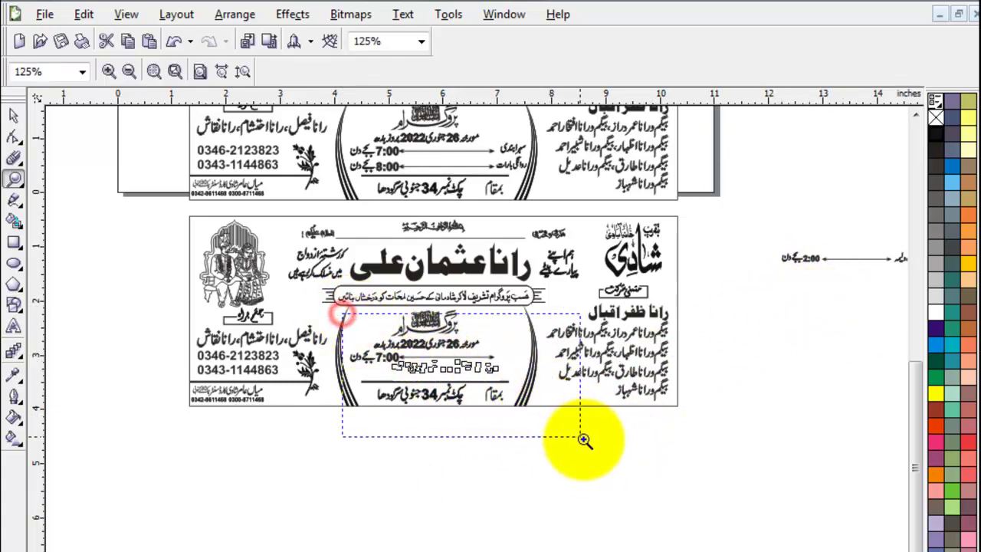
click(14, 122)
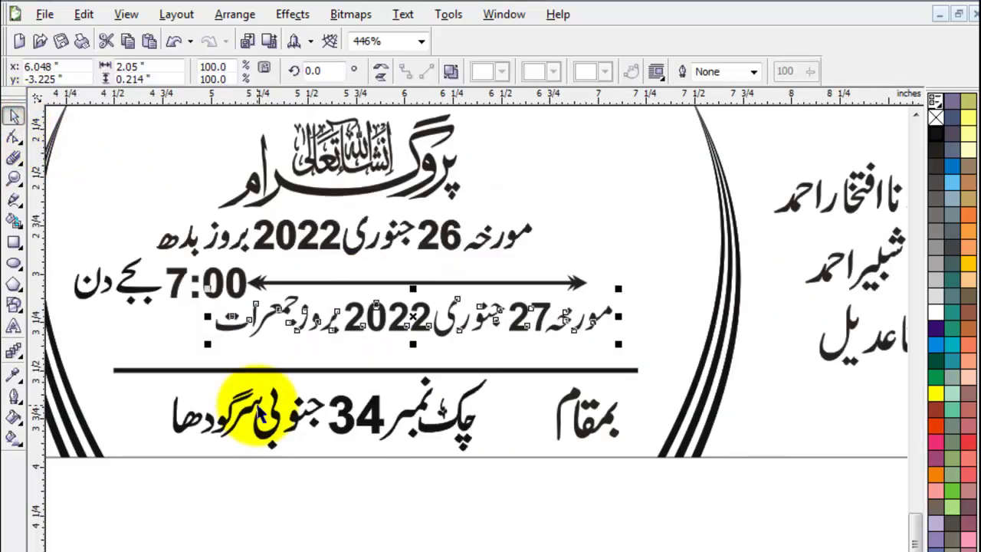
click(444, 234)
drag(444, 234, 418, 316)
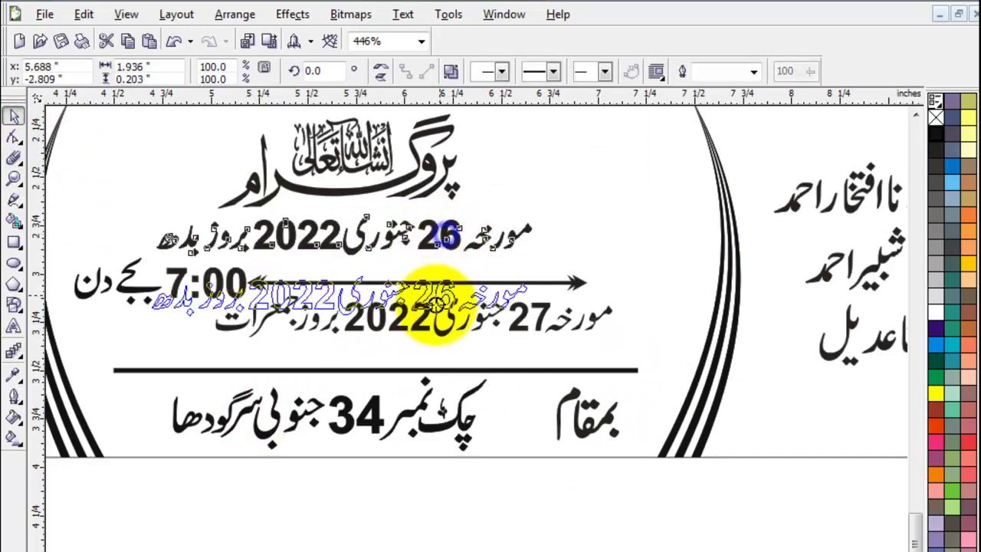
click(489, 429)
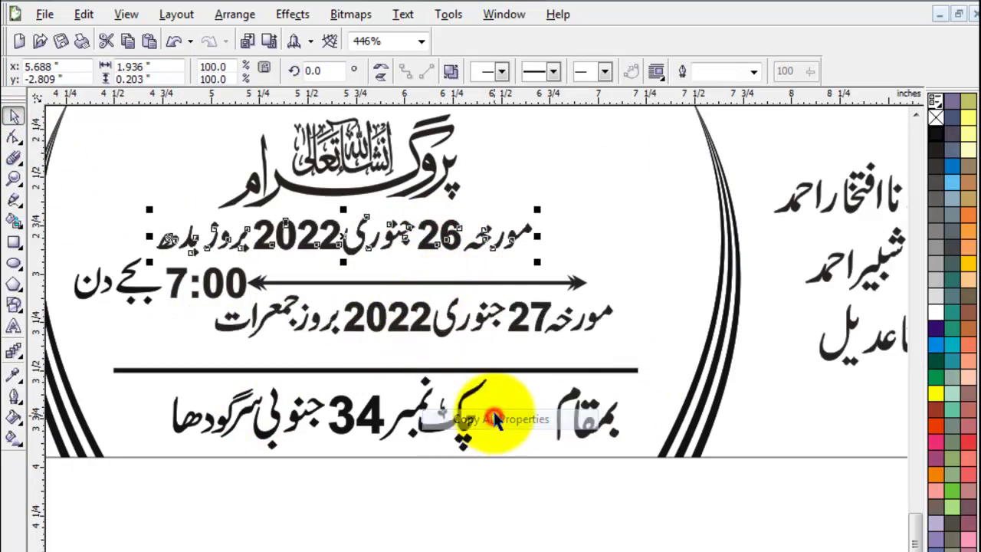
click(449, 534)
Step: Move the 27 January date line up above the double arrow
click(364, 238)
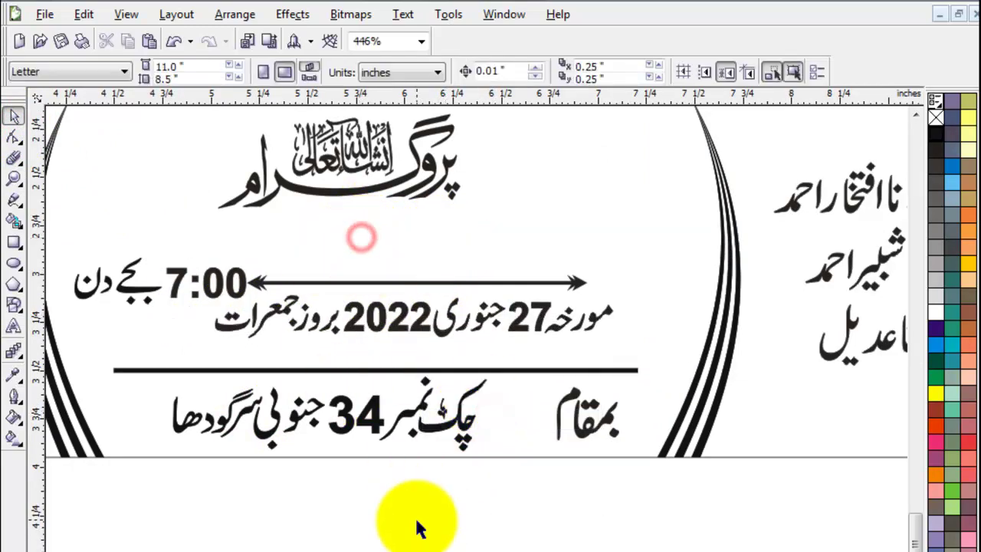
click(416, 522)
drag(427, 316, 417, 234)
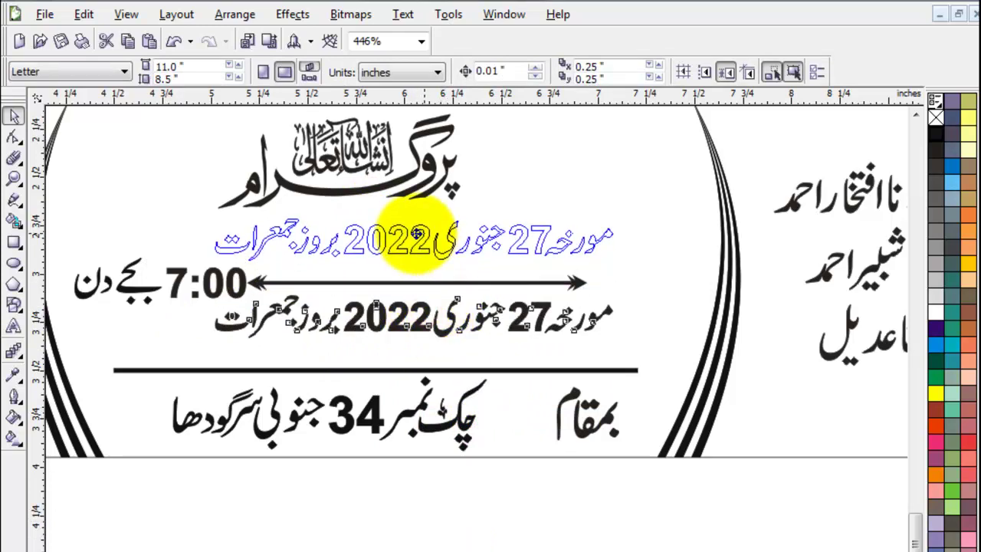
shift+click(416, 186)
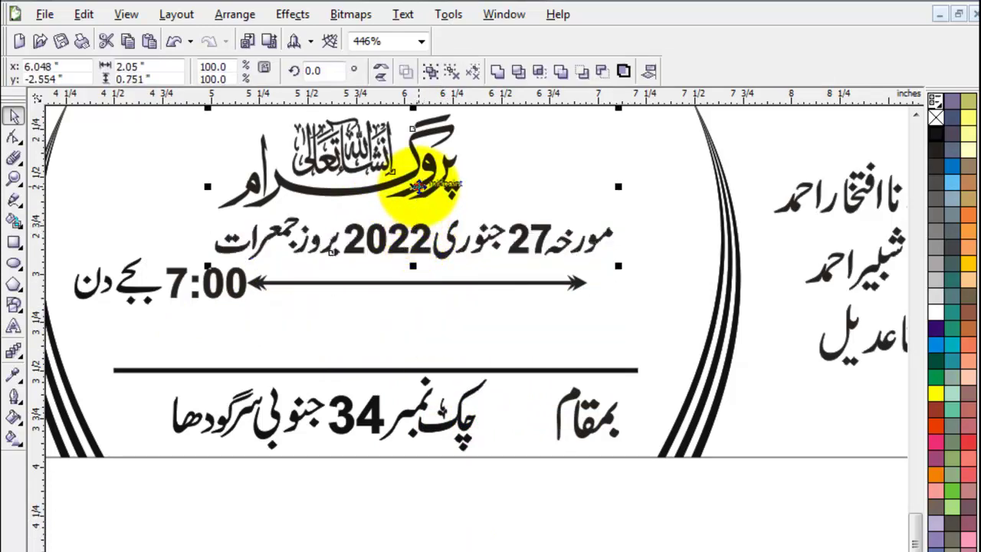
scroll(383, 330, down, 1)
scroll(383, 330, up, 1)
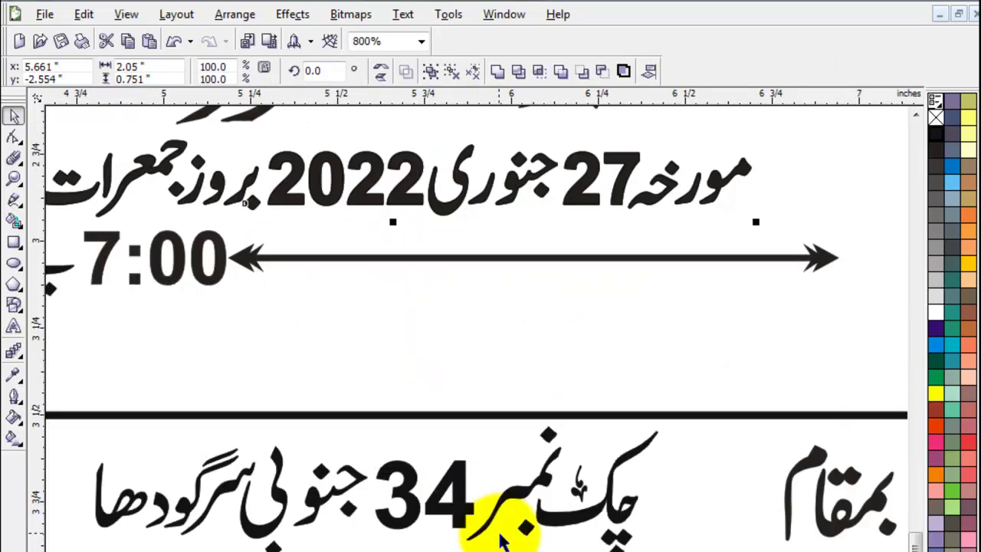
scroll(488, 370, down, 1)
click(505, 477)
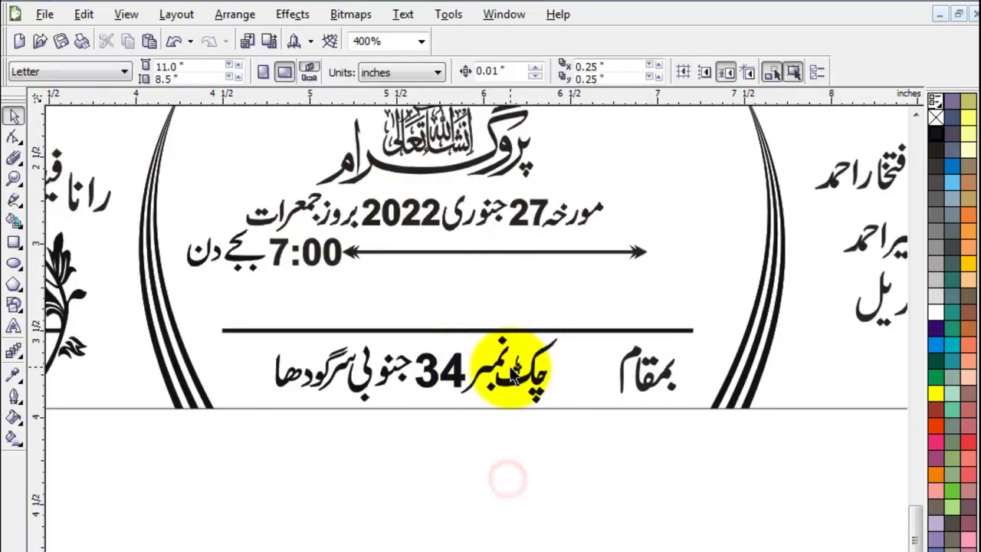
Step: Move the 7:00 بجے دن time line below the arrow and lower the arrow toward it
click(915, 113)
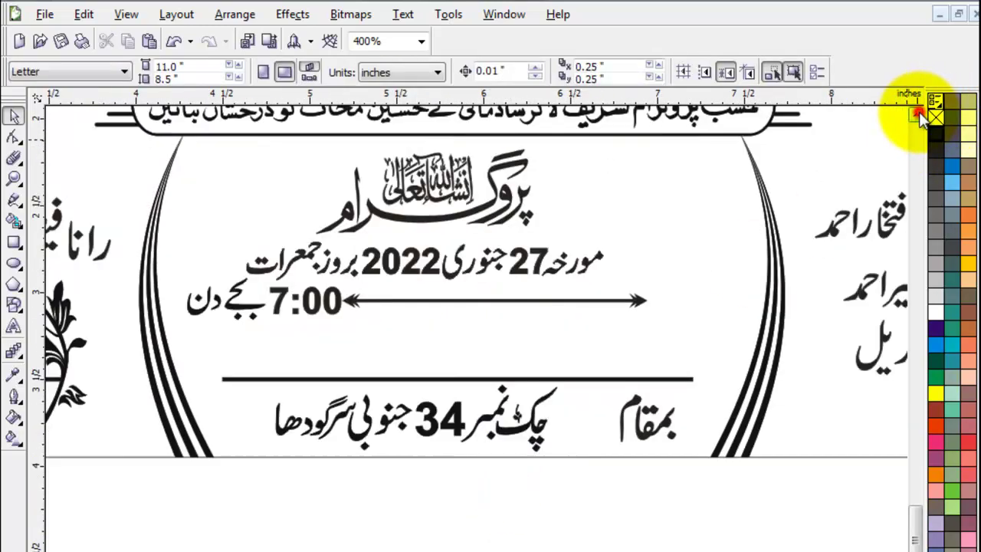
click(317, 351)
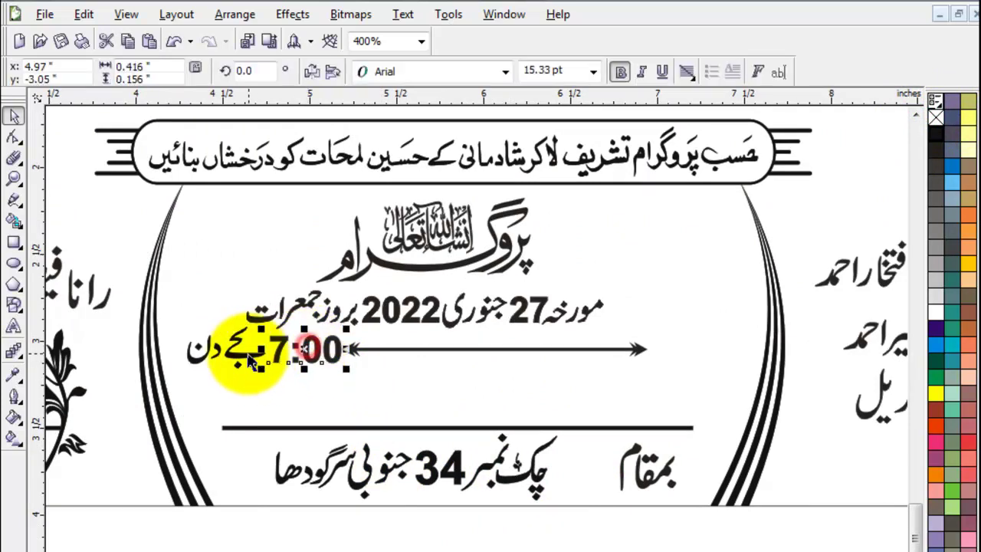
shift+click(234, 354)
drag(241, 354, 412, 402)
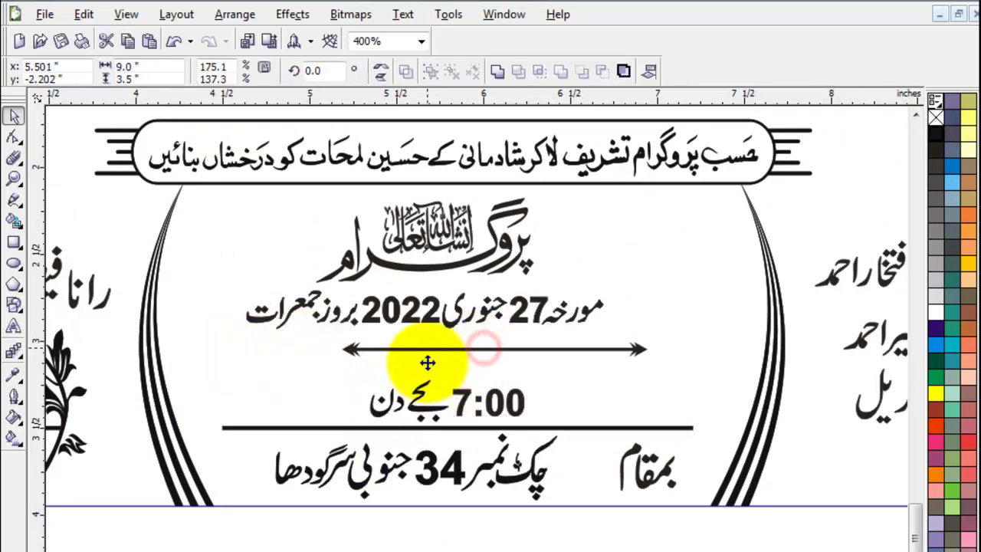
click(448, 362)
click(463, 349)
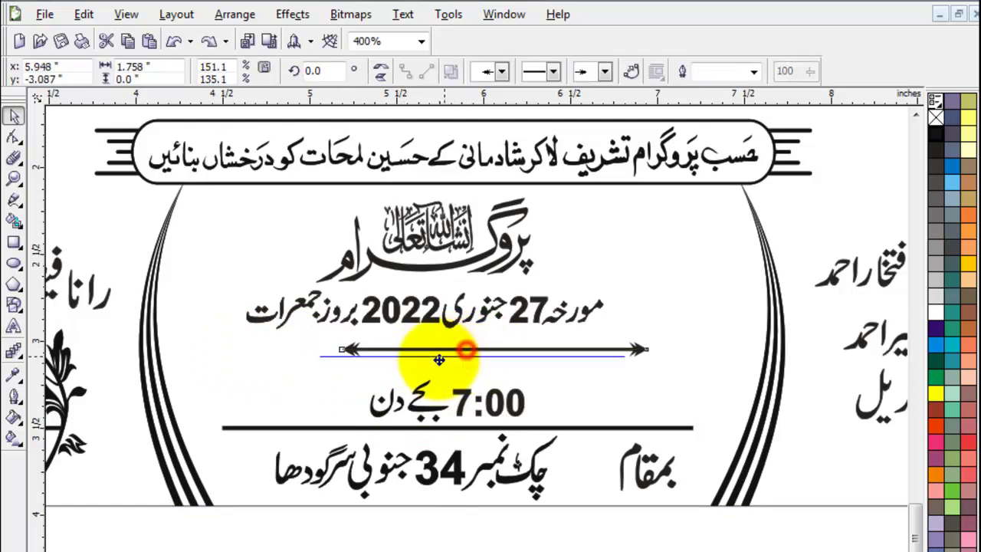
drag(459, 349, 427, 371)
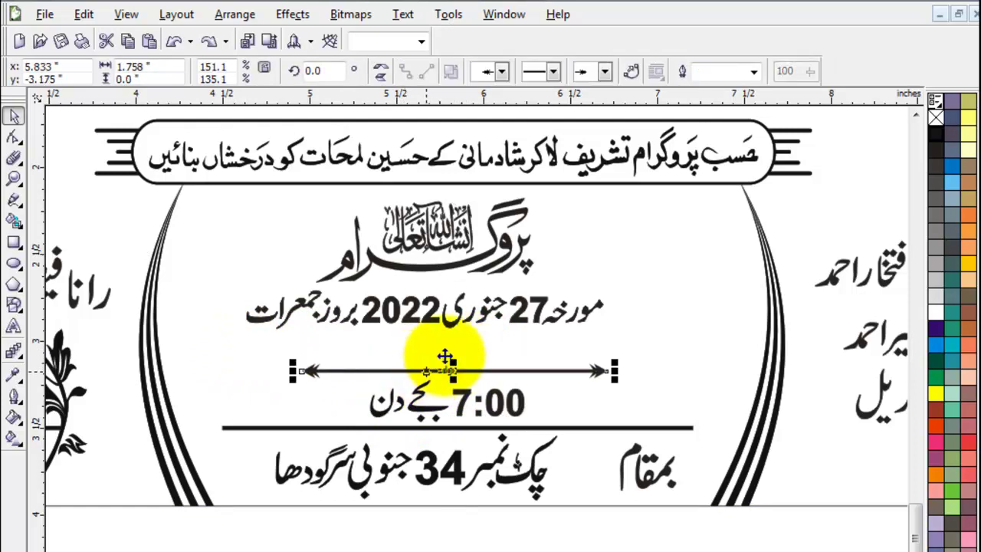
Step: Enlarge the date line slightly and shorten the double arrow from its right end
click(486, 316)
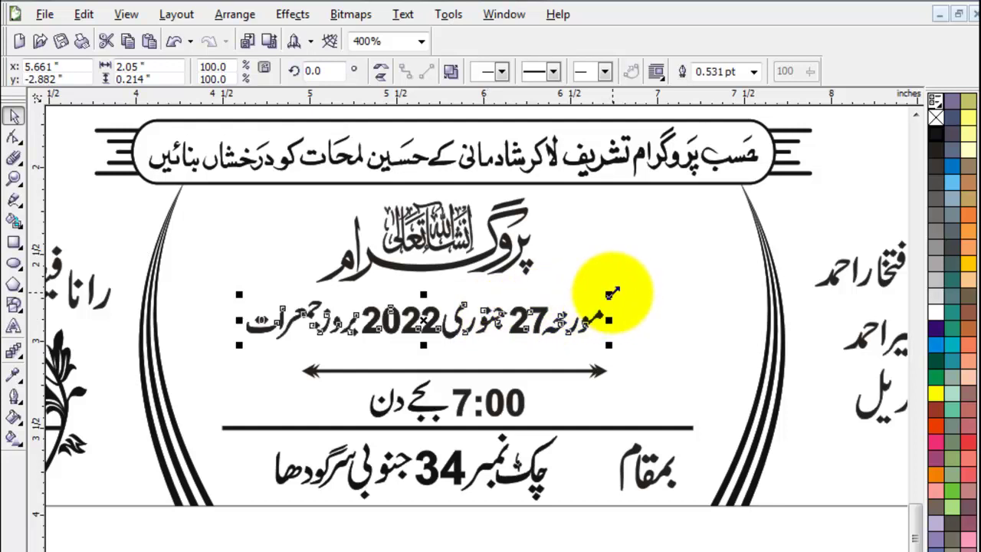
drag(620, 284, 622, 293)
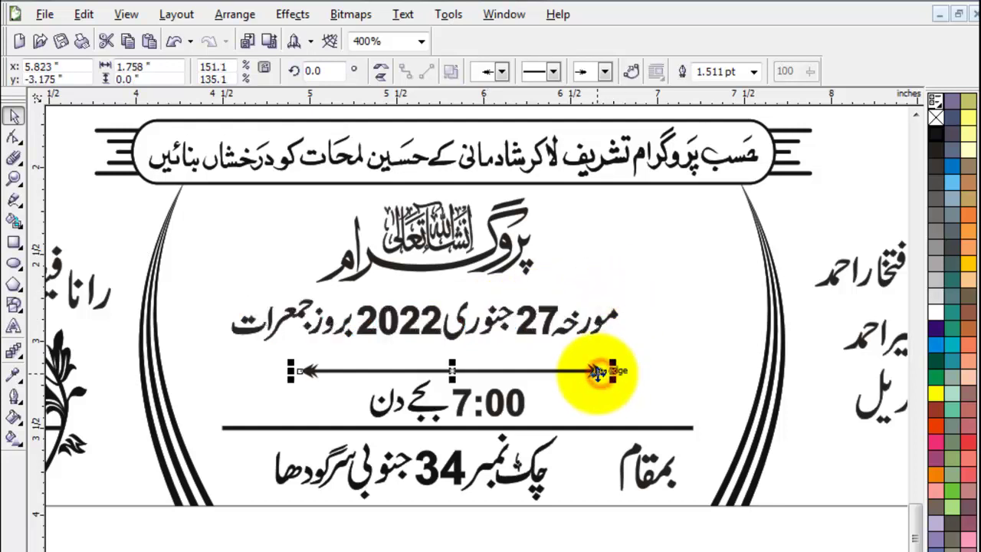
drag(601, 373, 590, 372)
click(497, 403)
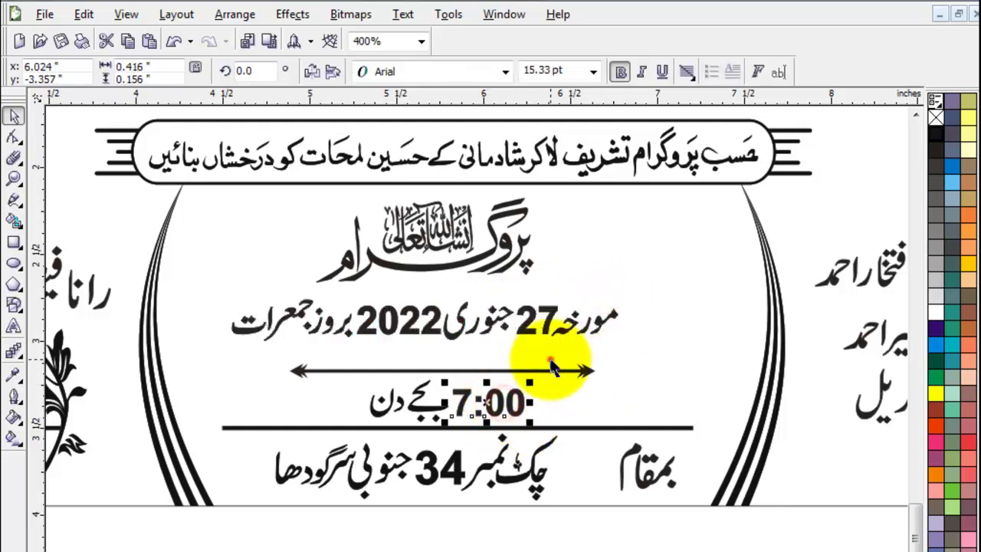
shift+click(346, 406)
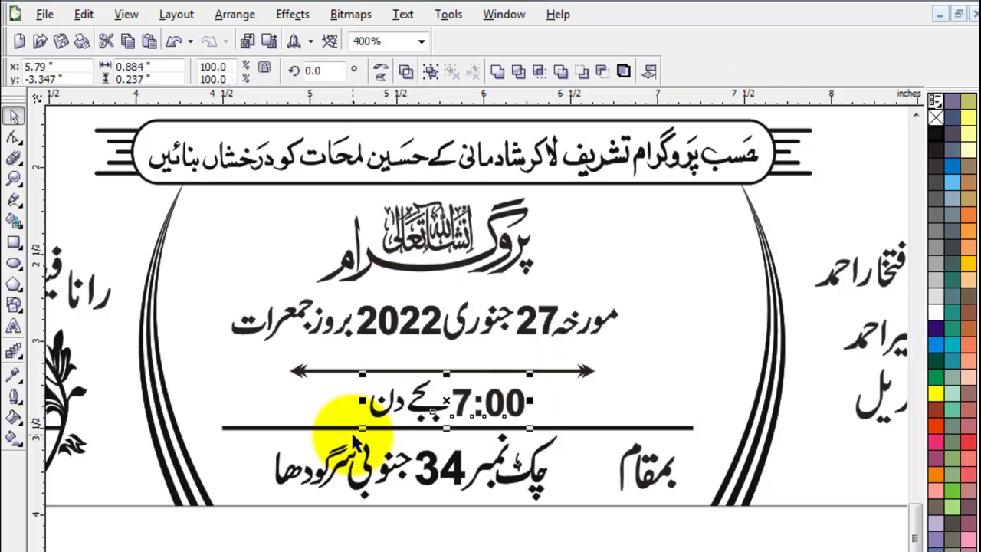
shift+click(345, 371)
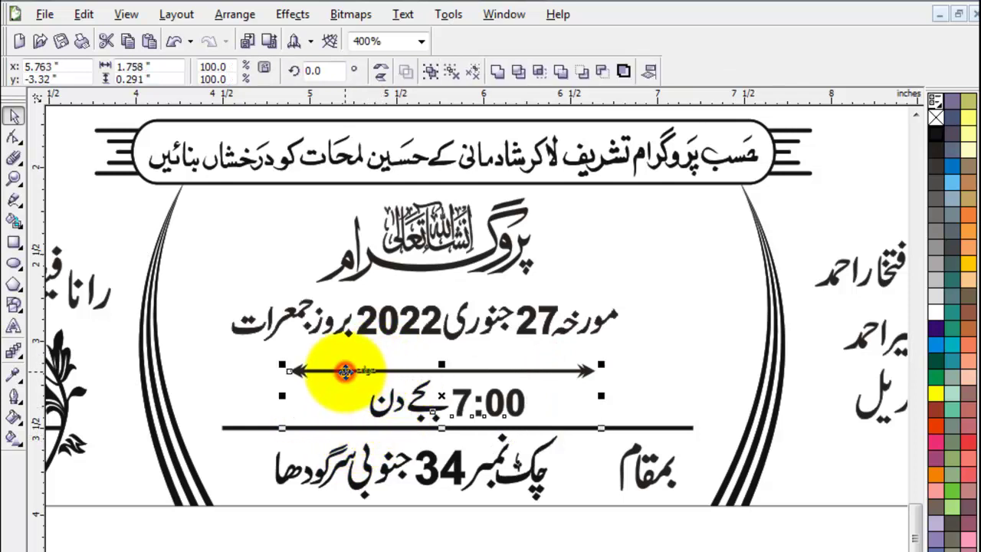
click(471, 540)
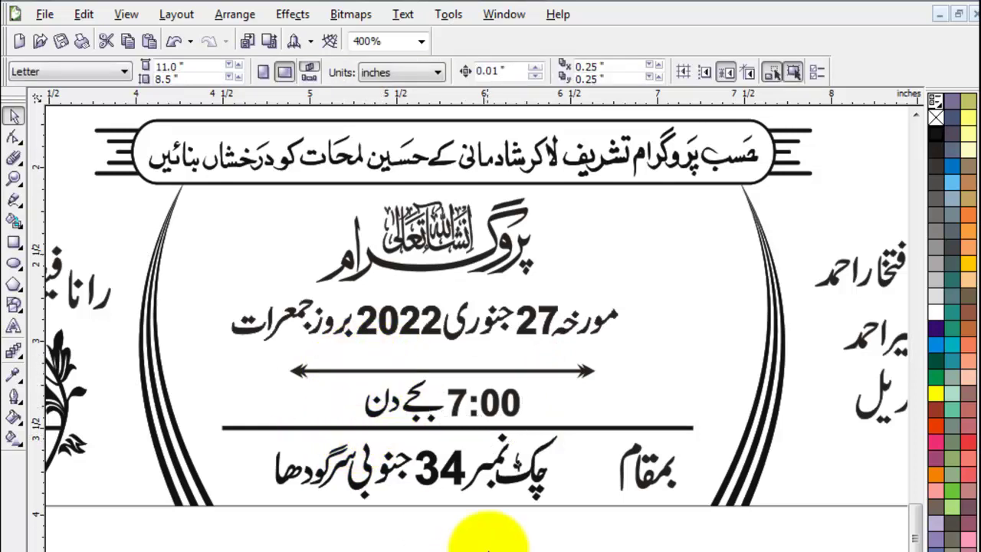
click(485, 398)
Step: Edit the 7:00 time so it reads 1:00 بجے دن
click(406, 72)
click(521, 531)
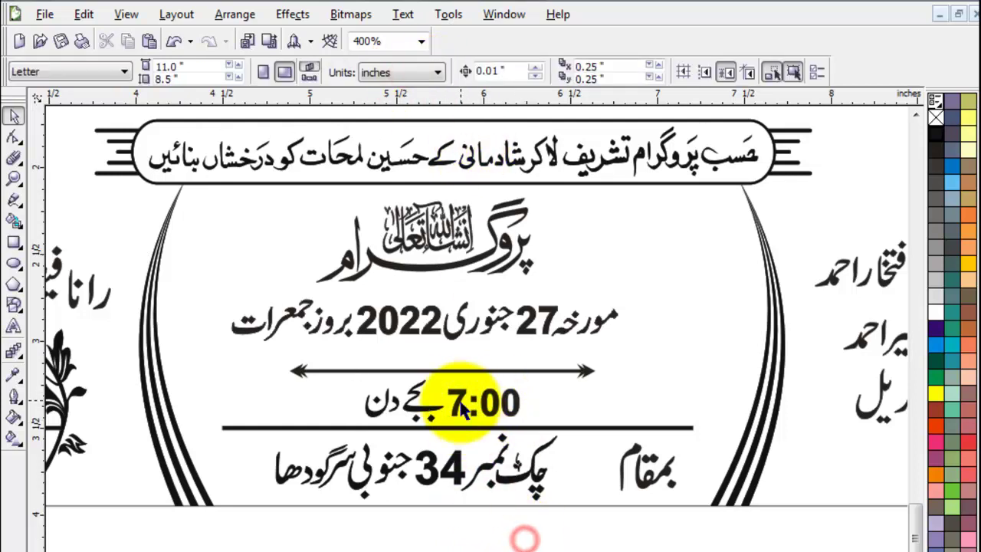
click(460, 393)
text(1)
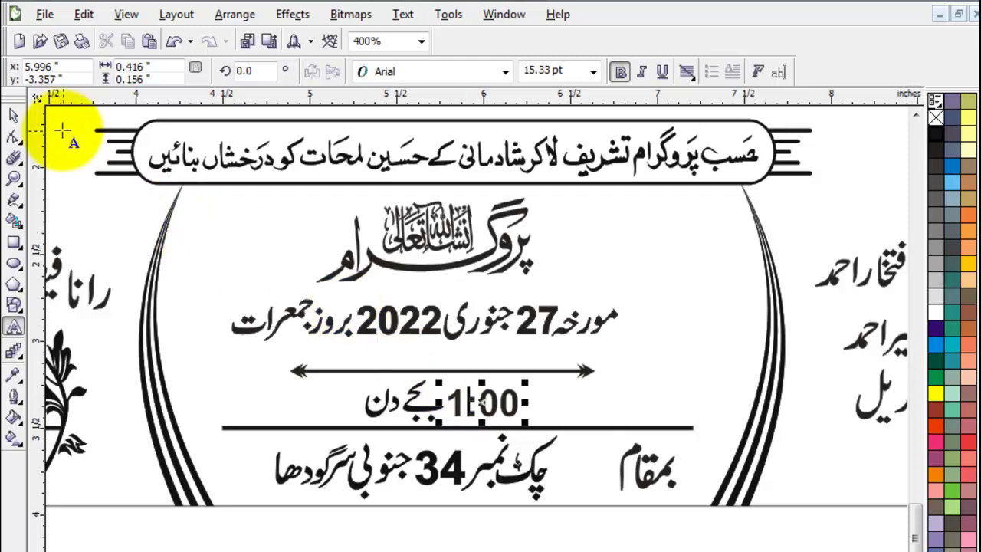
click(14, 115)
scroll(743, 452, down, 2)
Step: Place the دعوت ولیمہ label beside the arrow and enlarge it to about 133%
click(732, 458)
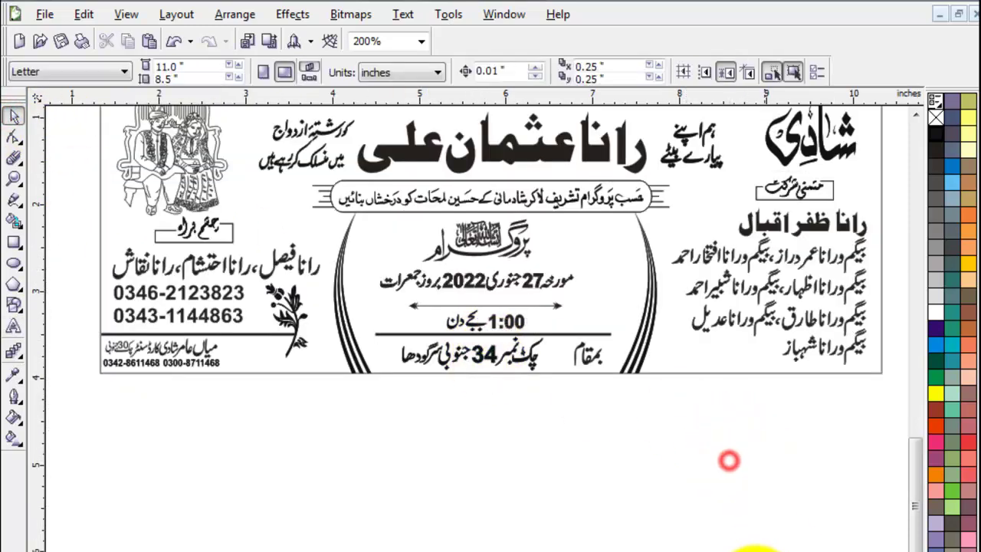
scroll(750, 482, right, 3)
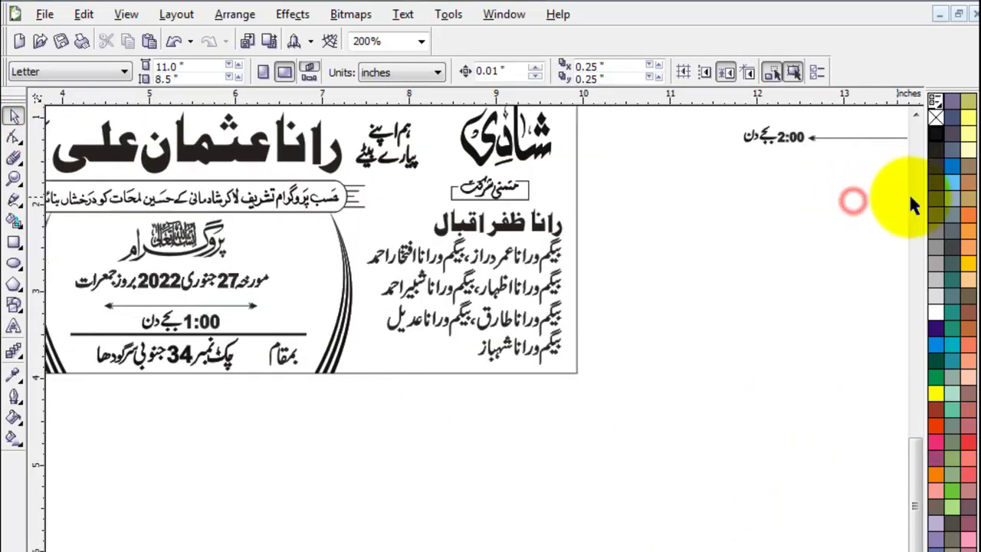
scroll(908, 192, right, 3)
mouse_move(855, 138)
mouse_down()
mouse_move(165, 376)
mouse_move(168, 316)
mouse_up()
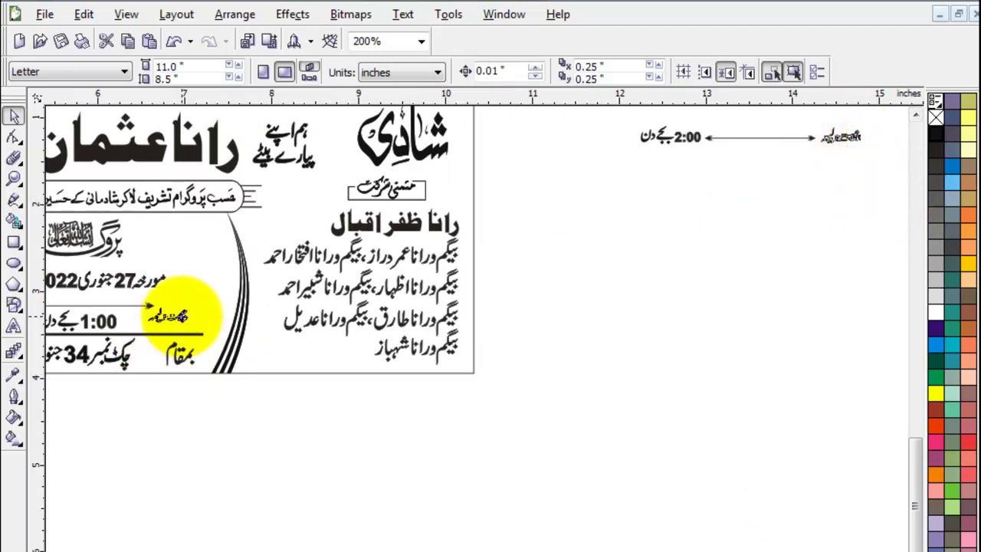
key(z)
drag(130, 285, 270, 360)
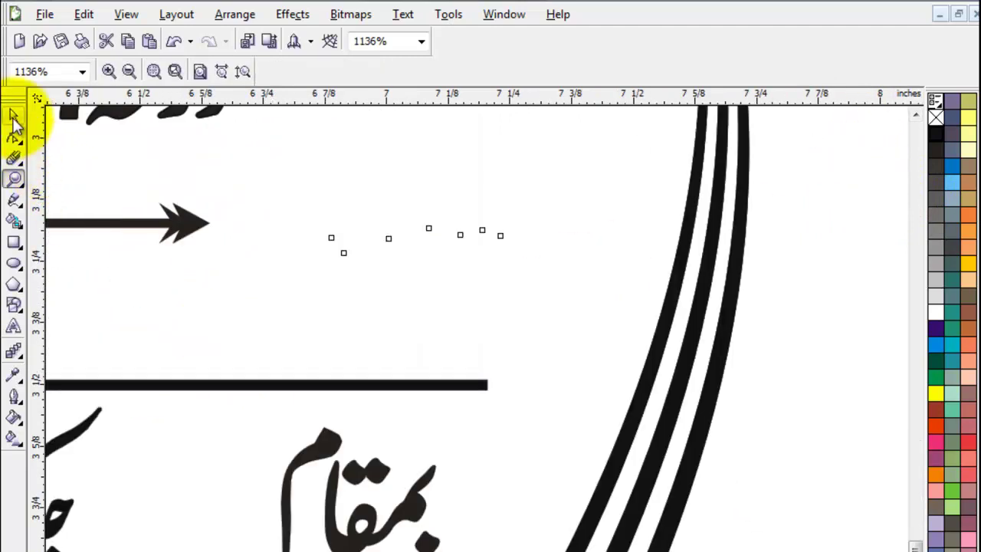
click(14, 115)
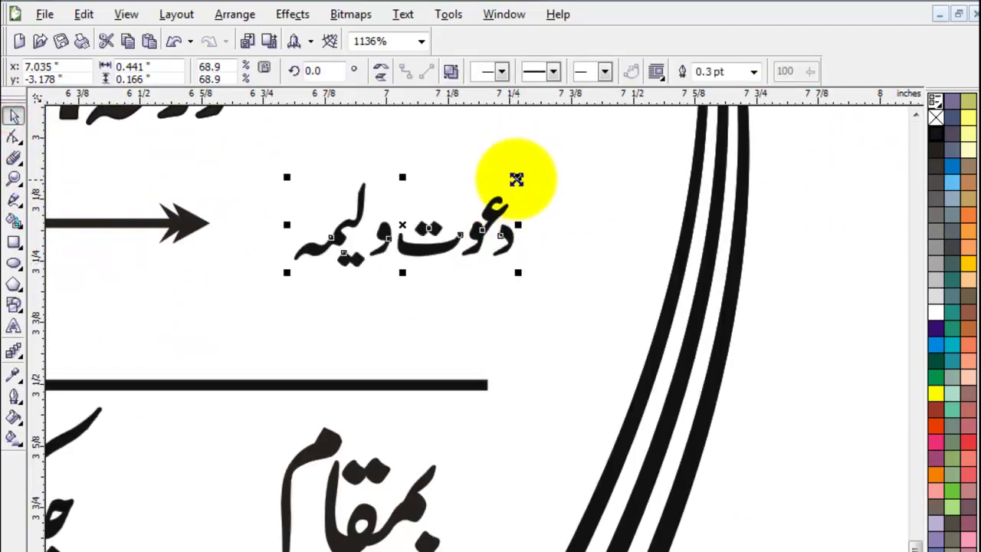
drag(520, 178, 640, 138)
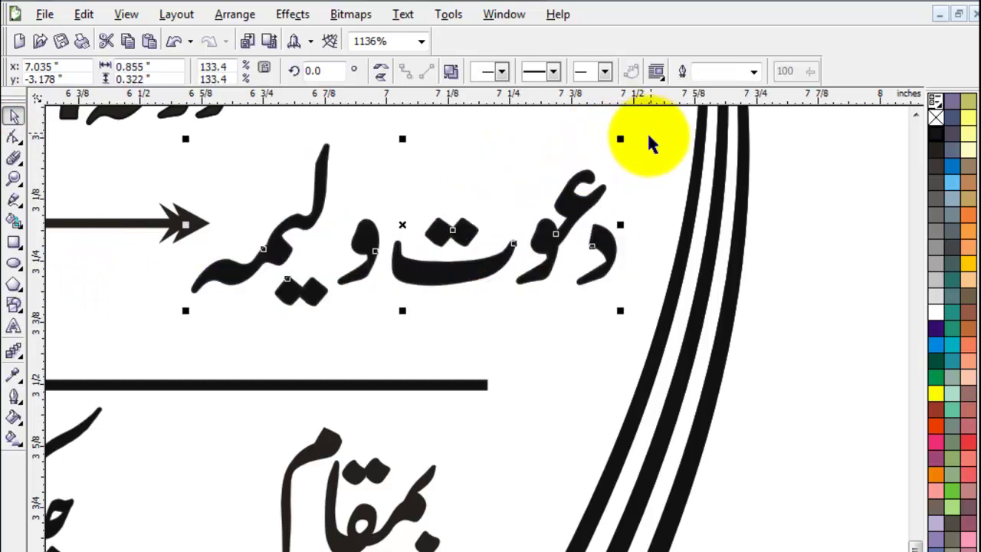
Step: Delete the leftover 2:00 time line
scroll(322, 398, down, 3)
scroll(471, 339, down, 5)
click(508, 490)
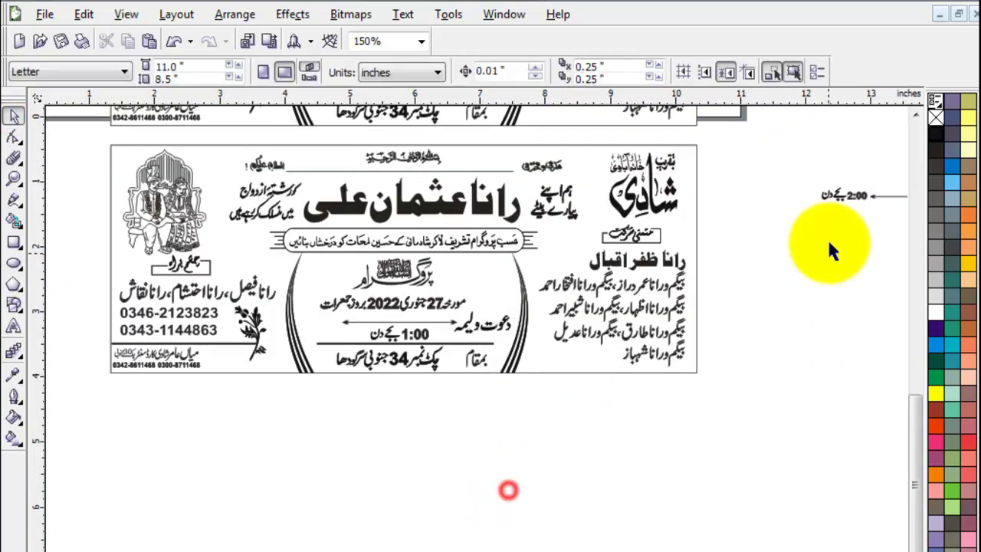
click(781, 147)
drag(935, 280, 875, 280)
key(Delete)
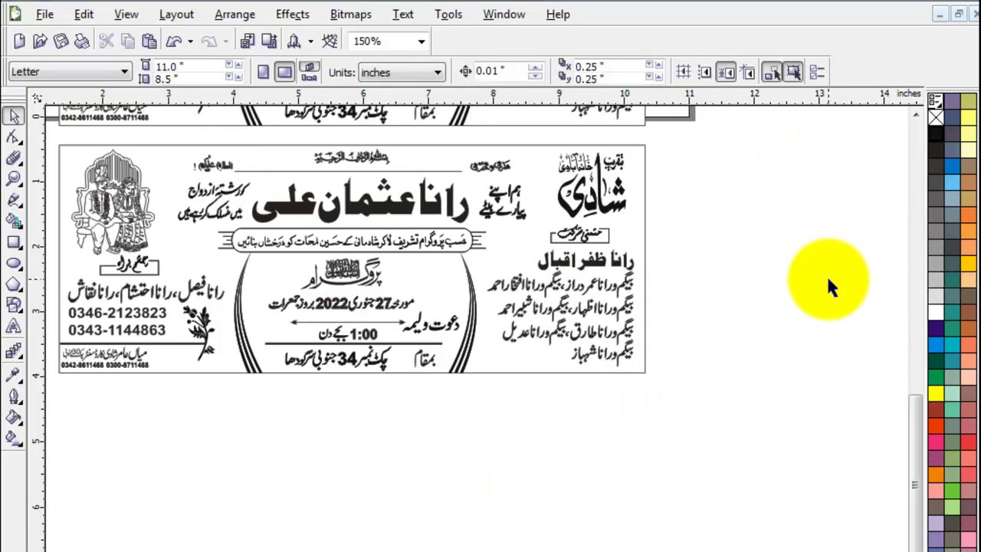
Step: Lower the page header note so it sits just above the cards
scroll(714, 425, down, 2)
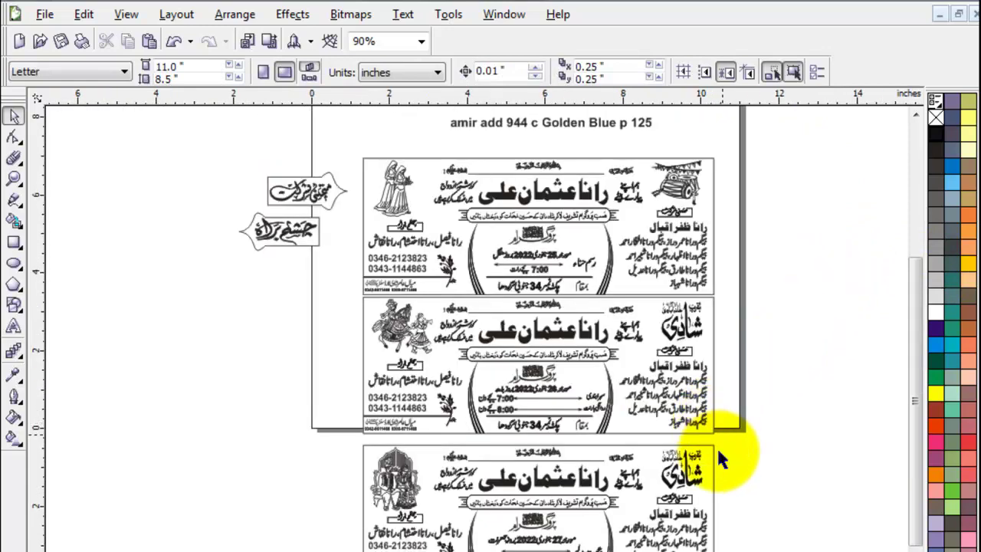
click(838, 390)
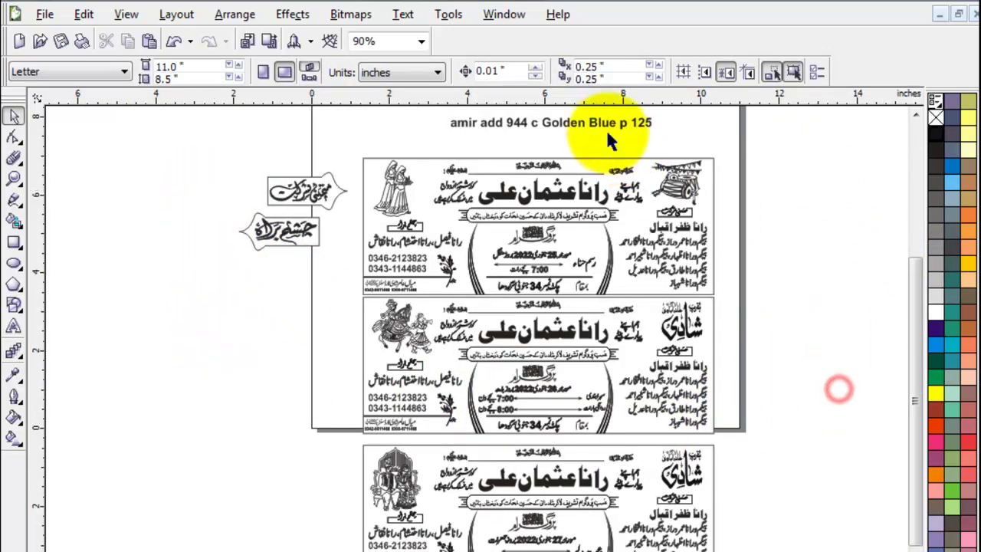
drag(591, 130, 591, 149)
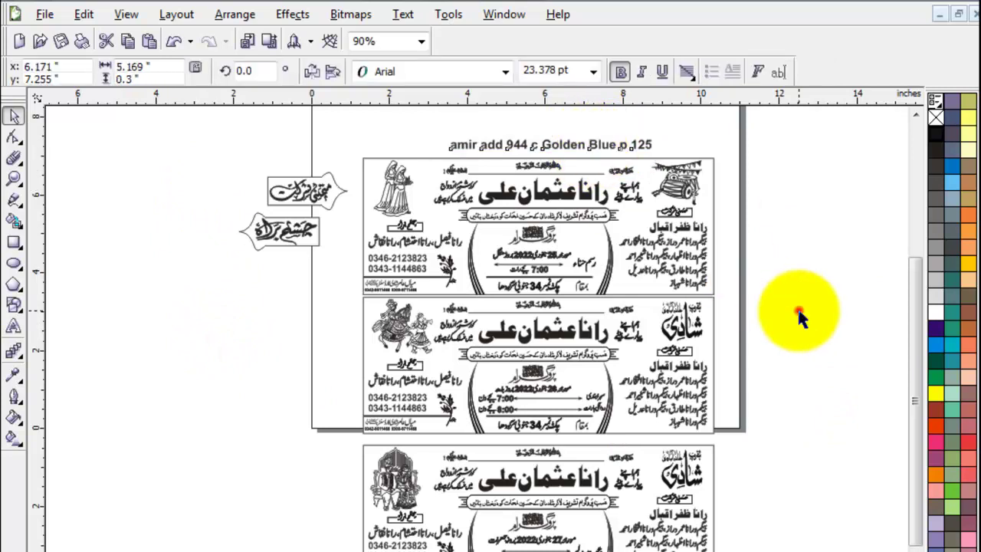
click(797, 309)
drag(908, 300, 911, 313)
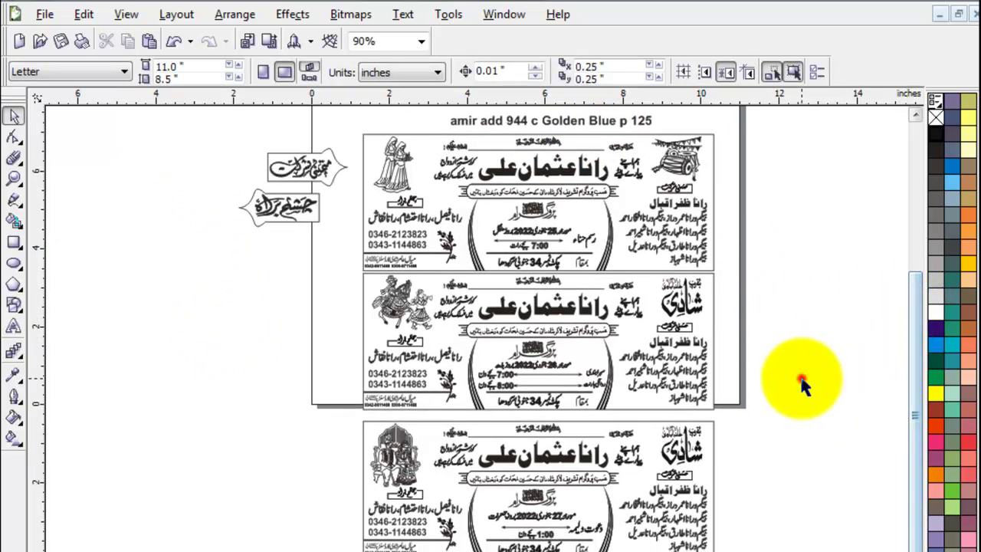
click(802, 376)
Step: Move the loose calligraphy labels away from the page's left side
click(348, 421)
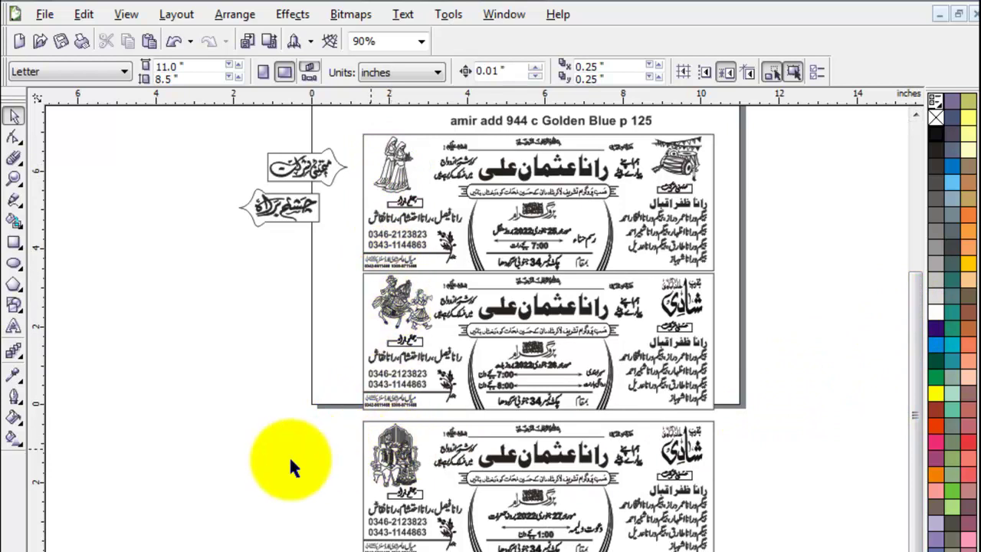
click(282, 462)
click(307, 170)
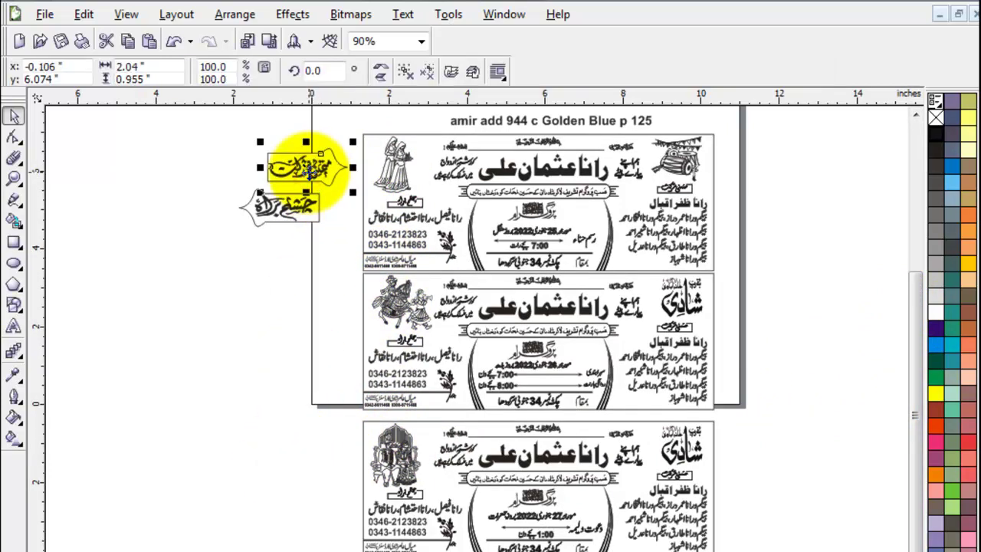
mouse_move(306, 167)
mouse_down()
mouse_move(311, 293)
mouse_move(274, 219)
mouse_up()
click(288, 197)
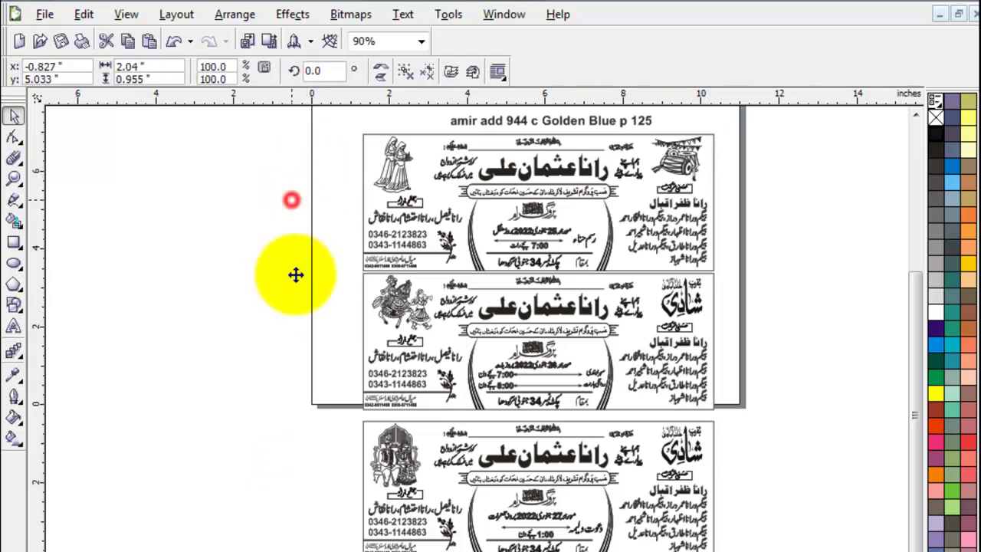
scroll(292, 291, up, 1)
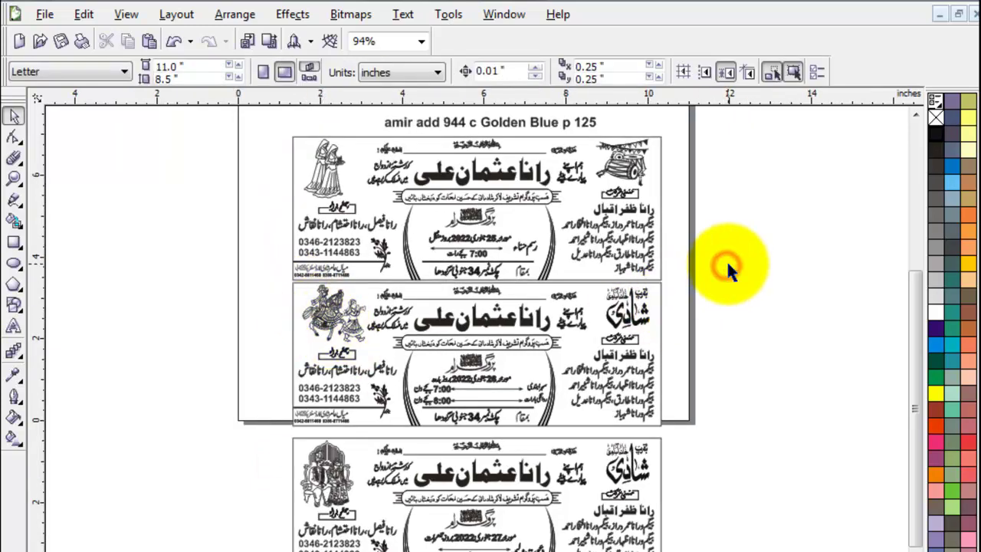
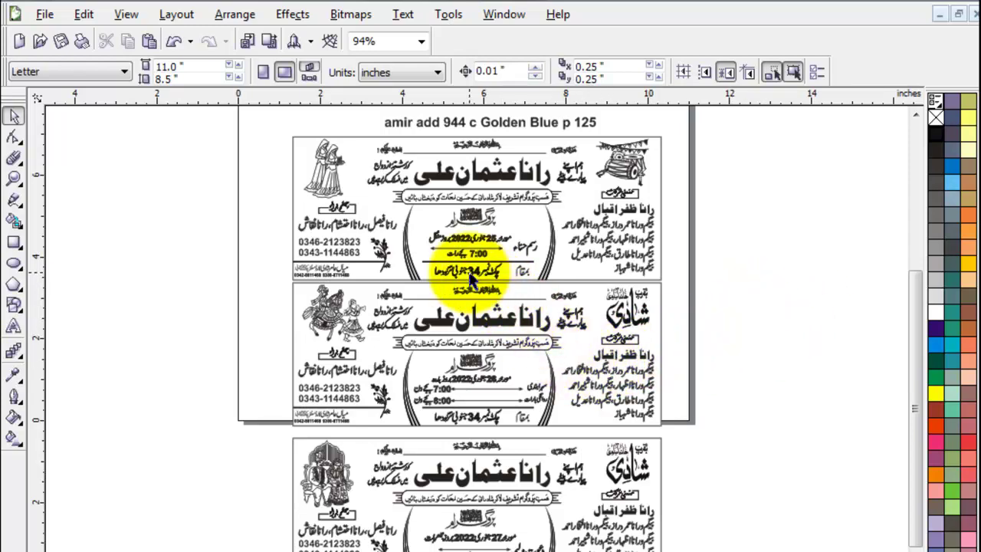
Step: Zoom in on the middle card's programme text and shift its date line right
key(z)
drag(383, 372, 623, 437)
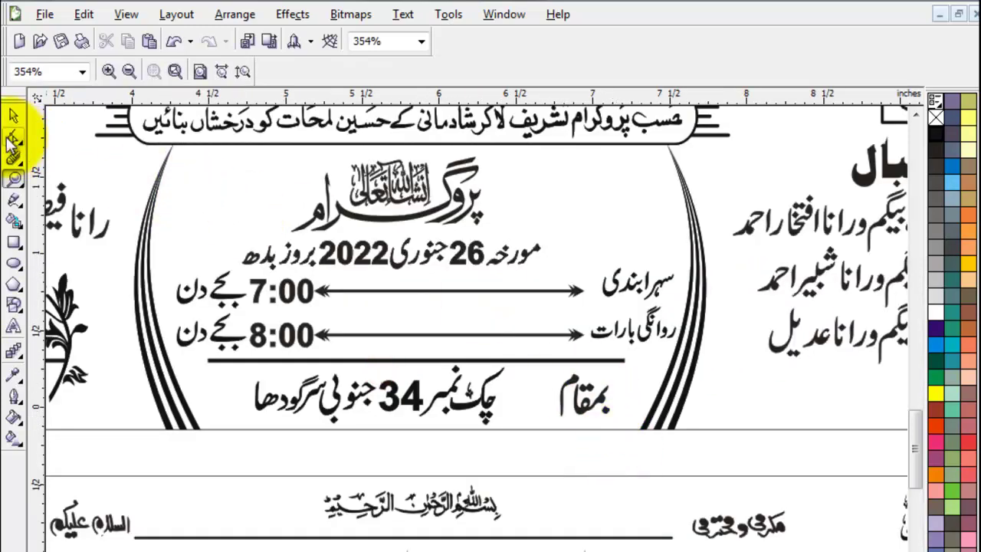
click(13, 115)
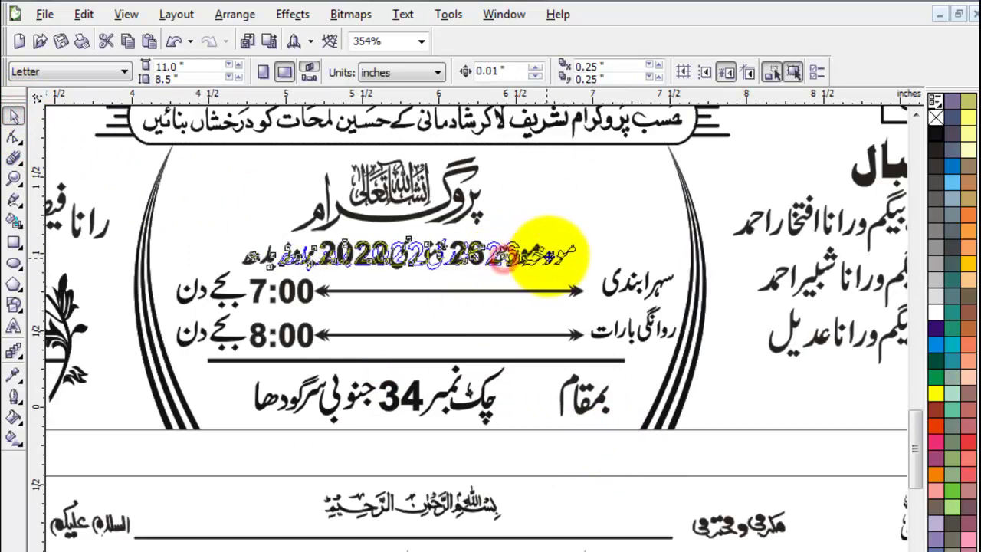
drag(504, 264, 571, 264)
Step: Try centring the پروگرام heading over the date line, then undo it
click(451, 221)
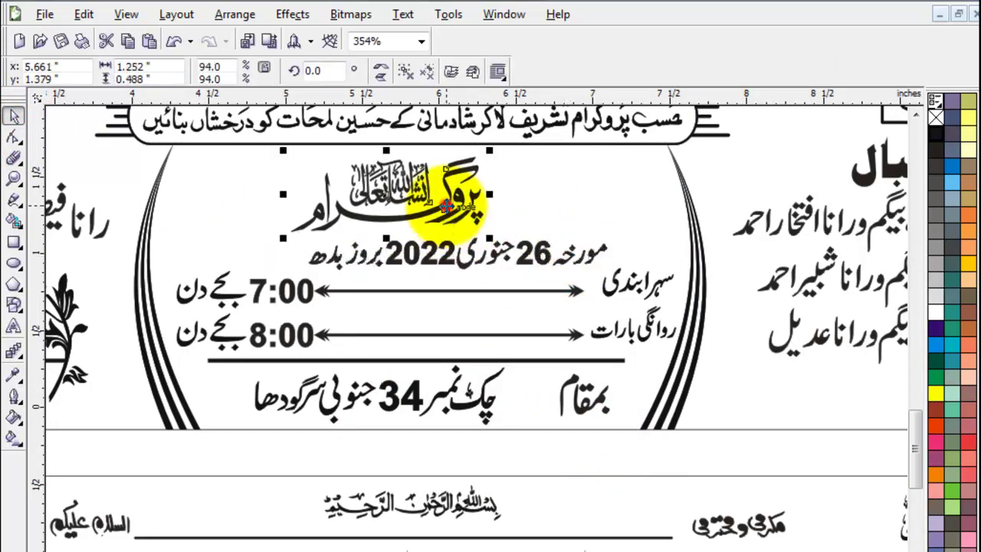
shift+click(527, 245)
key(c)
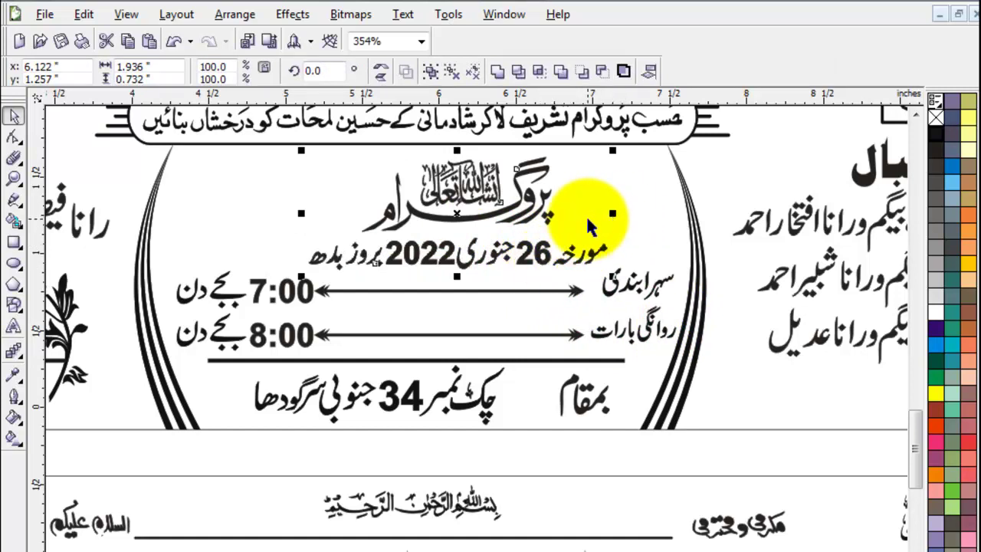
key(ctrl+z)
click(720, 253)
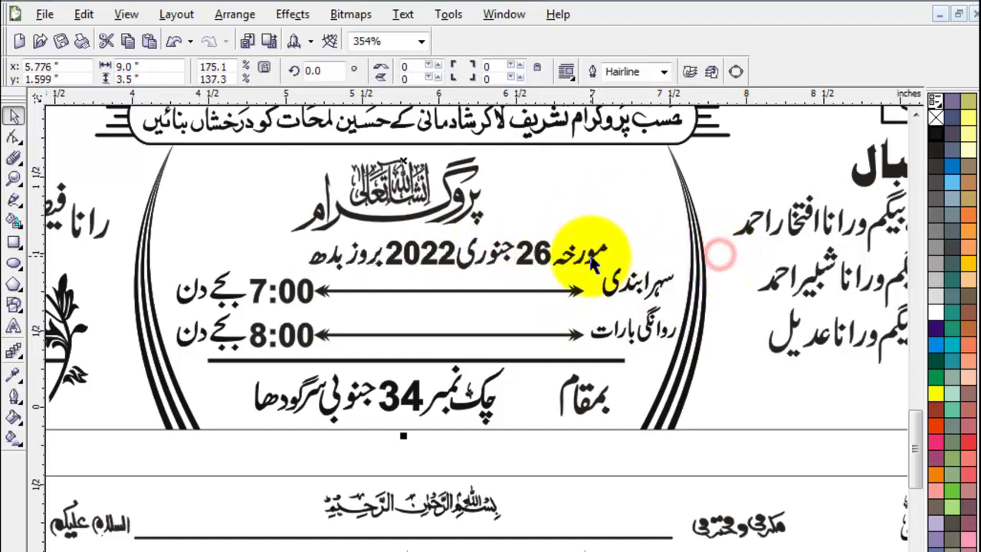
Step: Reposition the date line, trying then undoing a move of the heading
click(591, 261)
drag(619, 225, 635, 219)
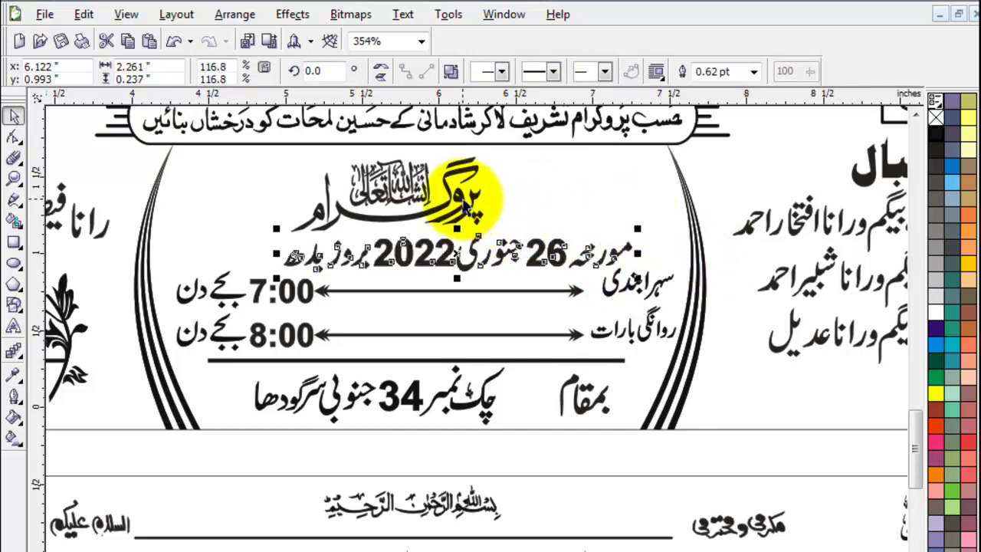
drag(464, 208, 617, 204)
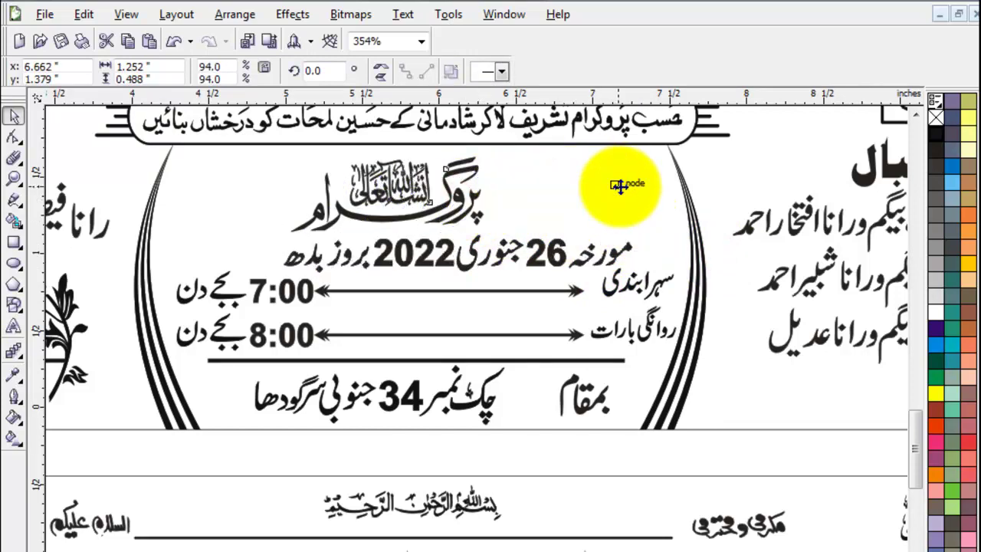
key(ctrl+z)
click(475, 266)
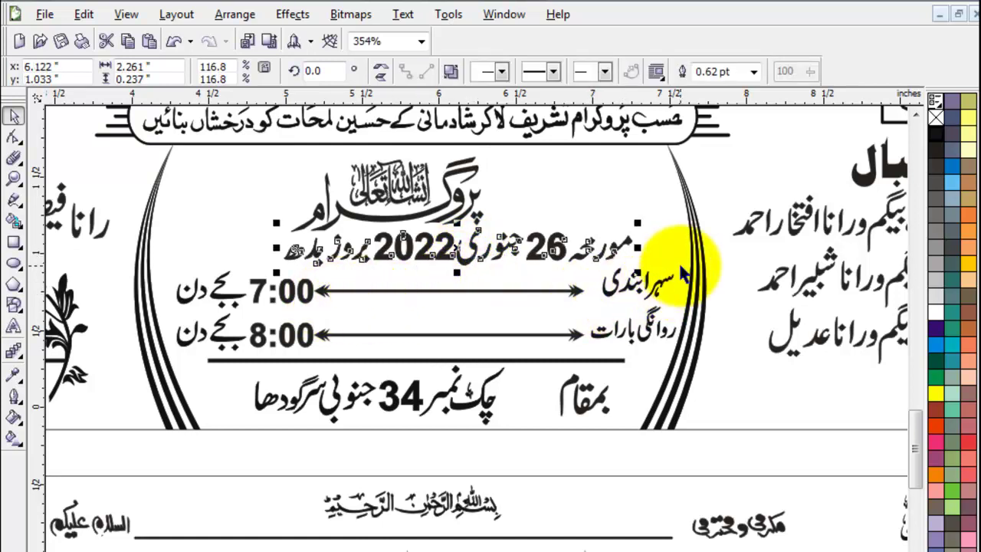
Step: Narrow the time rows from centre and nudge them and the base line down and right
mouse_move(691, 258)
mouse_down()
mouse_move(674, 318)
mouse_move(157, 360)
mouse_up()
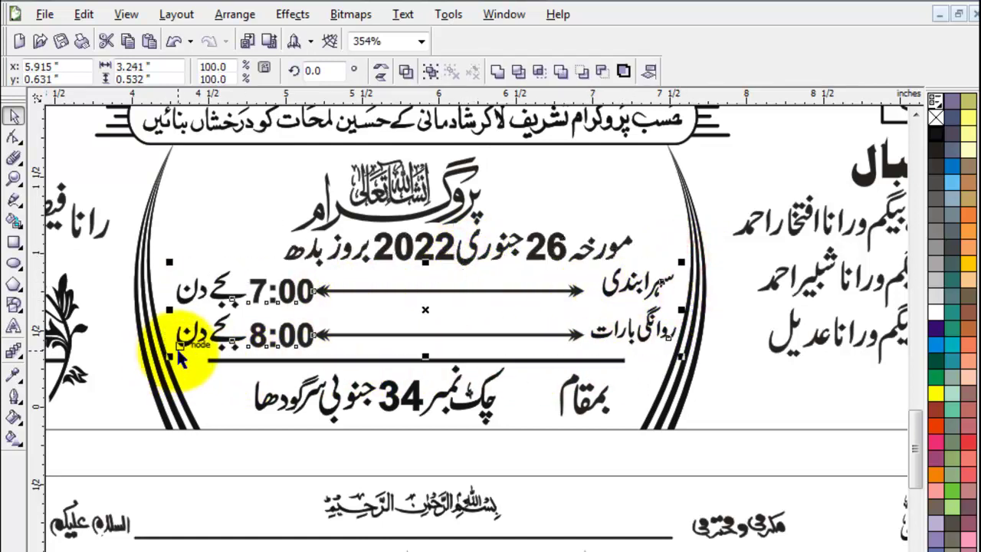
drag(681, 356, 646, 351)
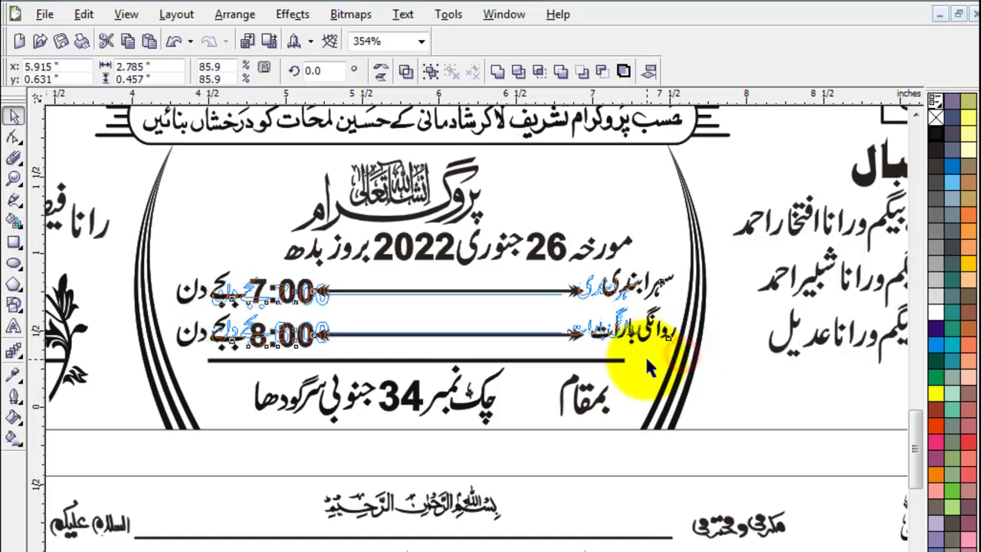
key(Down)
key(Down)
key(Down)
key(Down)
key(Down)
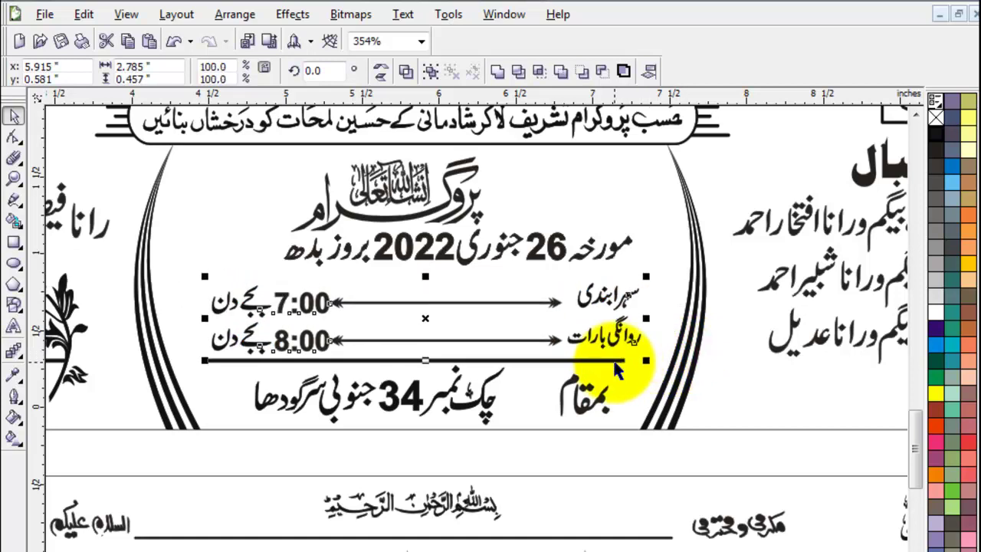
key(Down)
key(Right)
key(Right)
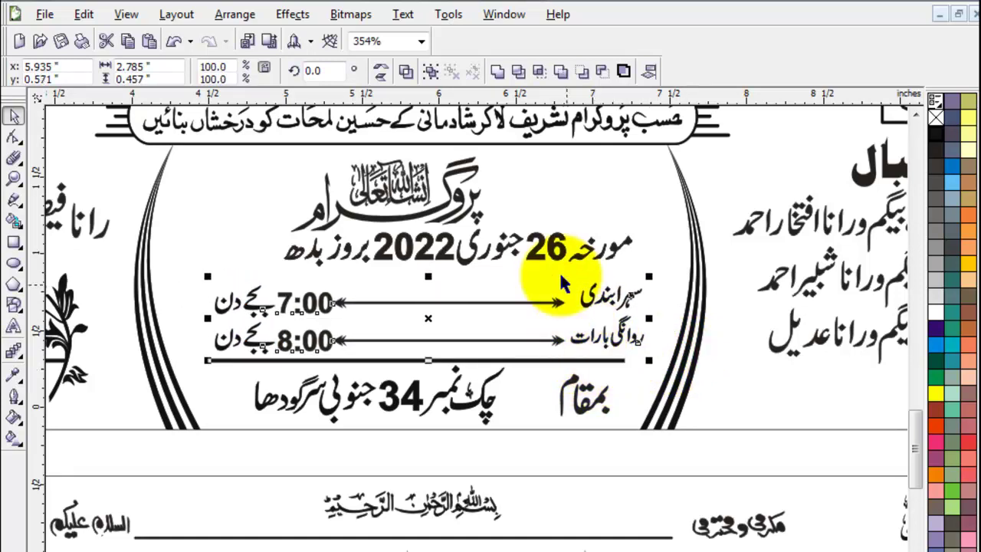
Step: Move the date line down slightly and nudge it three steps left
click(541, 249)
drag(542, 249, 531, 273)
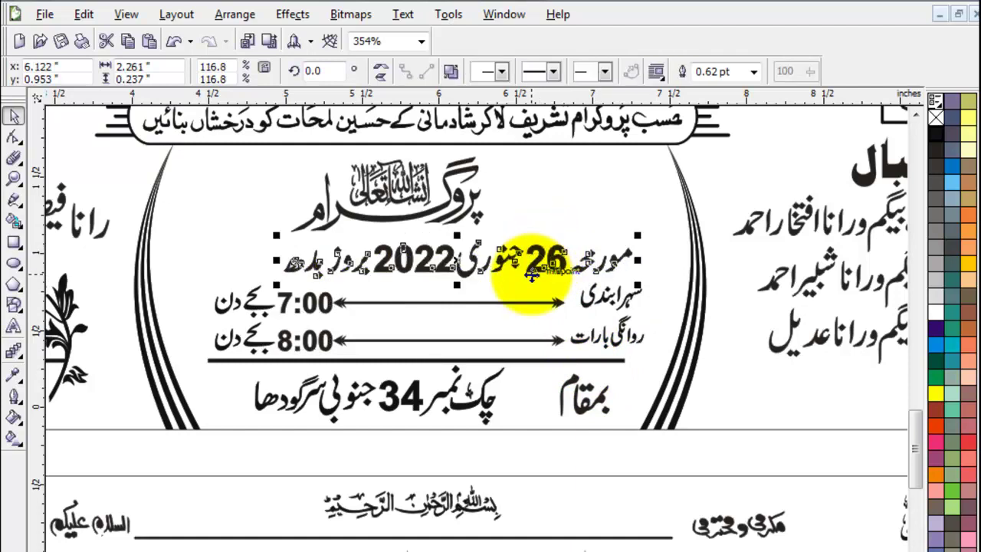
key(Left)
key(Left)
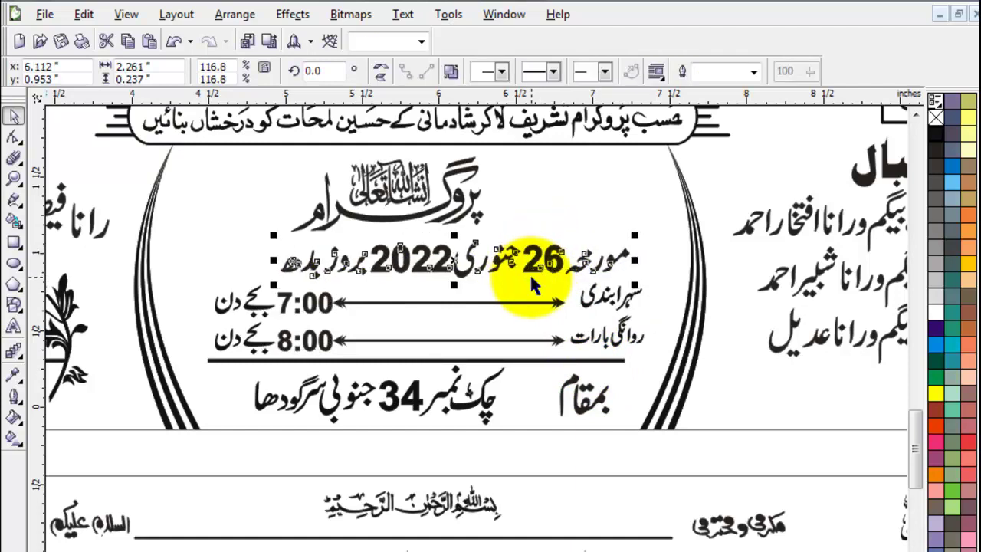
key(Left)
key(Left)
key(Left)
key(Left)
key(Left)
key(Left)
key(Left)
key(Left)
key(Left)
key(Left)
key(Left)
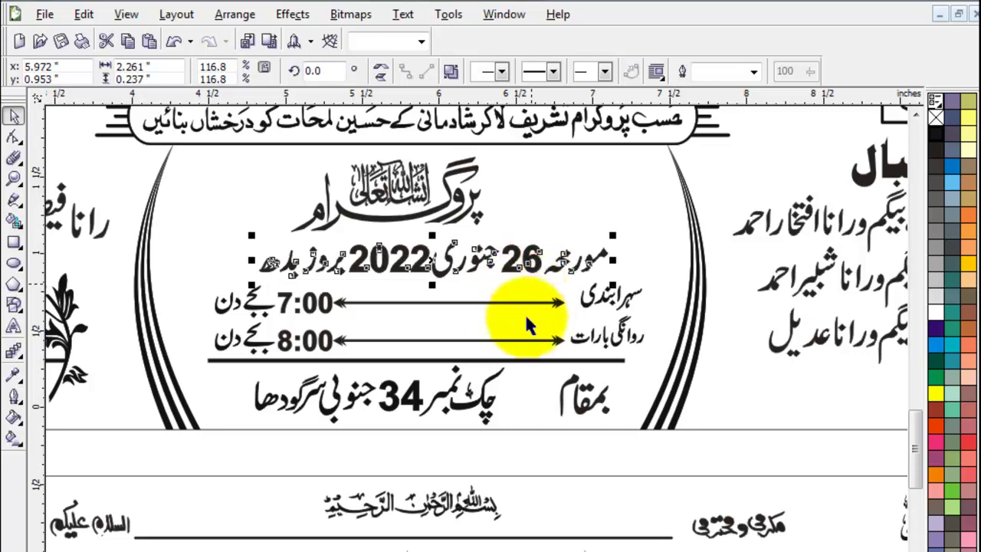
key(Left)
key(Left)
Step: Group the whole programme text block, heading and date line included
click(464, 199)
shift+click(512, 257)
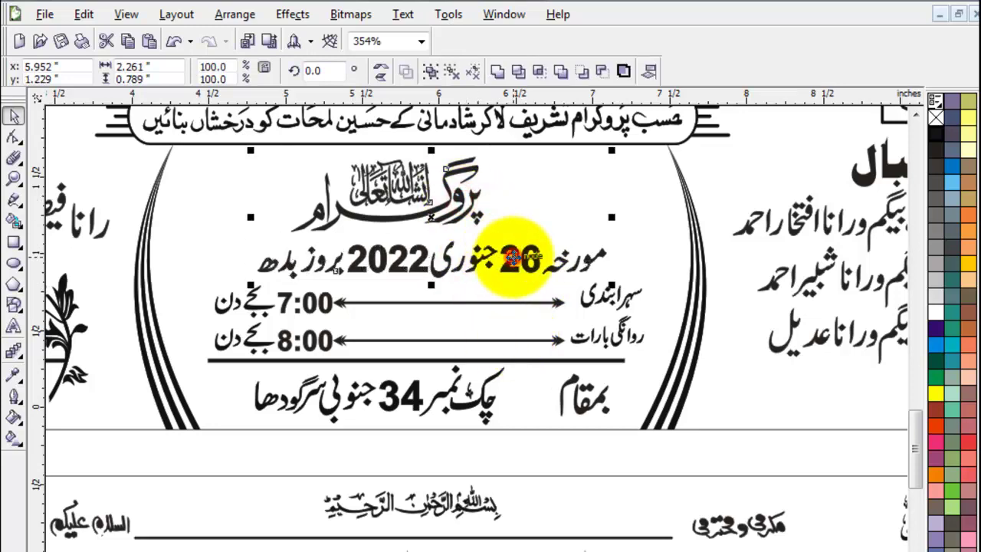
scroll(444, 418, down, 3)
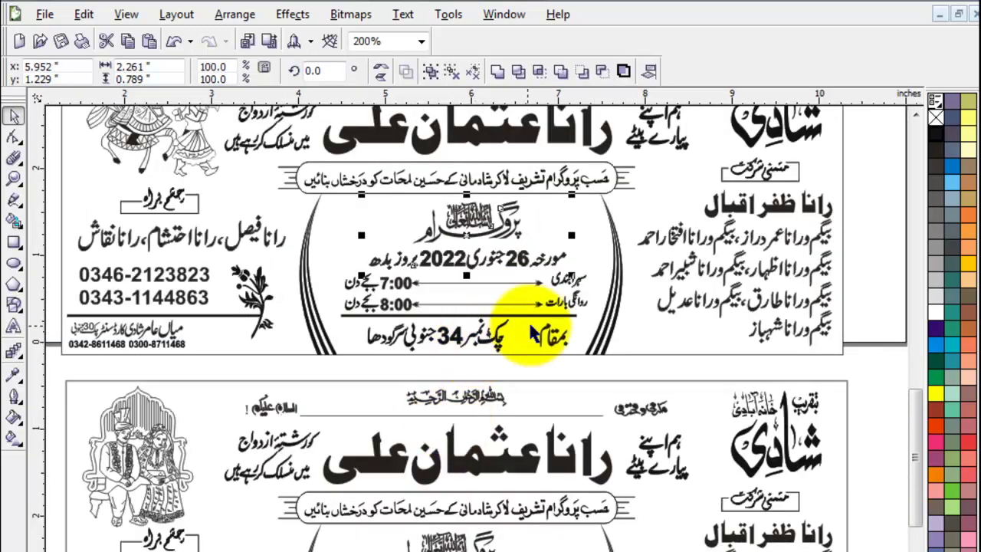
drag(596, 188, 356, 369)
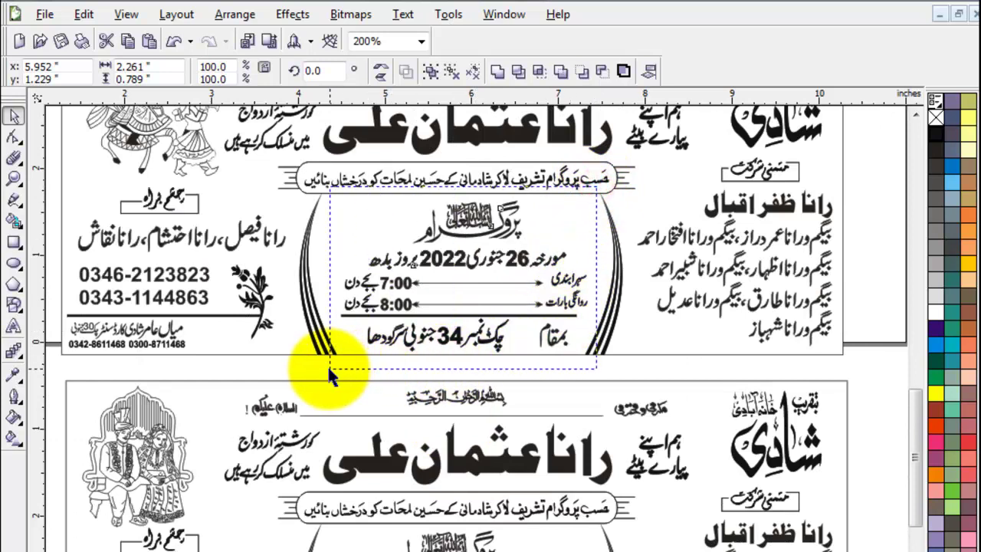
key(ctrl+g)
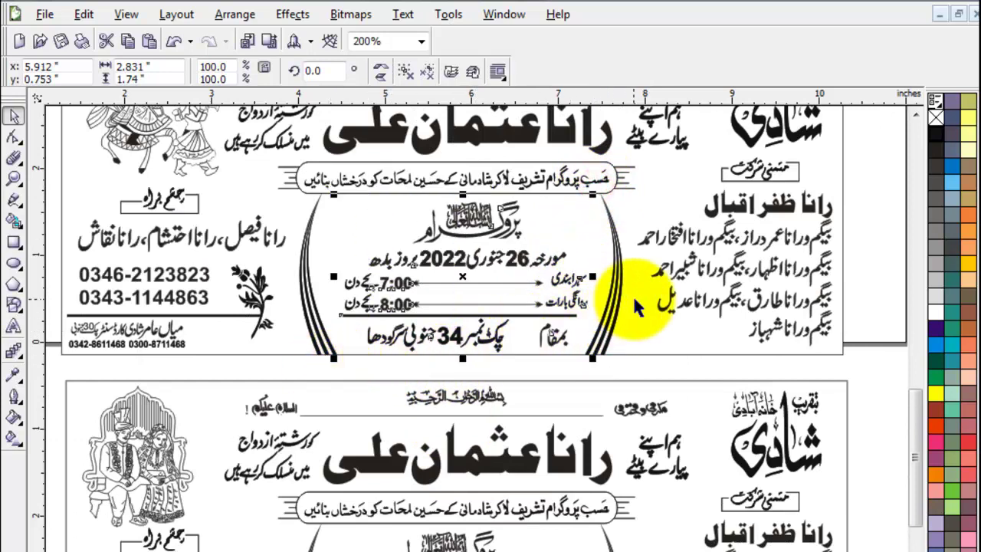
Step: Select both arcs framing the programme, then clear the selection
shift+click(304, 286)
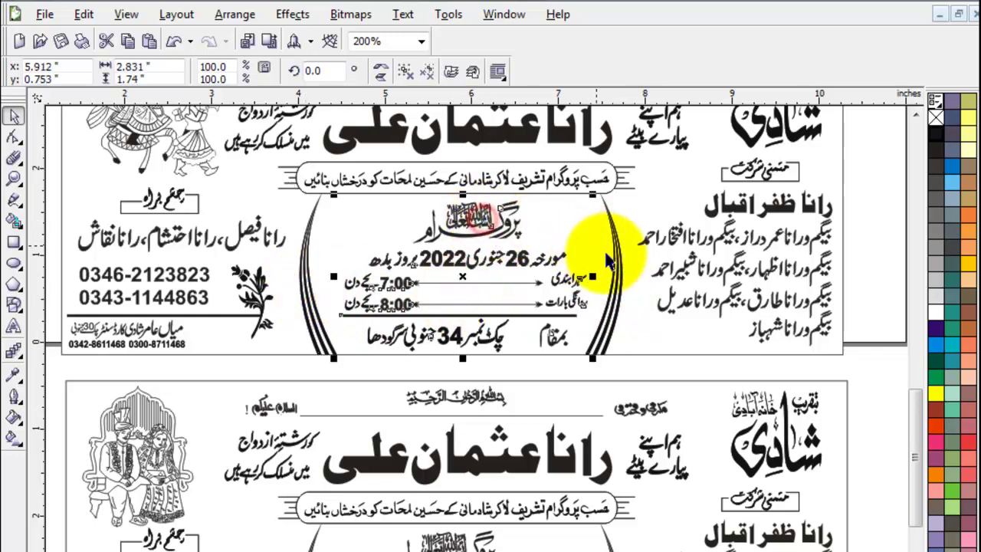
shift+click(617, 282)
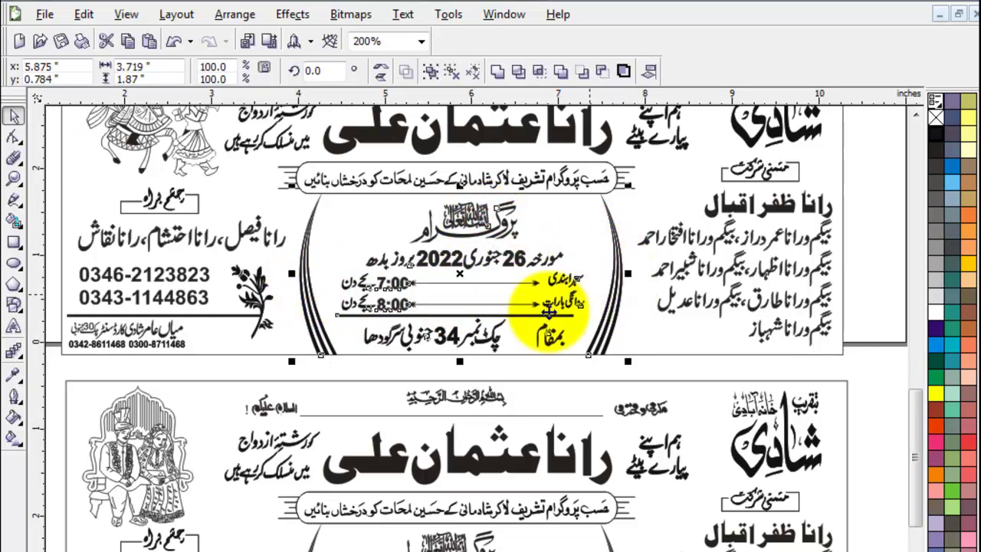
click(876, 377)
drag(911, 415, 894, 461)
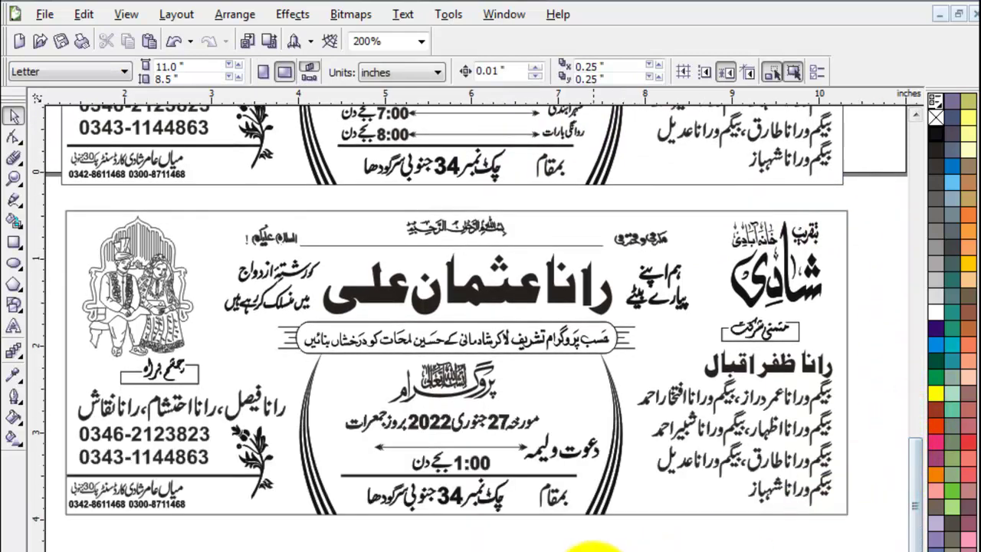
Step: Enlarge the 27 جنوری 2022 date line and centre it under the heading
mouse_move(611, 548)
mouse_down()
mouse_move(434, 388)
mouse_move(408, 380)
mouse_up()
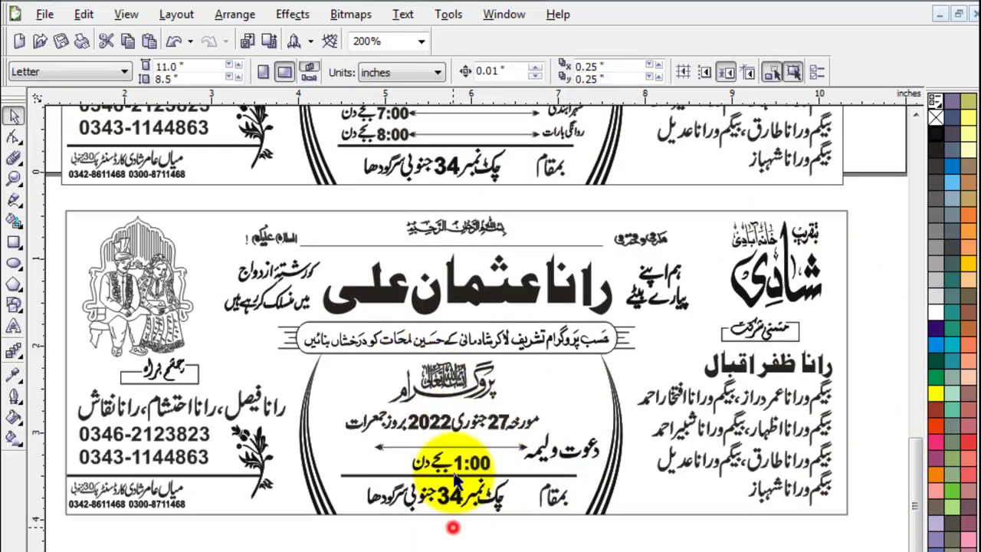
click(476, 423)
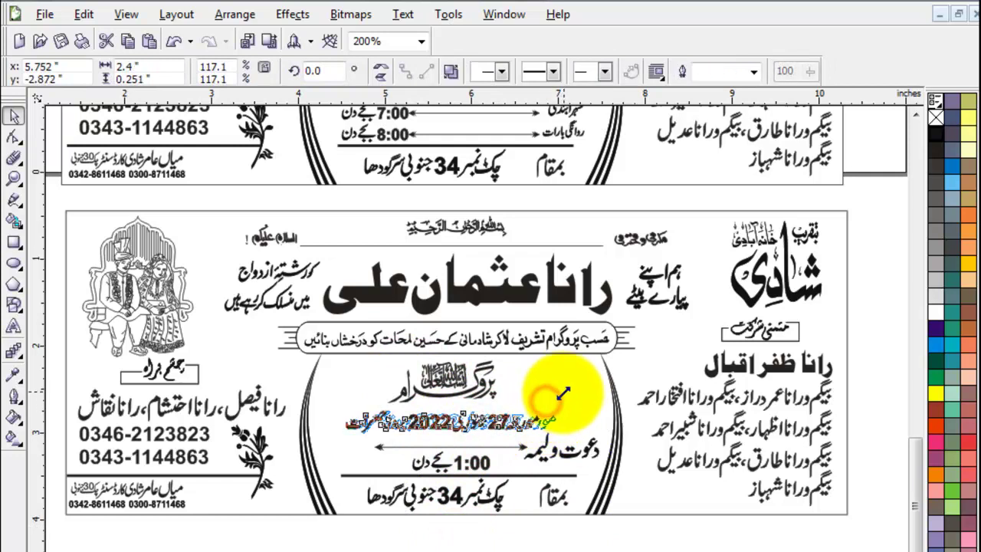
drag(545, 401, 571, 400)
shift+click(481, 381)
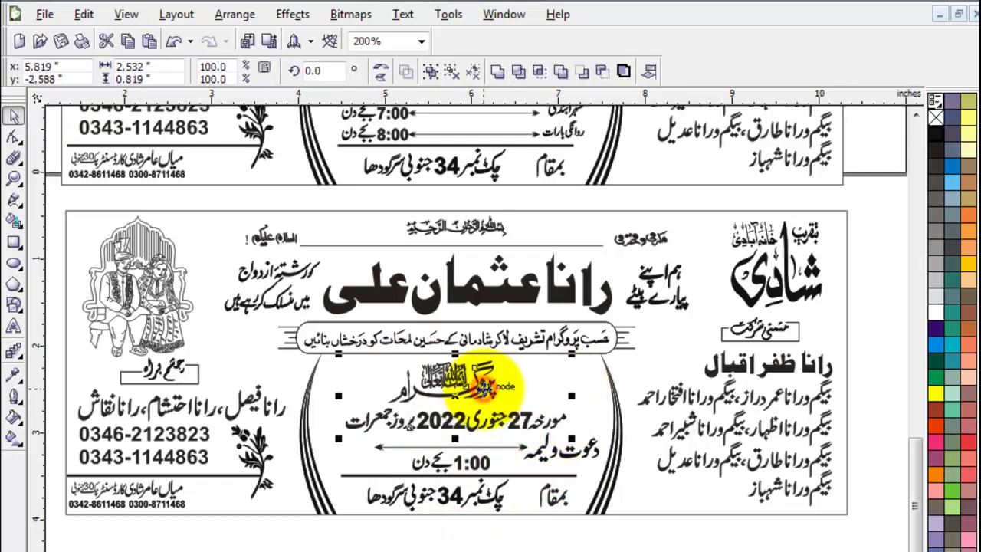
key(c)
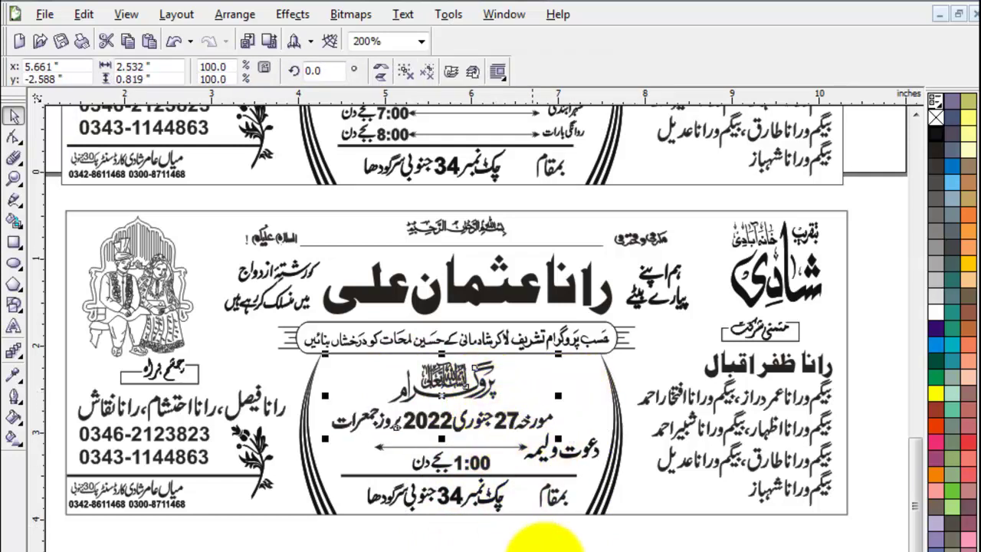
Step: Group the lines below the date and centre them on the date line
drag(680, 548, 326, 423)
key(ctrl+g)
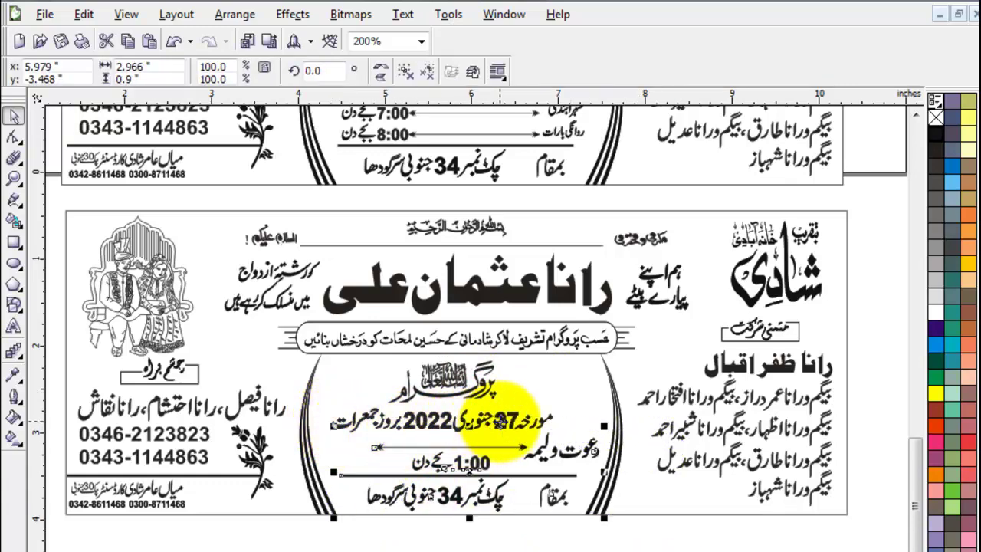
shift+click(500, 421)
key(c)
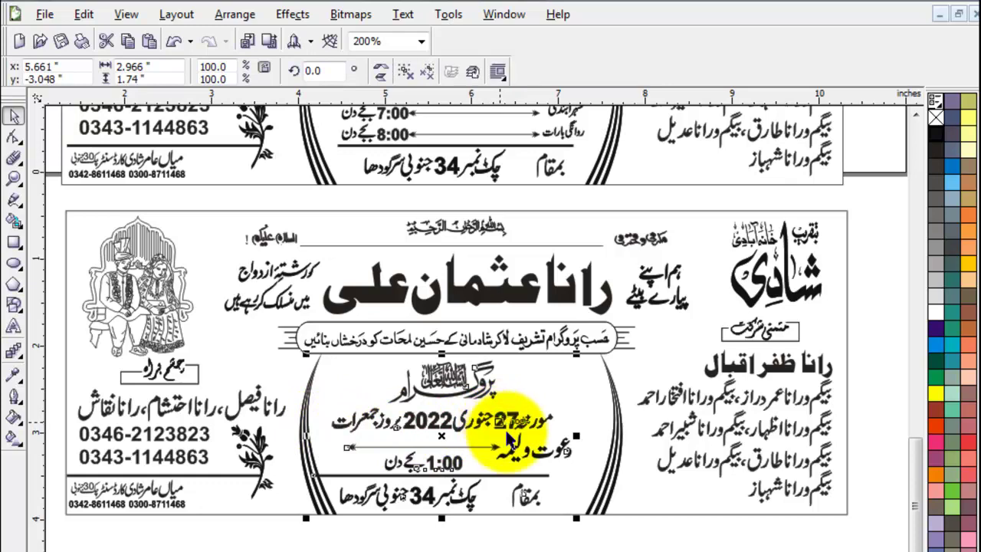
Step: Shift the lower card's programme block to sit centred between the two arcs
click(619, 458)
shift+click(303, 422)
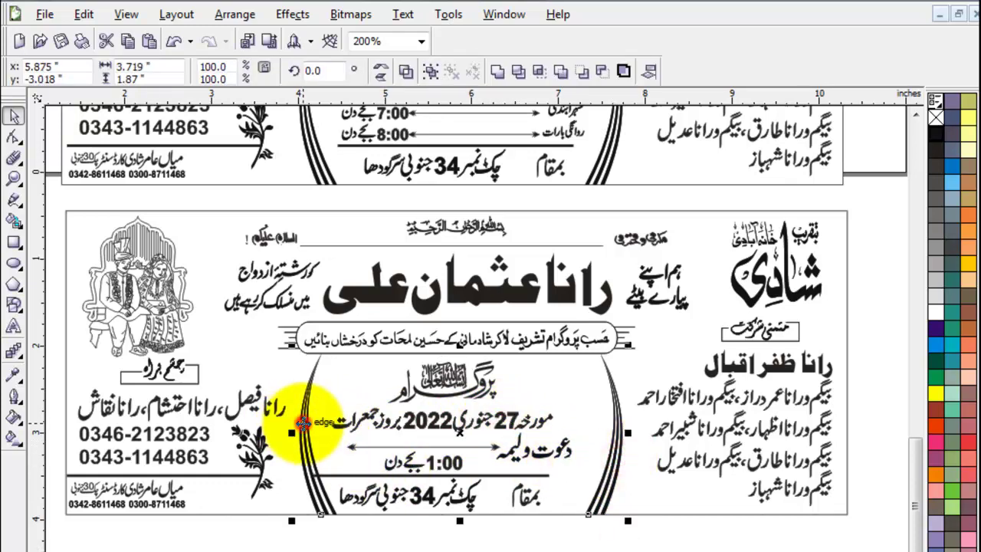
drag(303, 423, 622, 435)
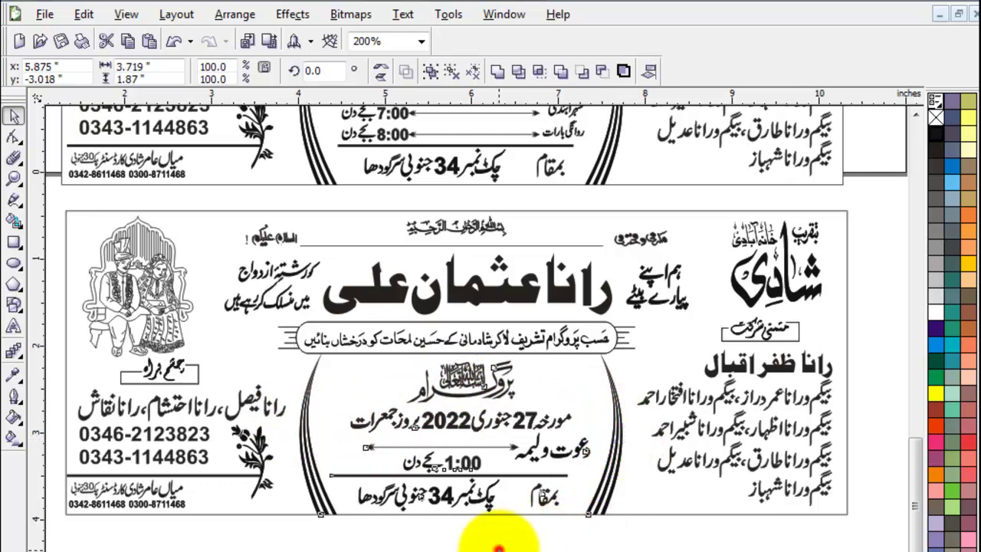
click(498, 540)
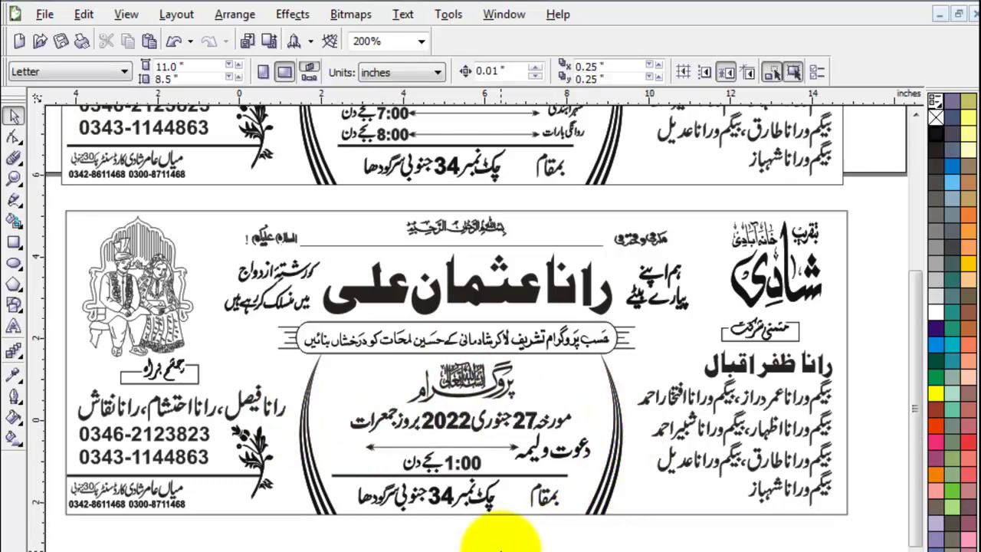
scroll(499, 549, down, 3)
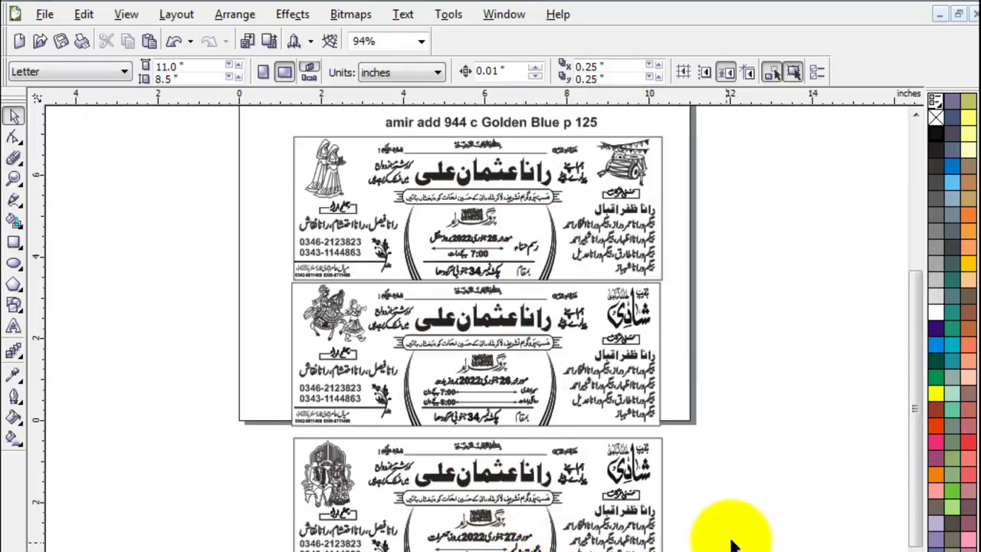
Step: Zoom into the top card's programme section
click(783, 420)
key(z)
drag(394, 195, 589, 310)
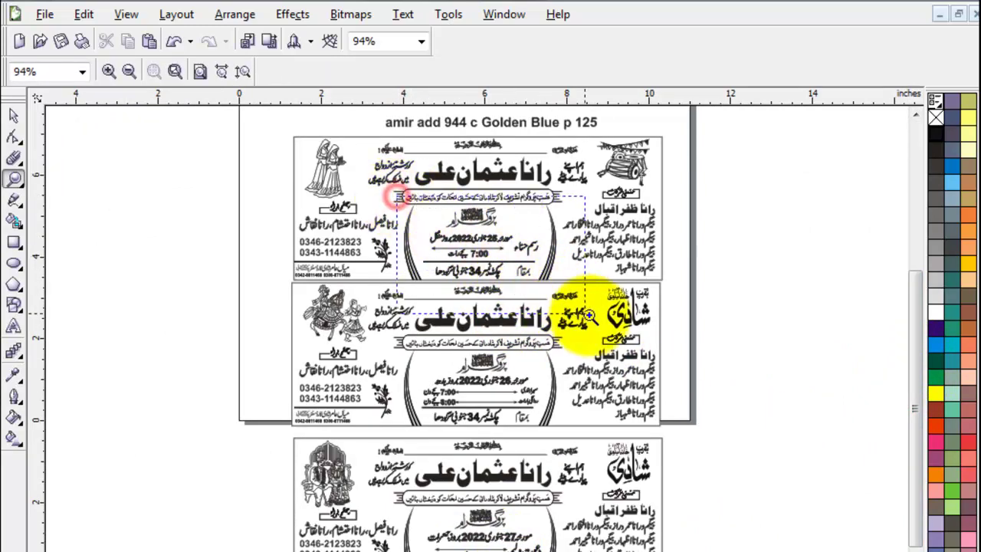
click(13, 114)
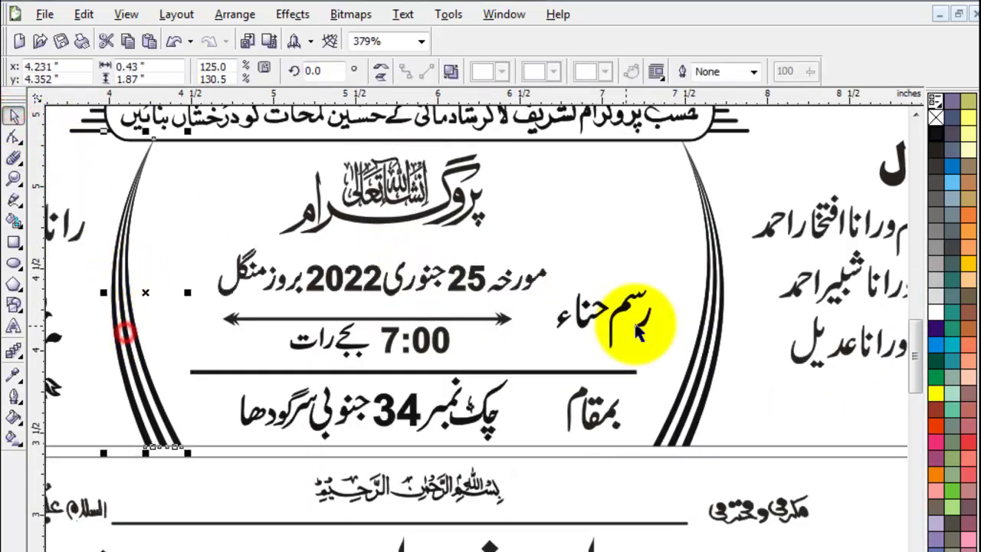
Step: Enlarge the 25 جنوری 2022 date line around its centre, alongside the heading
click(717, 262)
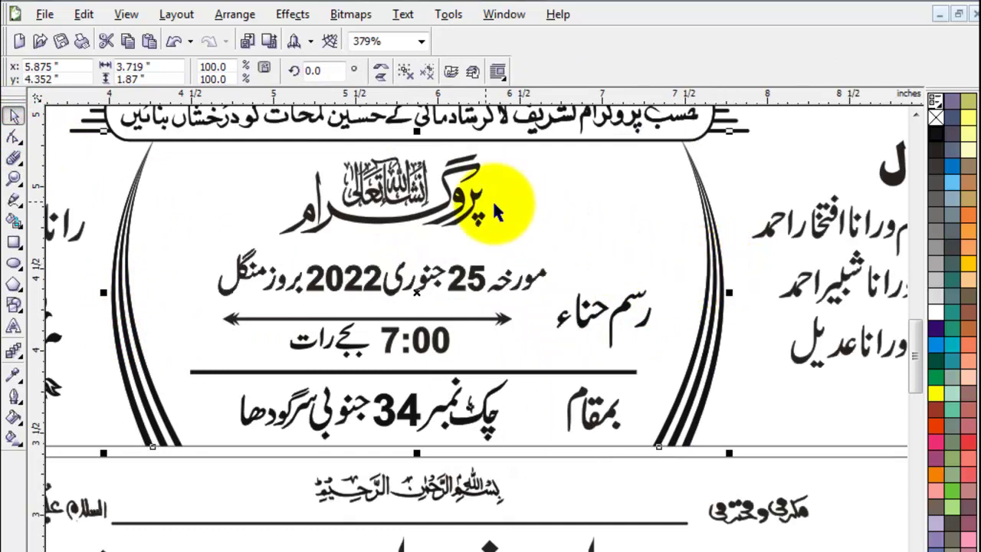
click(450, 194)
click(512, 277)
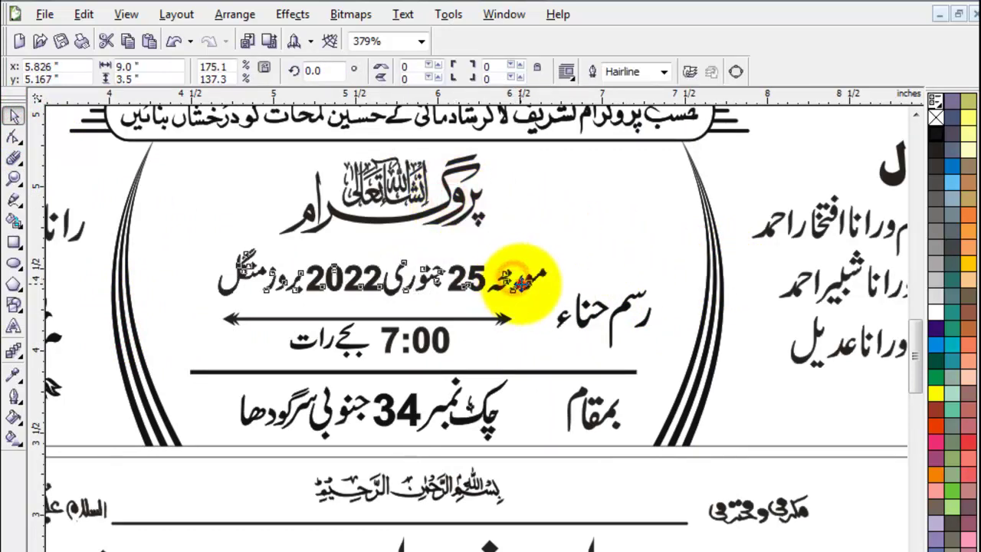
drag(554, 242, 576, 232)
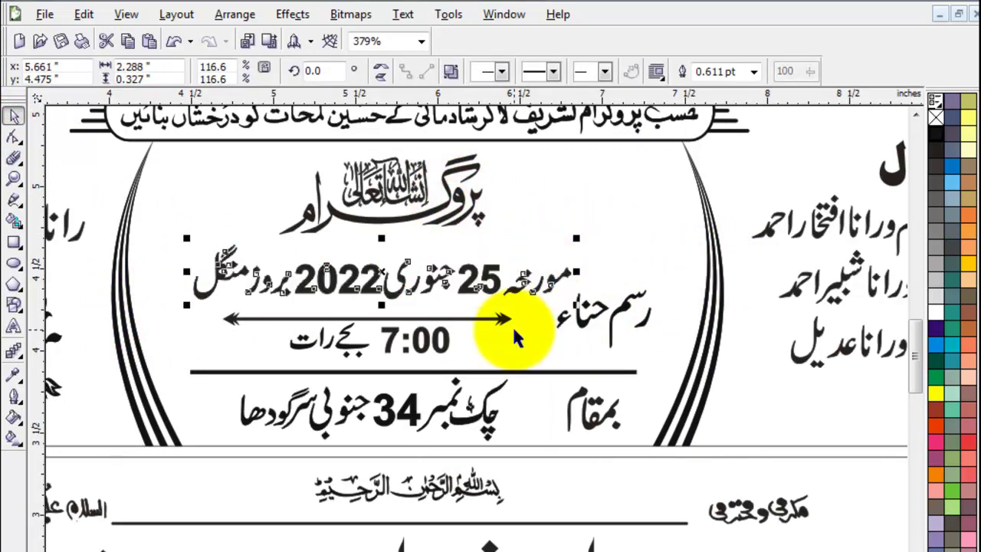
shift+click(459, 201)
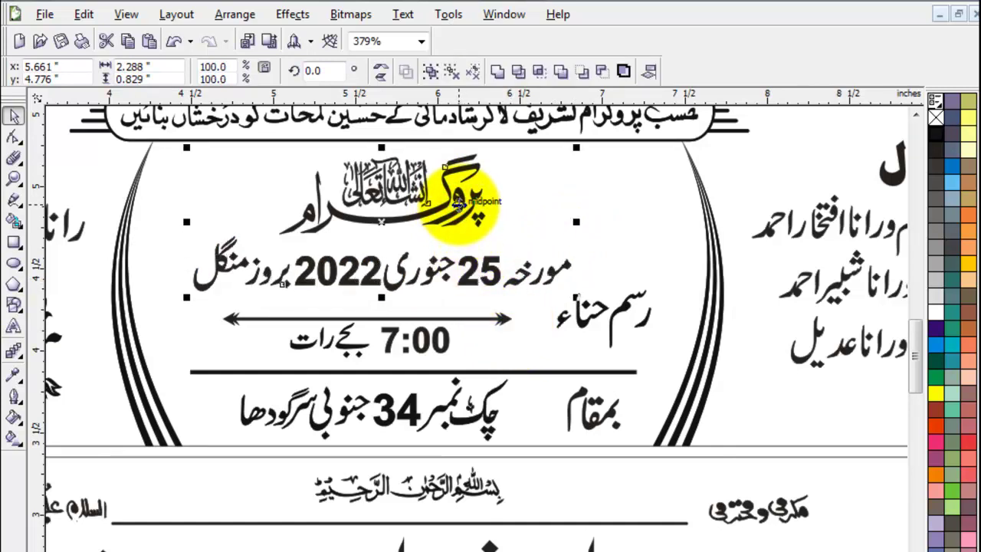
Step: Centre the lines below the date on the date line, then undo the alignment
drag(688, 274, 183, 456)
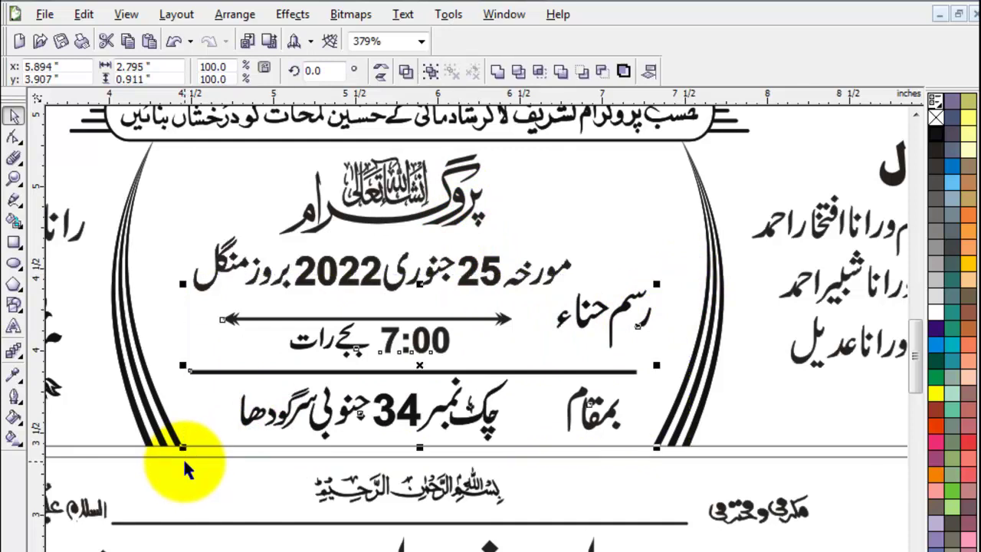
shift+click(491, 270)
key(c)
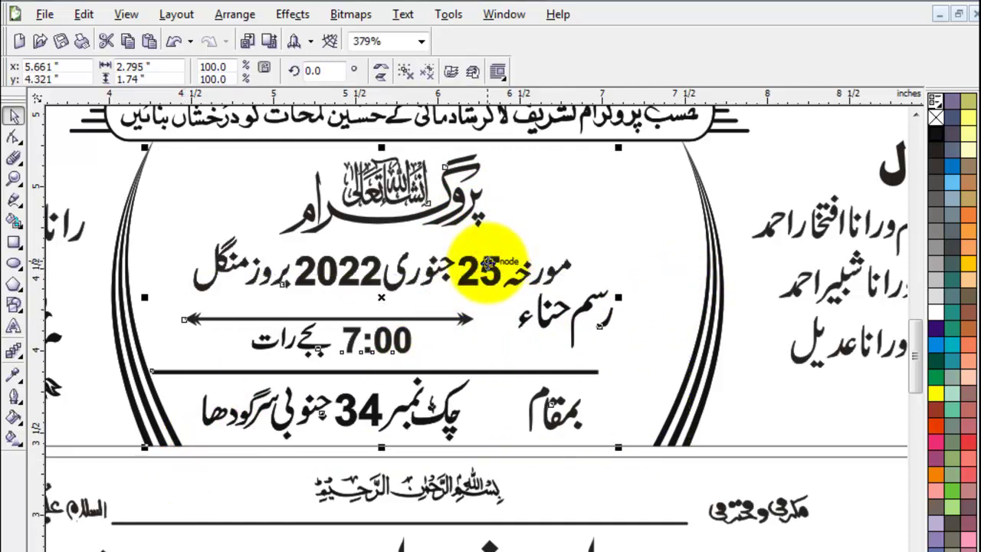
key(ctrl+z)
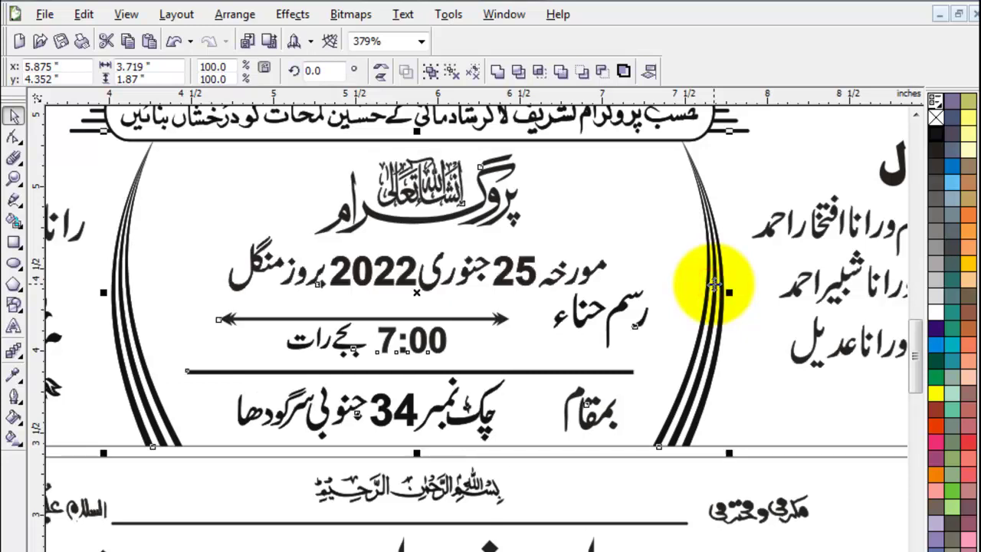
Step: Zoom out to view all three cards and clear the selection
key(F3)
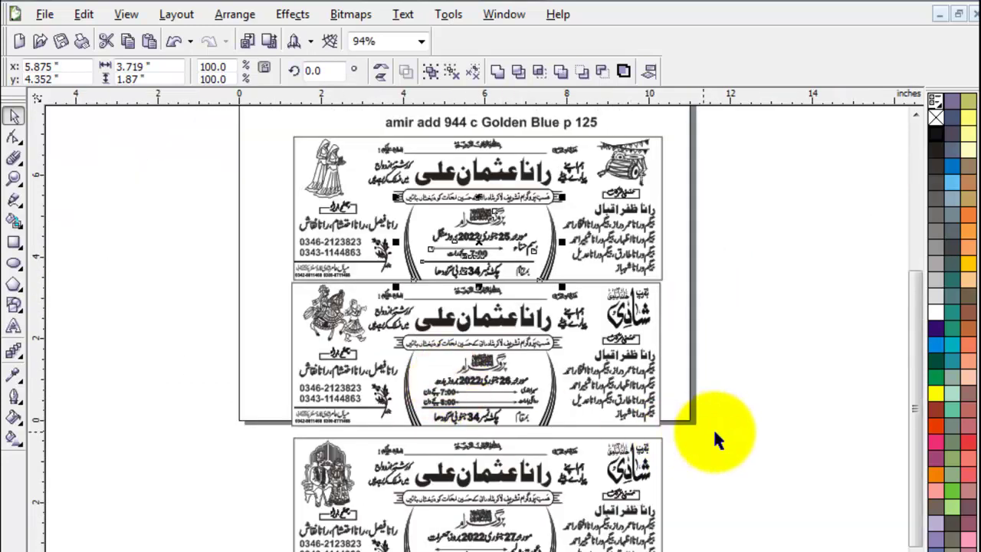
click(733, 416)
click(806, 239)
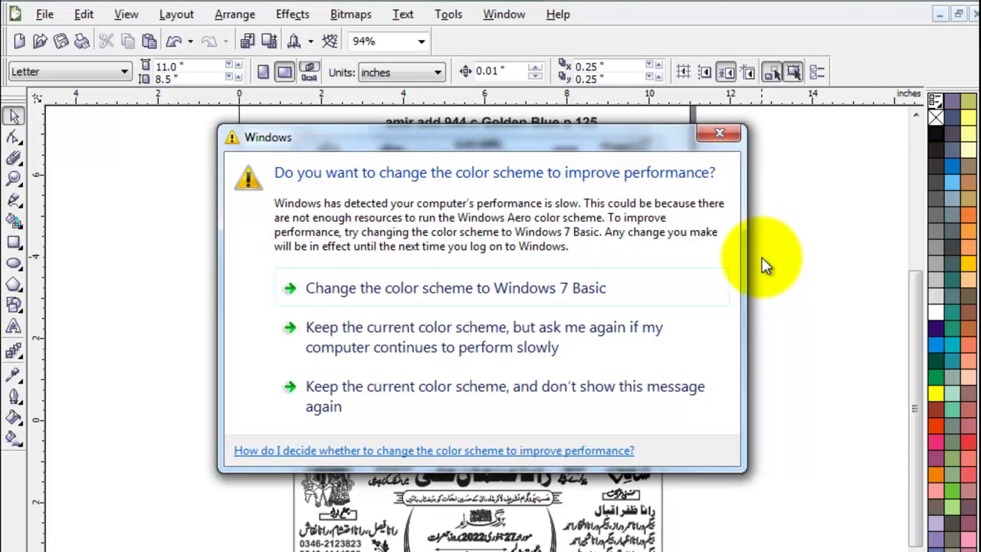
click(718, 133)
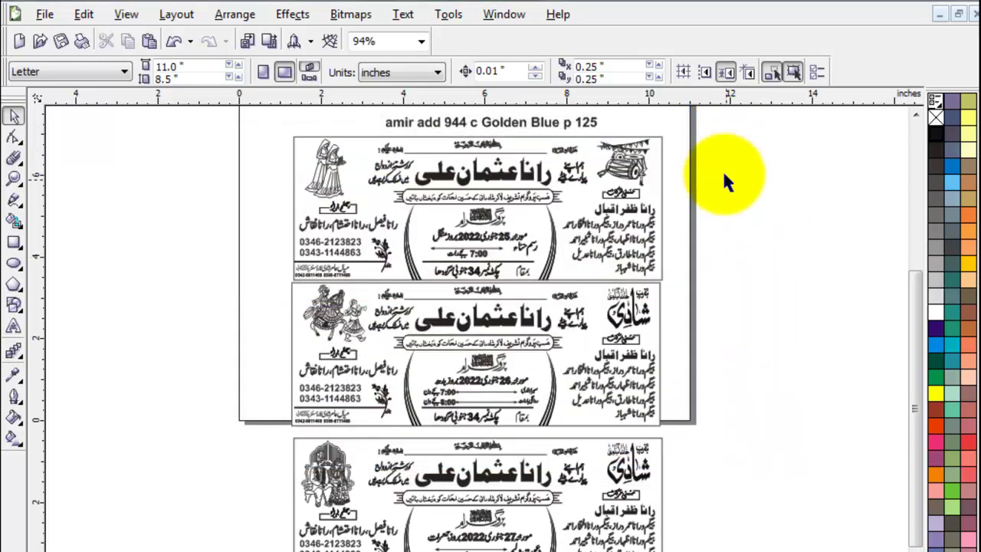